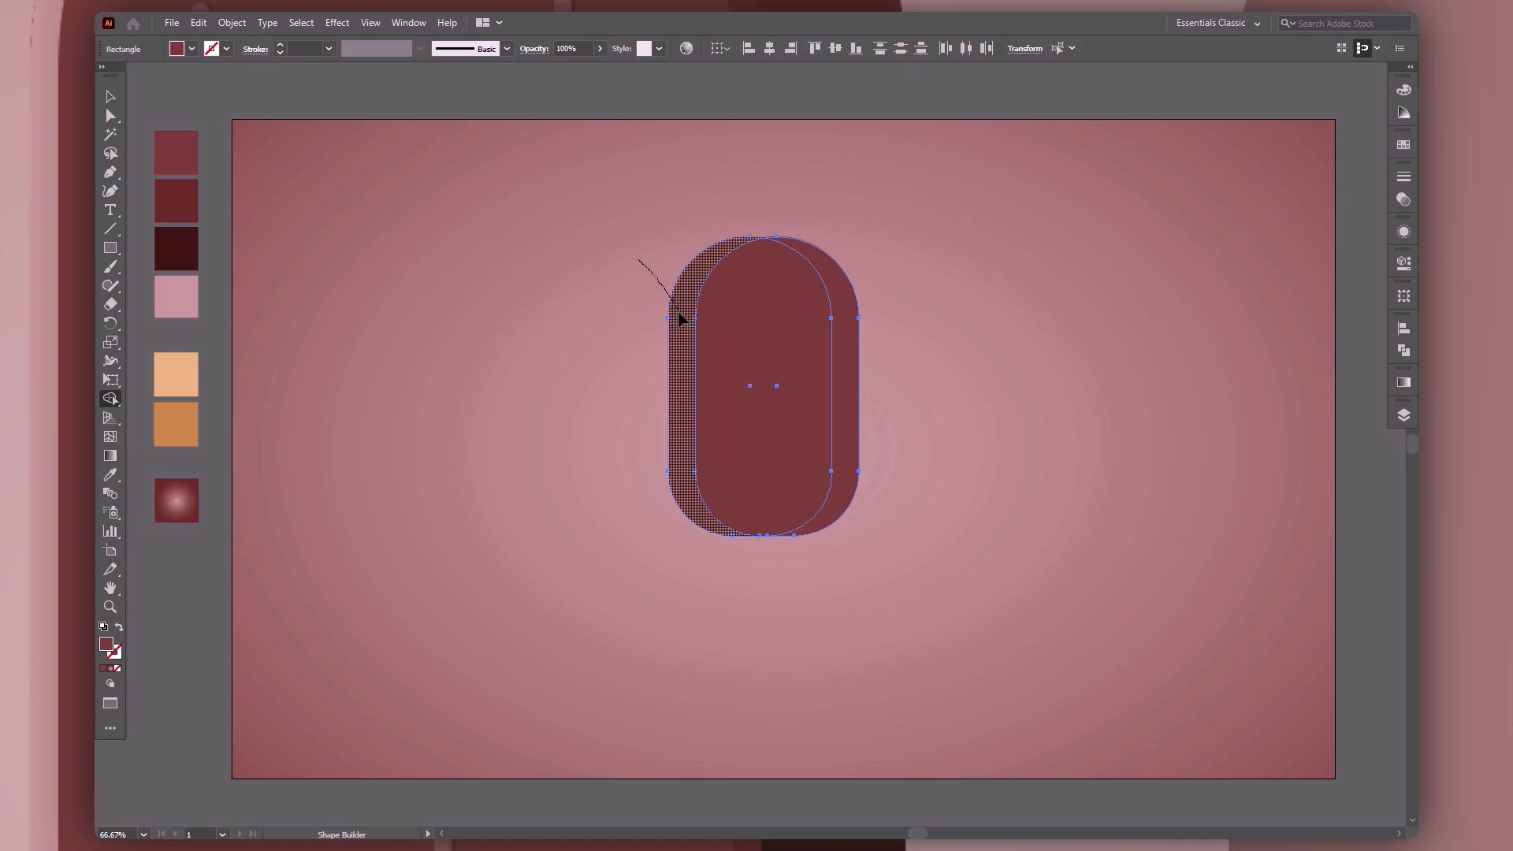
# Fill the popsicle's back shape with a linear gradient at a 90° angle.
pyautogui.press('v')
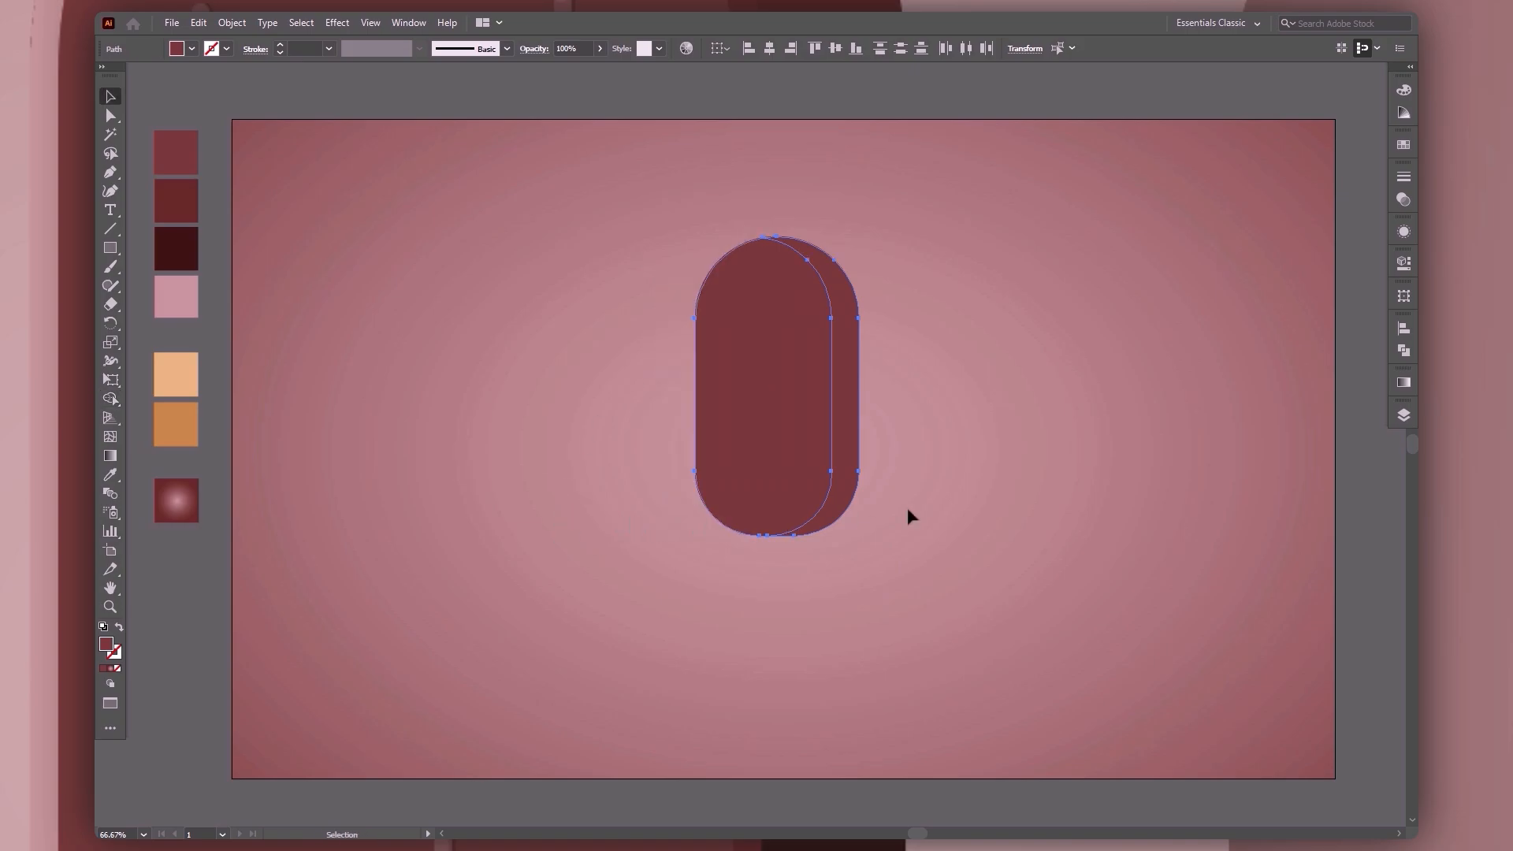
pyautogui.click(958, 427)
pyautogui.click(851, 364)
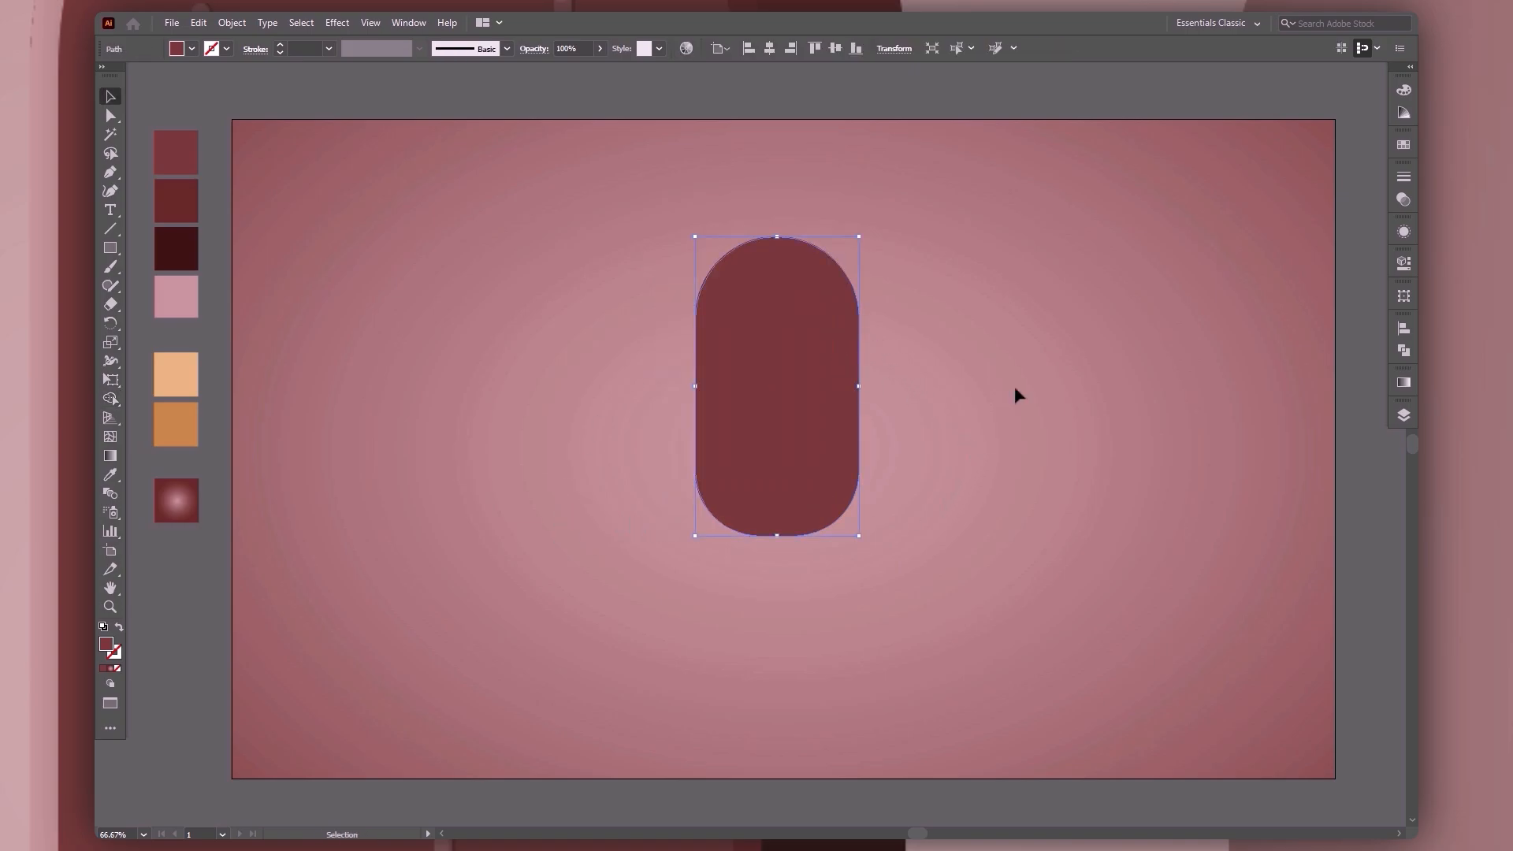
pyautogui.click(1404, 382)
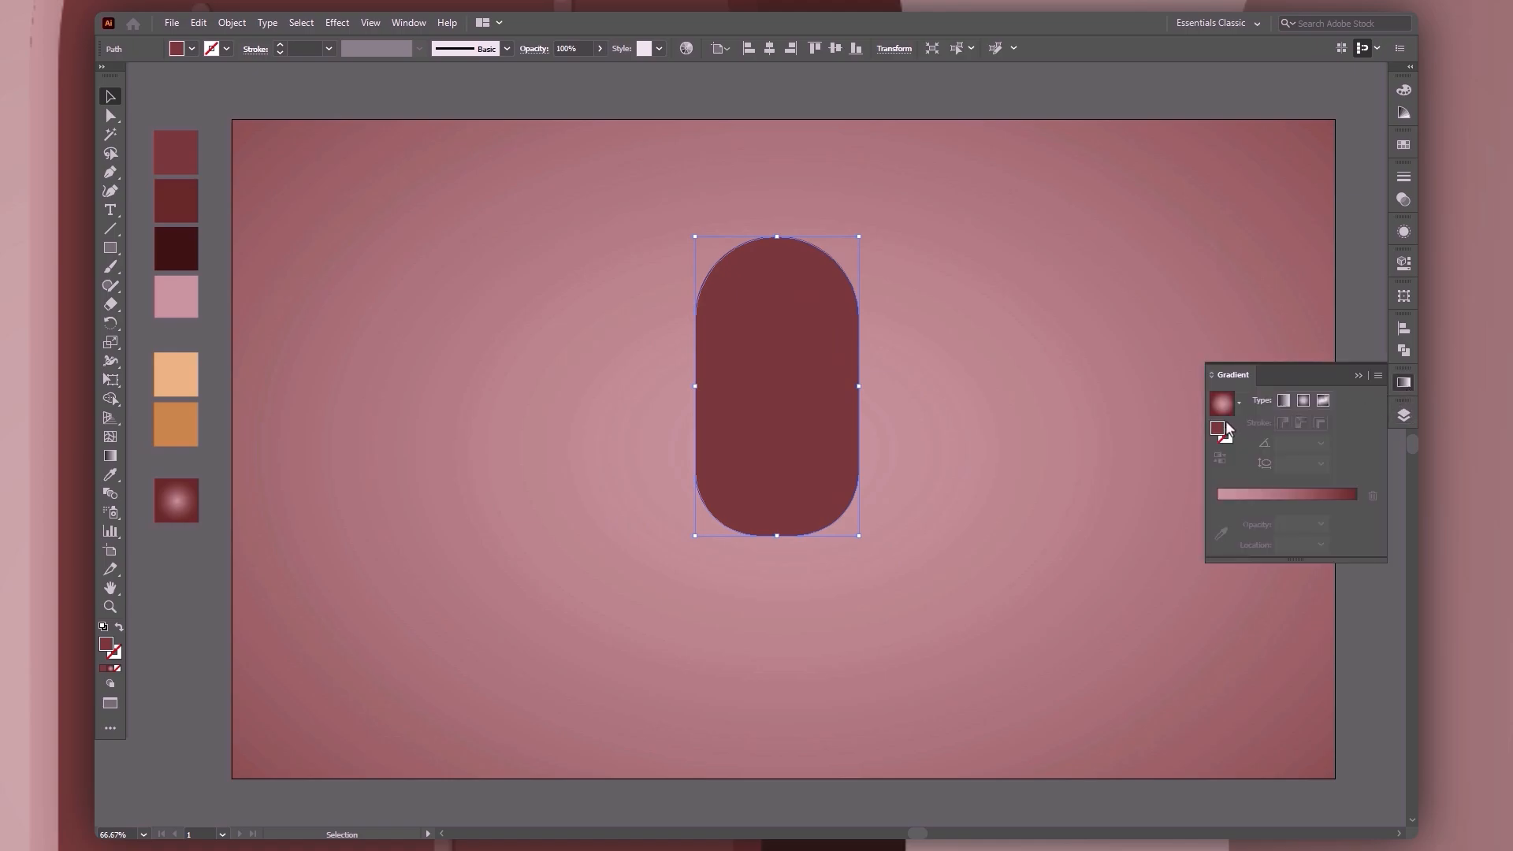
pyautogui.click(1303, 504)
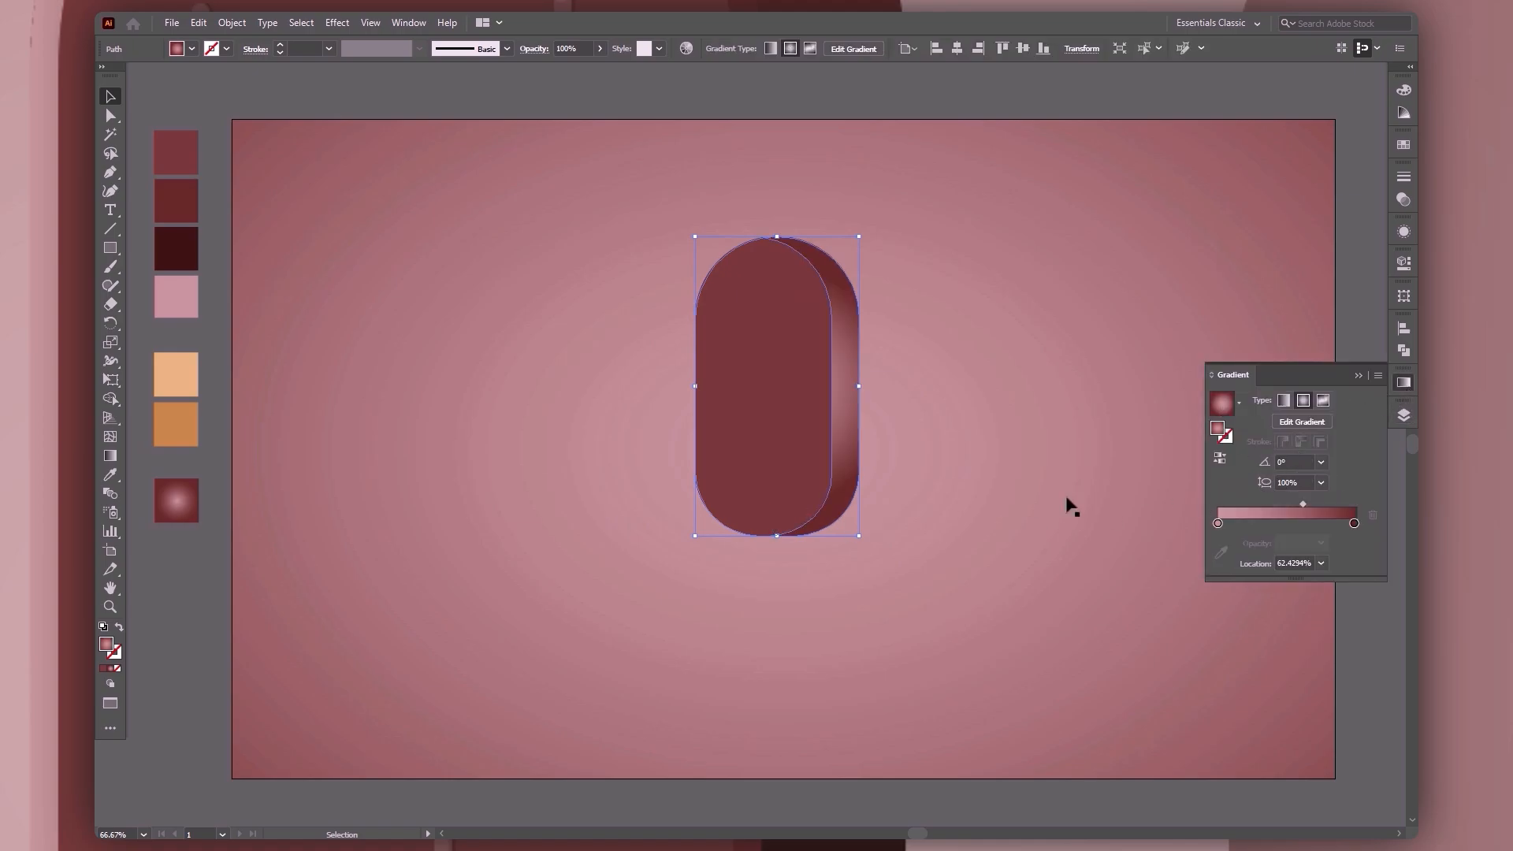
pyautogui.click(1284, 400)
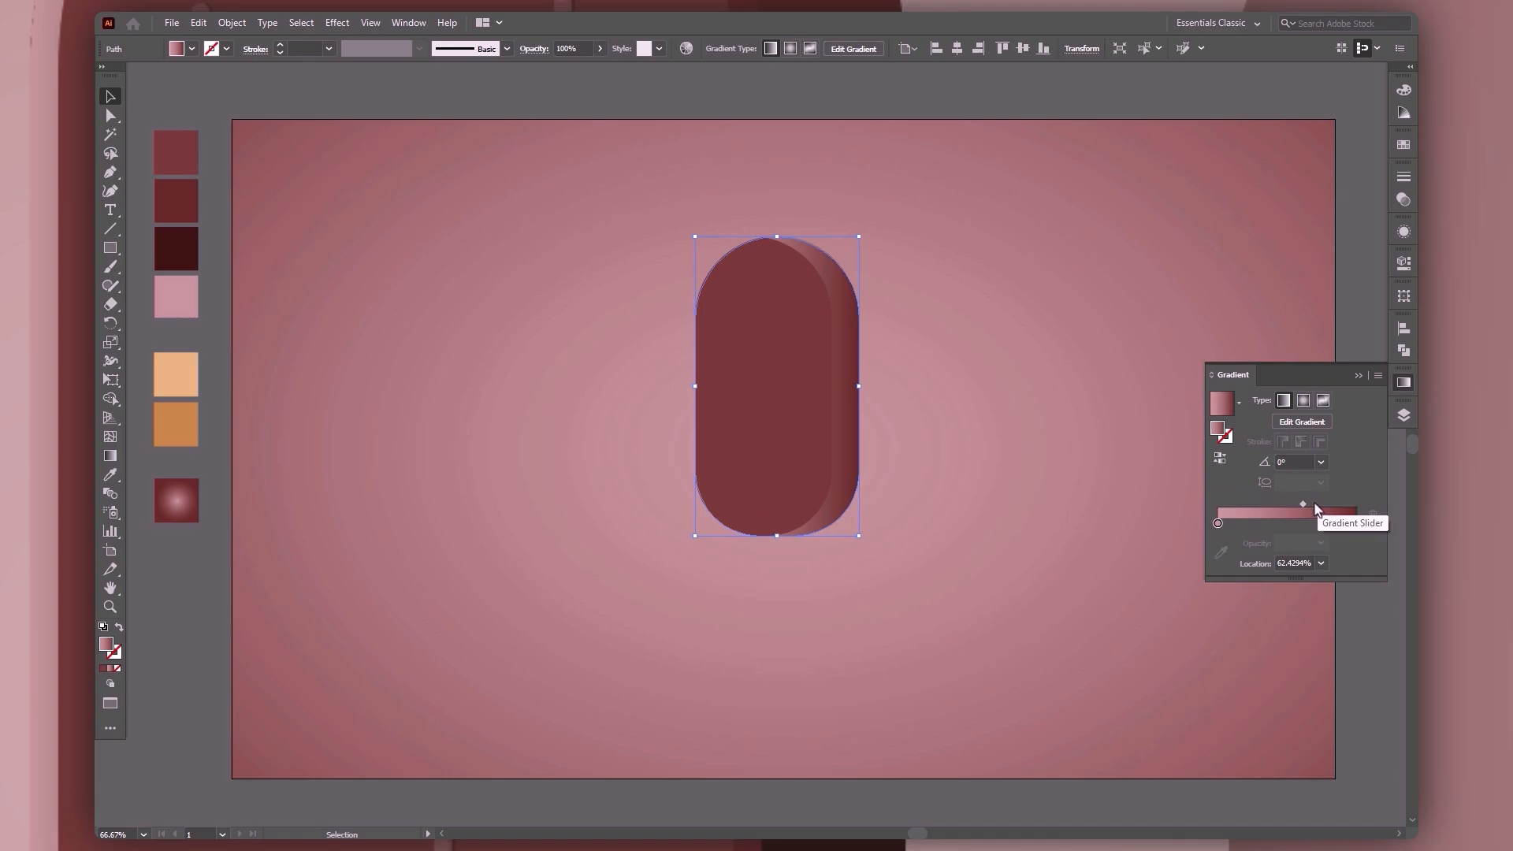
pyautogui.click(1318, 422)
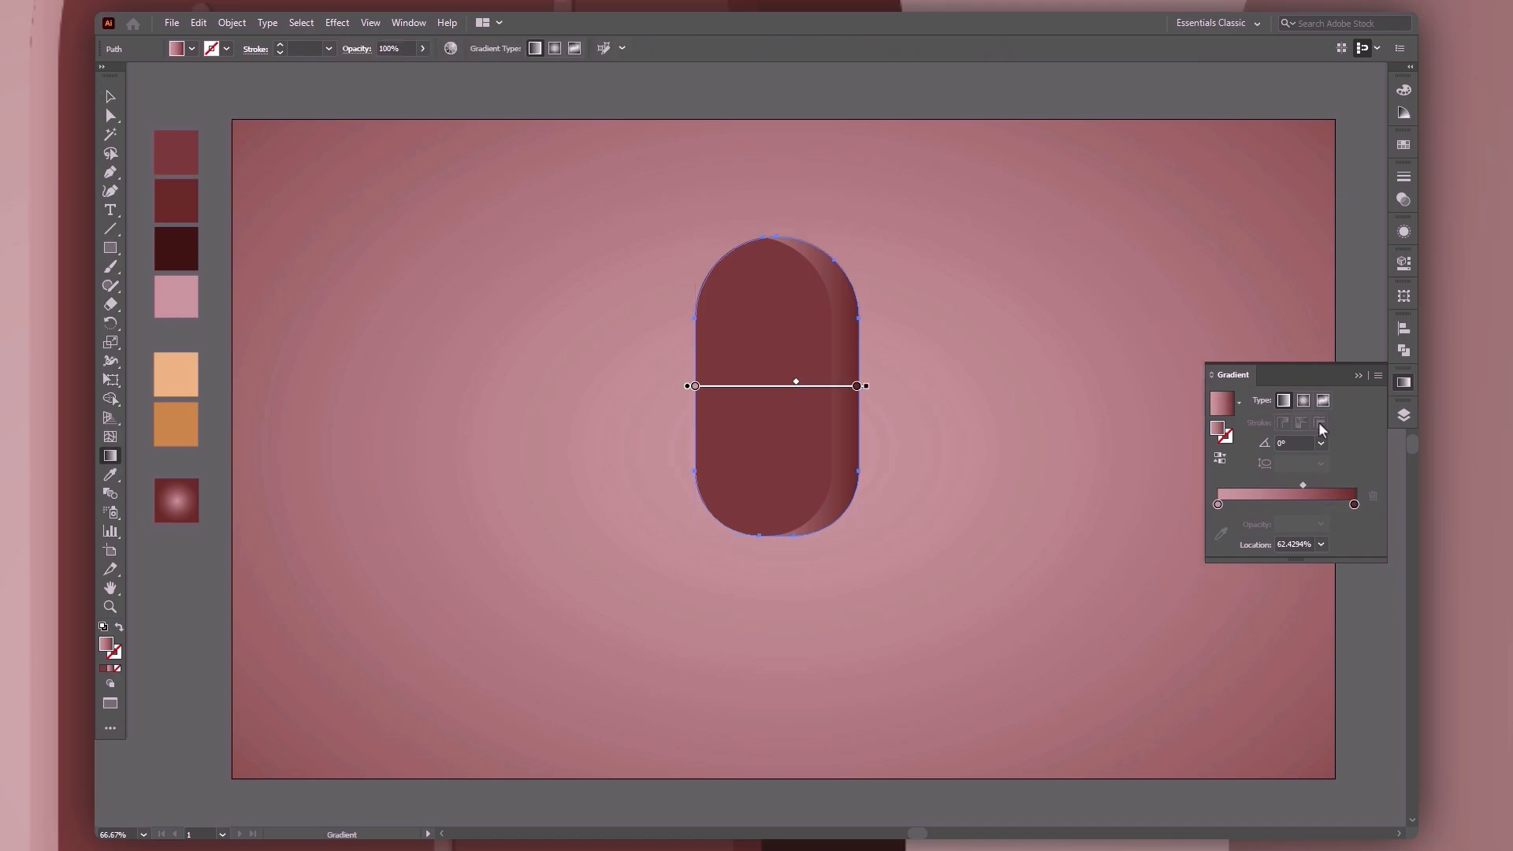
pyautogui.click(1321, 443)
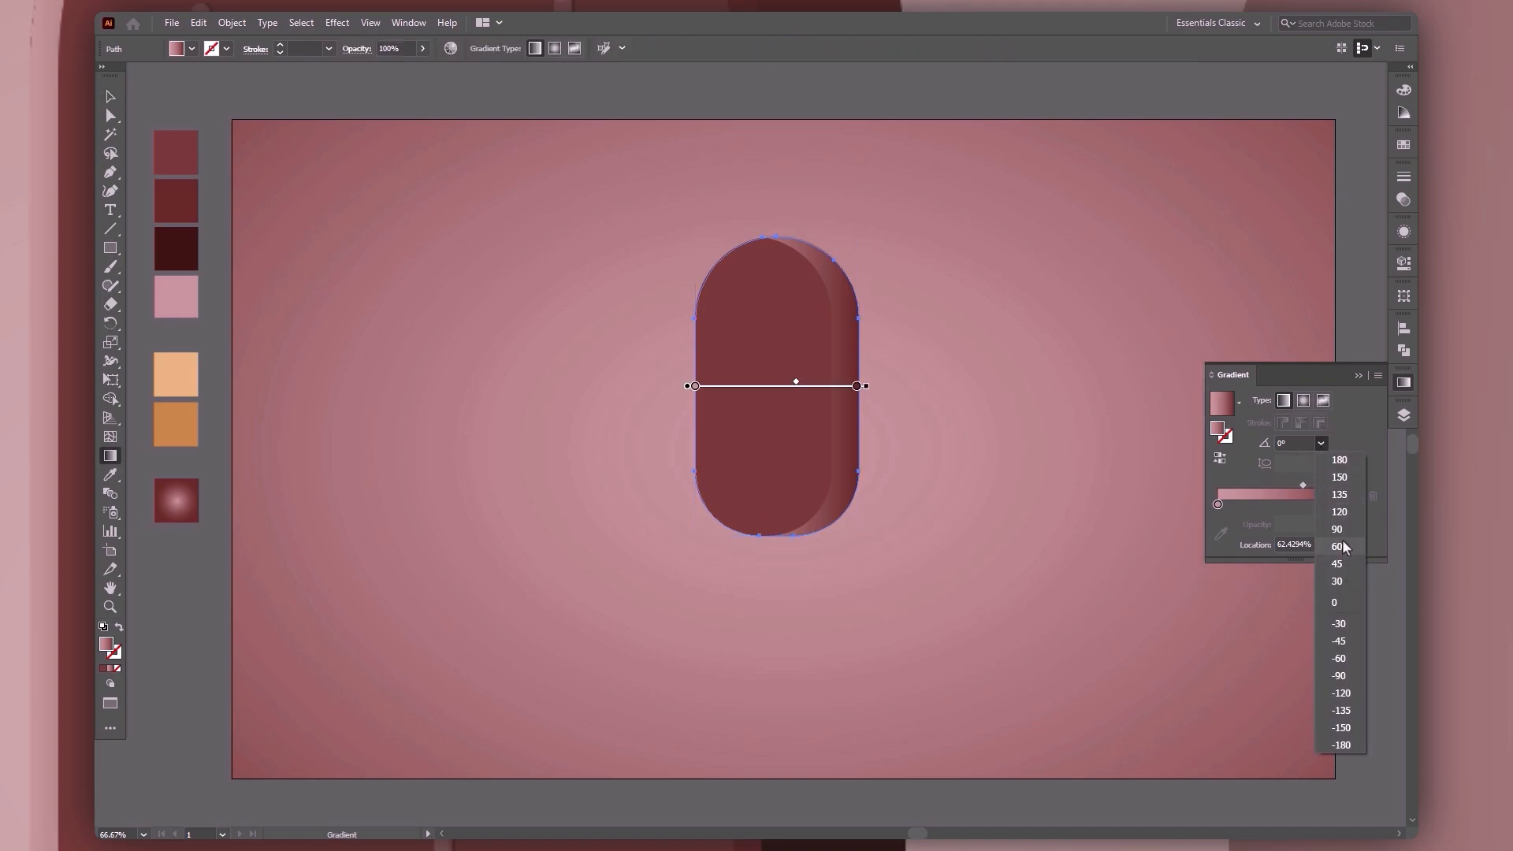
pyautogui.click(1338, 530)
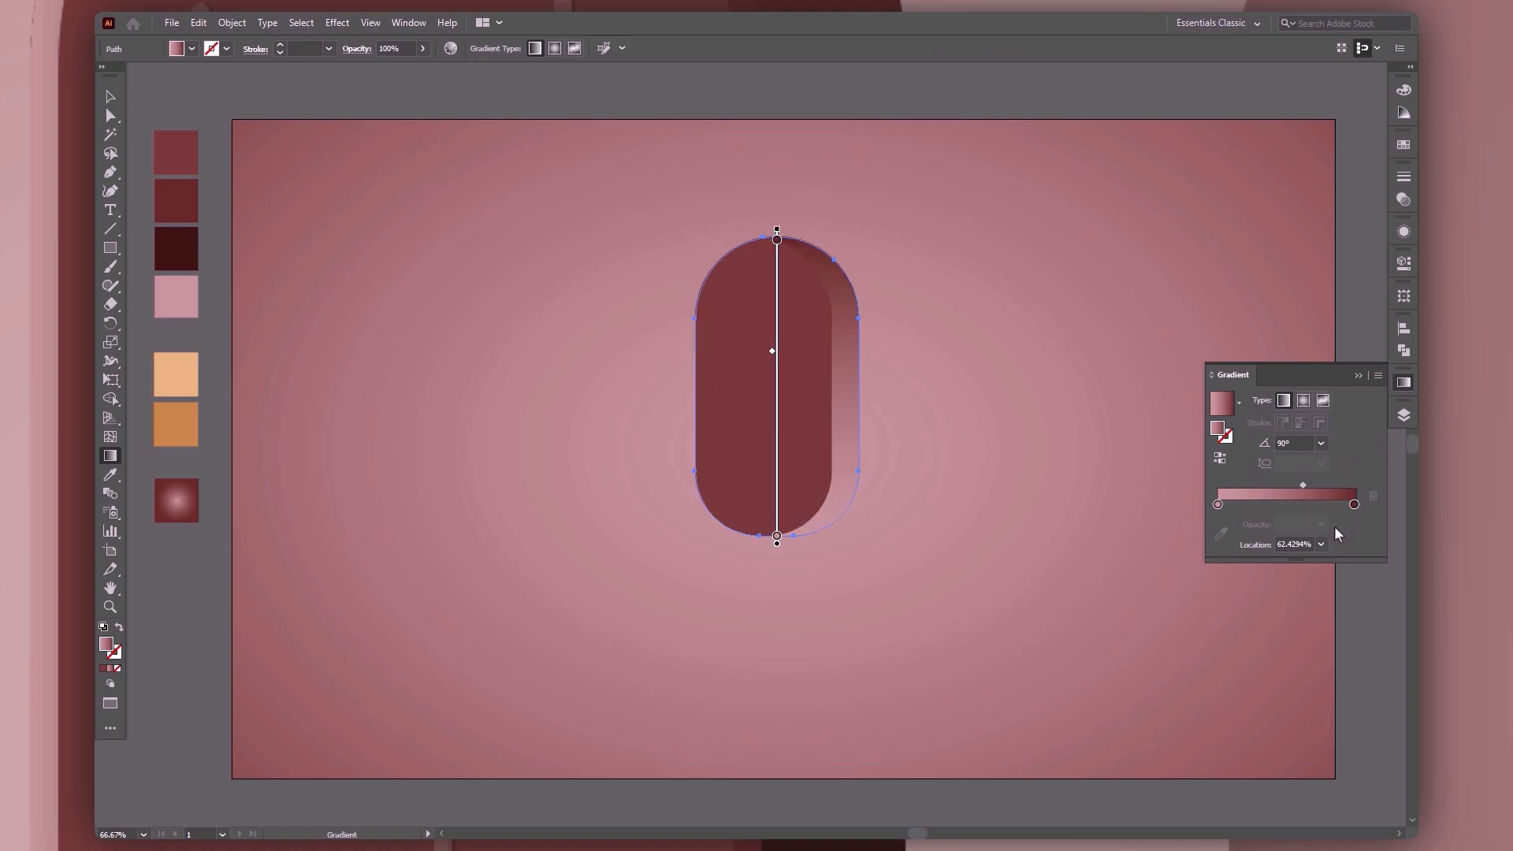
# Color the back shape gradient's first stop with the darkest red swatch and move the gradient midpoint to about 47%.
pyautogui.click(1218, 505)
pyautogui.click(1222, 535)
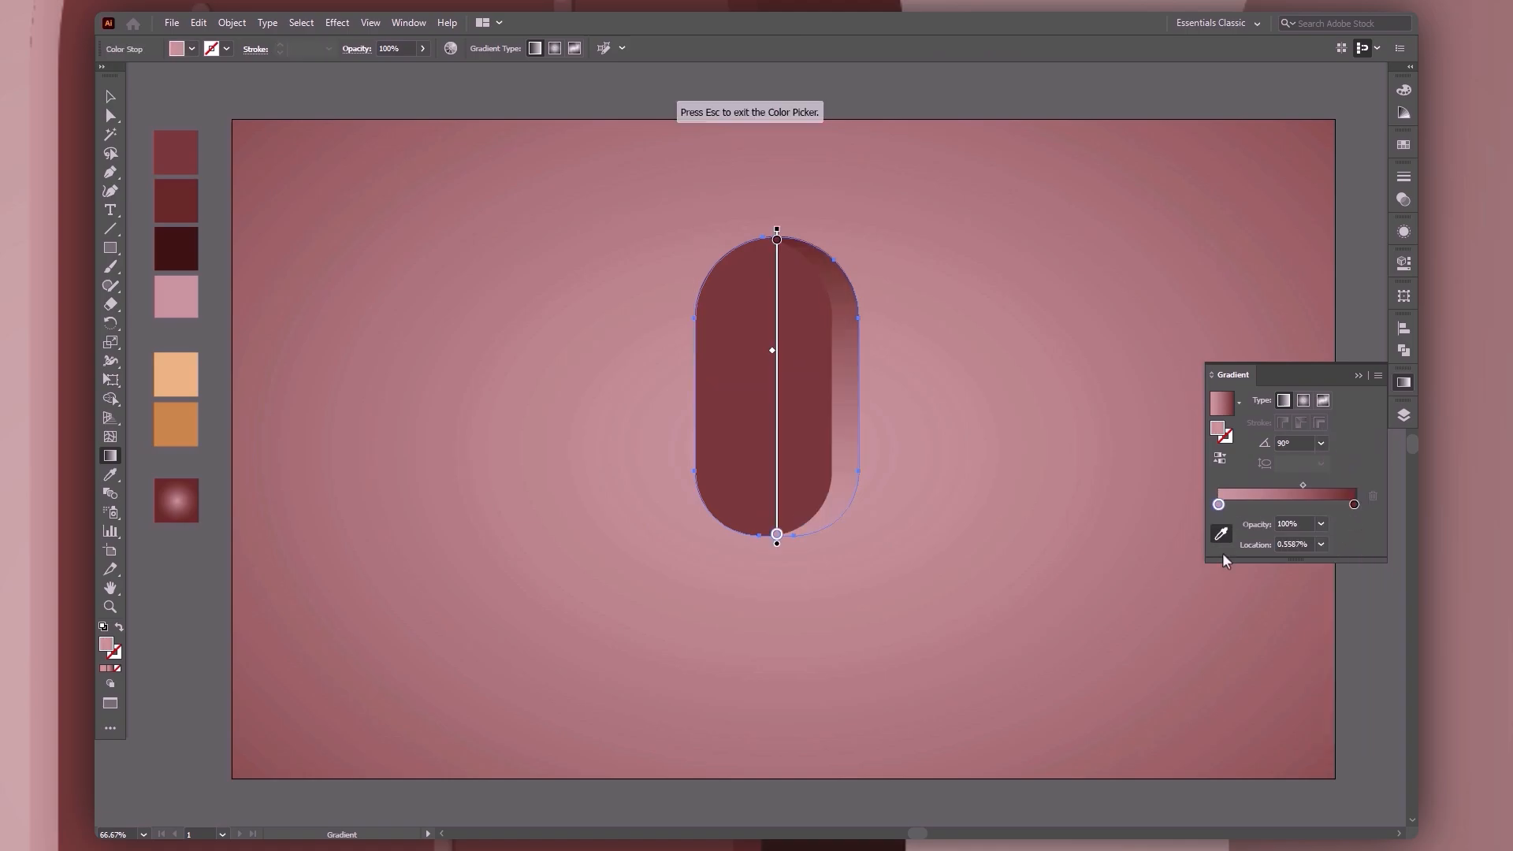
pyautogui.click(181, 249)
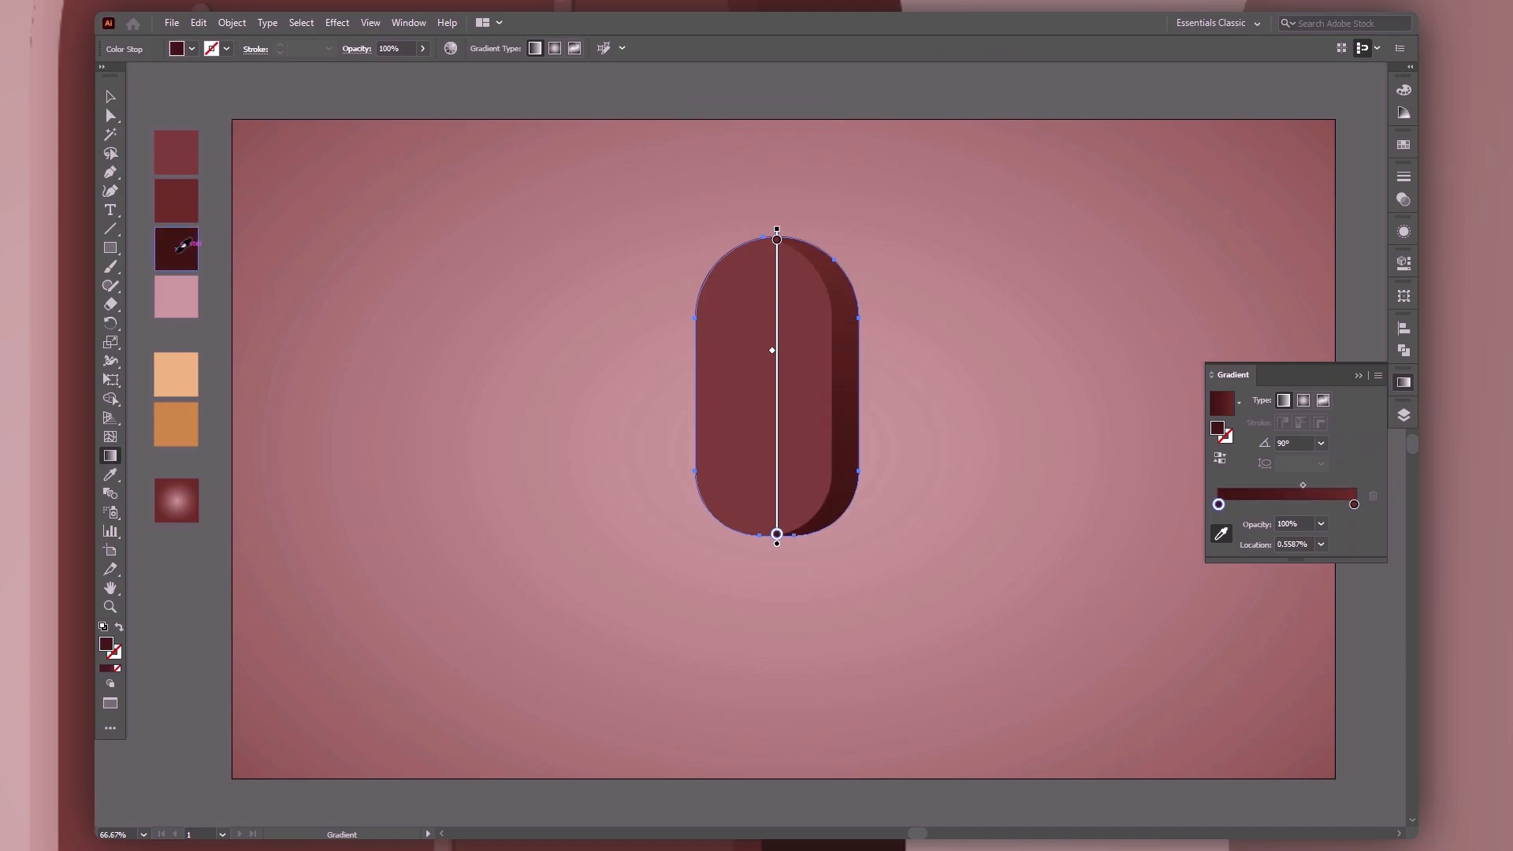
pyautogui.click(1354, 504)
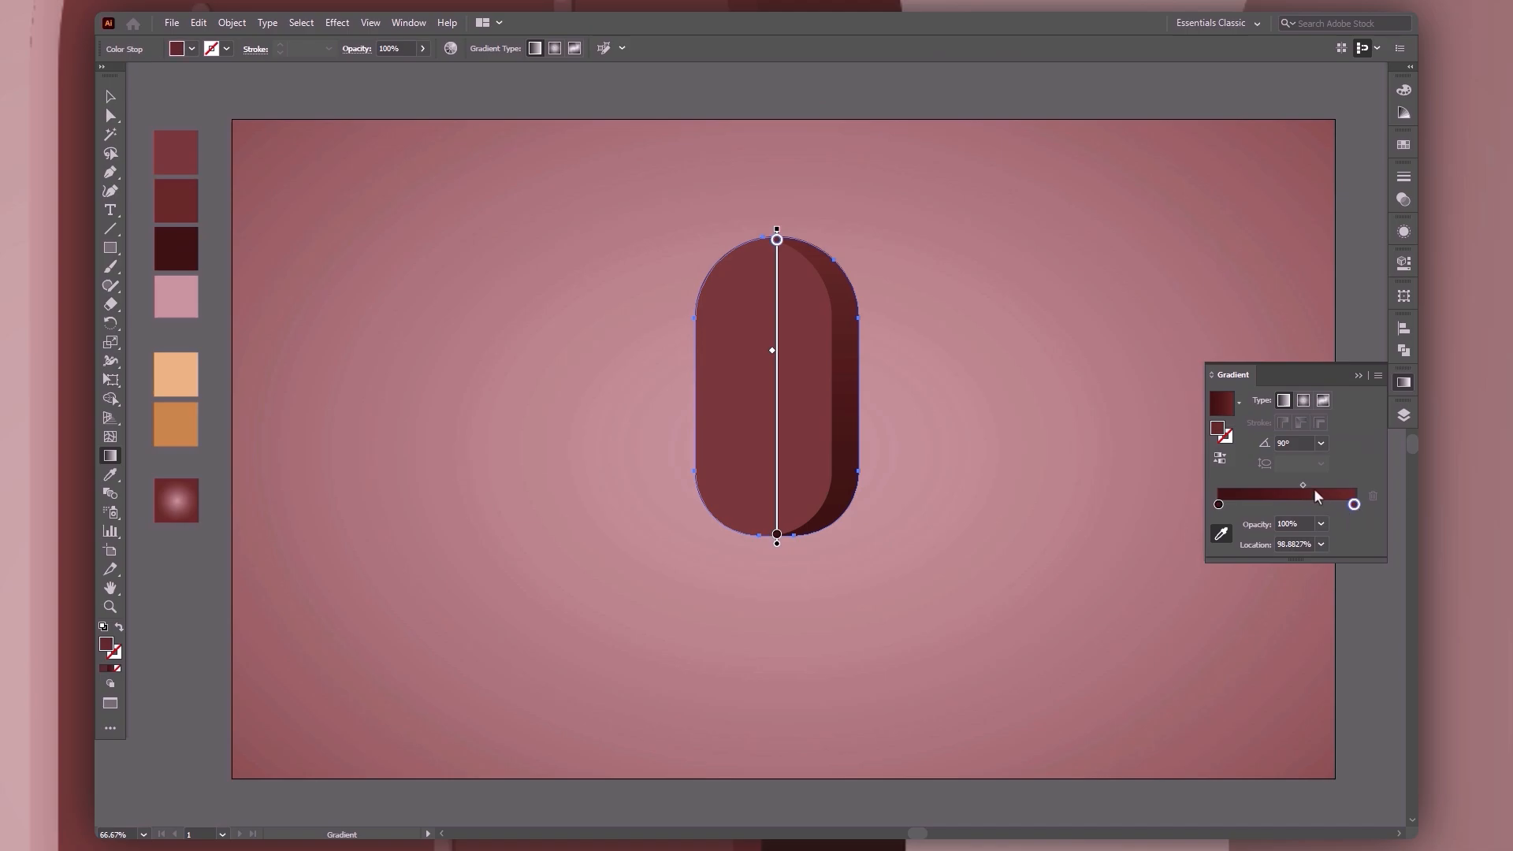
pyautogui.moveTo(1302, 486); pyautogui.dragTo(1280, 485)
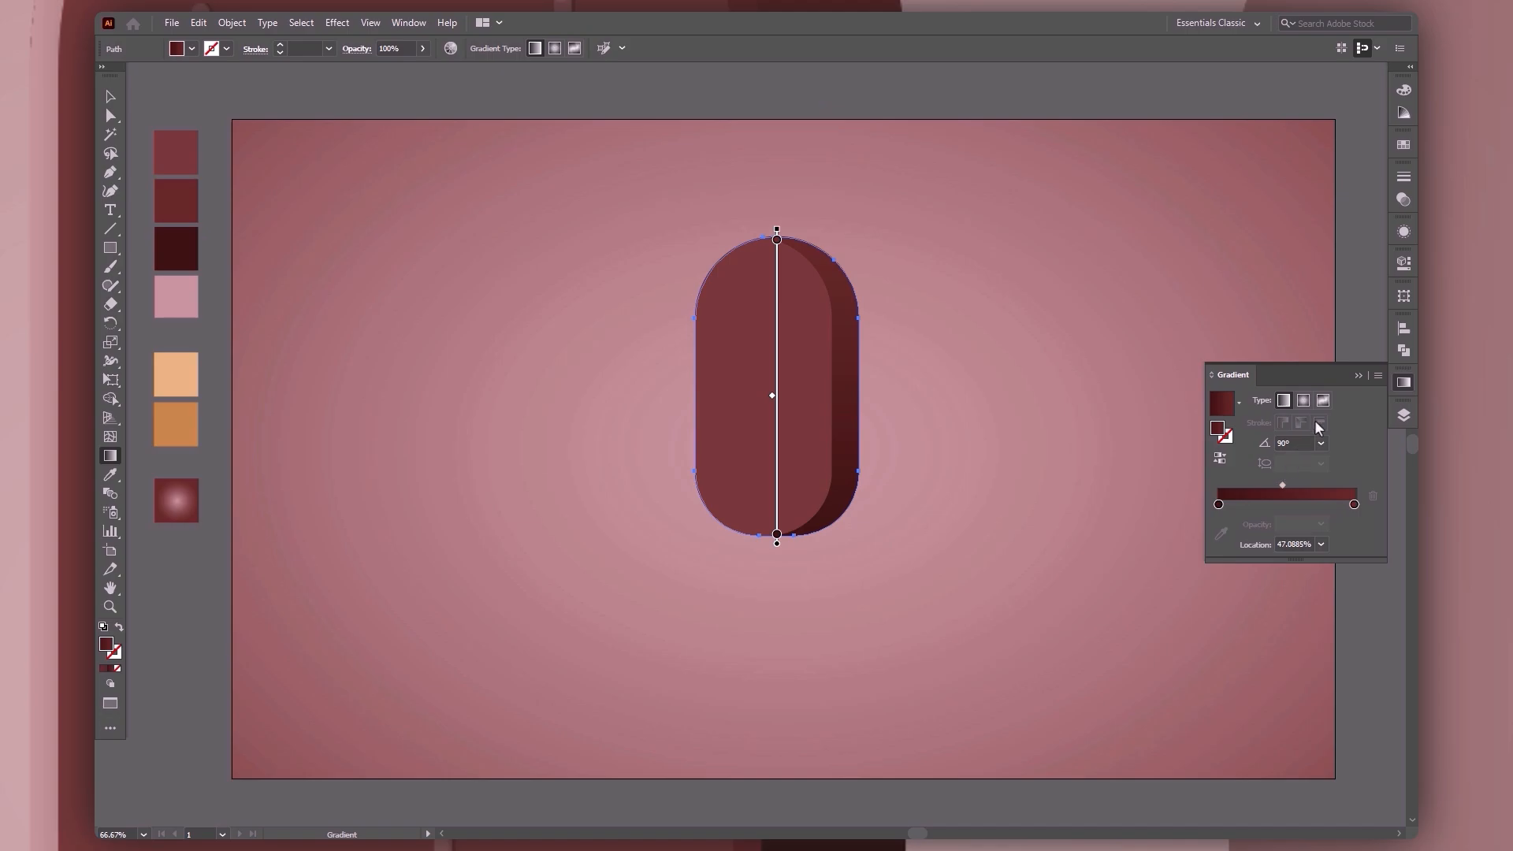
pyautogui.press('v')
pyautogui.click(1359, 376)
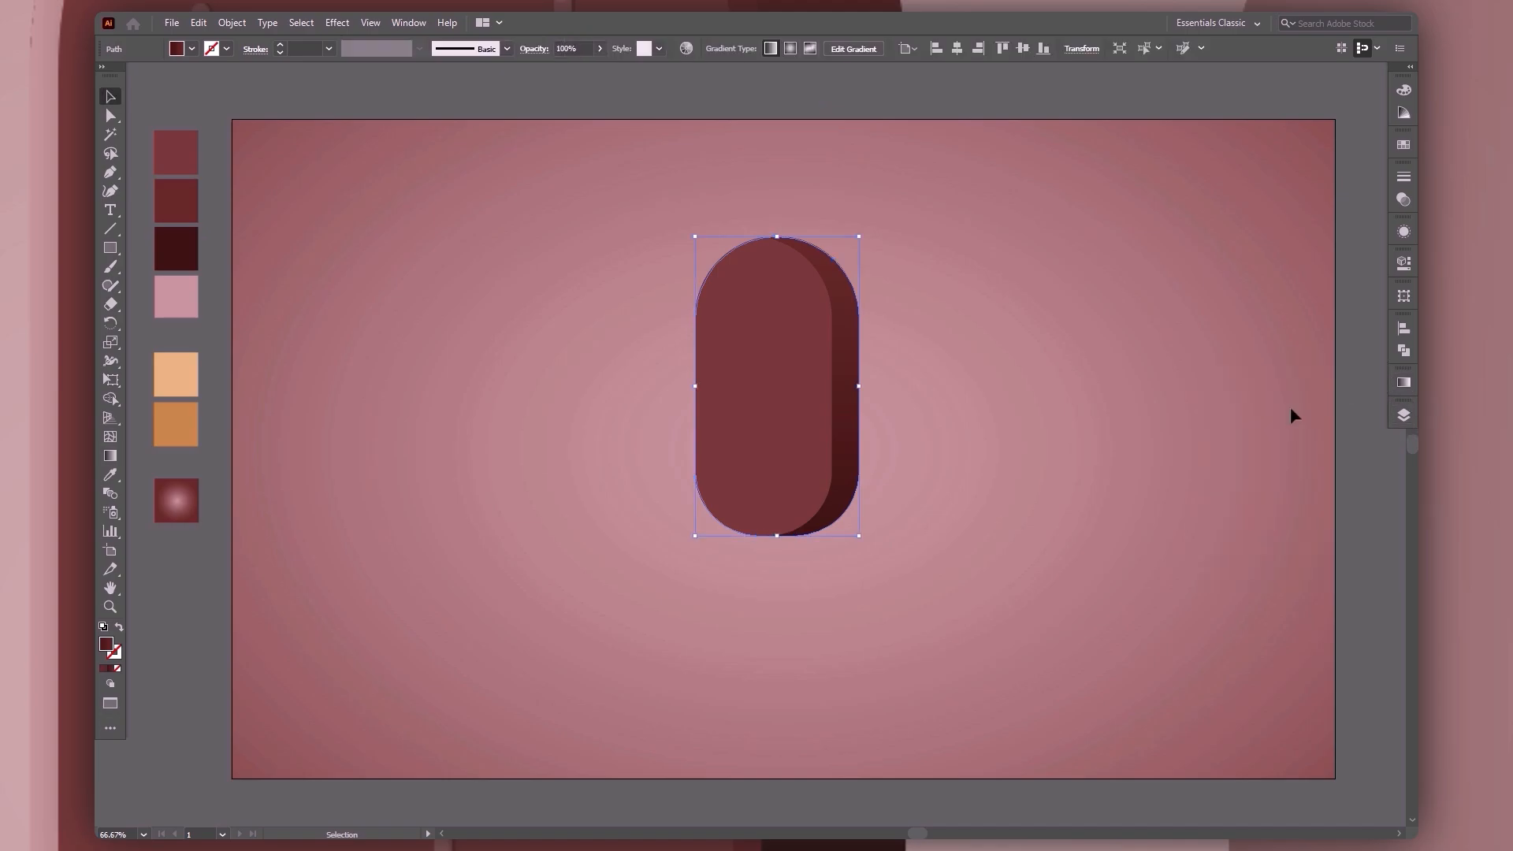
# Swap the popsicle front shape's fill to a stroke and set the stroke weight to 10 pt.
pyautogui.click(996, 410)
pyautogui.click(753, 451)
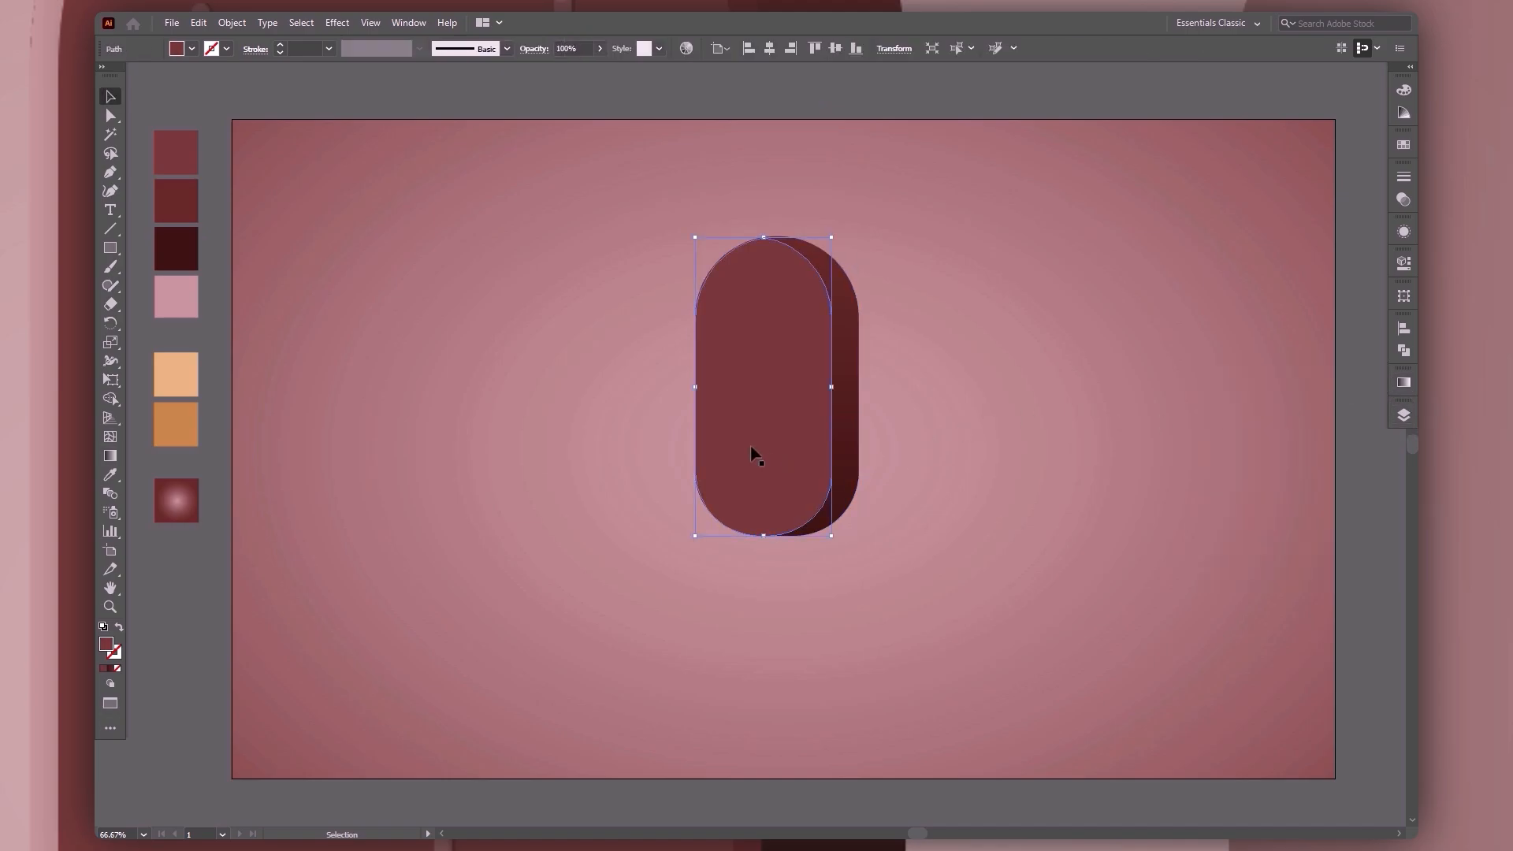
pyautogui.click(119, 628)
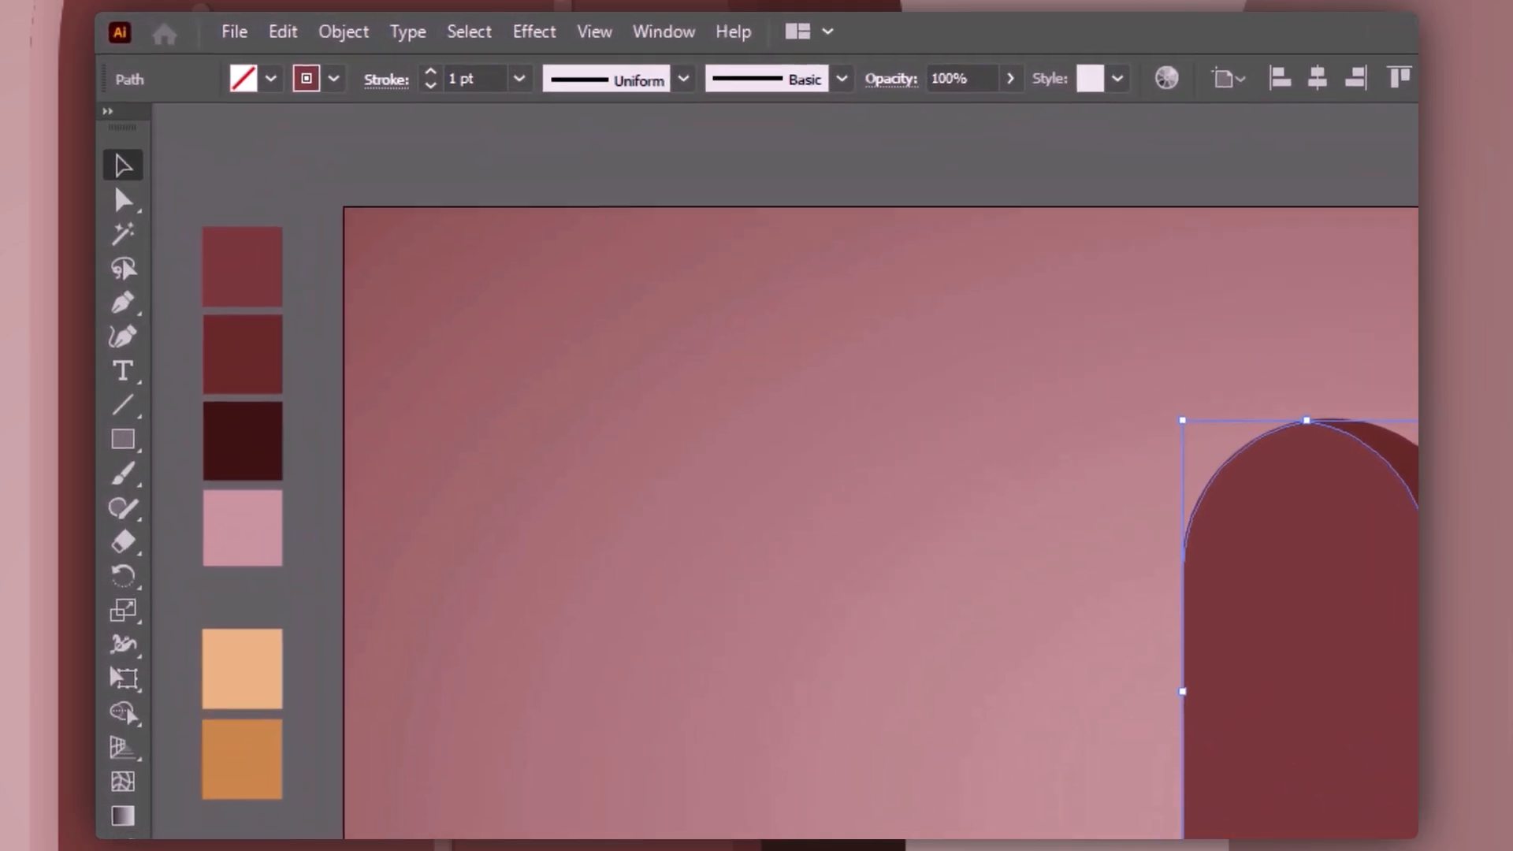
pyautogui.click(456, 78)
pyautogui.click(456, 79)
pyautogui.click(456, 79)
pyautogui.click(457, 79)
pyautogui.click(457, 79)
pyautogui.click(456, 79)
pyautogui.click(456, 79)
pyautogui.click(457, 79)
pyautogui.click(456, 79)
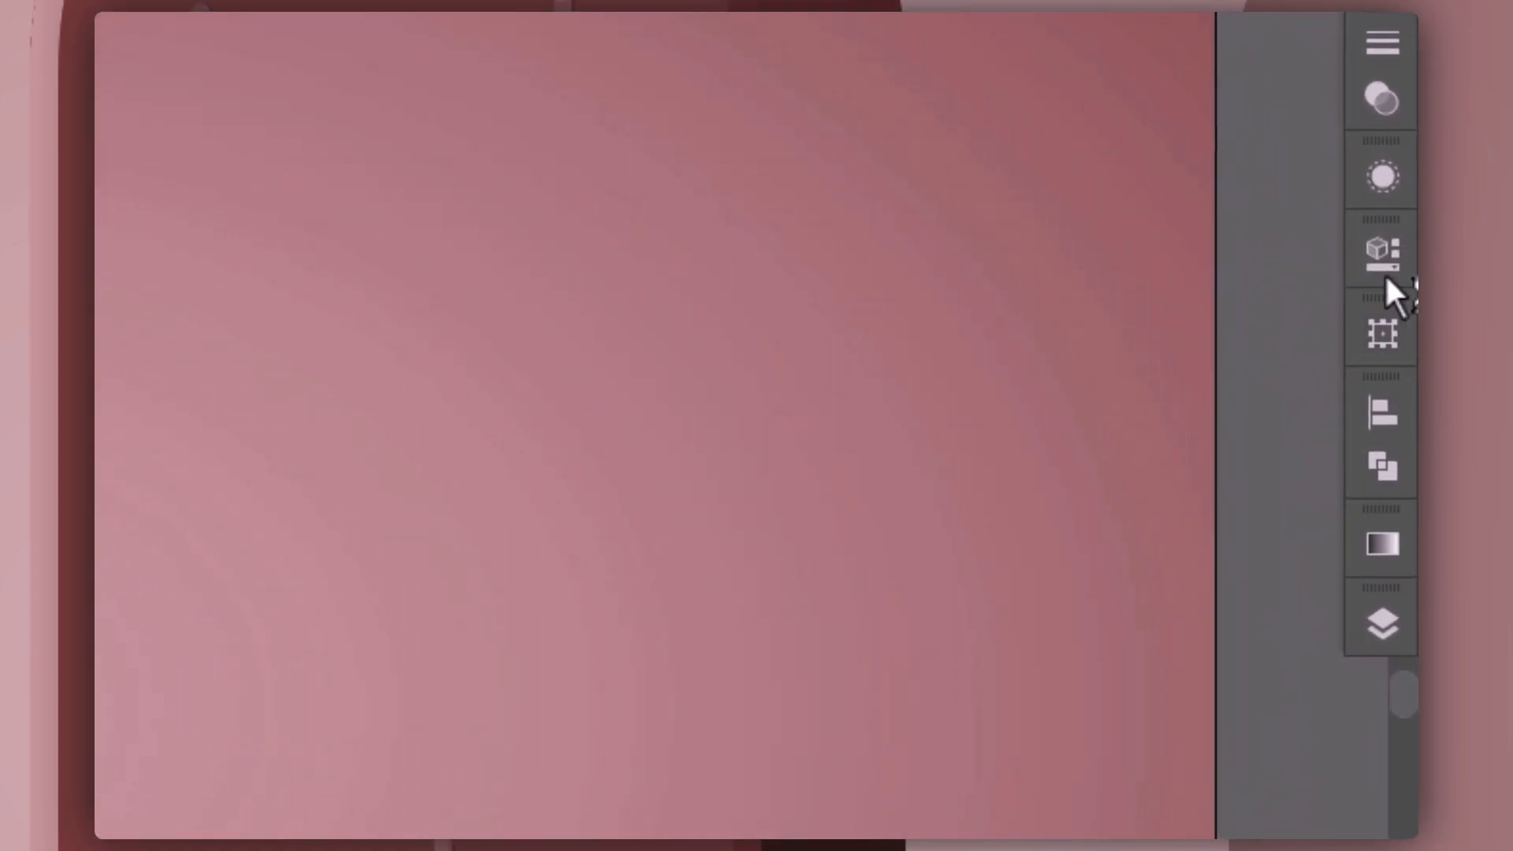
# Align the front shape's stroke to the inside of its path.
pyautogui.click(1403, 263)
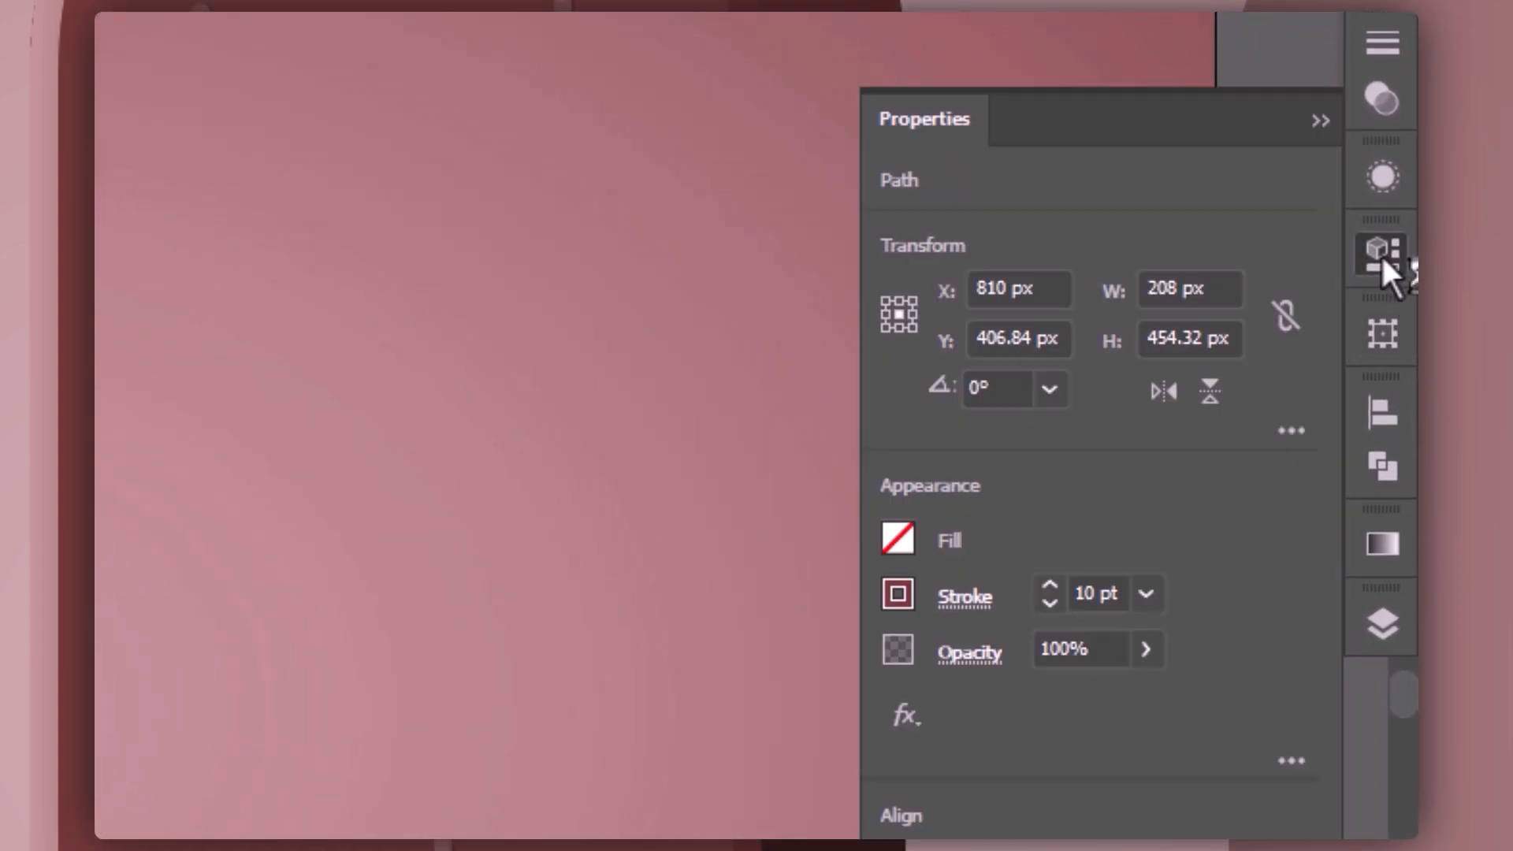
pyautogui.scroll(-3, 1046, 595)
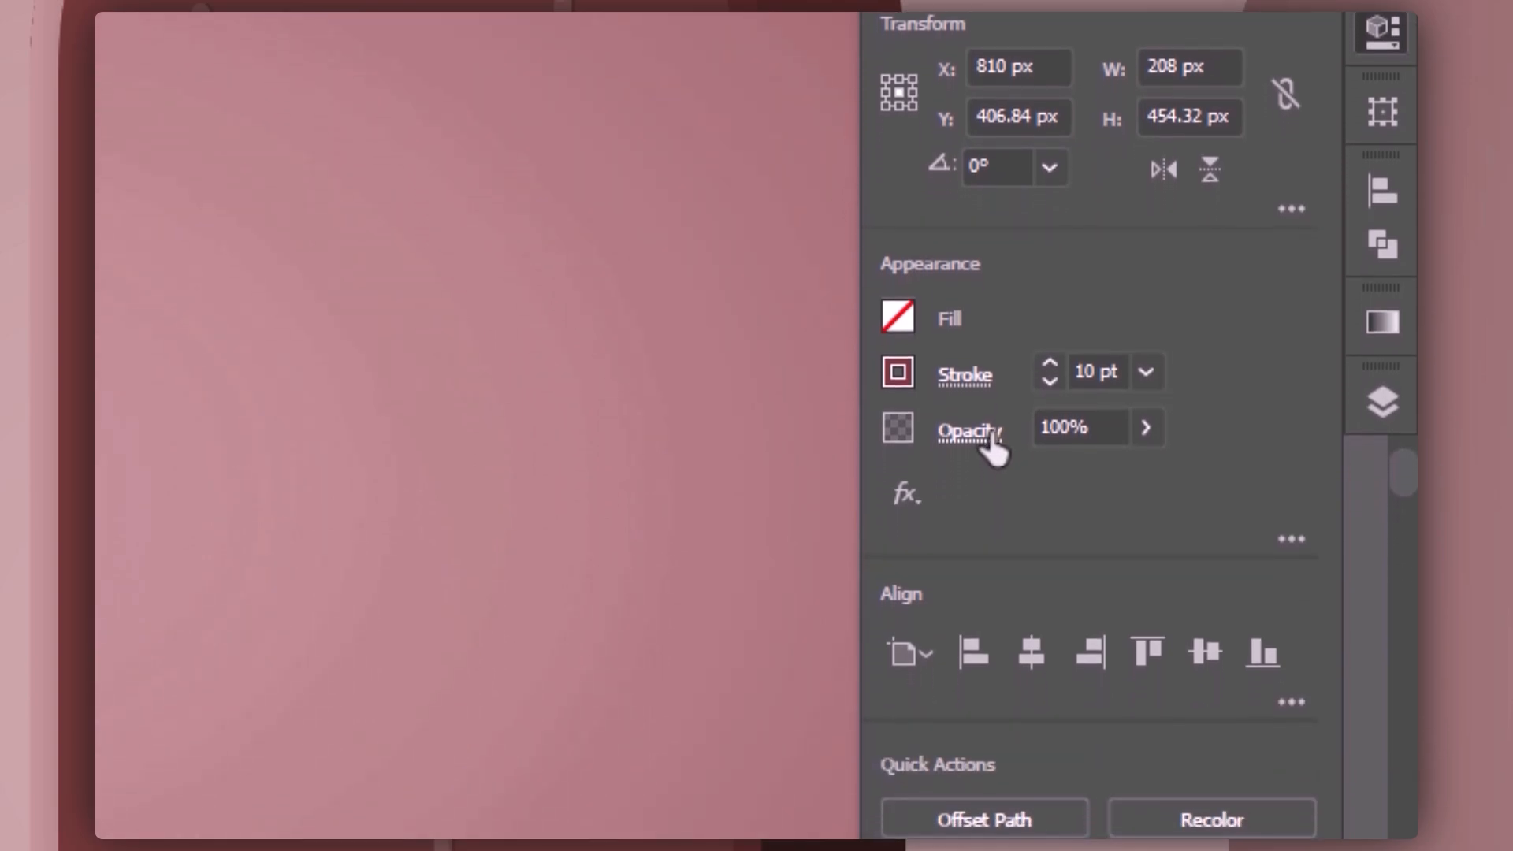
pyautogui.click(967, 375)
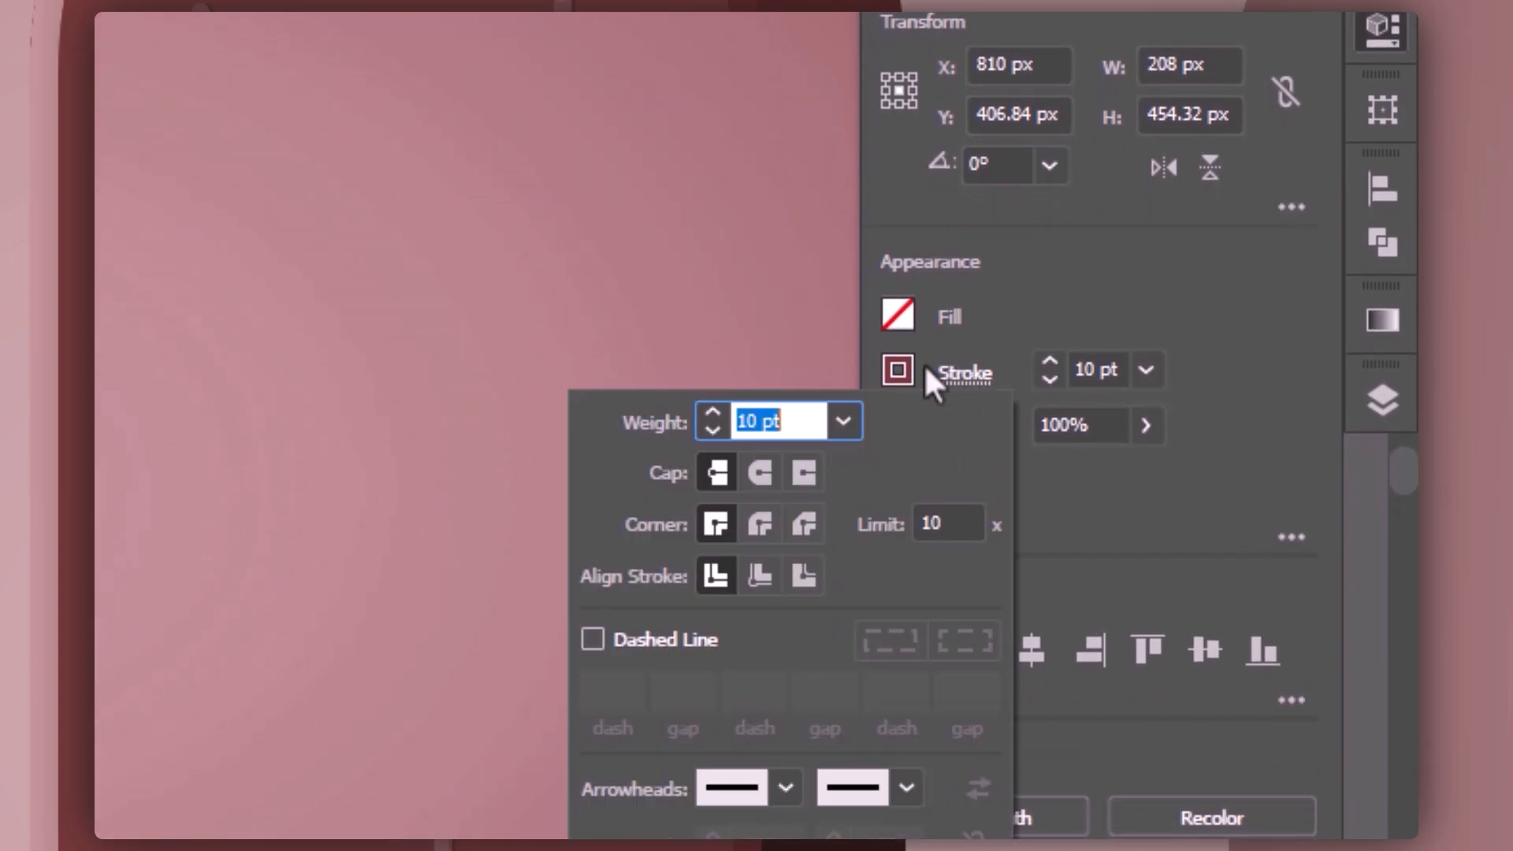
pyautogui.click(759, 583)
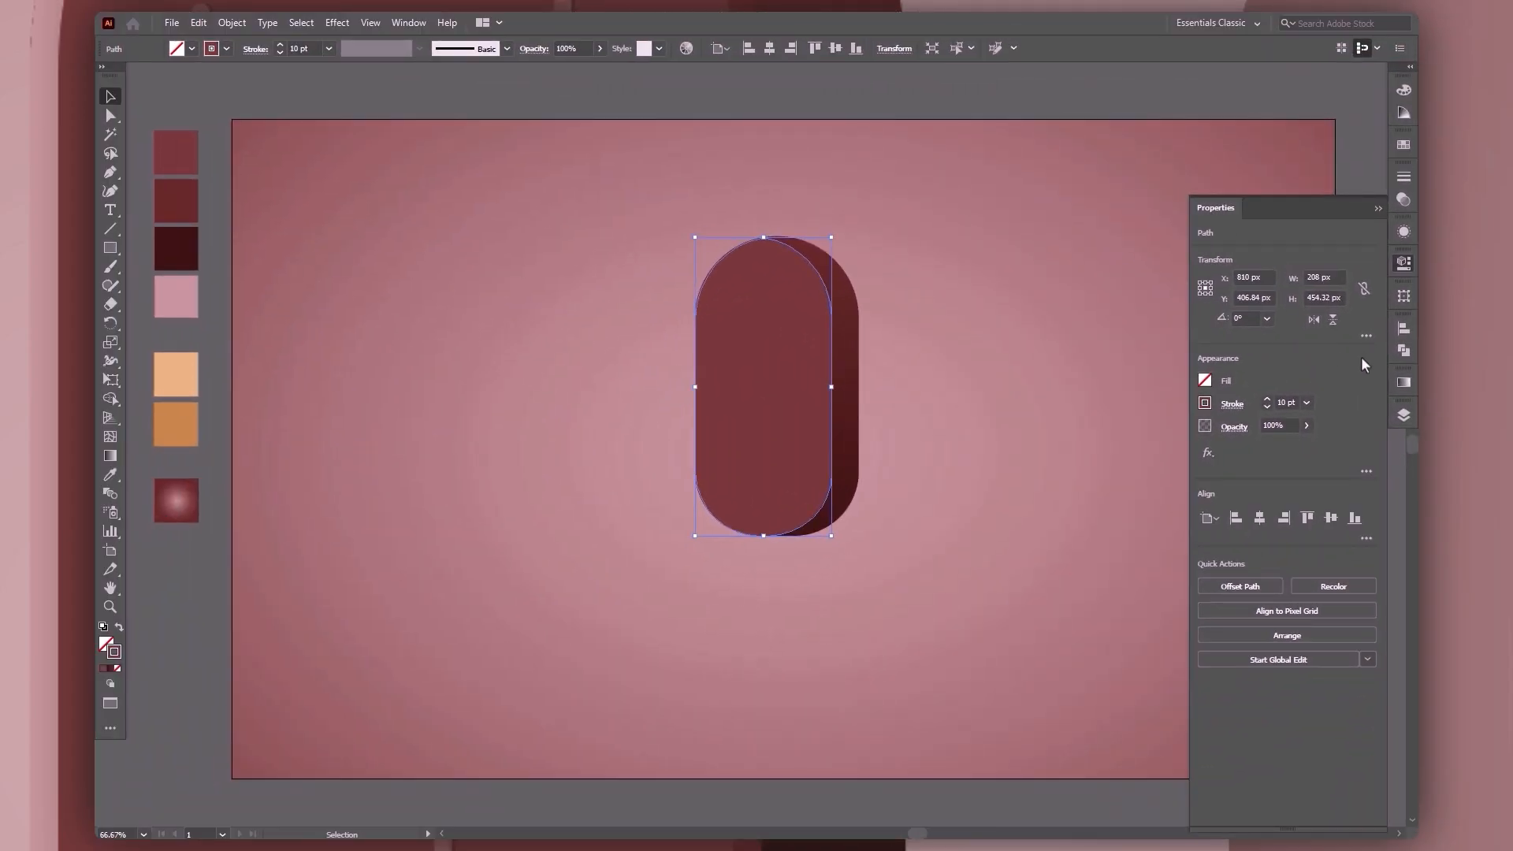
# Apply a linear gradient to the front stroke, running from the pink swatch to the darkest red swatch.
pyautogui.click(1404, 383)
pyautogui.click(1220, 410)
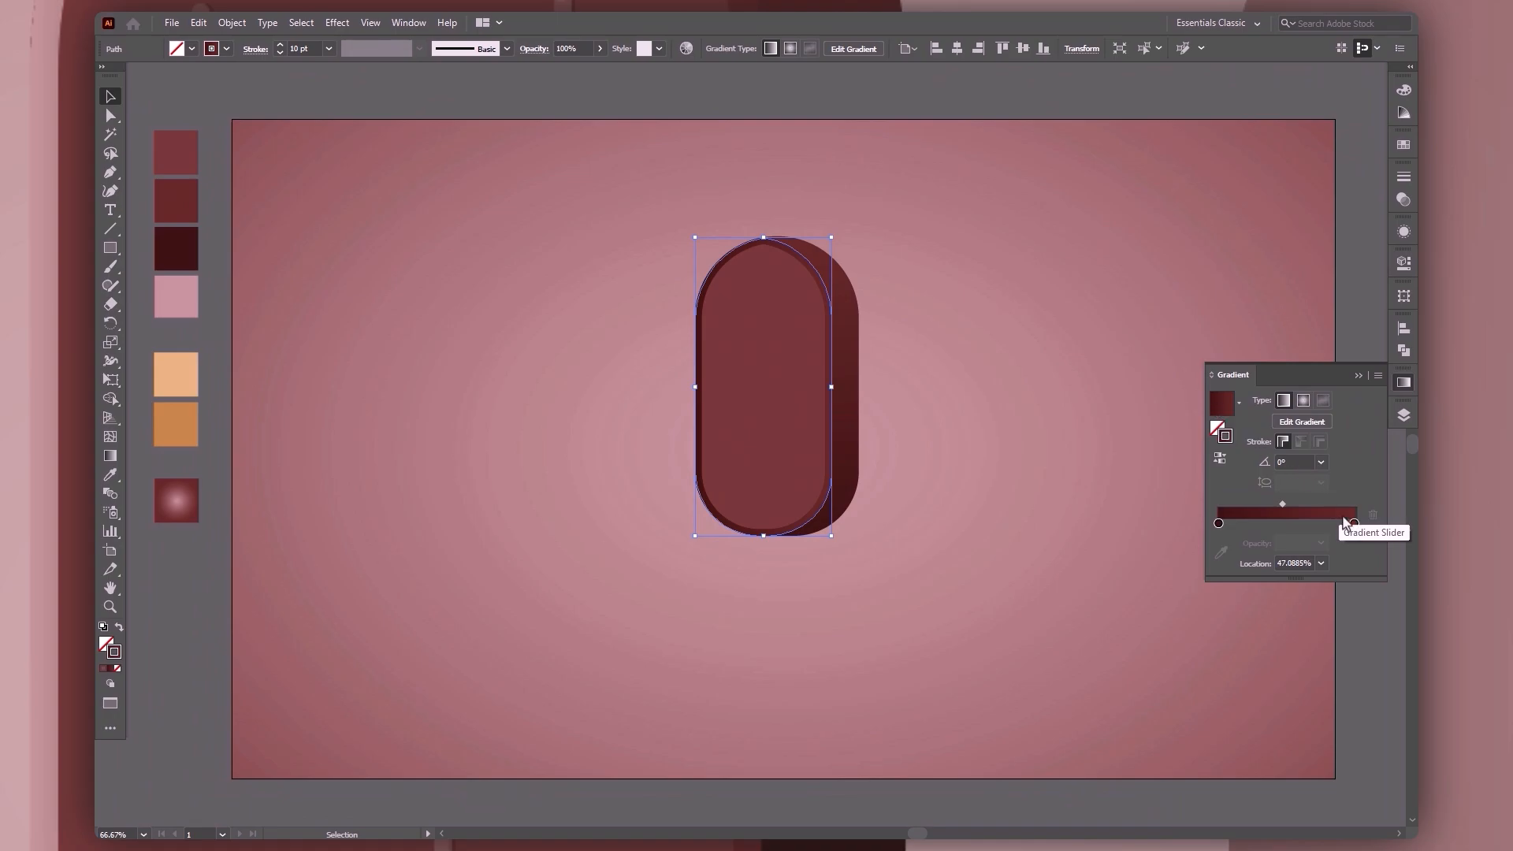
pyautogui.click(1218, 524)
pyautogui.click(1221, 553)
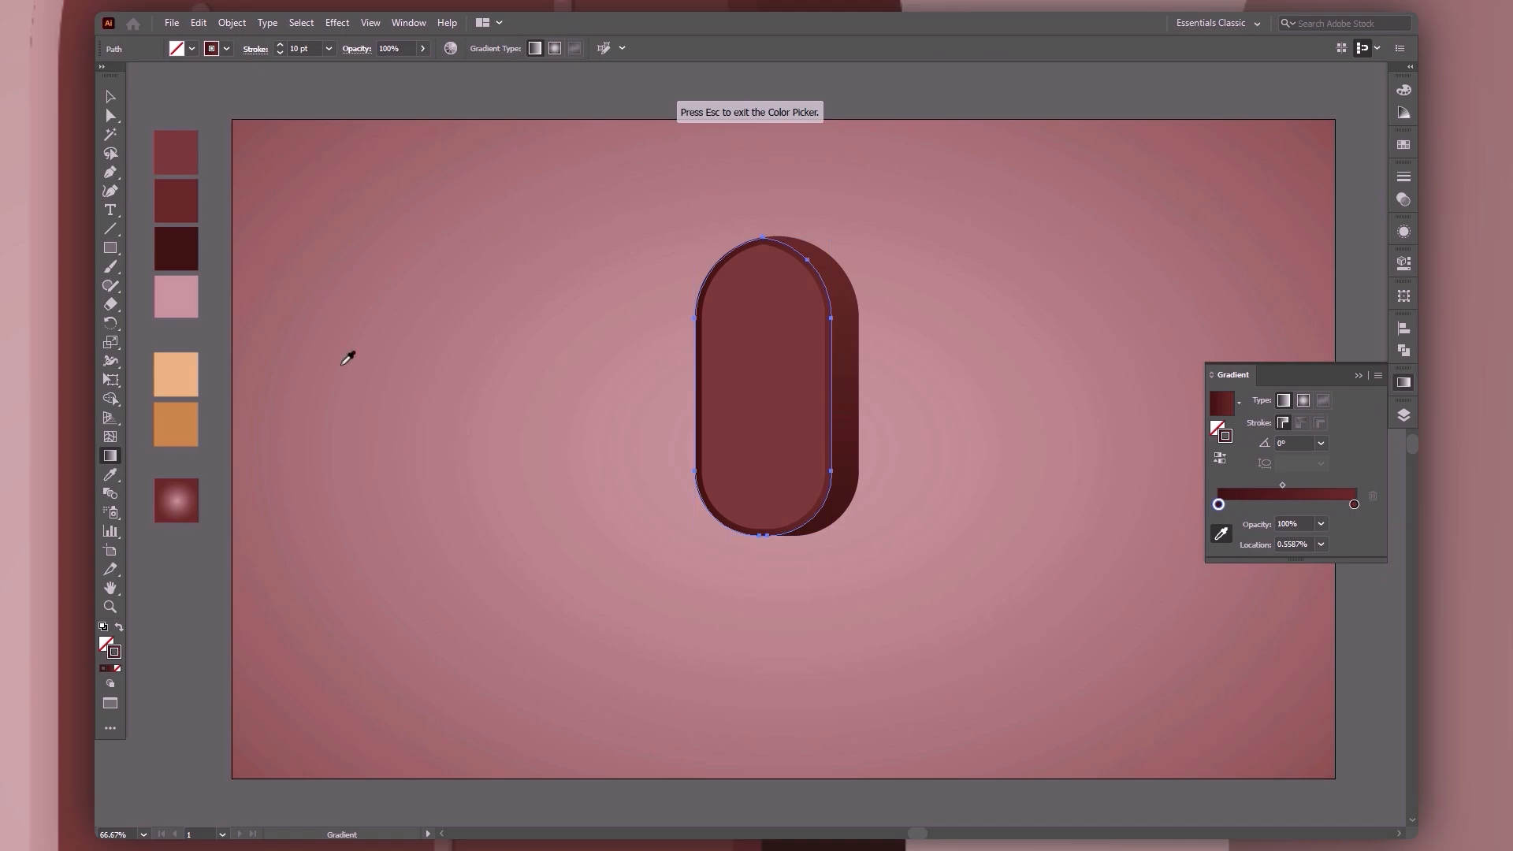
pyautogui.click(177, 304)
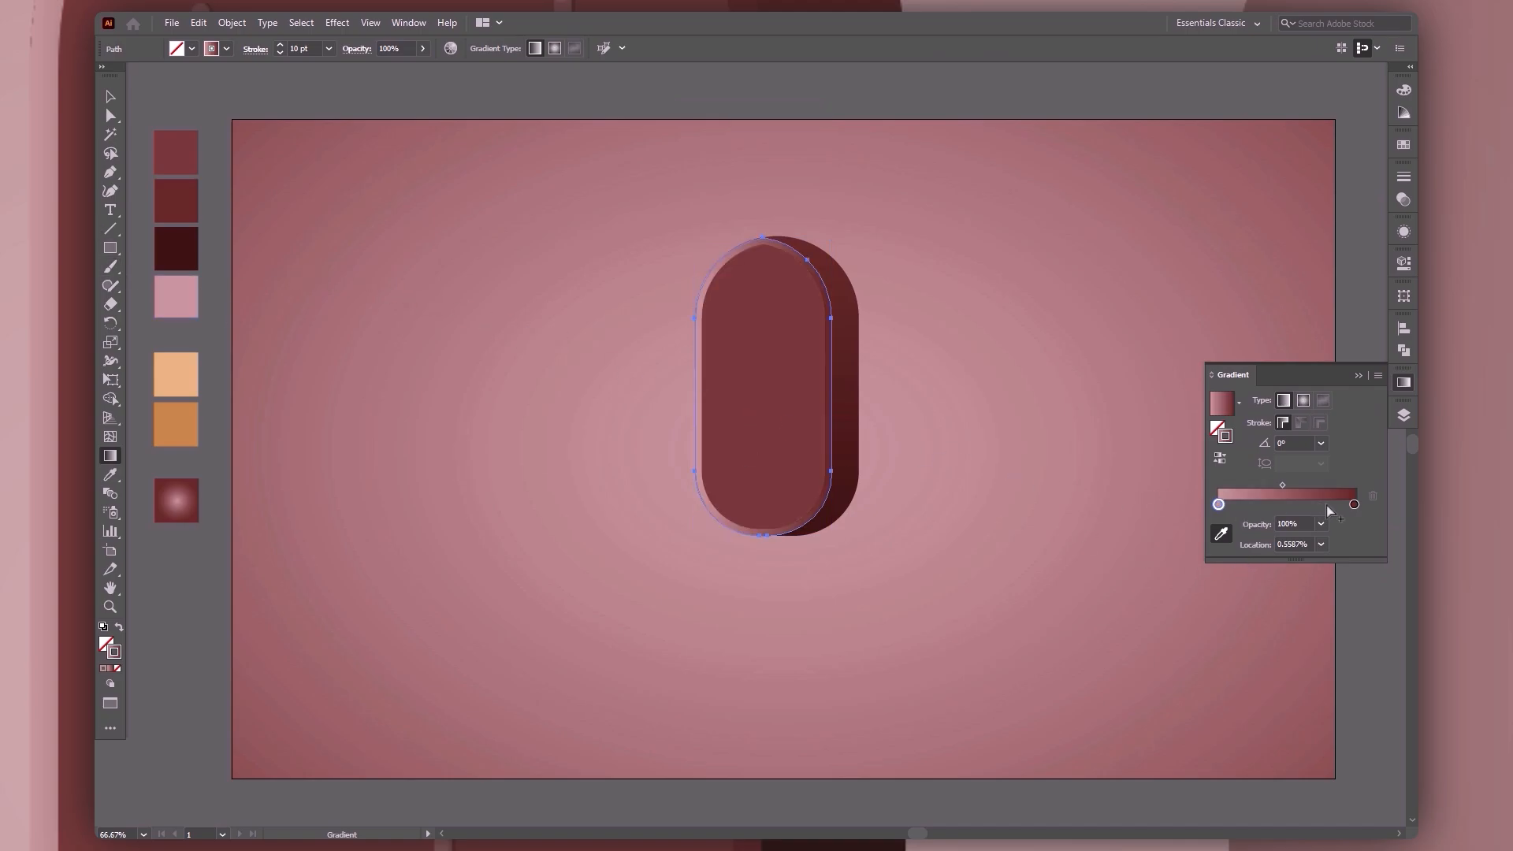
pyautogui.click(1353, 505)
pyautogui.click(182, 242)
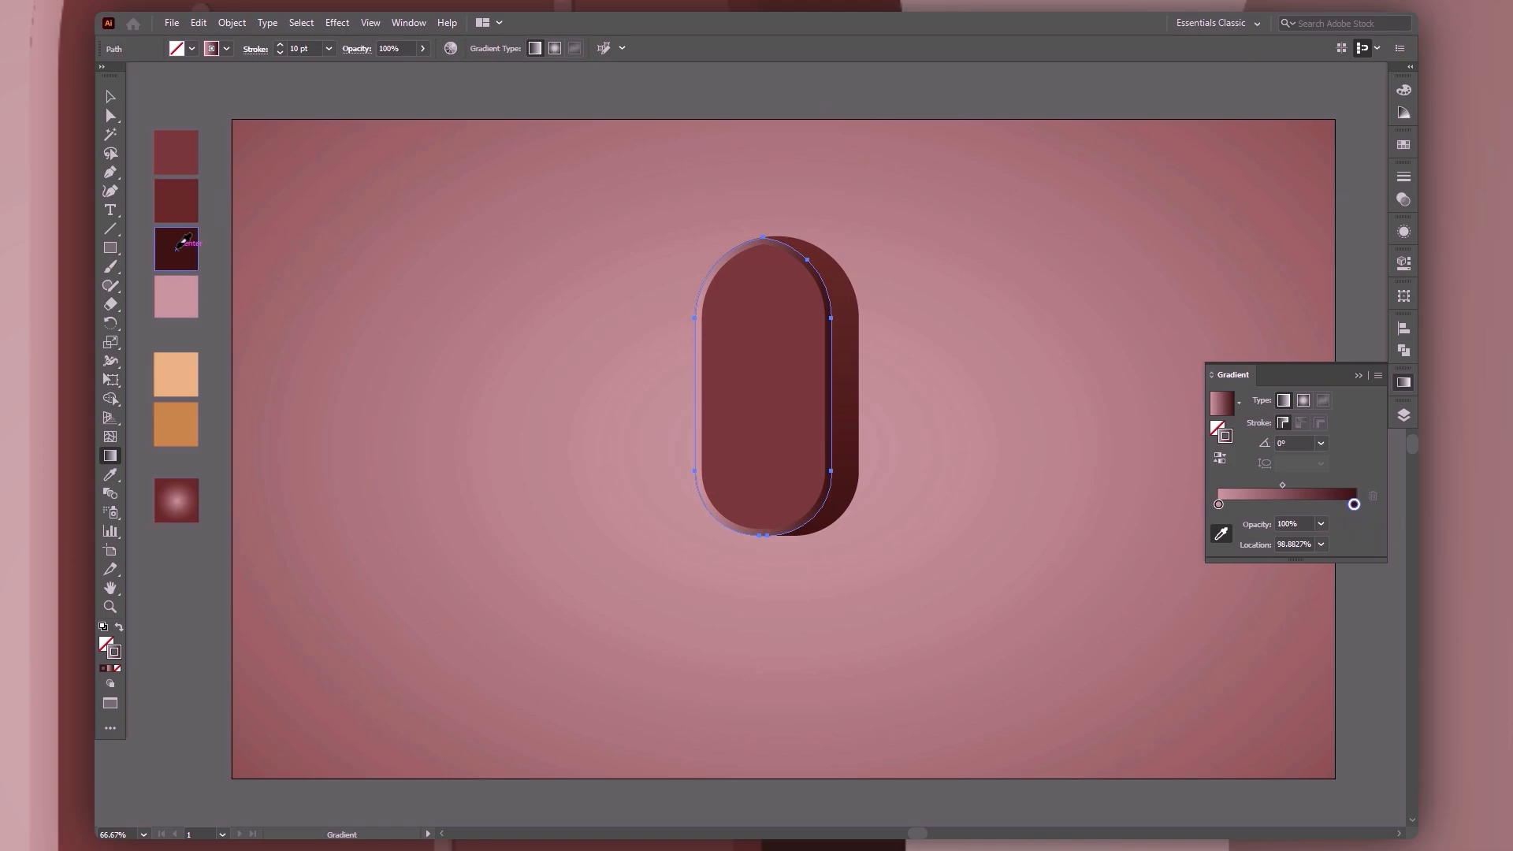
pyautogui.click(1360, 375)
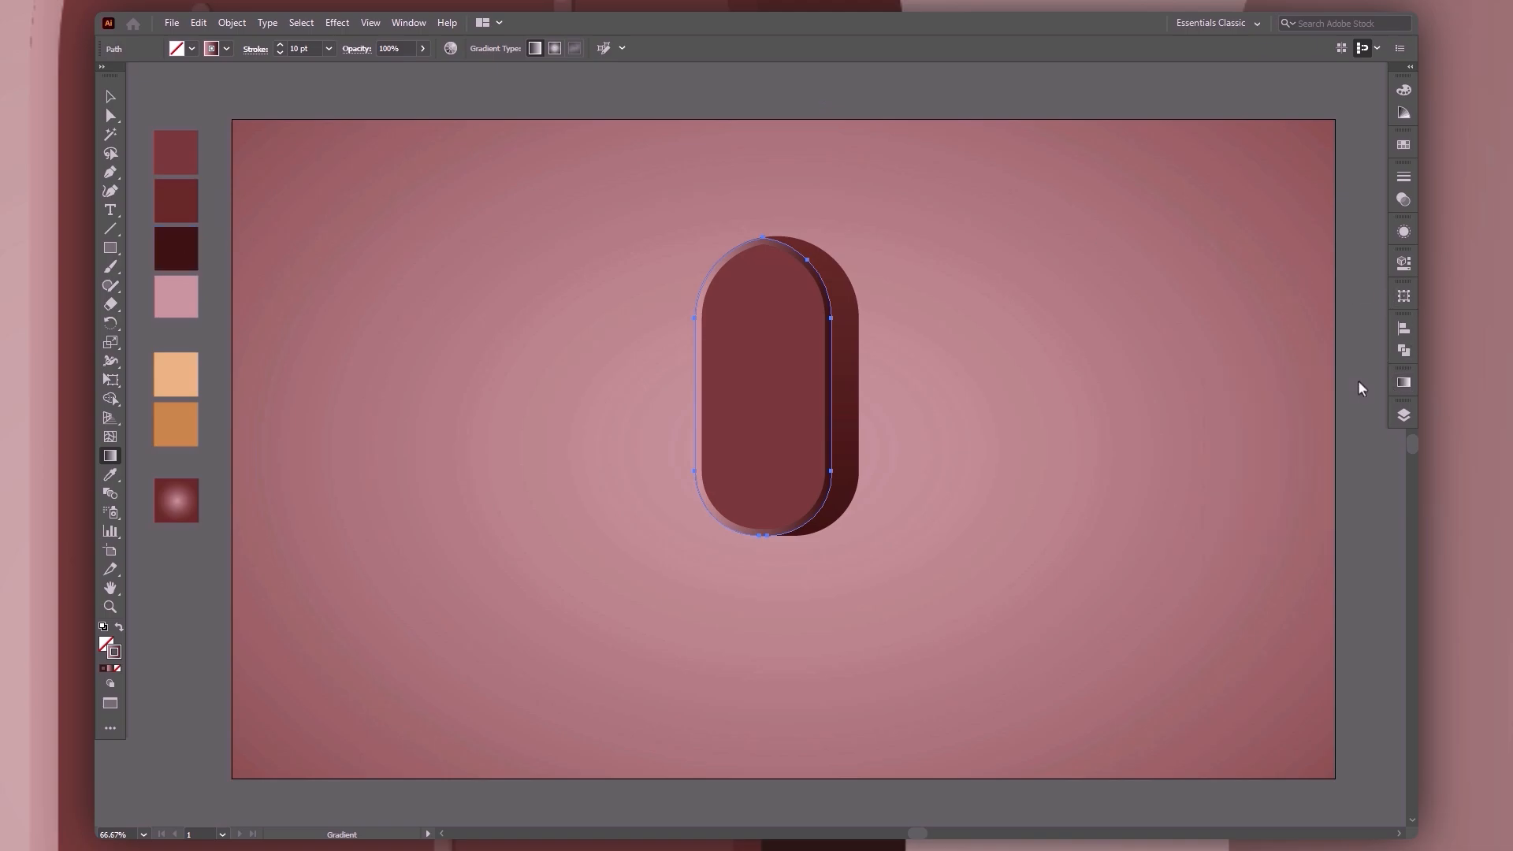
pyautogui.press('v')
pyautogui.click(1137, 408)
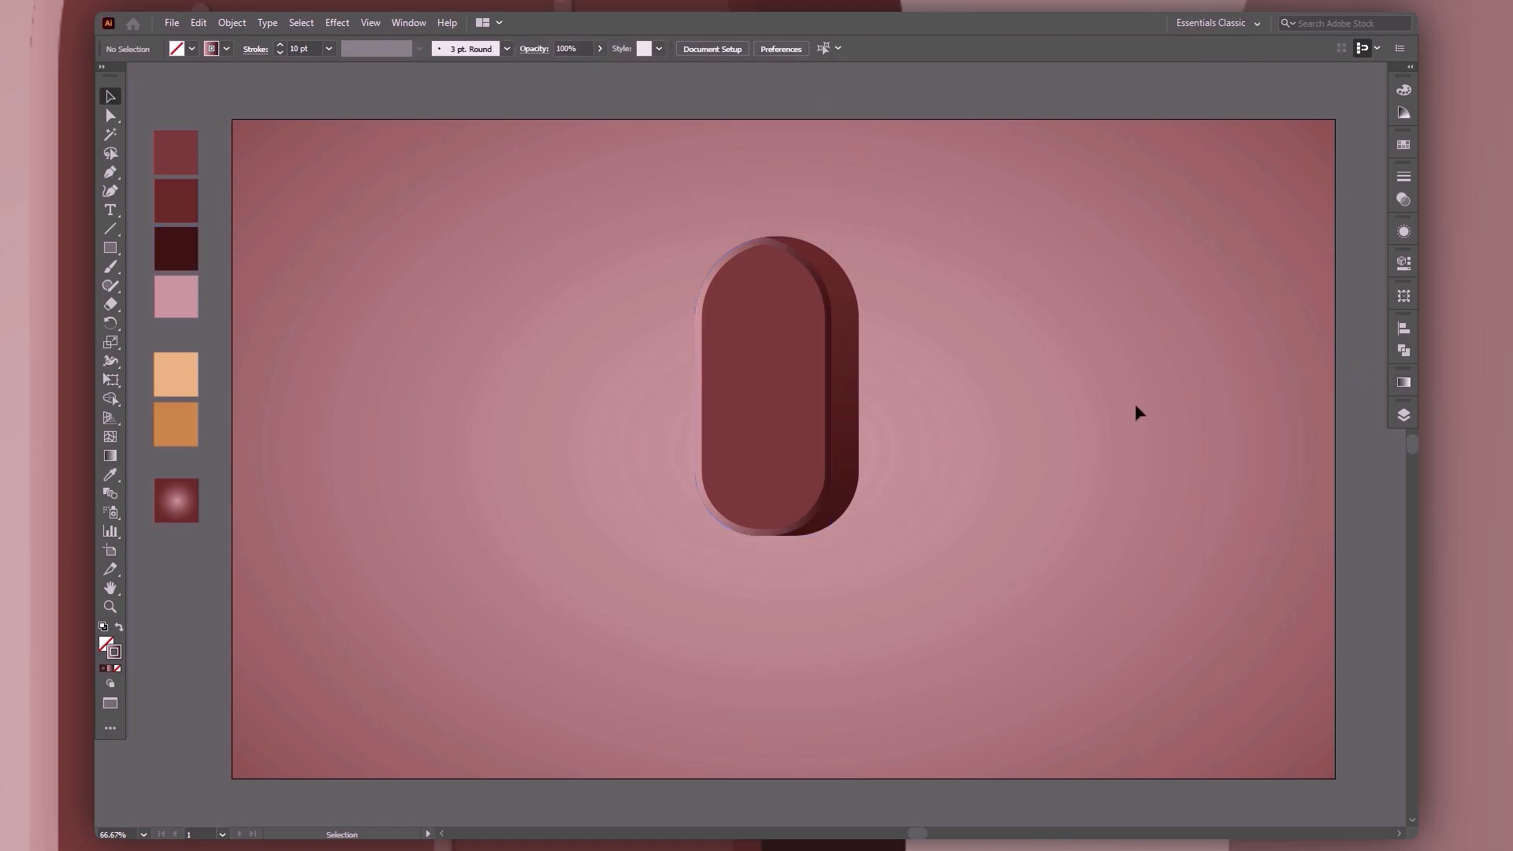
# Set the front outline's stroke weight to 8 pt.
pyautogui.click(830, 327)
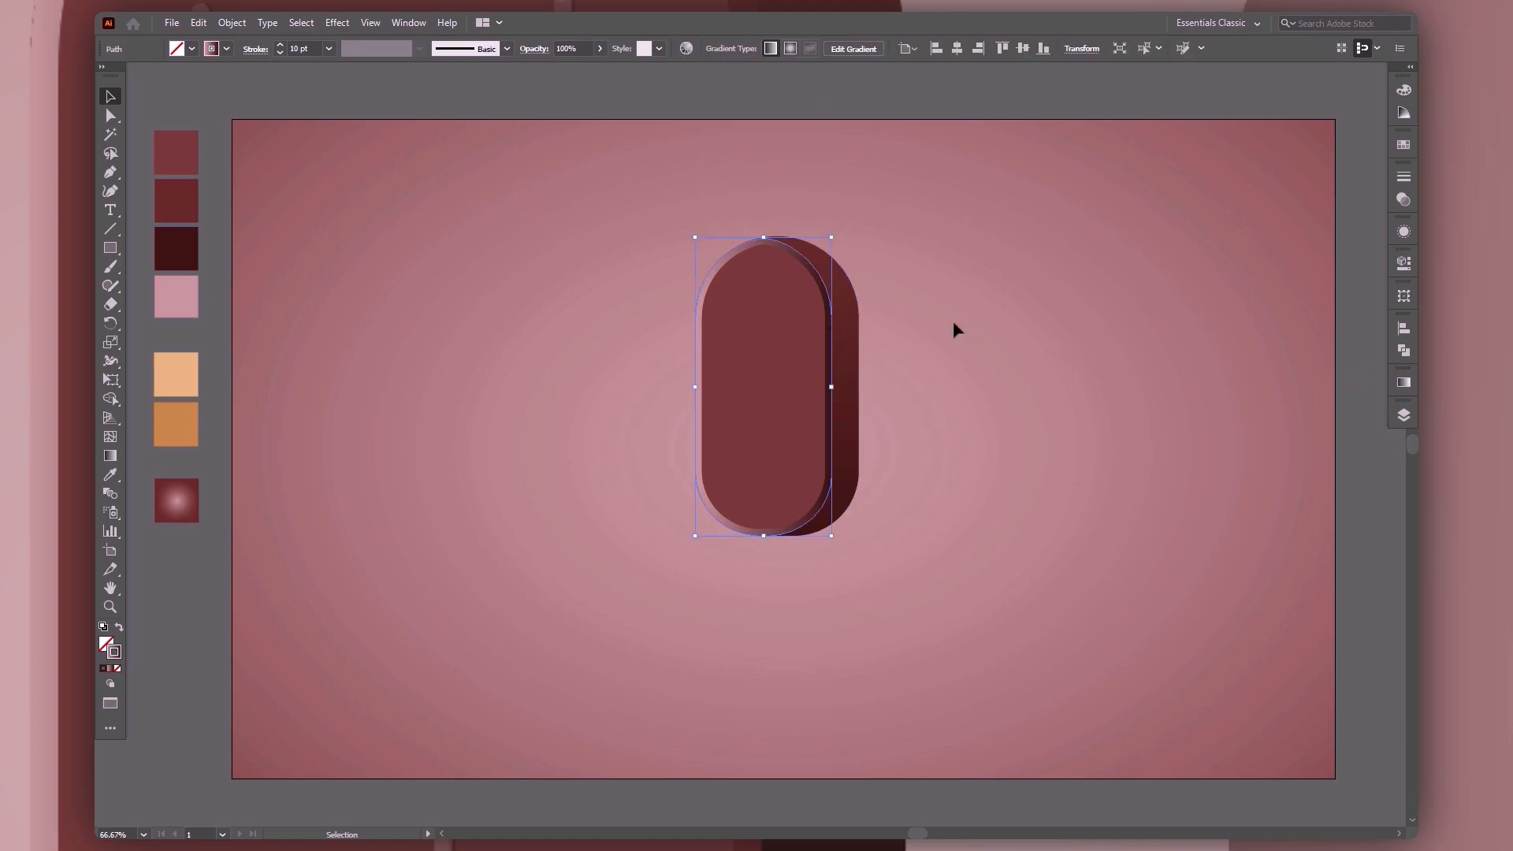
pyautogui.click(280, 53)
pyautogui.click(279, 53)
pyautogui.click(281, 52)
pyautogui.click(281, 52)
pyautogui.click(282, 46)
pyautogui.click(281, 46)
pyautogui.click(281, 46)
# Recolor the stroke gradient's end stop with the second, medium dark red swatch and move the midpoint to about 38.6%.
pyautogui.press('g')
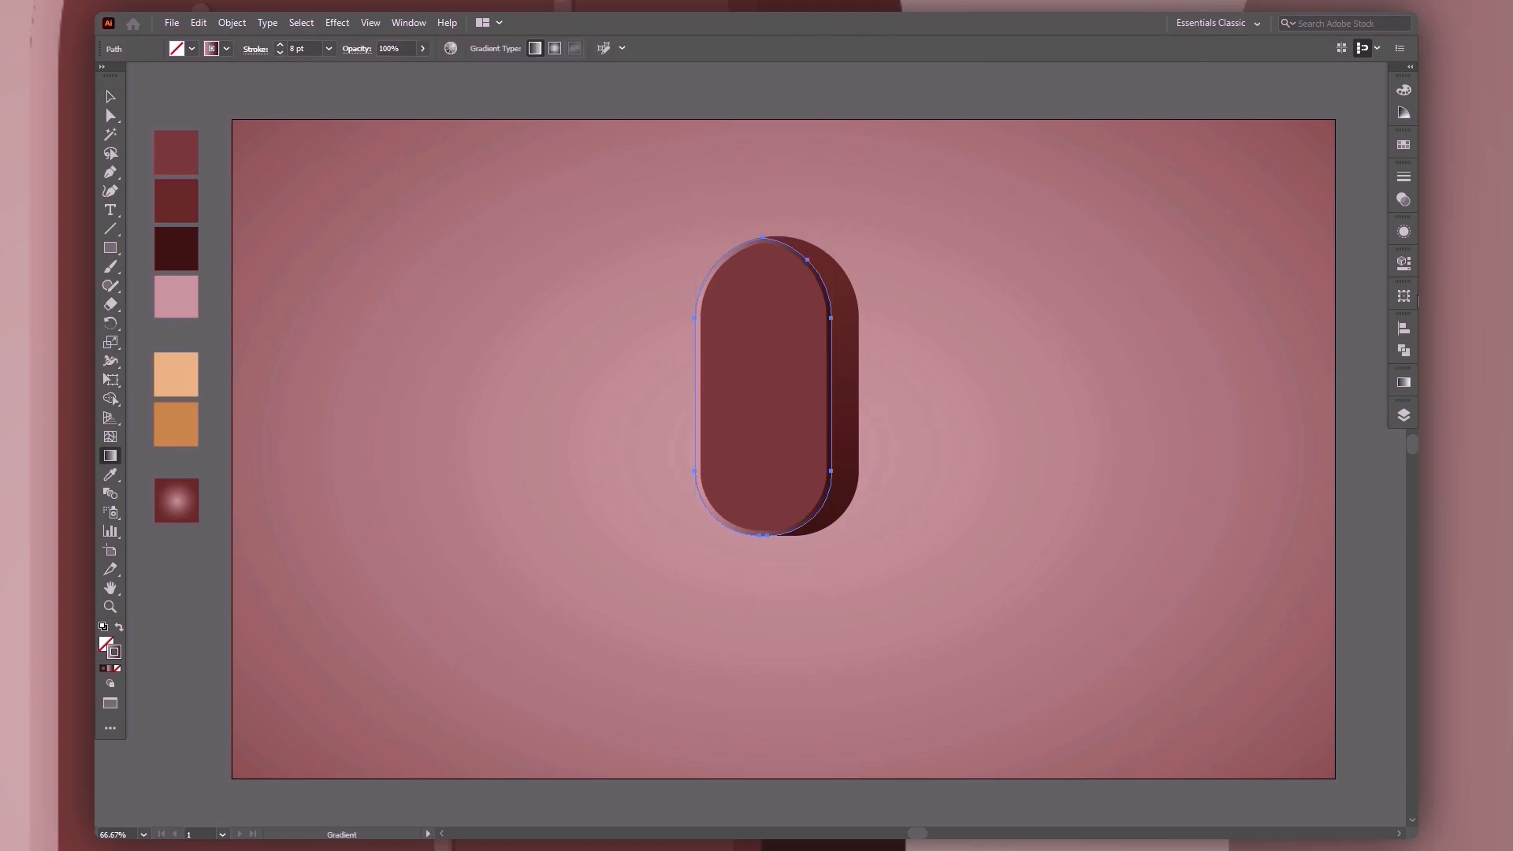
pyautogui.click(1405, 384)
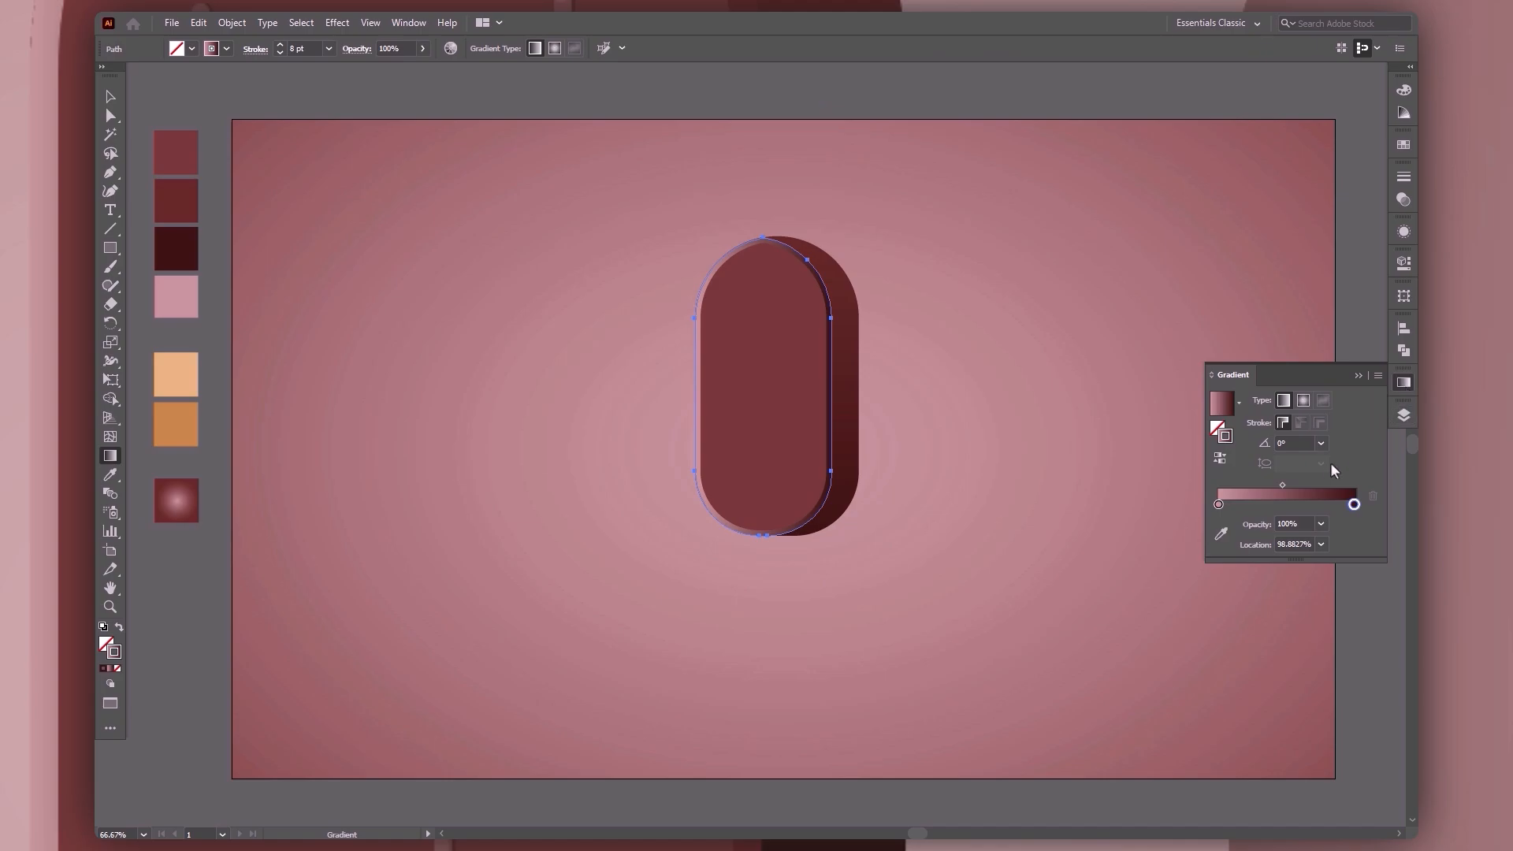
pyautogui.doubleClick(1219, 504)
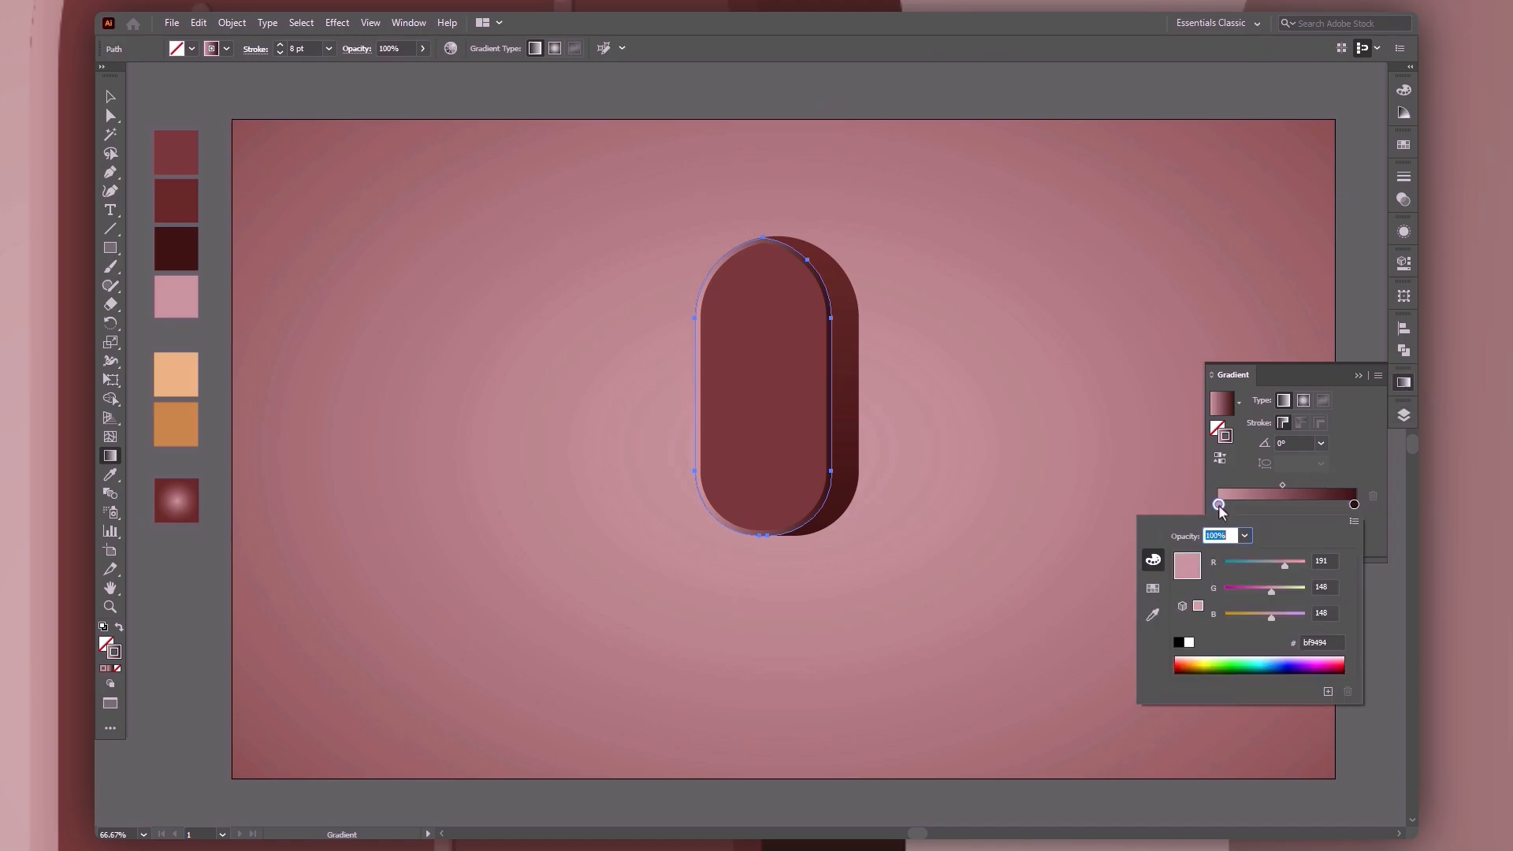
pyautogui.click(1338, 455)
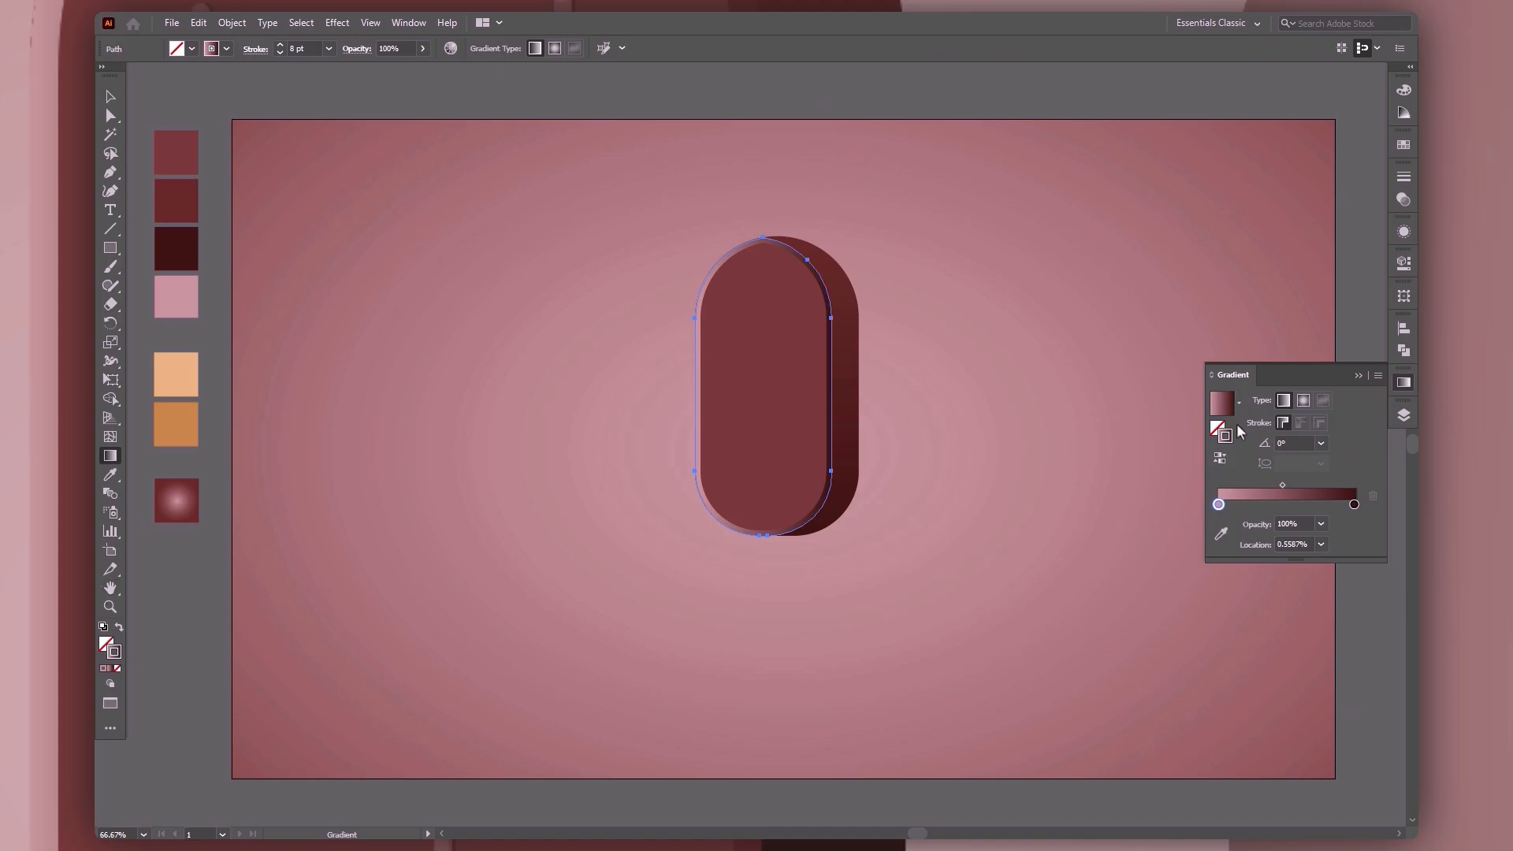
pyautogui.moveTo(1282, 485)
pyautogui.mouseDown()
pyautogui.moveTo(1235, 484)
pyautogui.moveTo(1289, 486)
pyautogui.moveTo(1271, 484)
pyautogui.mouseUp()
pyautogui.click(1221, 533)
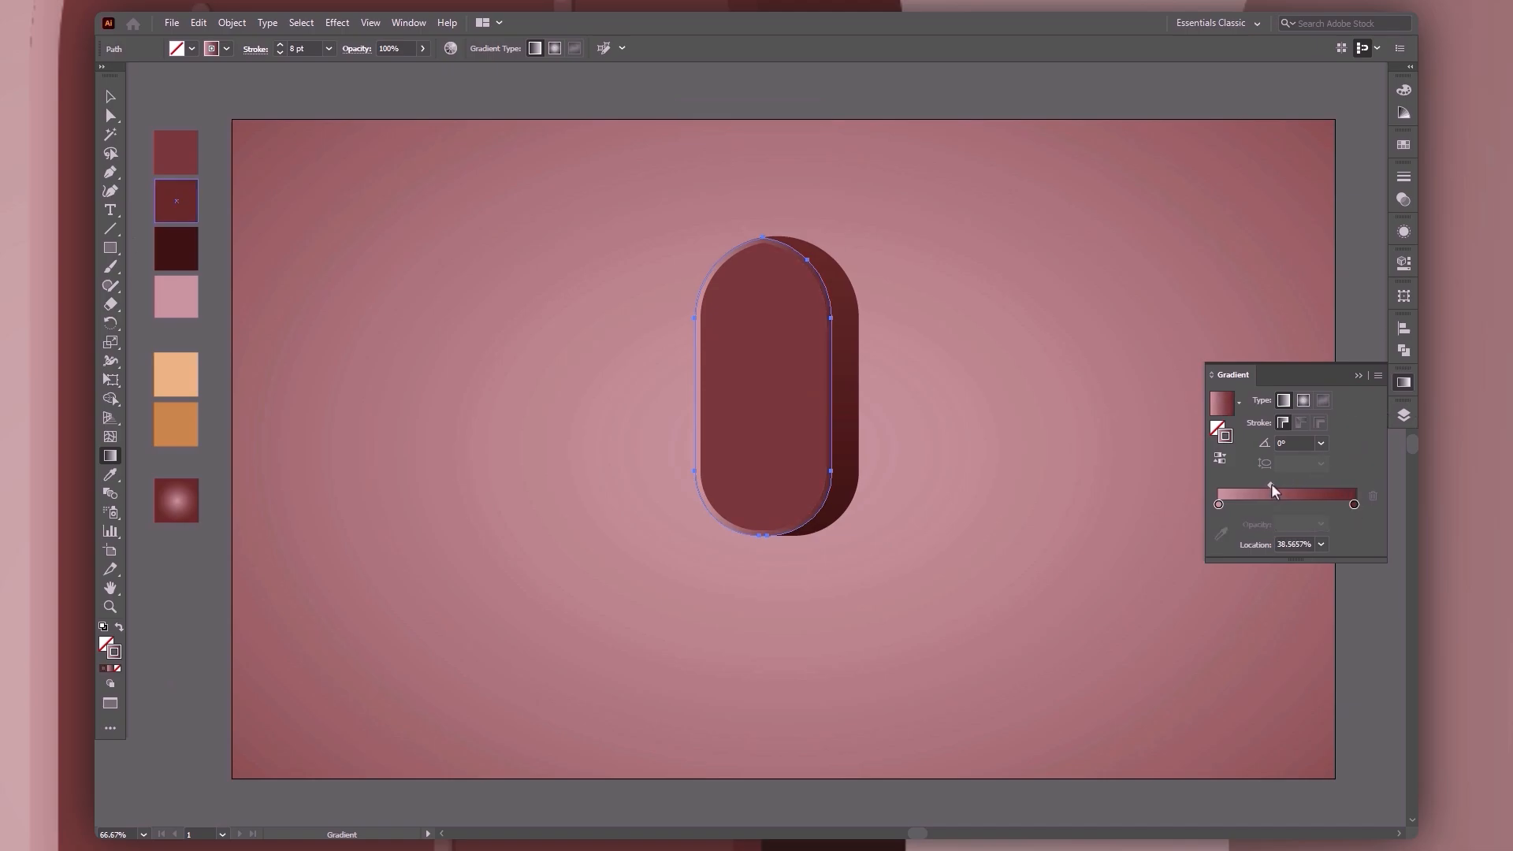
pyautogui.click(1357, 376)
pyautogui.press('v')
pyautogui.click(1151, 422)
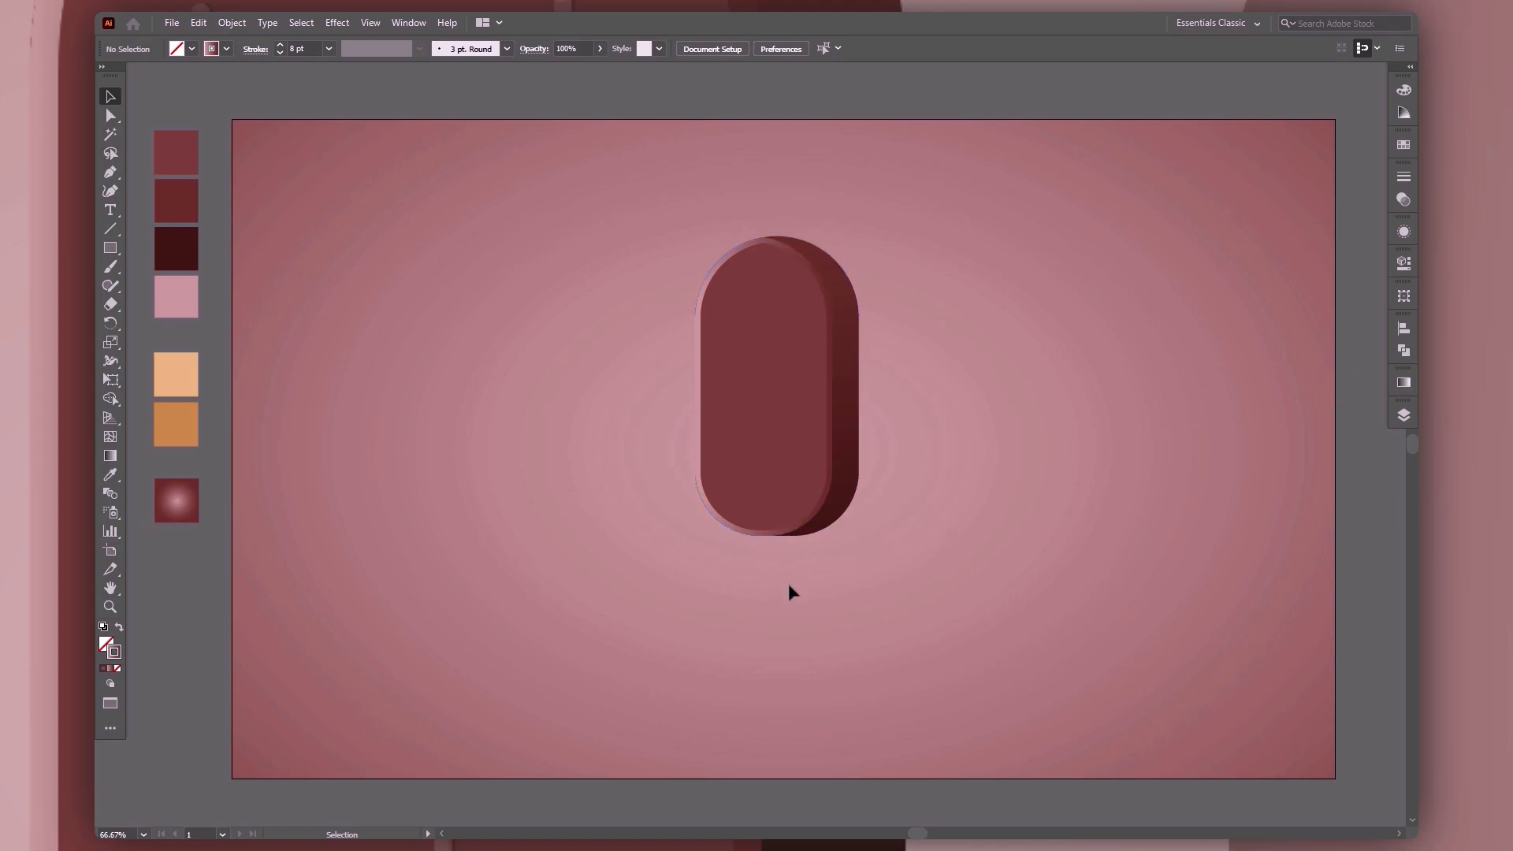
# Draw a narrow light orange rectangle below the popsicle for the stick, and a circle about 58 px wide centered near its lower end.
pyautogui.press('m')
pyautogui.hotkey('shift', 'x')
pyautogui.moveTo(776, 576); pyautogui.dragTo(806, 646)
pyautogui.press('l')
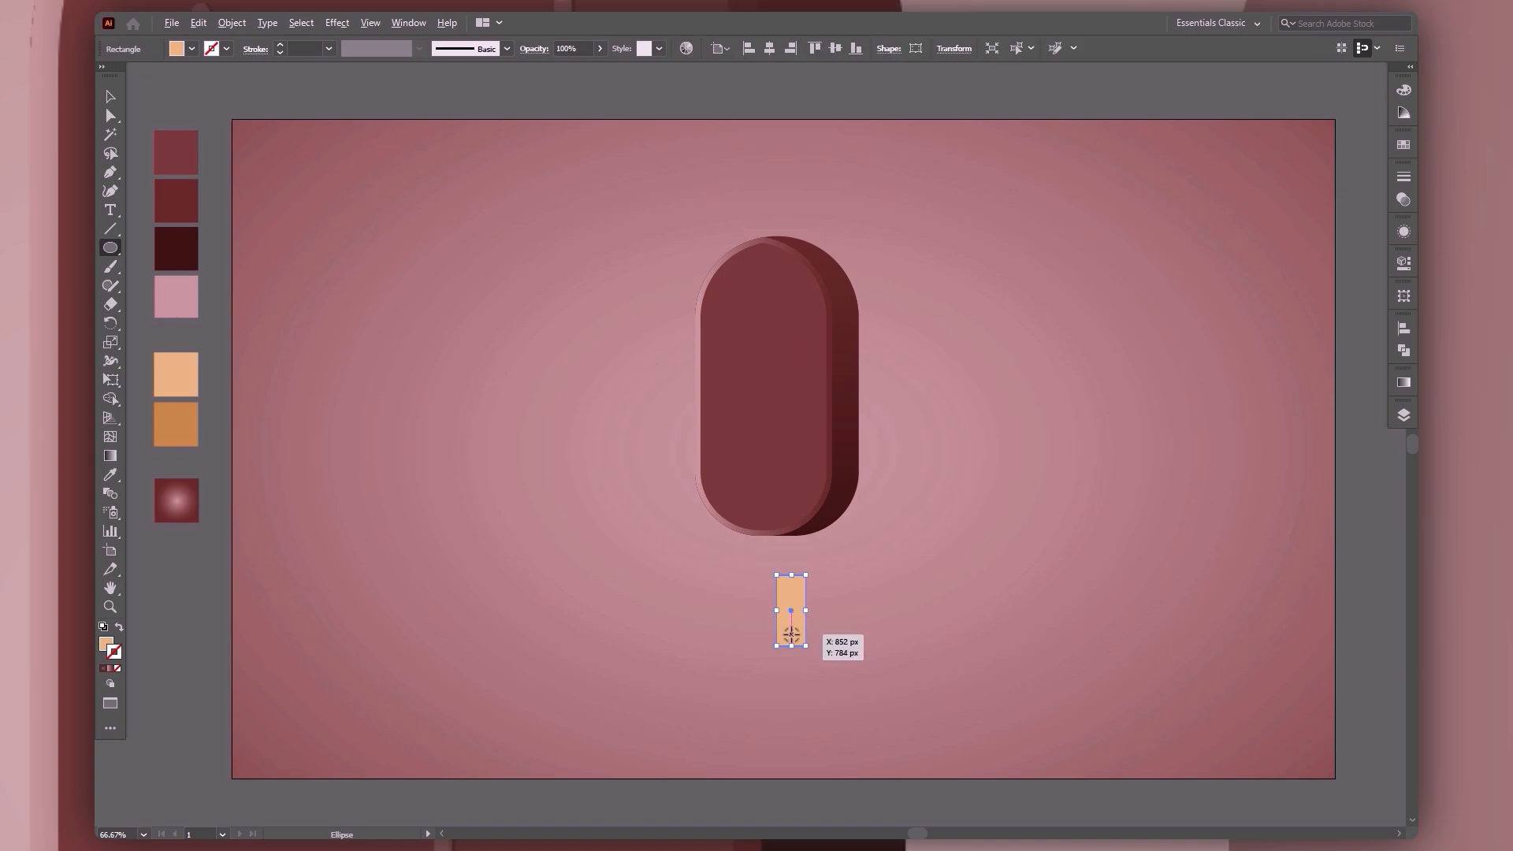
pyautogui.moveTo(792, 632); pyautogui.dragTo(811, 648)
pyautogui.press('v')
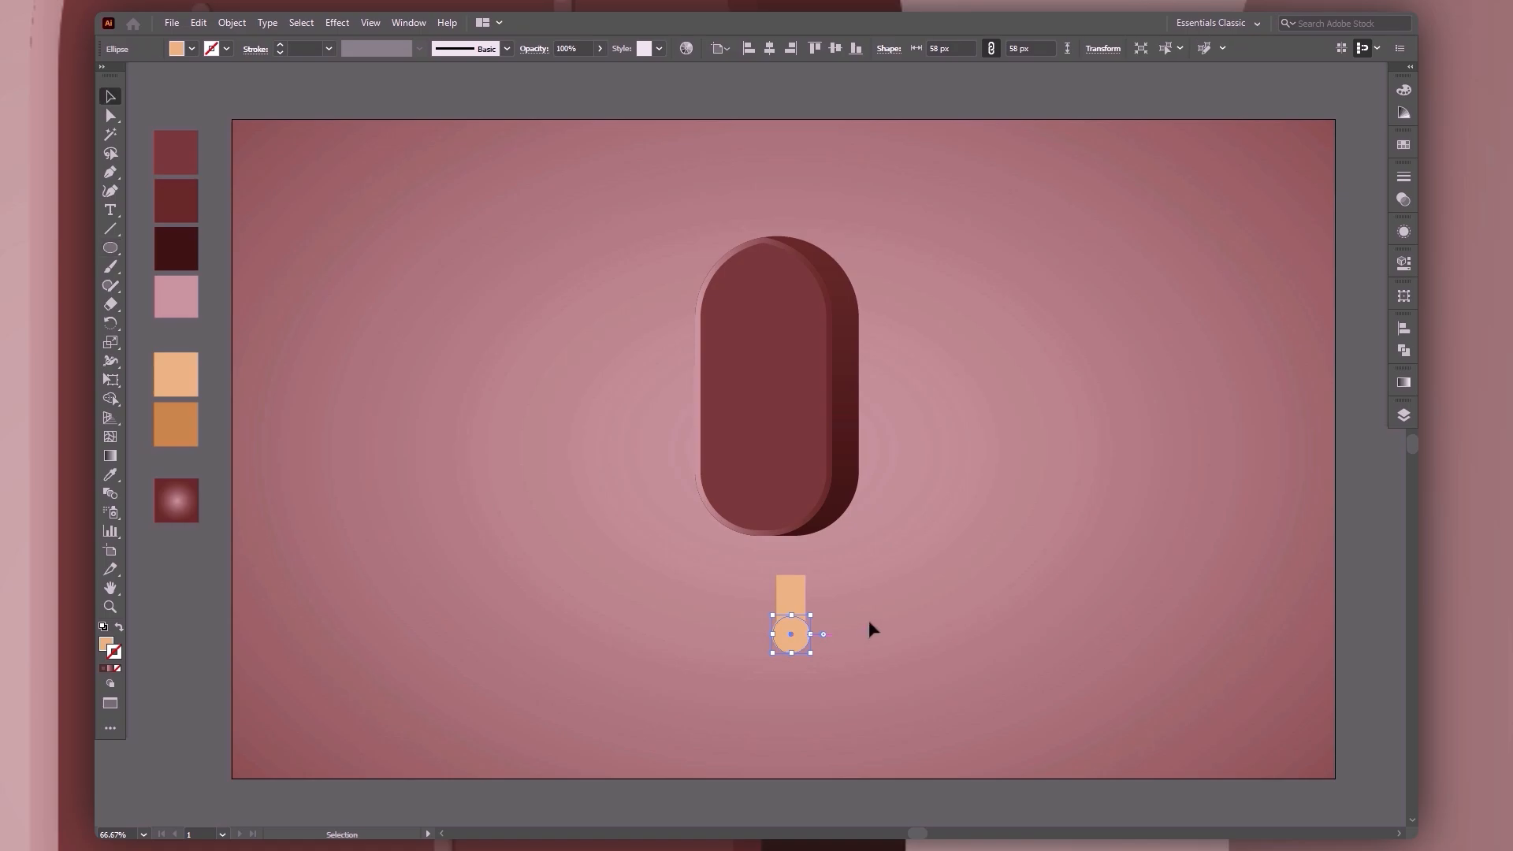
# Unite the light orange stick rectangle and the circle at its lower end into a single shape.
pyautogui.click(867, 600)
pyautogui.moveTo(769, 688); pyautogui.dragTo(771, 685)
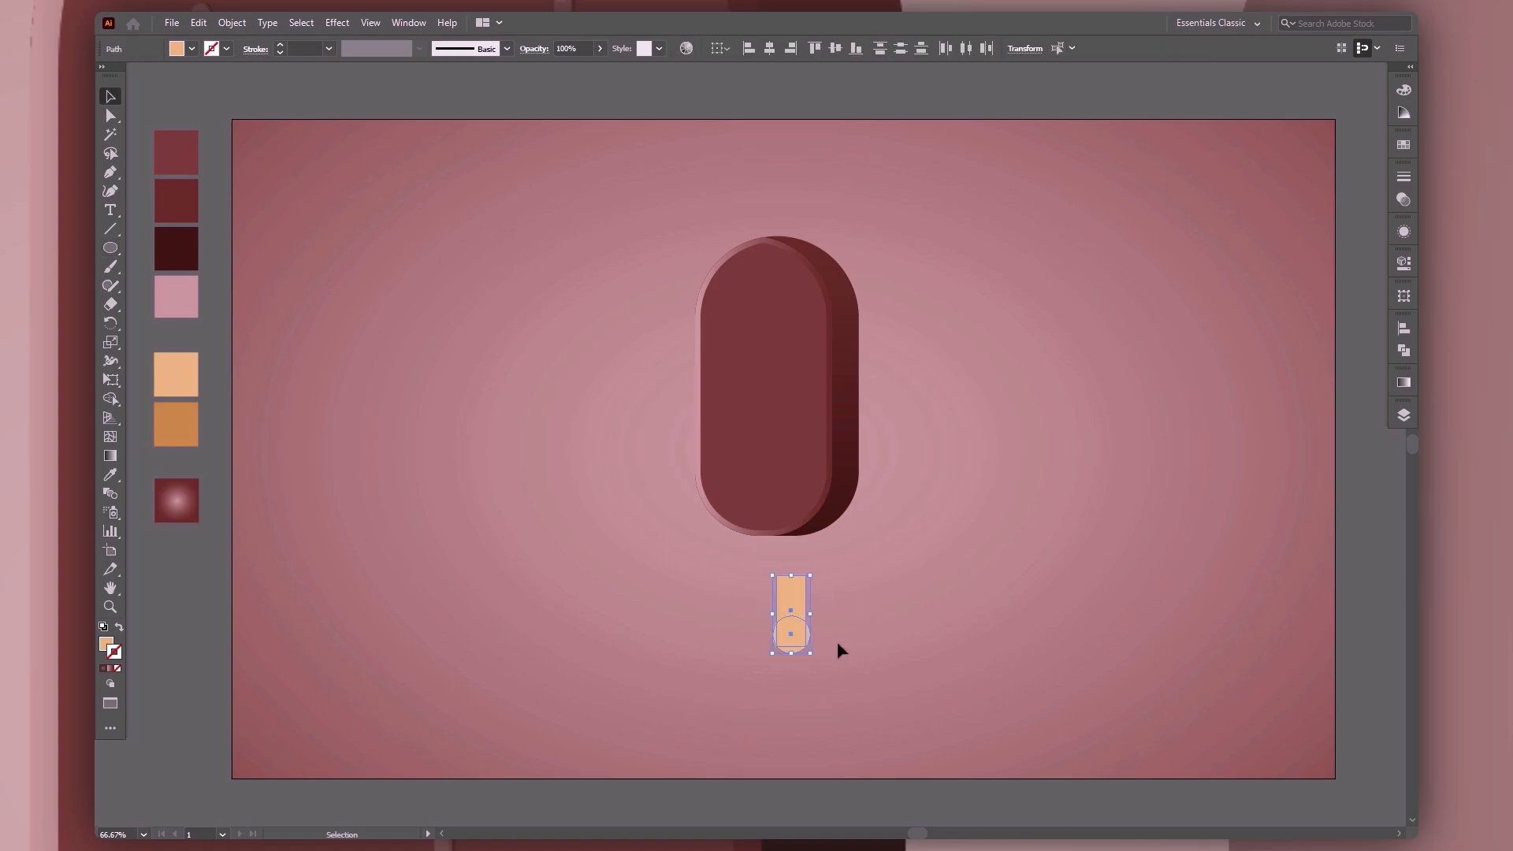
pyautogui.click(1405, 352)
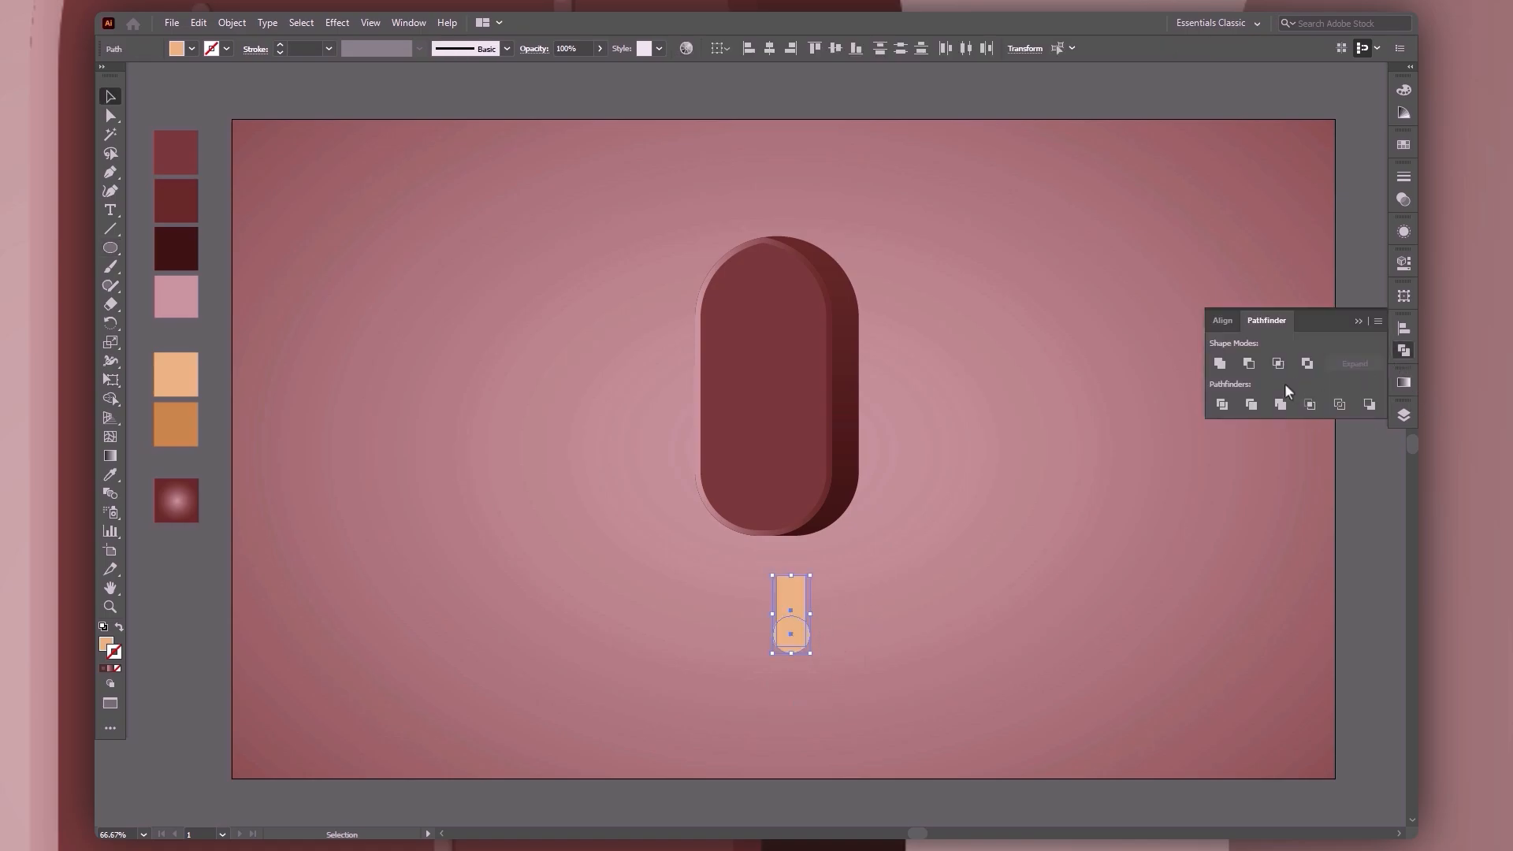
pyautogui.click(1220, 364)
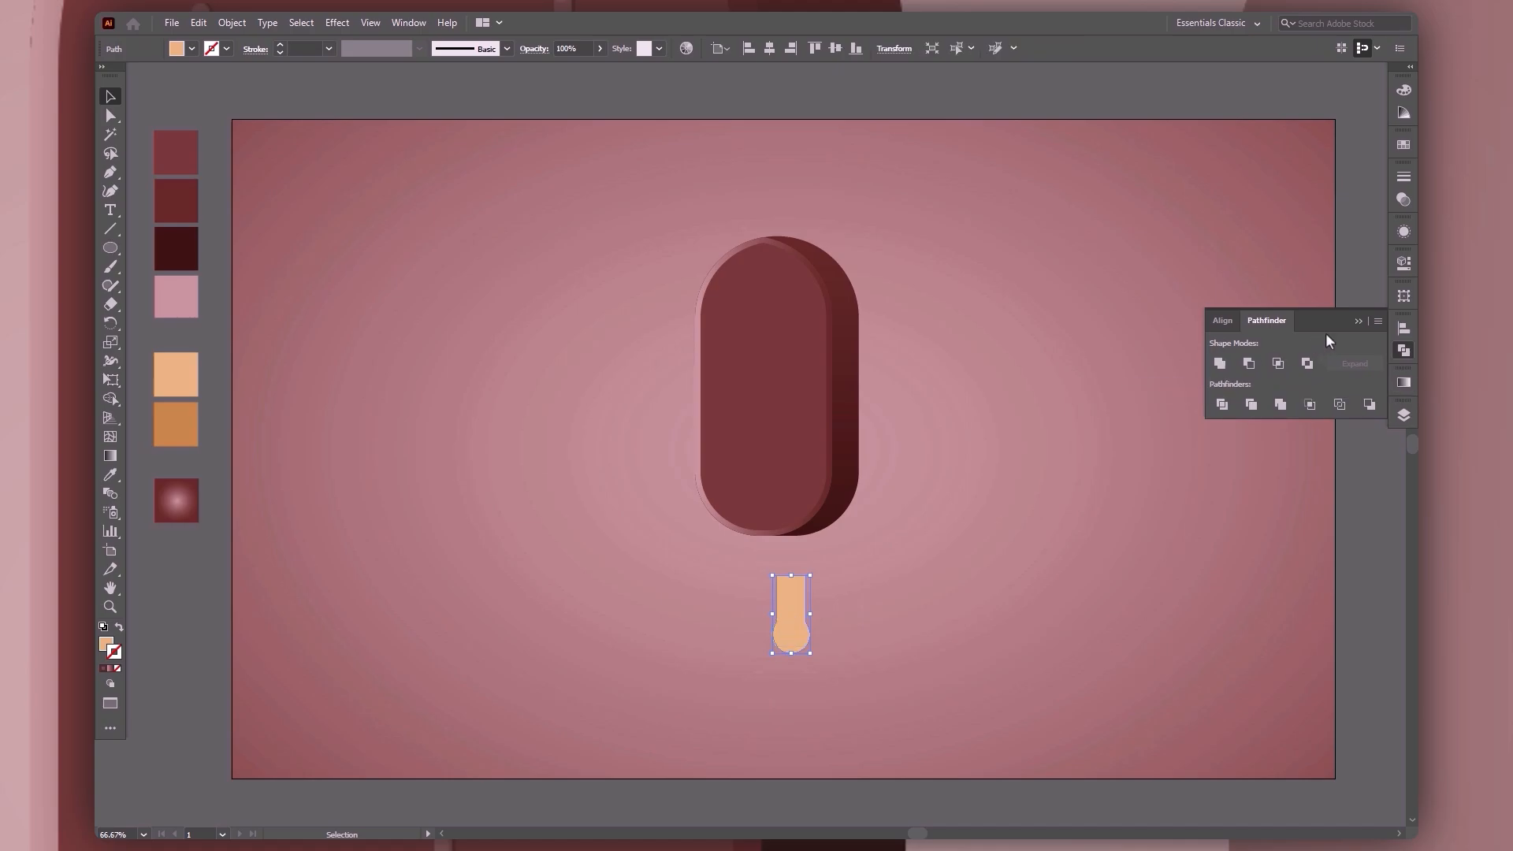
pyautogui.click(1358, 322)
# Round the two inner corners where the stick's straight sides meet its circular end into a smooth taper.
pyautogui.click(891, 563)
pyautogui.press('a')
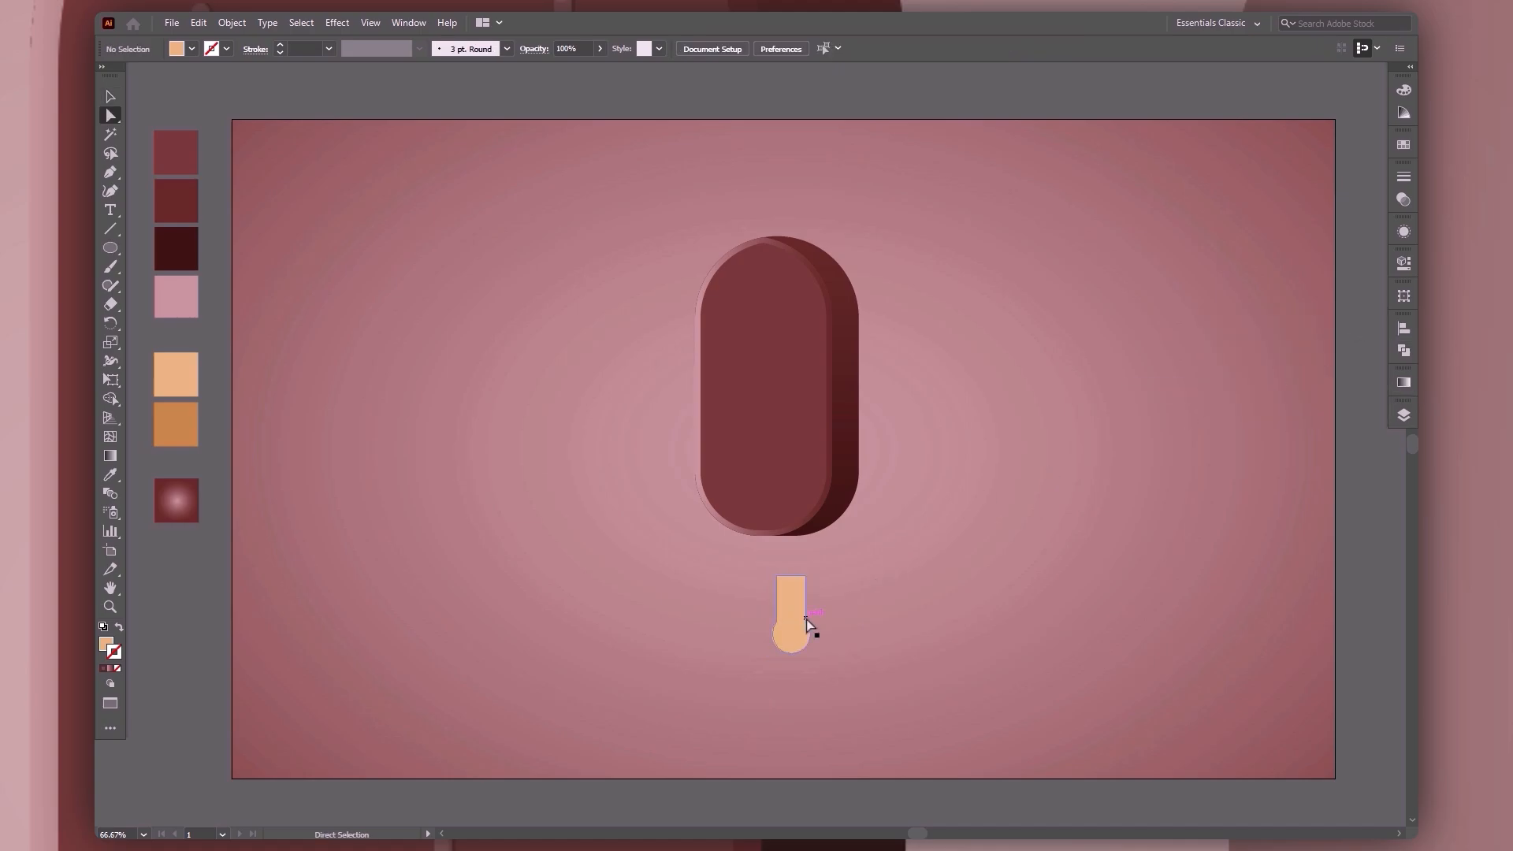
pyautogui.click(806, 623)
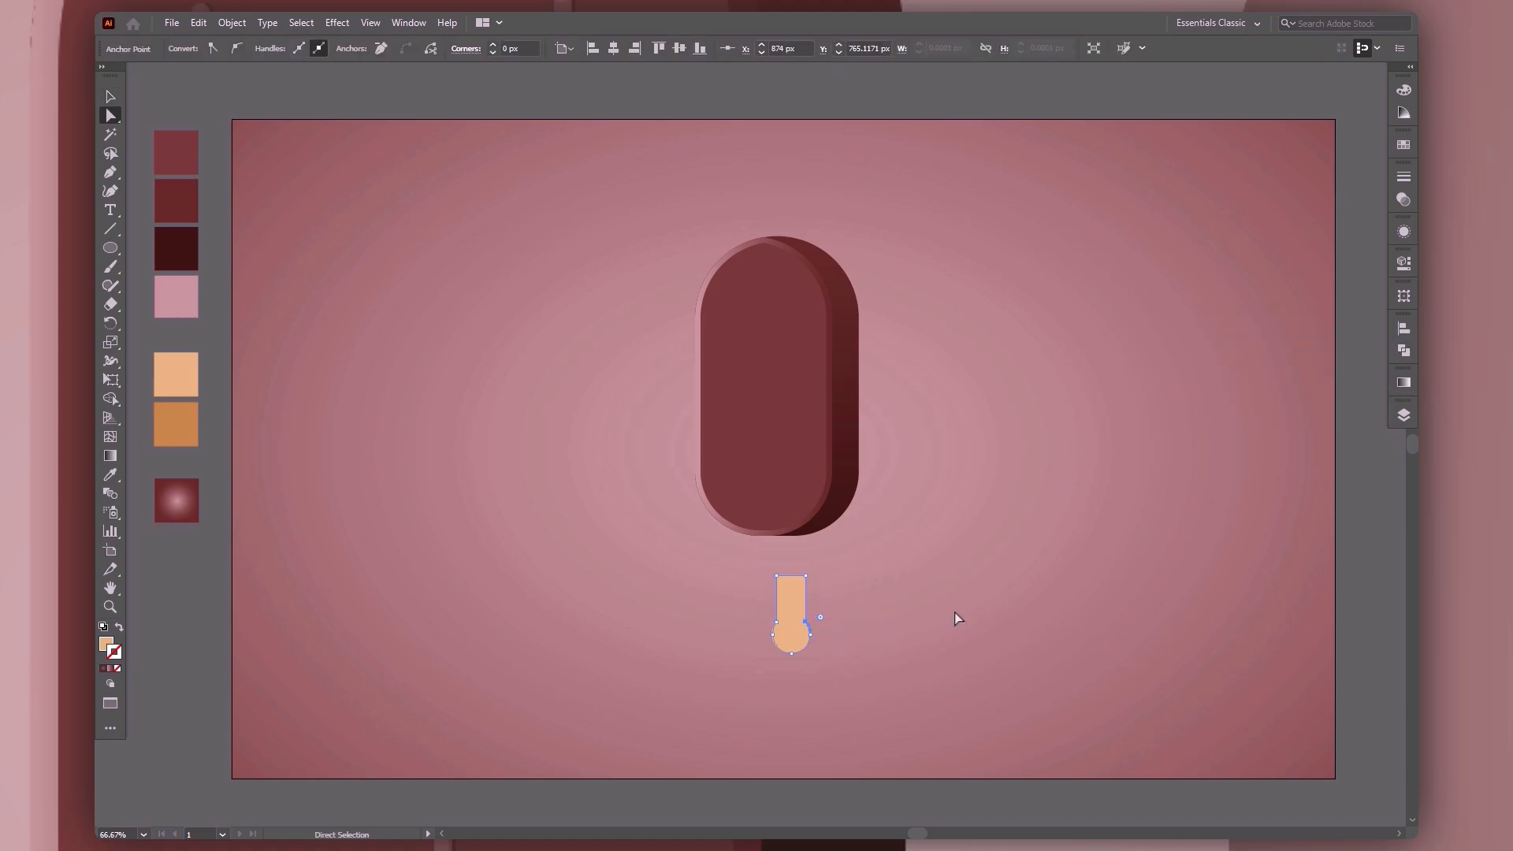
pyautogui.keyDown('shift'); pyautogui.click(778, 623); pyautogui.keyUp('shift')
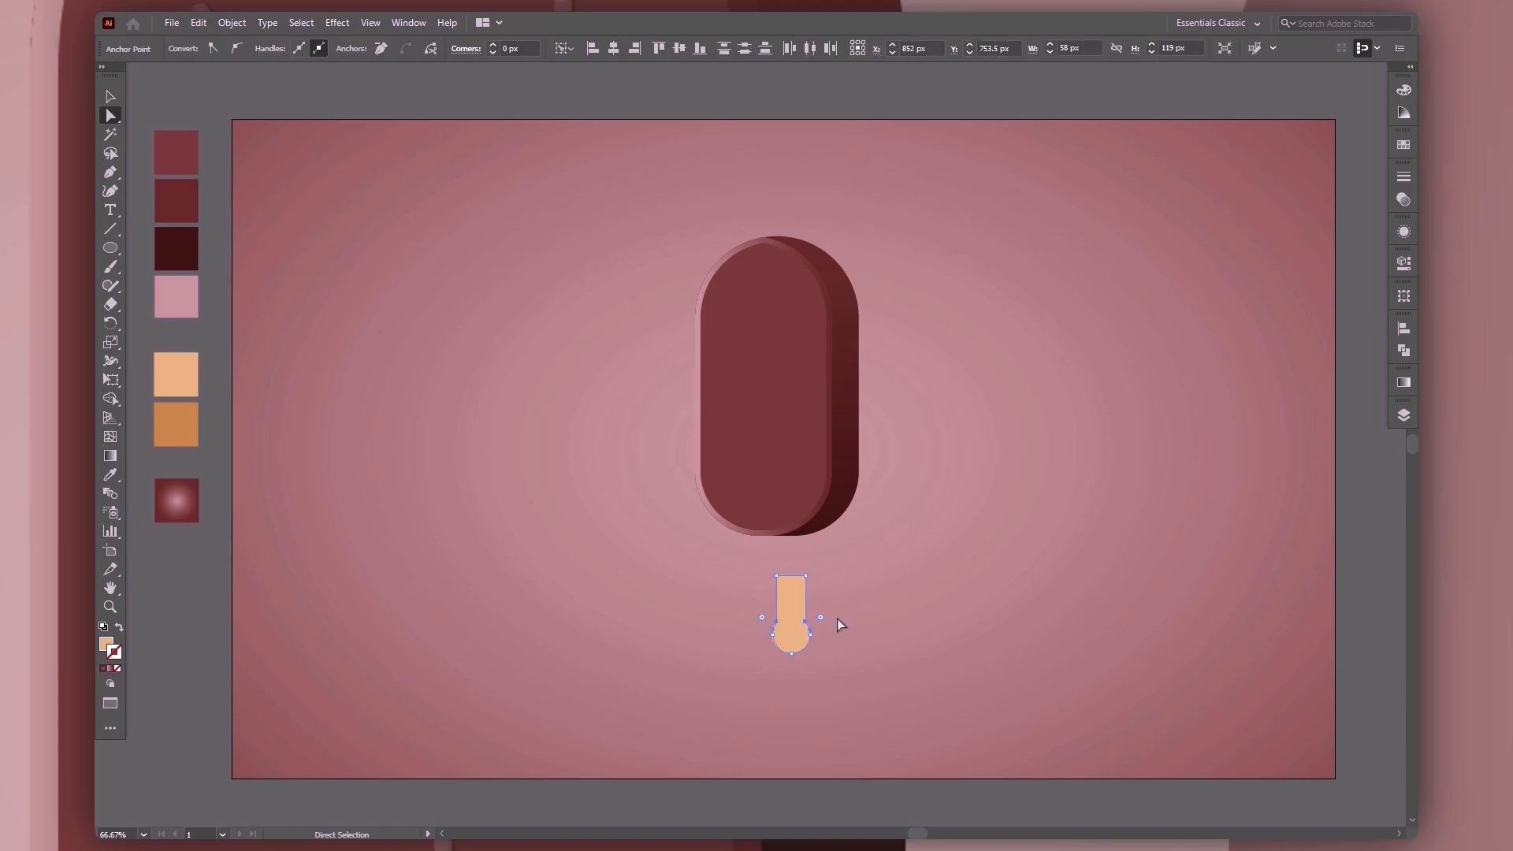
pyautogui.moveTo(822, 618); pyautogui.dragTo(1111, 421)
pyautogui.press('v')
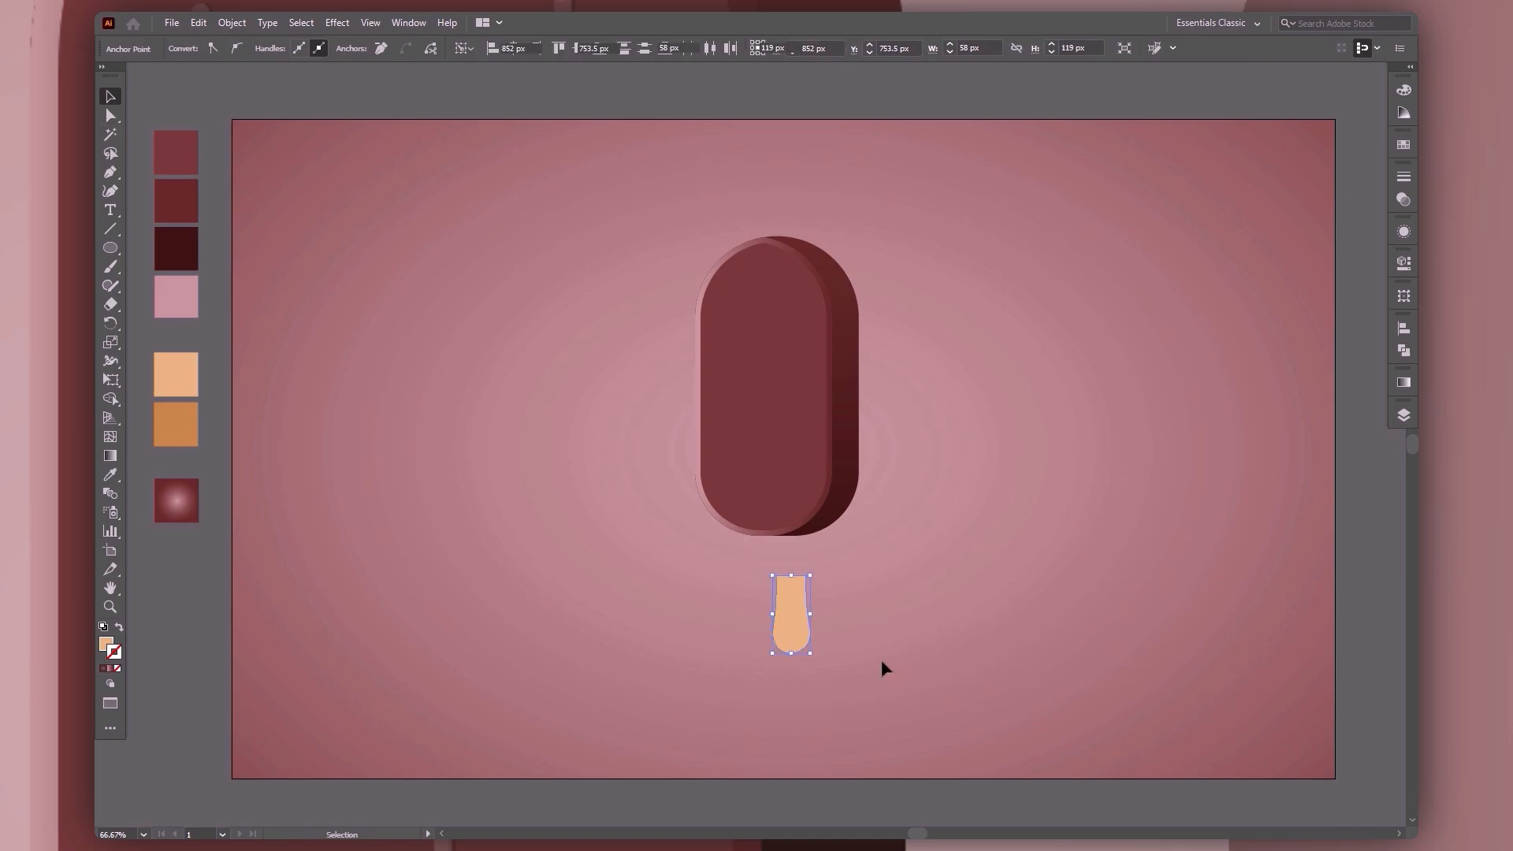
pyautogui.click(881, 659)
# Move the stick up to the popsicle's lower edge, centered under the front face, and send it to the back.
pyautogui.moveTo(798, 625); pyautogui.dragTo(769, 571)
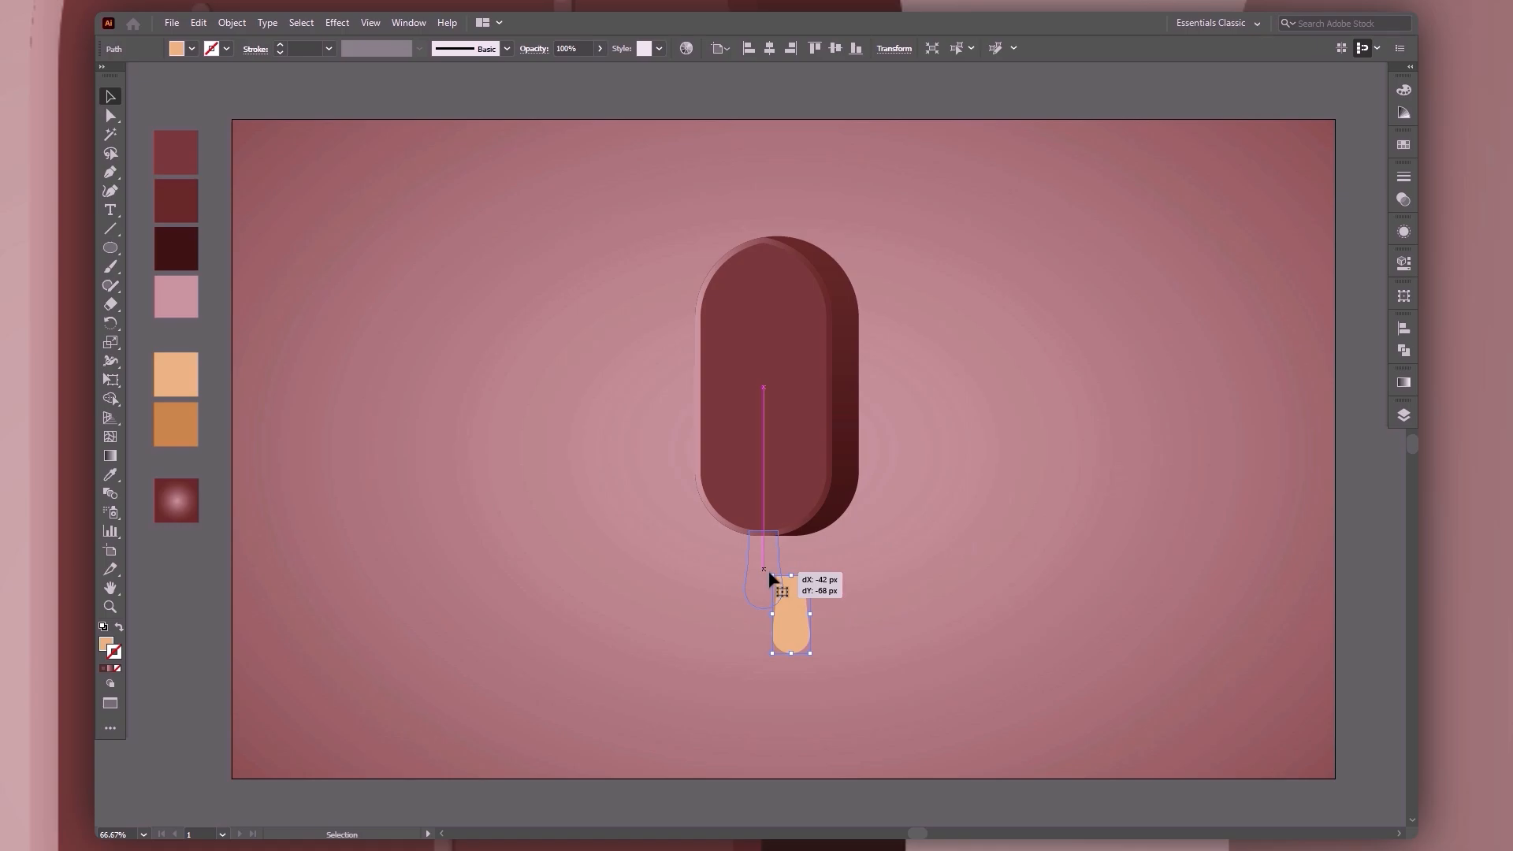
pyautogui.rightClick(769, 571)
pyautogui.moveTo(816, 492)
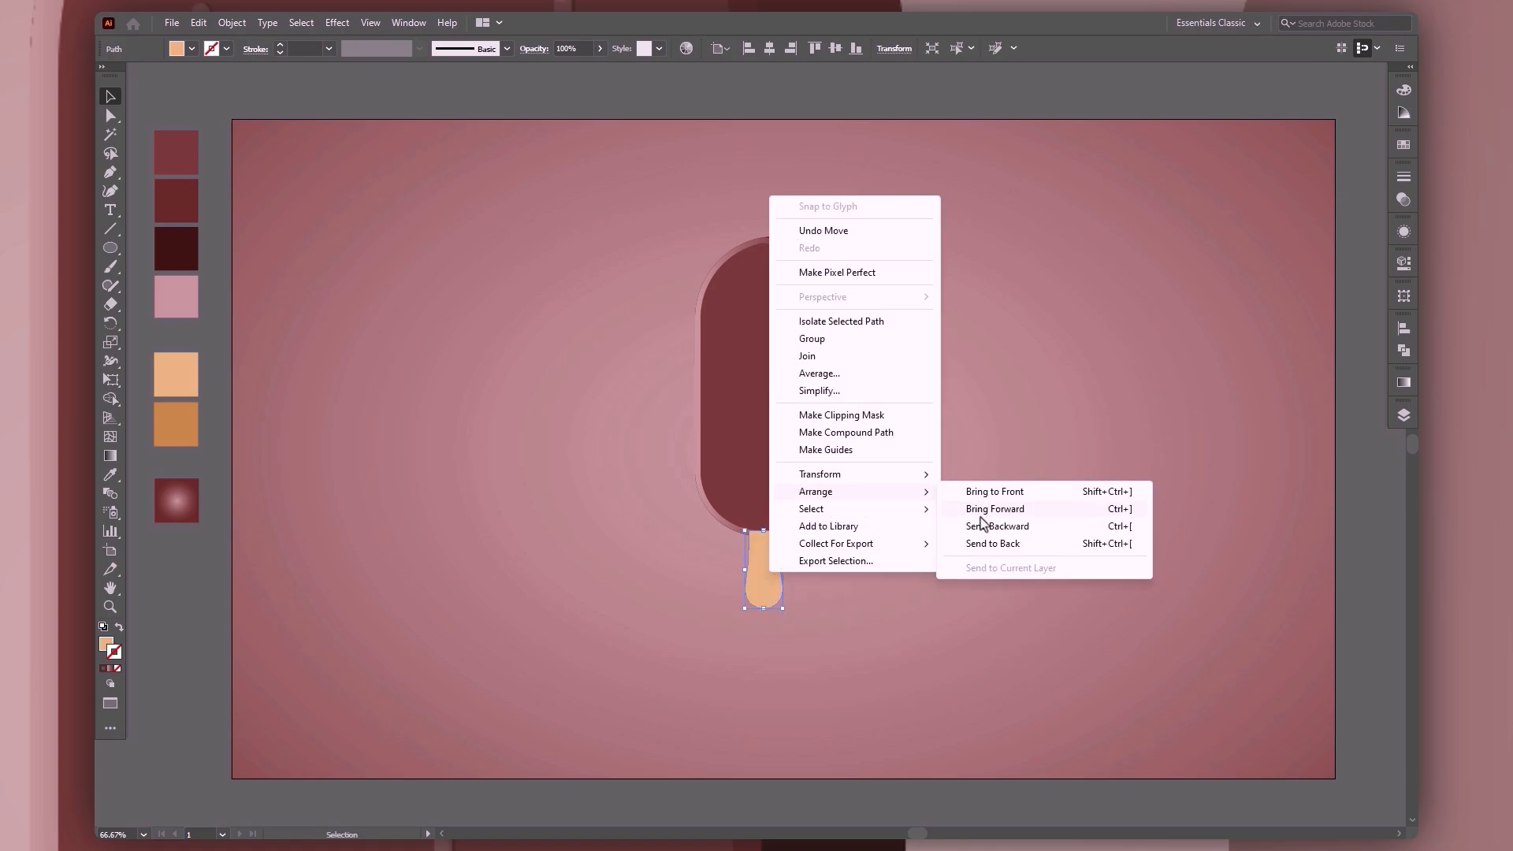
pyautogui.click(985, 551)
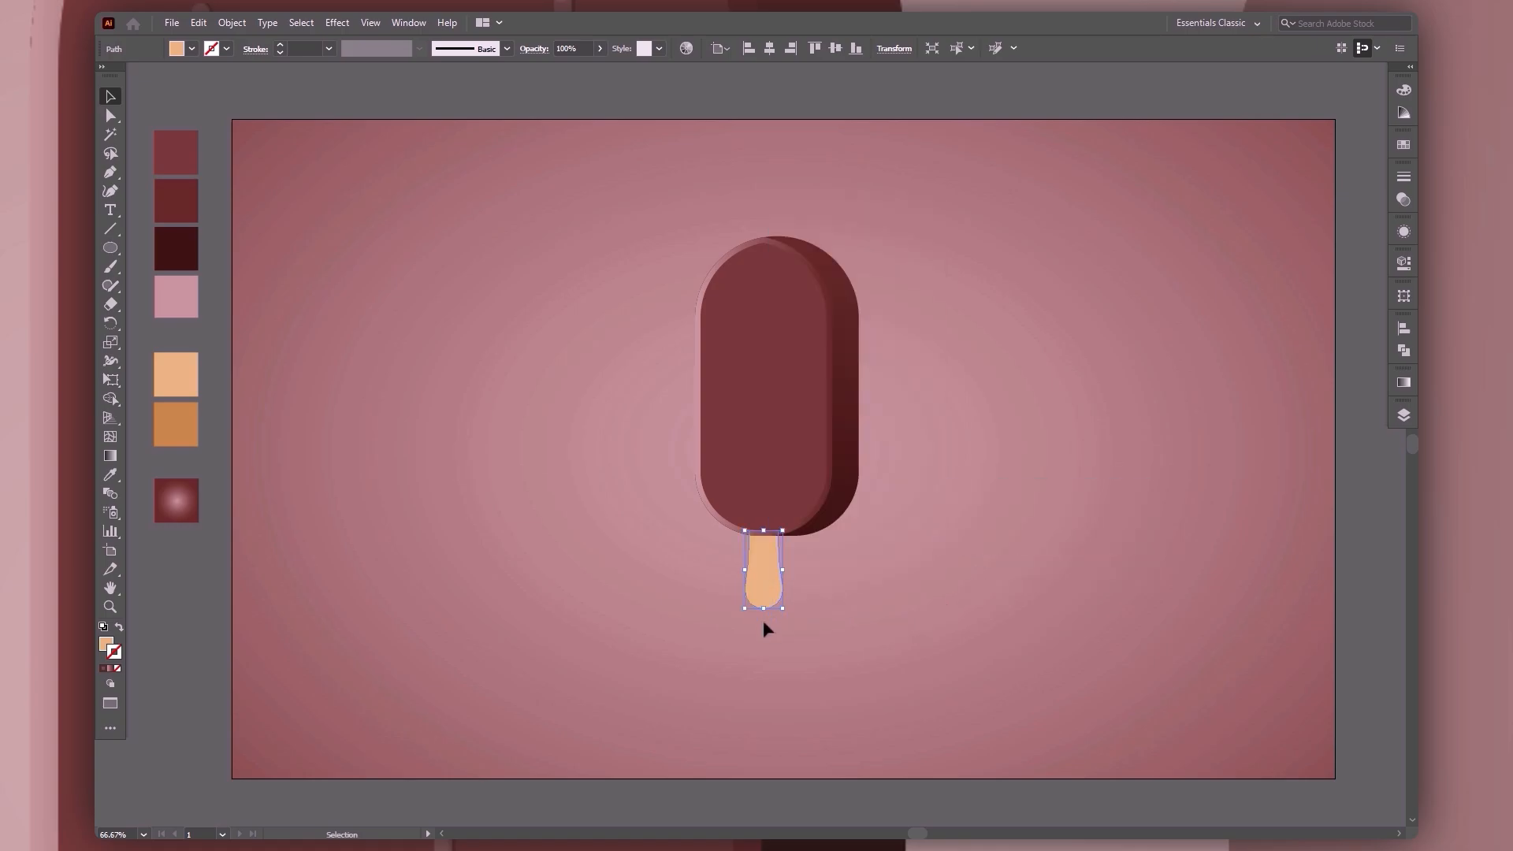
# Place a duplicate of the stick directly behind the original, shifted slightly to the right to form its side.
pyautogui.hotkey('ctrl', '=')
pyautogui.hotkey('ctrl', '=')
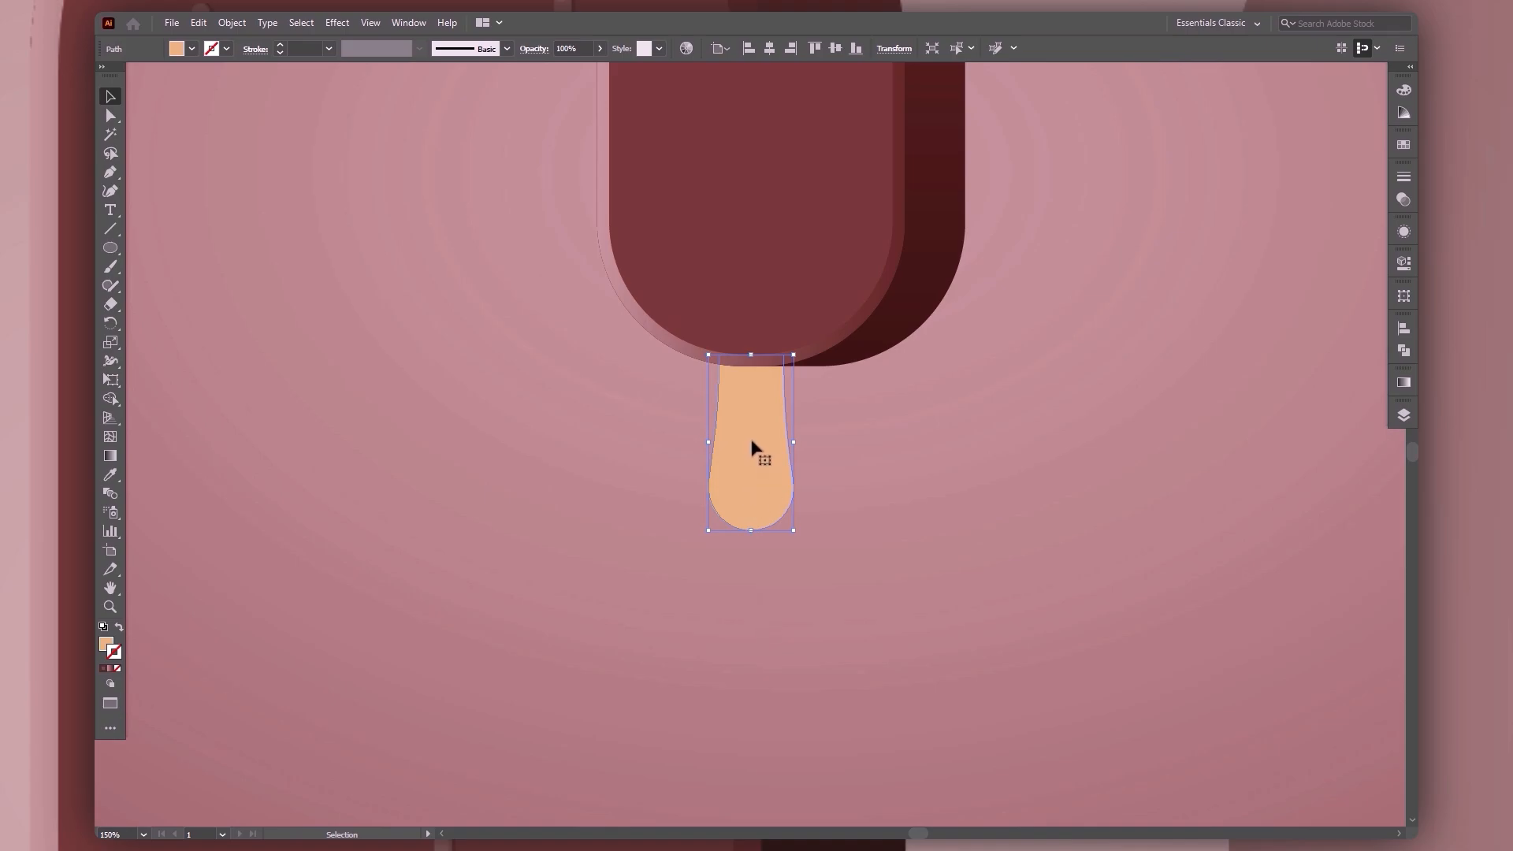
pyautogui.press('a')
pyautogui.press('v')
pyautogui.press('Right')
pyautogui.press('Right')
pyautogui.press('Right')
pyautogui.press('Right')
pyautogui.press('Right')
pyautogui.press('Right')
pyautogui.press('Right')
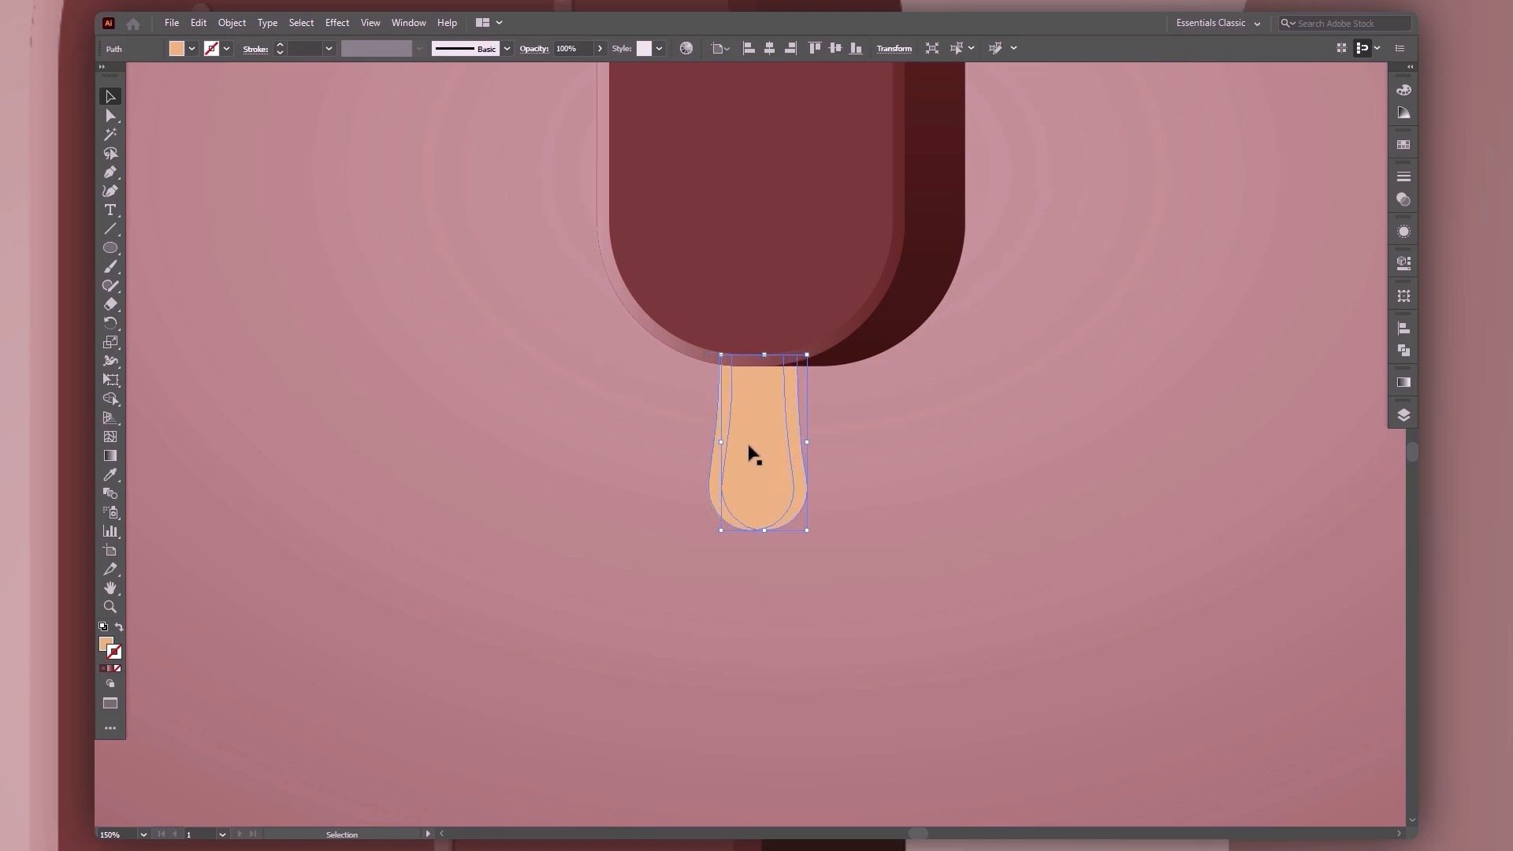
pyautogui.press('Left')
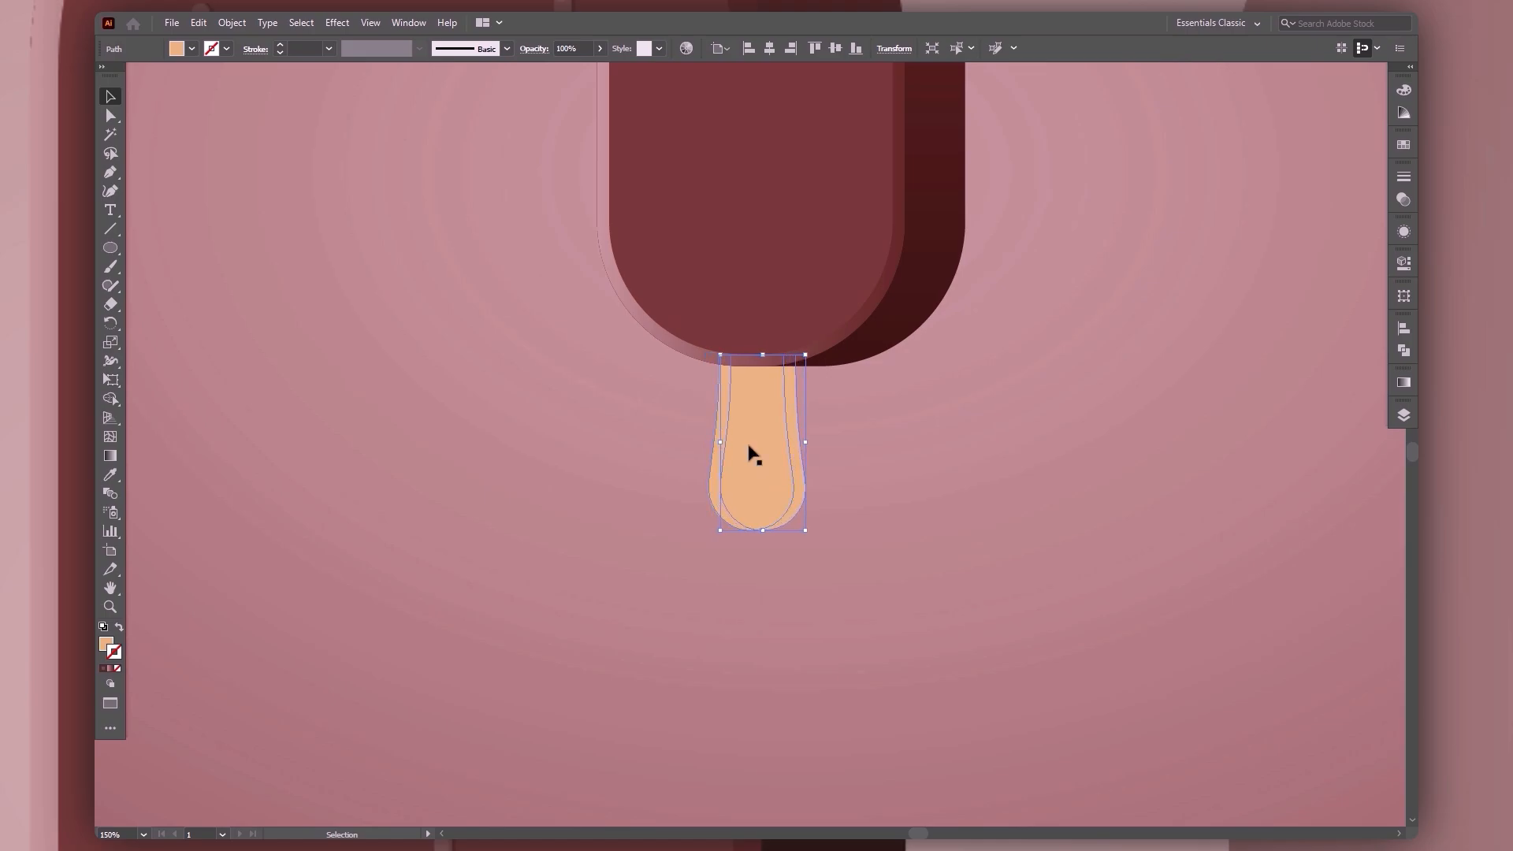
pyautogui.click(1018, 527)
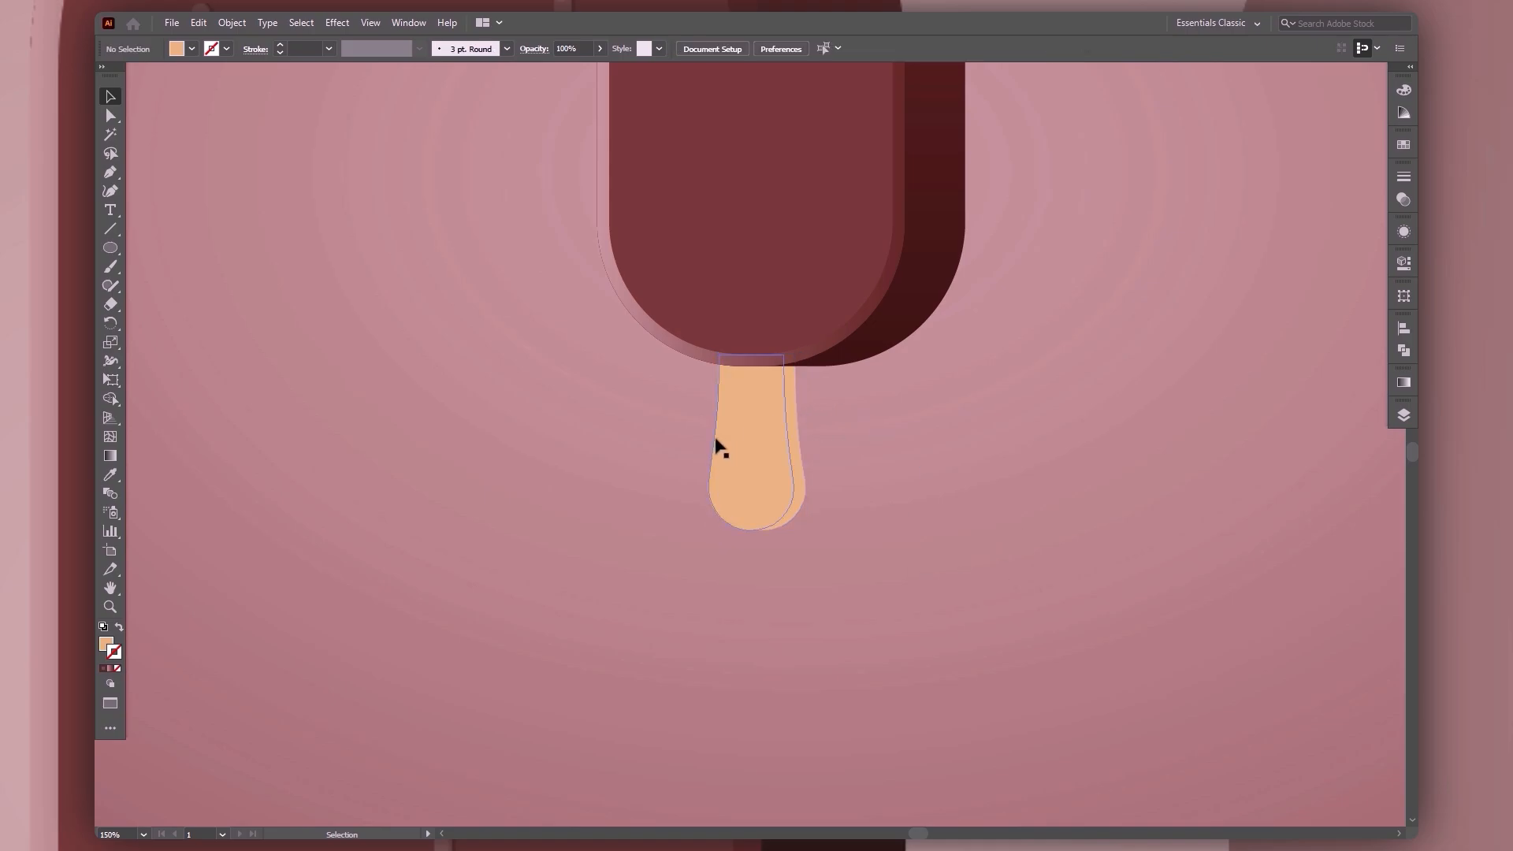
# Recolor the rear copy of the stick with the darker orange swatch.
pyautogui.click(799, 440)
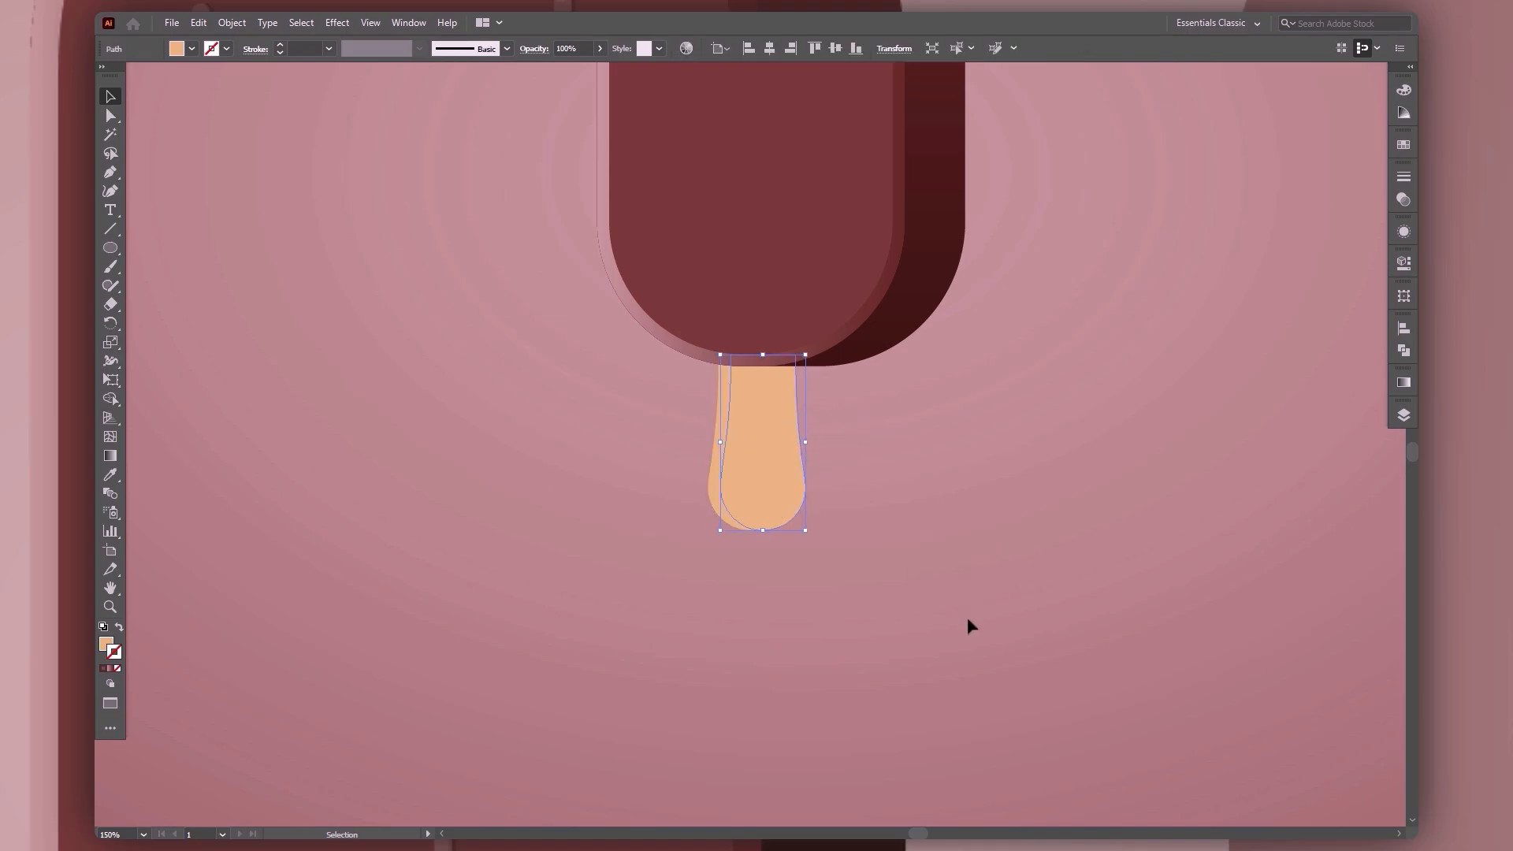
pyautogui.hotkey('ctrl', '0')
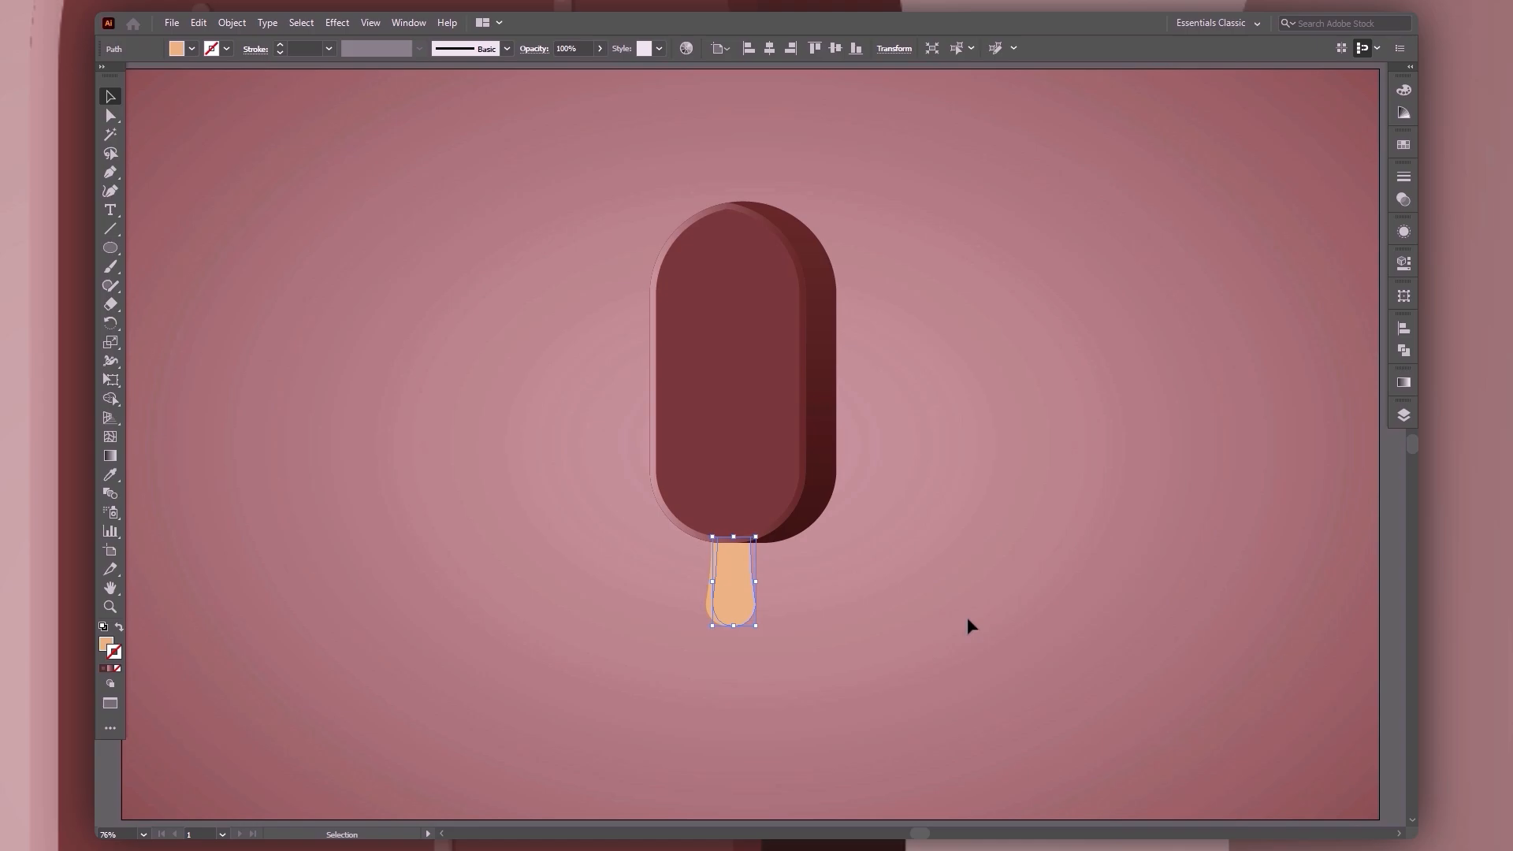
pyautogui.hotkey('ctrl', '-')
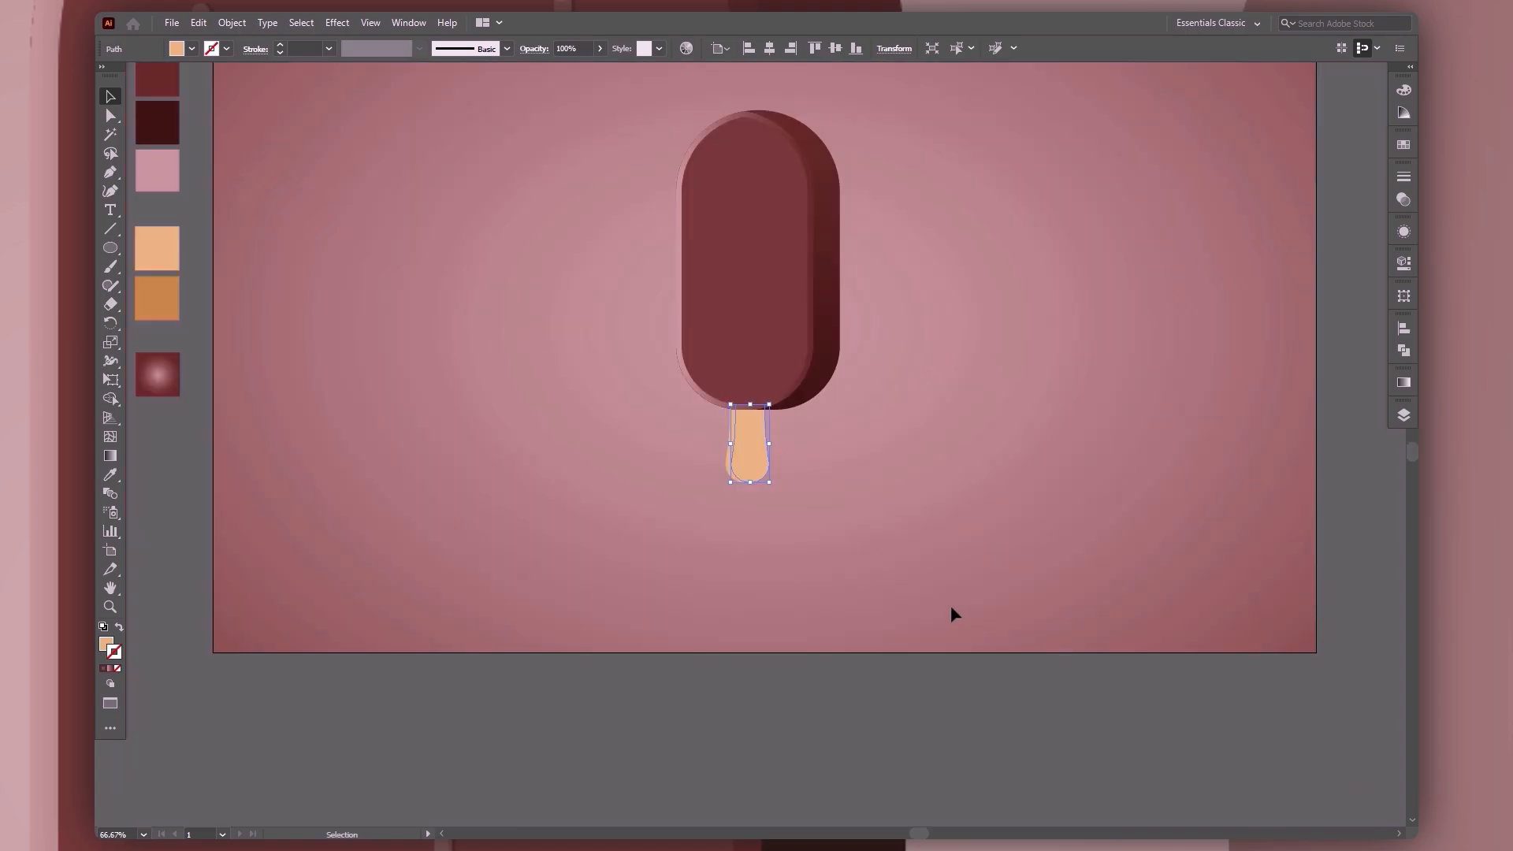
pyautogui.press('i')
pyautogui.click(157, 299)
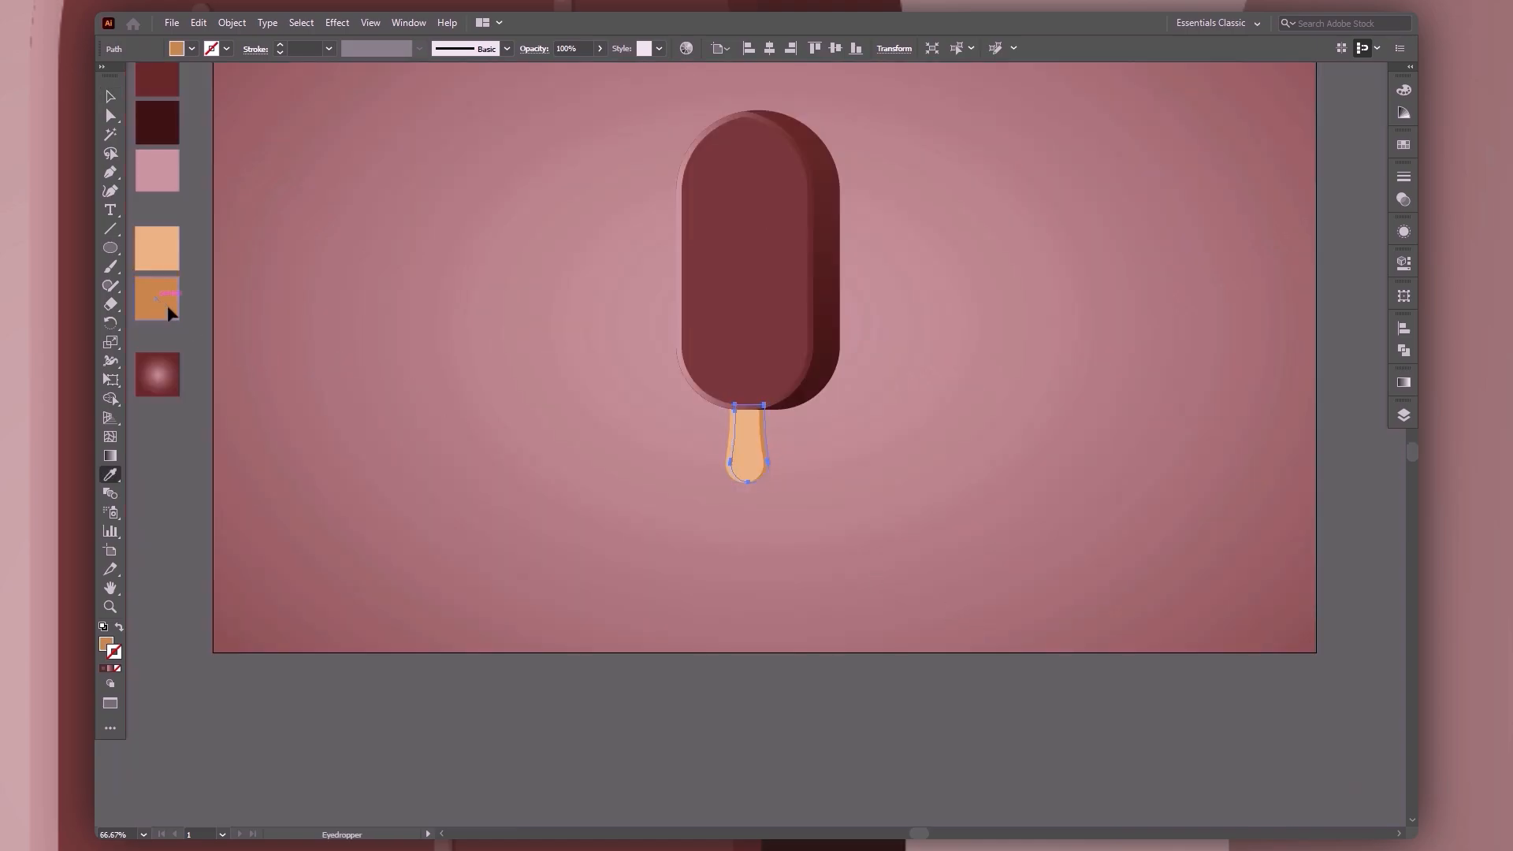
pyautogui.press('v')
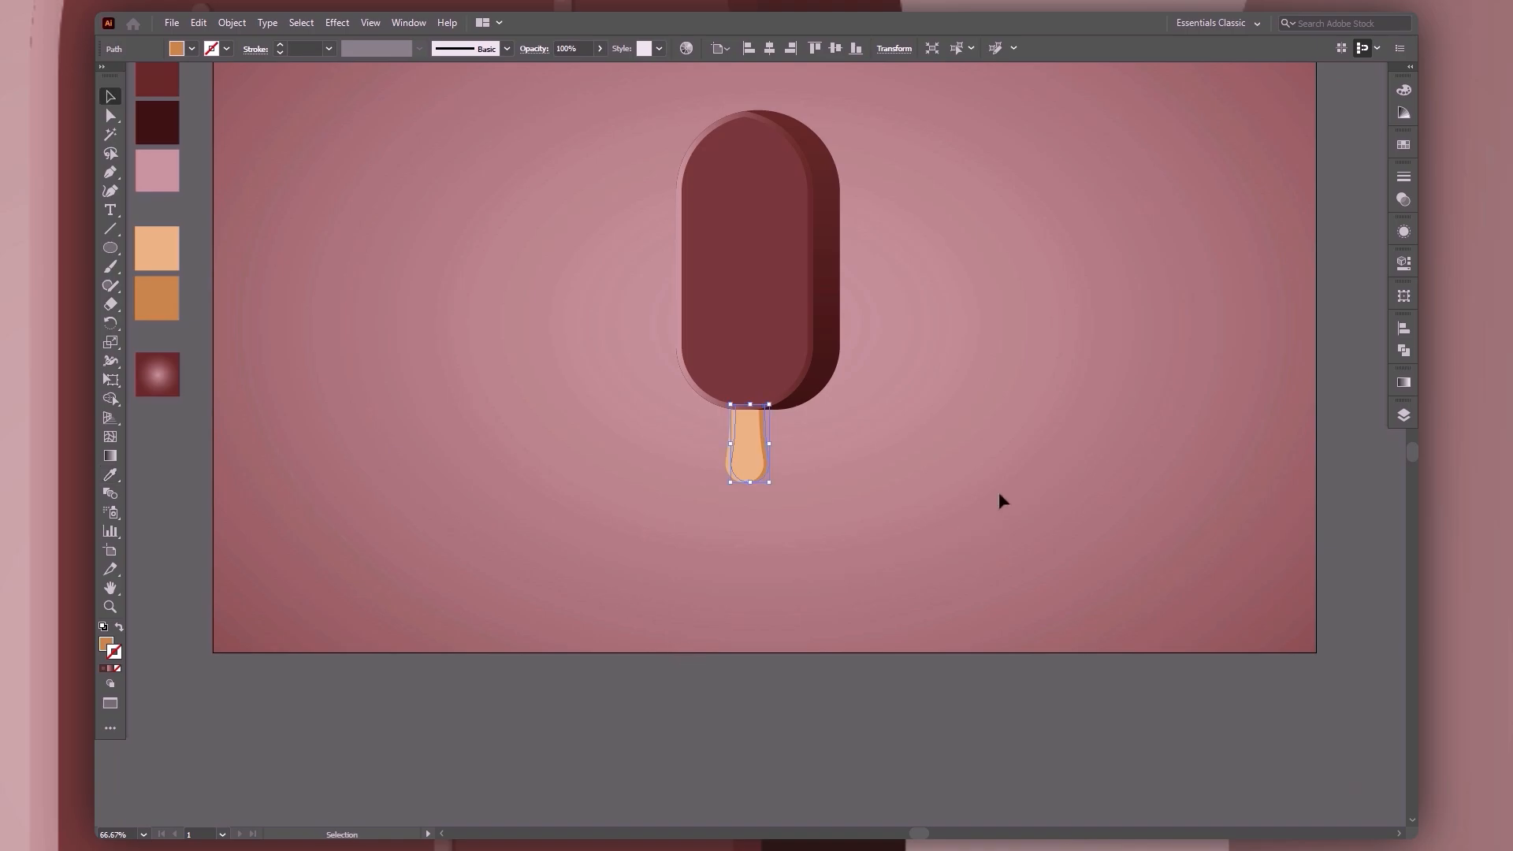
pyautogui.click(1000, 496)
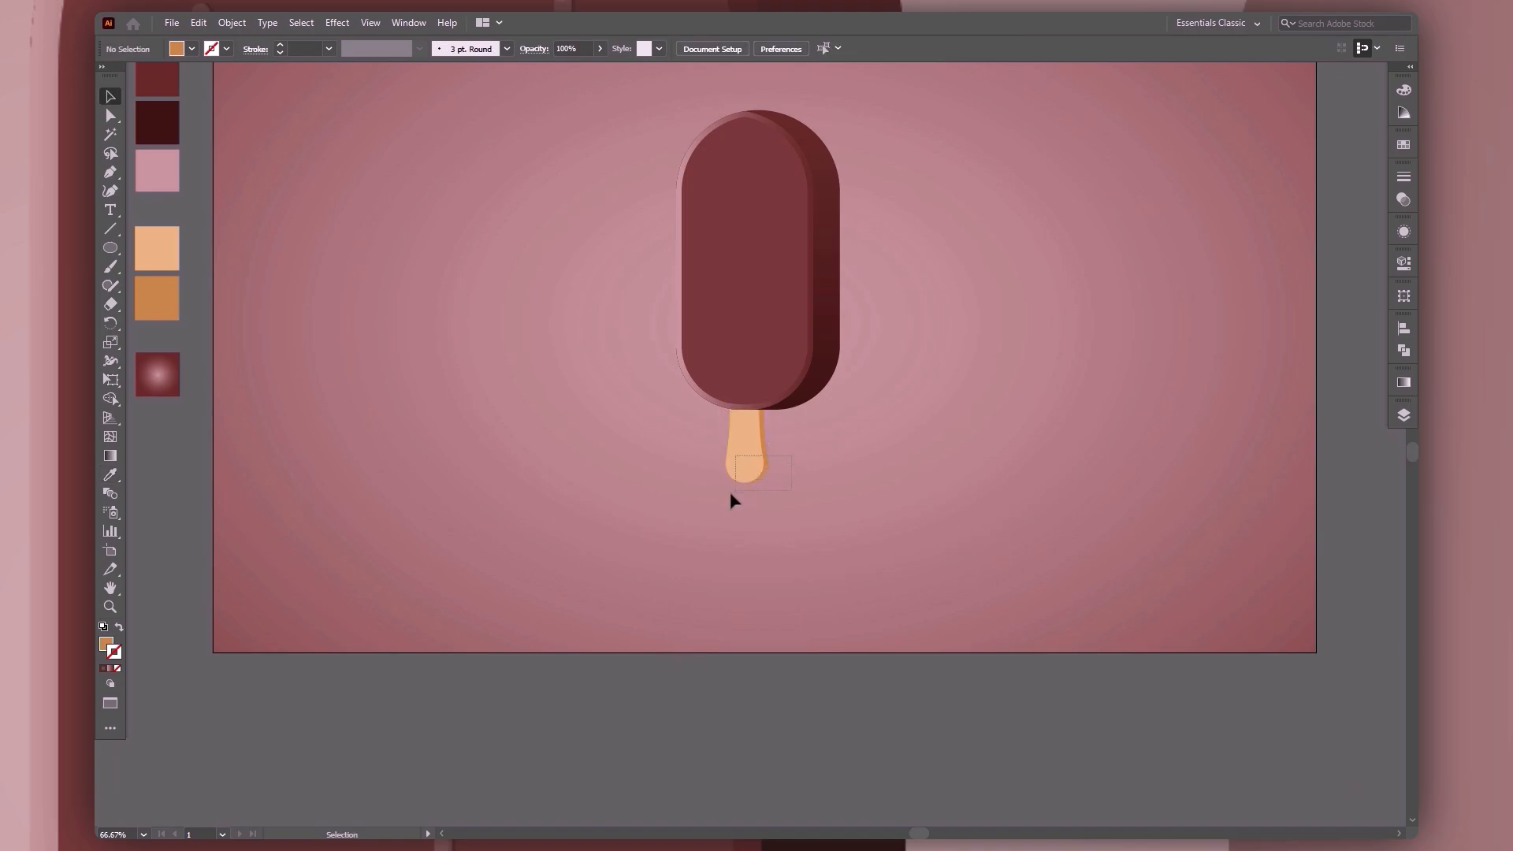
# Group the light front and dark rear pieces of the stick.
pyautogui.moveTo(735, 490); pyautogui.dragTo(741, 484)
pyautogui.rightClick(749, 460)
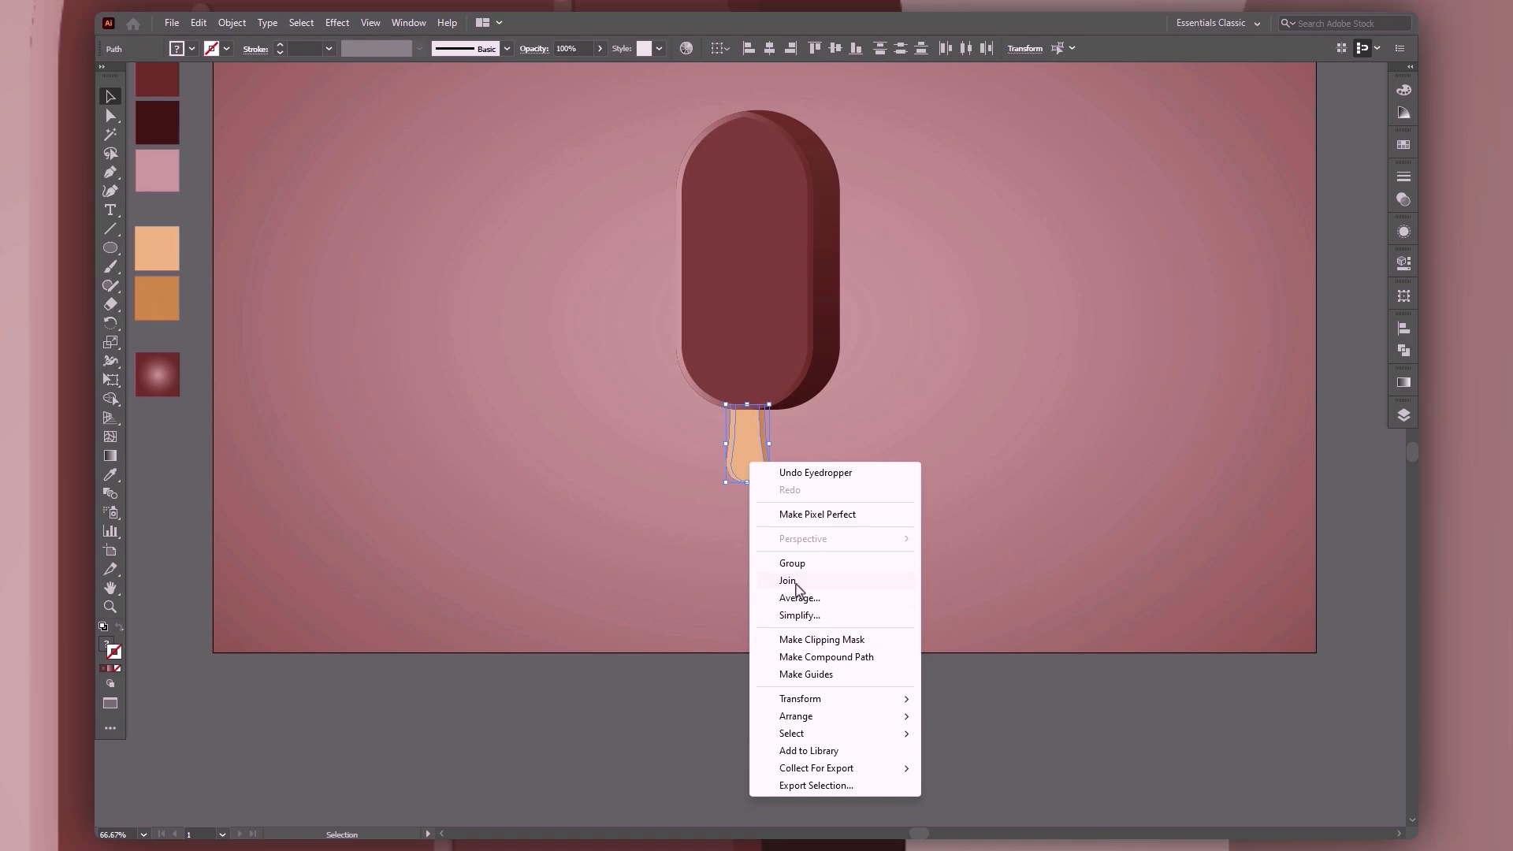
pyautogui.click(795, 565)
pyautogui.click(938, 498)
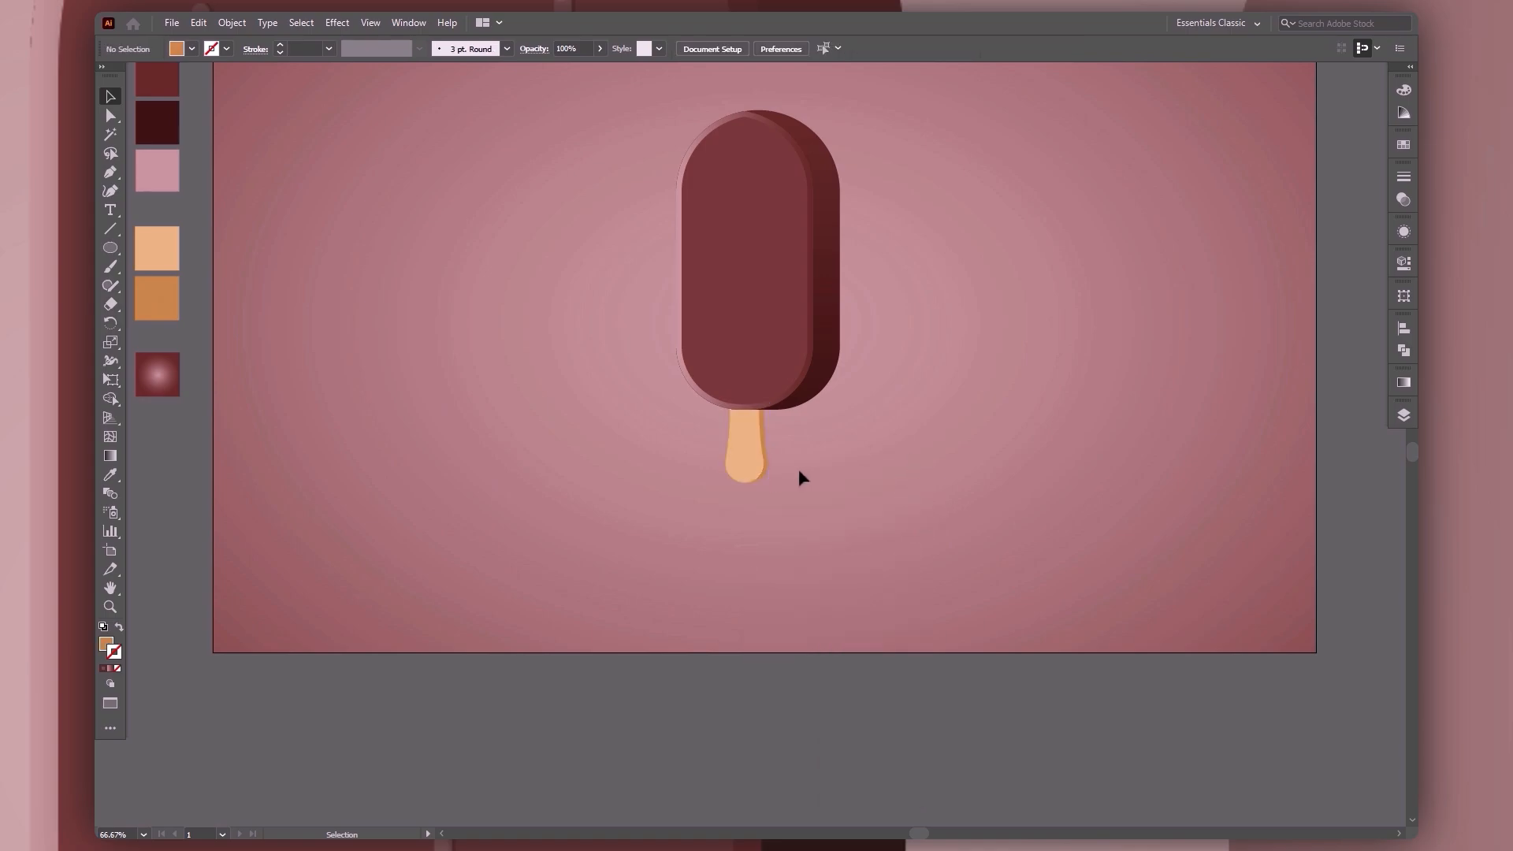
# Nudge the grouped stick slightly to the right beneath the popsicle.
pyautogui.click(745, 465)
pyautogui.press('Right')
pyautogui.press('Right')
pyautogui.press('Right')
pyautogui.click(825, 467)
pyautogui.moveTo(950, 324); pyautogui.dragTo(964, 421)
pyautogui.click(749, 553)
pyautogui.press('Right')
pyautogui.press('Right')
pyautogui.press('Right')
pyautogui.click(911, 511)
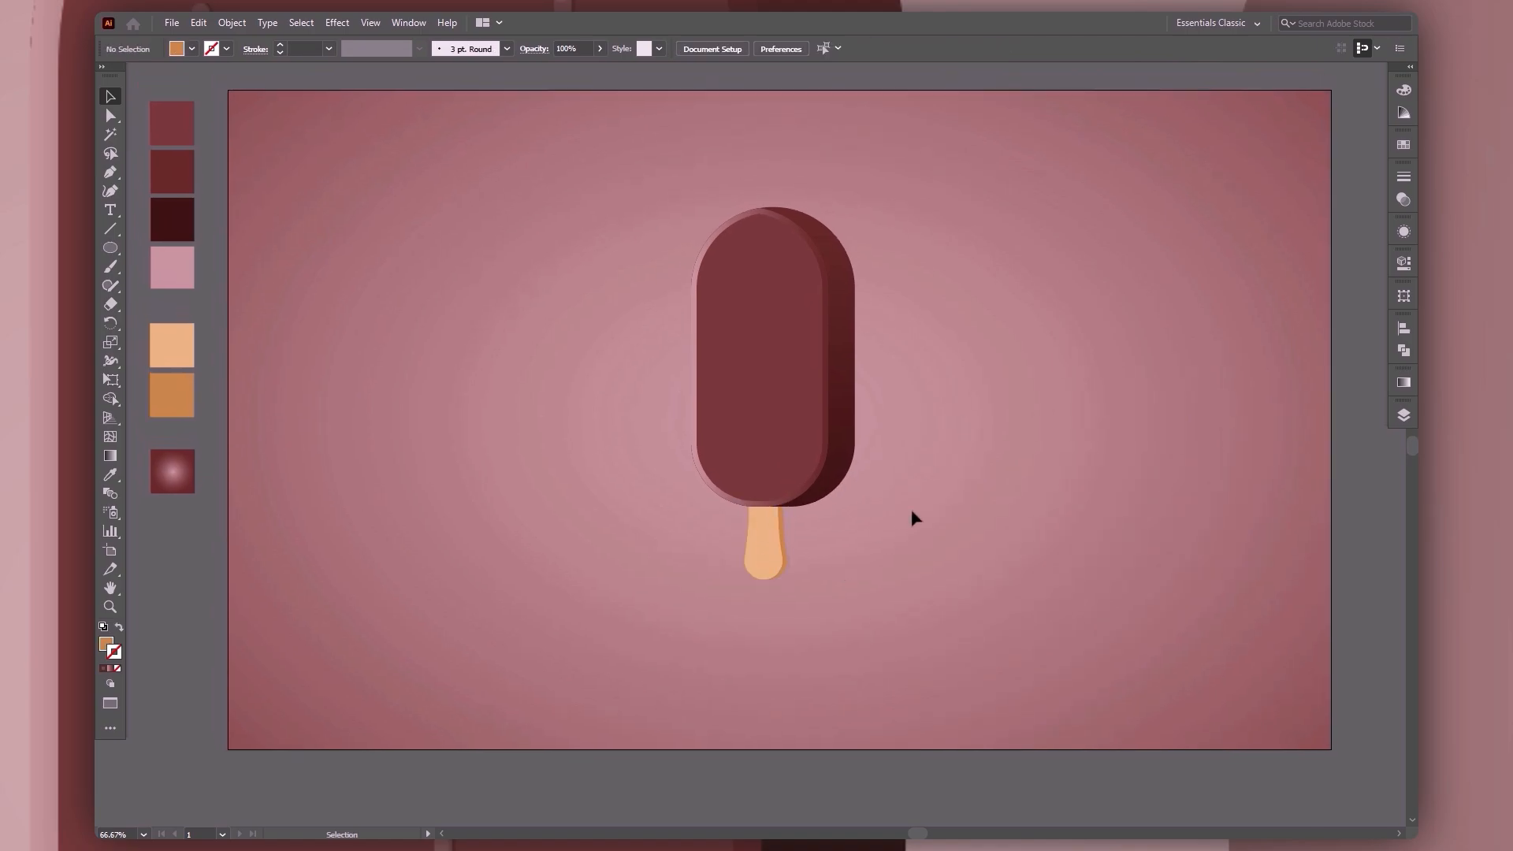
# Unlock and select the background rectangle, and move its radial gradient's midpoint to about 46.6%.
pyautogui.press('F7')
pyautogui.click(1247, 449)
pyautogui.click(1363, 465)
pyautogui.click(1404, 383)
pyautogui.press('x')
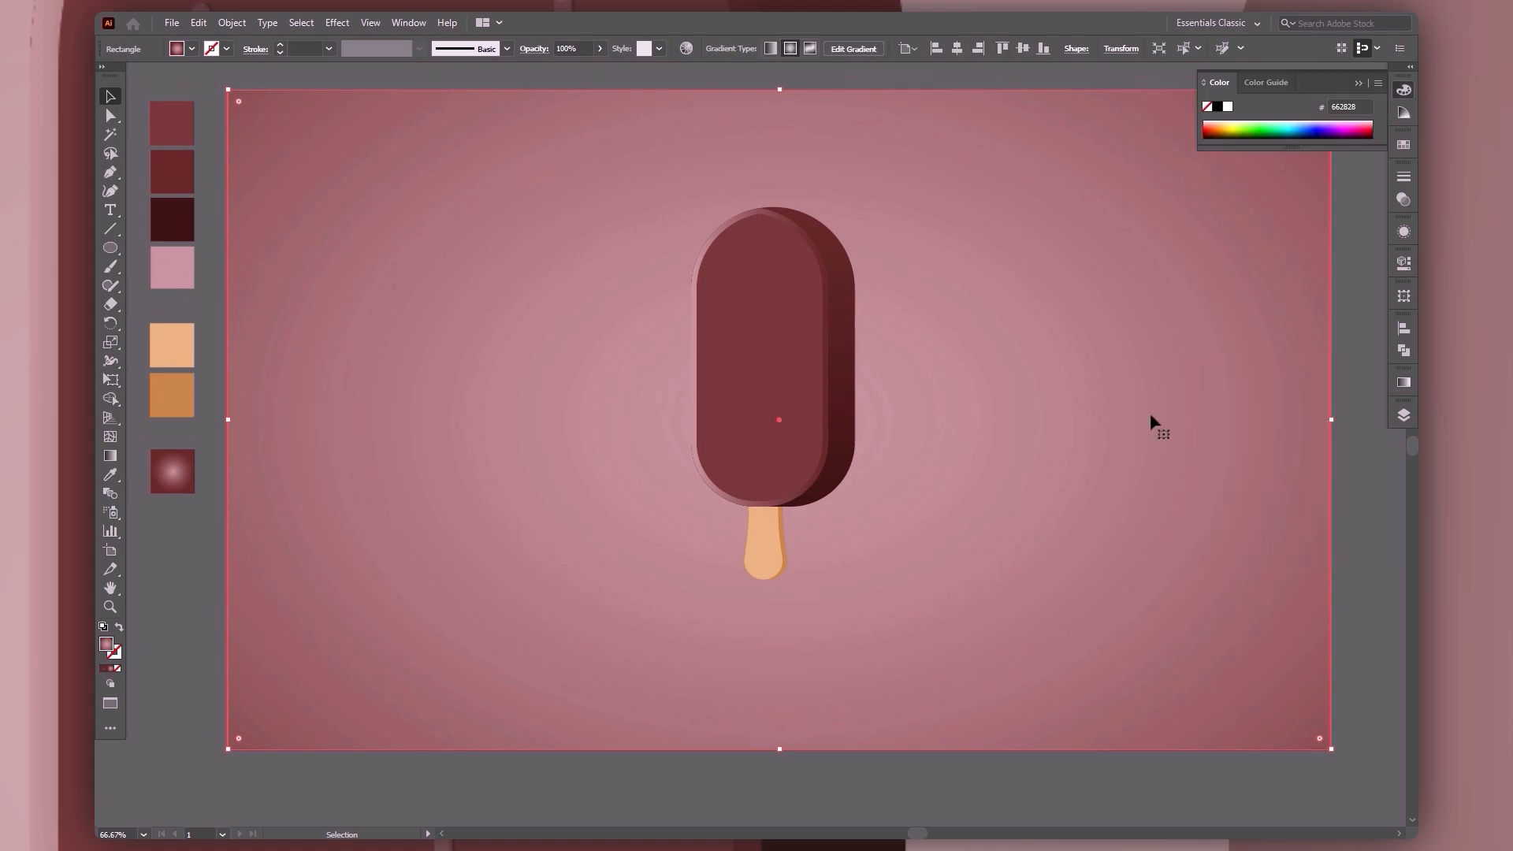
pyautogui.click(1404, 383)
pyautogui.moveTo(1282, 506)
pyautogui.mouseDown()
pyautogui.moveTo(1267, 509)
pyautogui.moveTo(1280, 511)
pyautogui.mouseUp()
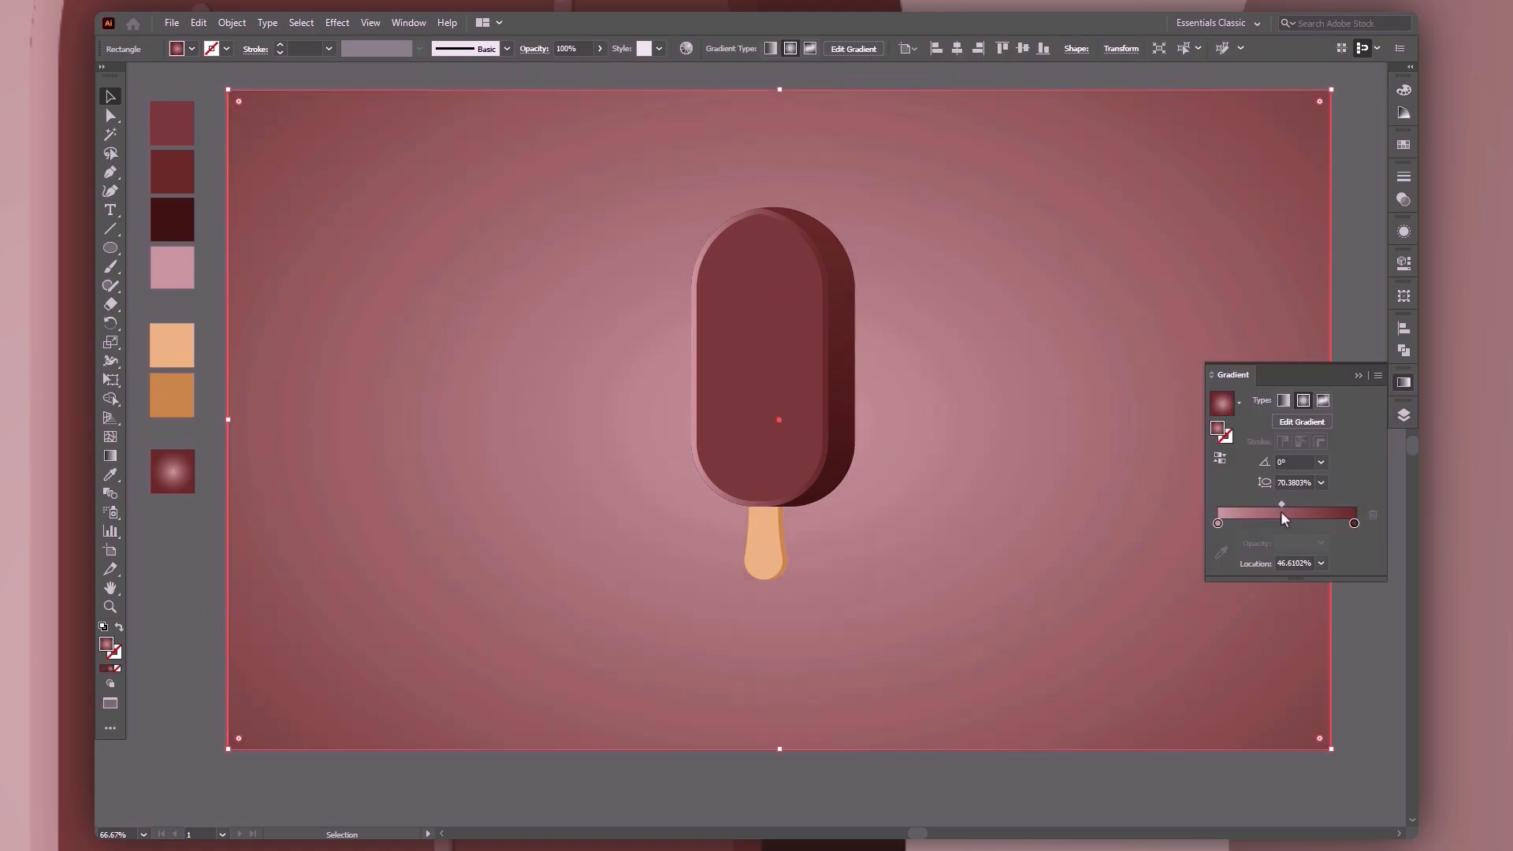
# Recolor the background gradient's pink start stop to bf91a1 and lock the background again.
pyautogui.doubleClick(1218, 523)
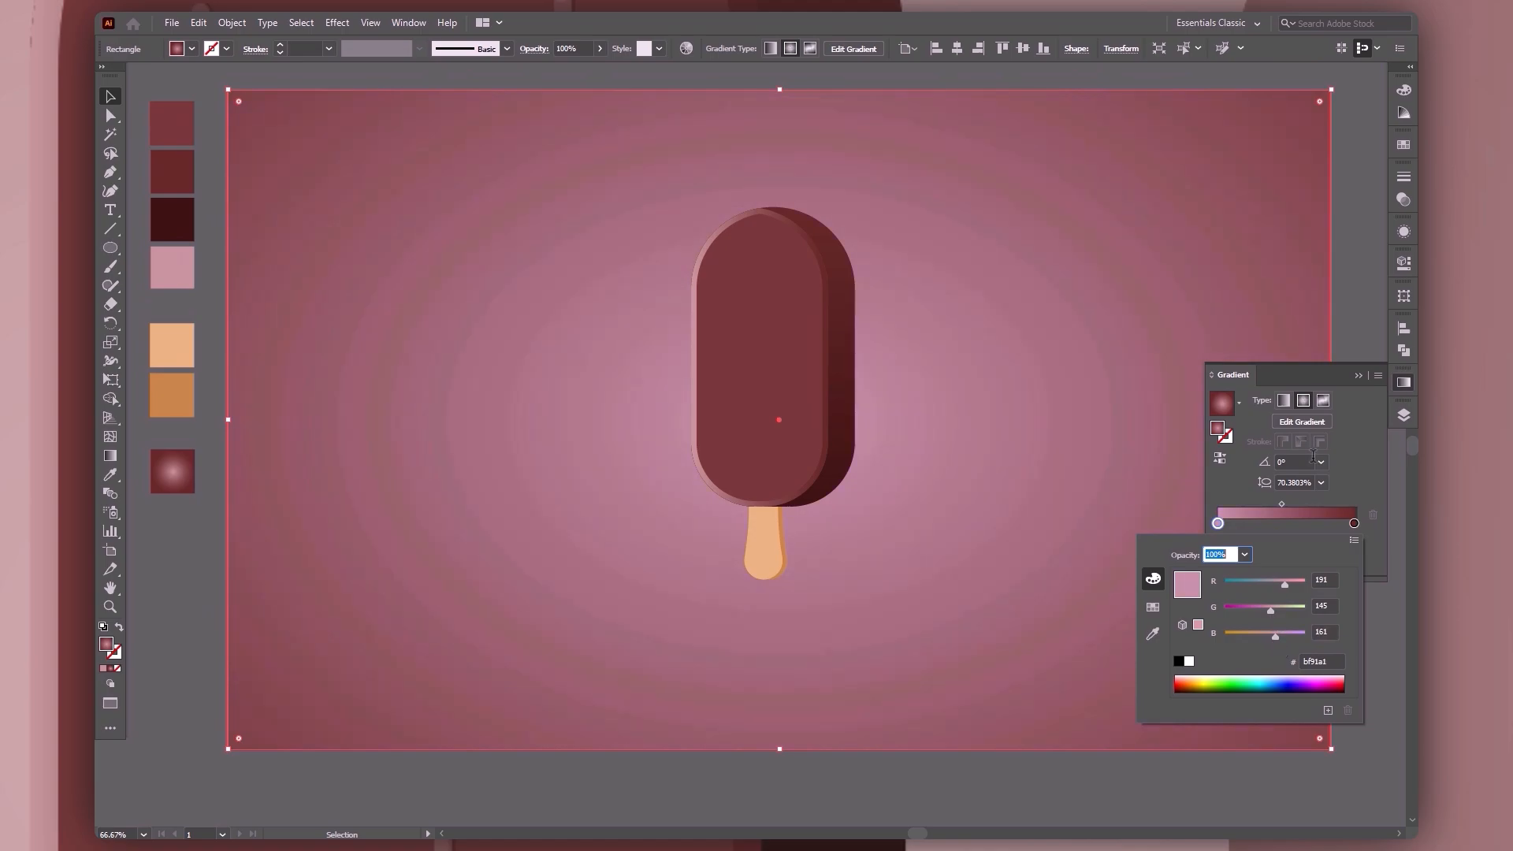
pyautogui.click(1358, 376)
pyautogui.click(1348, 506)
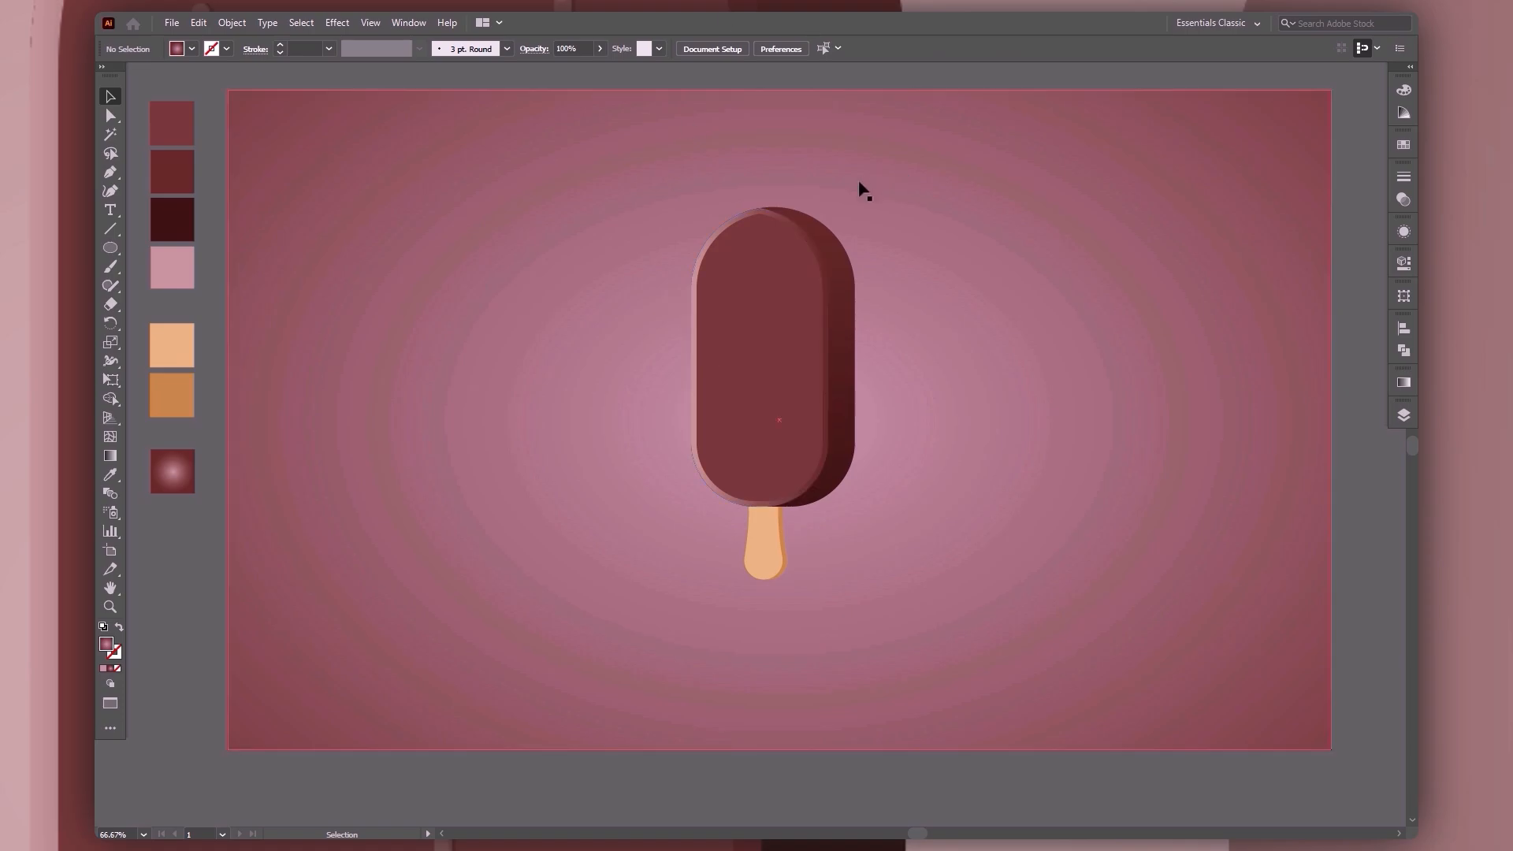
# Draw a narrow 5 by 22 px rectangle on the upper right of the front face and round its corners to 2.5 px.
pyautogui.click(845, 462)
pyautogui.hotkey('ctrl', '+')
pyautogui.hotkey('ctrl', '+')
pyautogui.press('m')
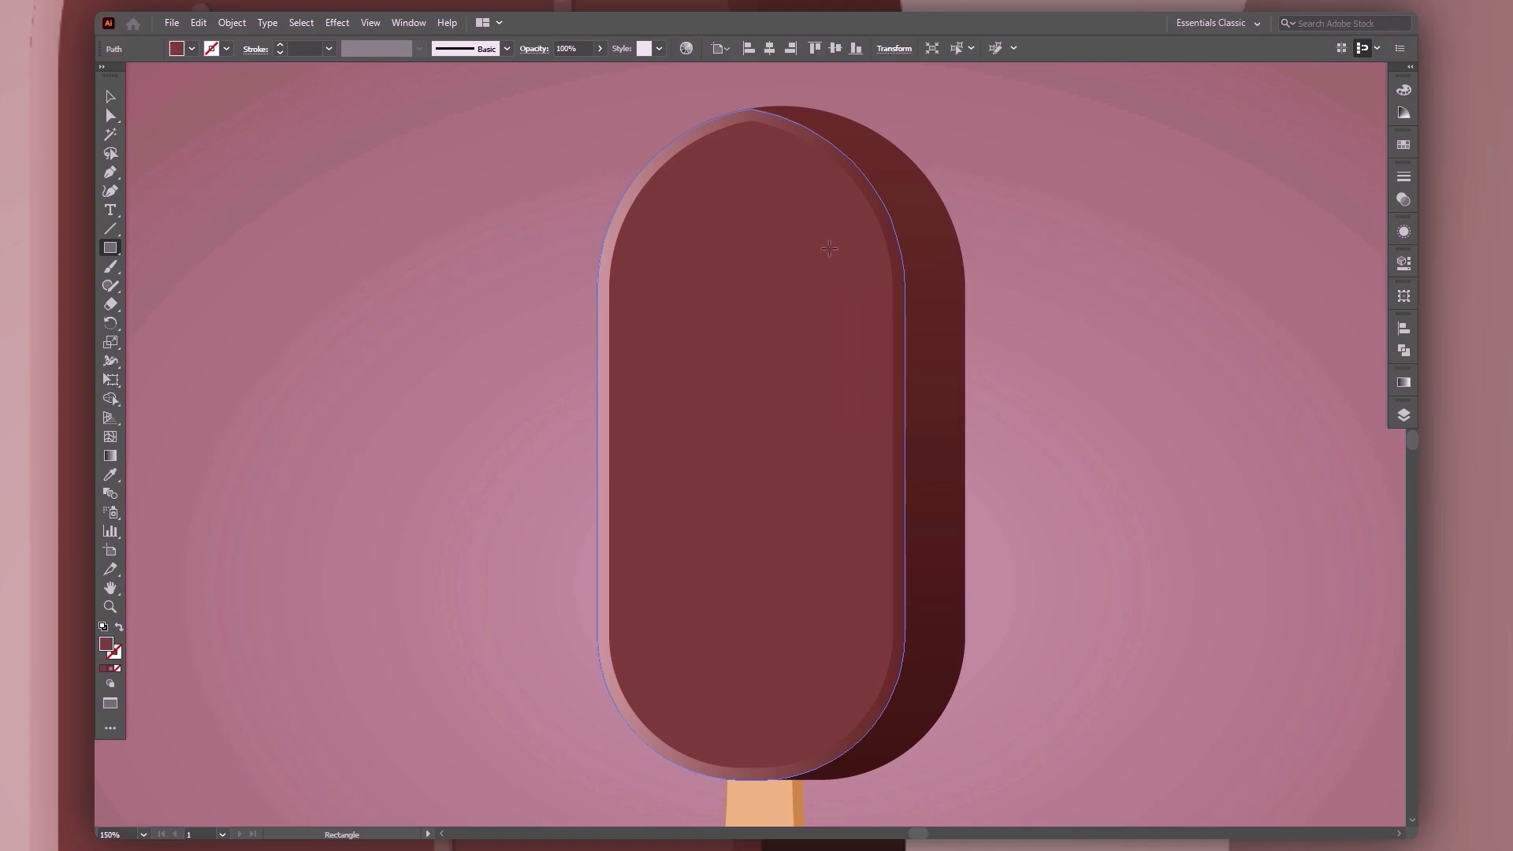
pyautogui.moveTo(819, 235); pyautogui.dragTo(824, 269)
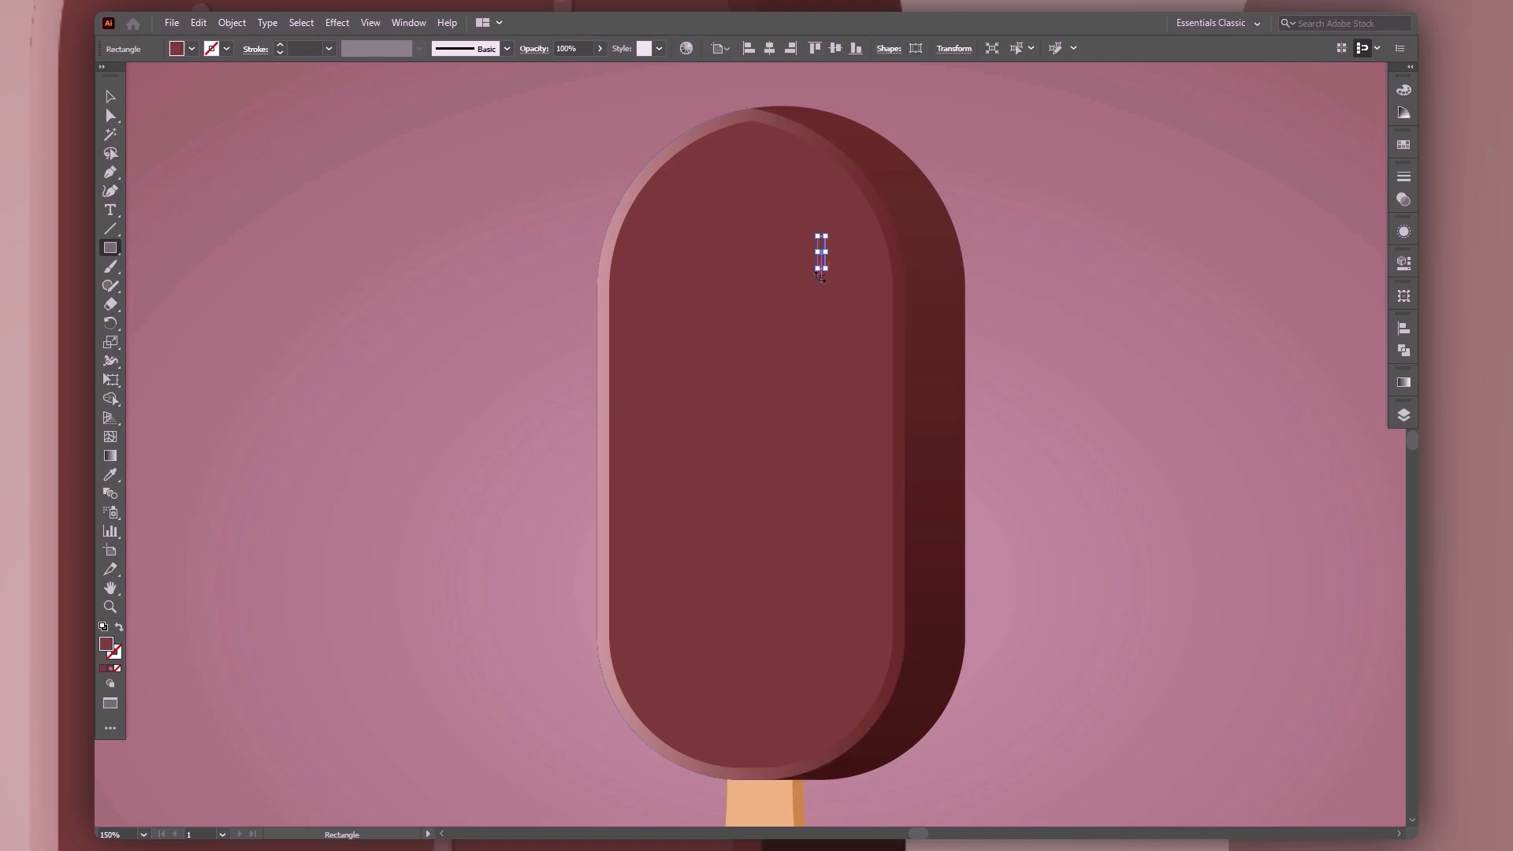
pyautogui.press('a')
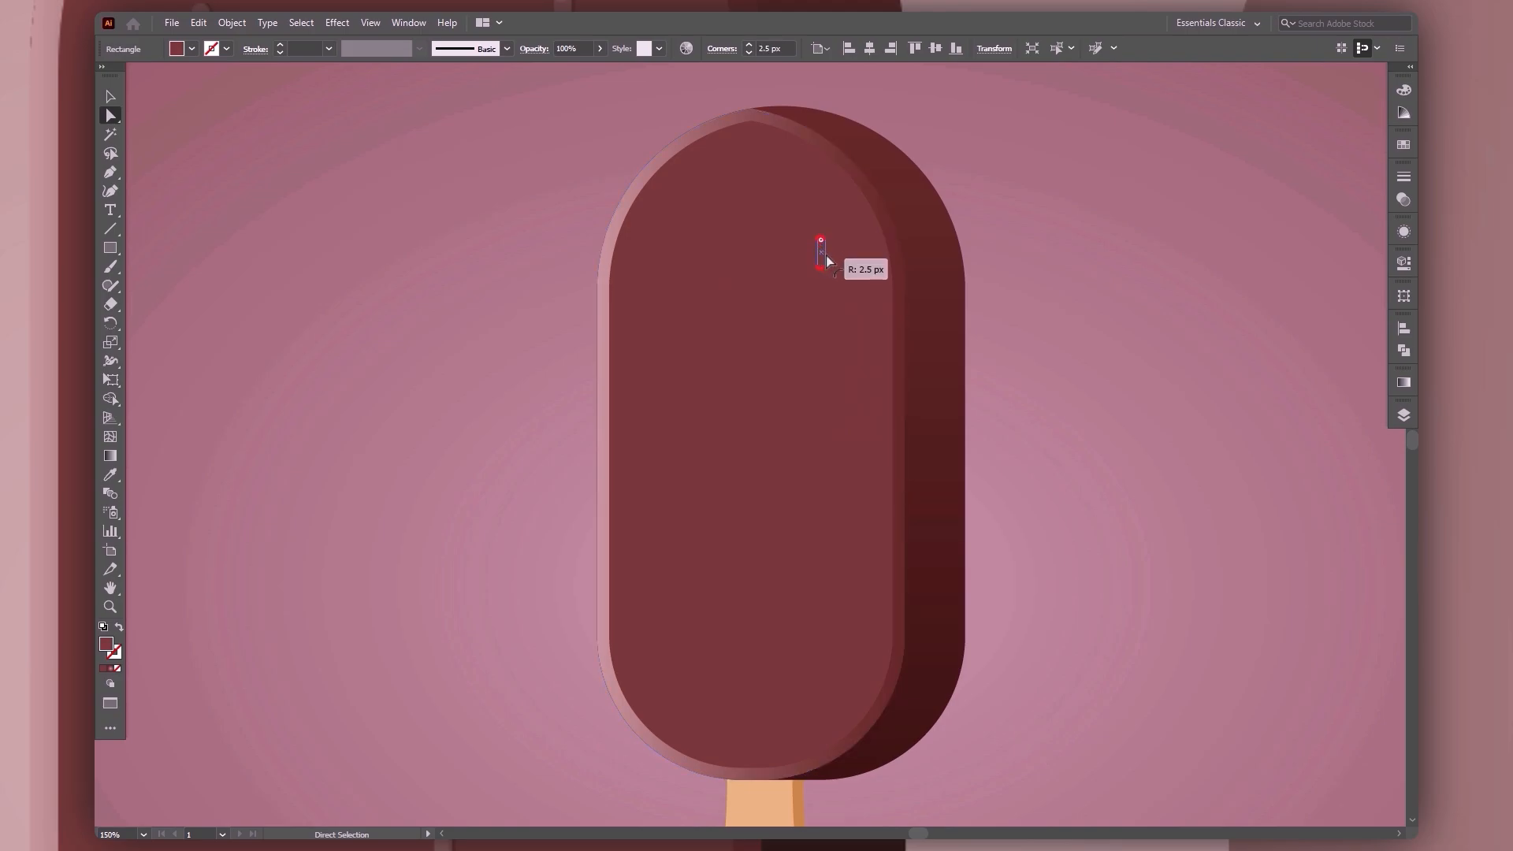
pyautogui.press('v')
pyautogui.click(1100, 346)
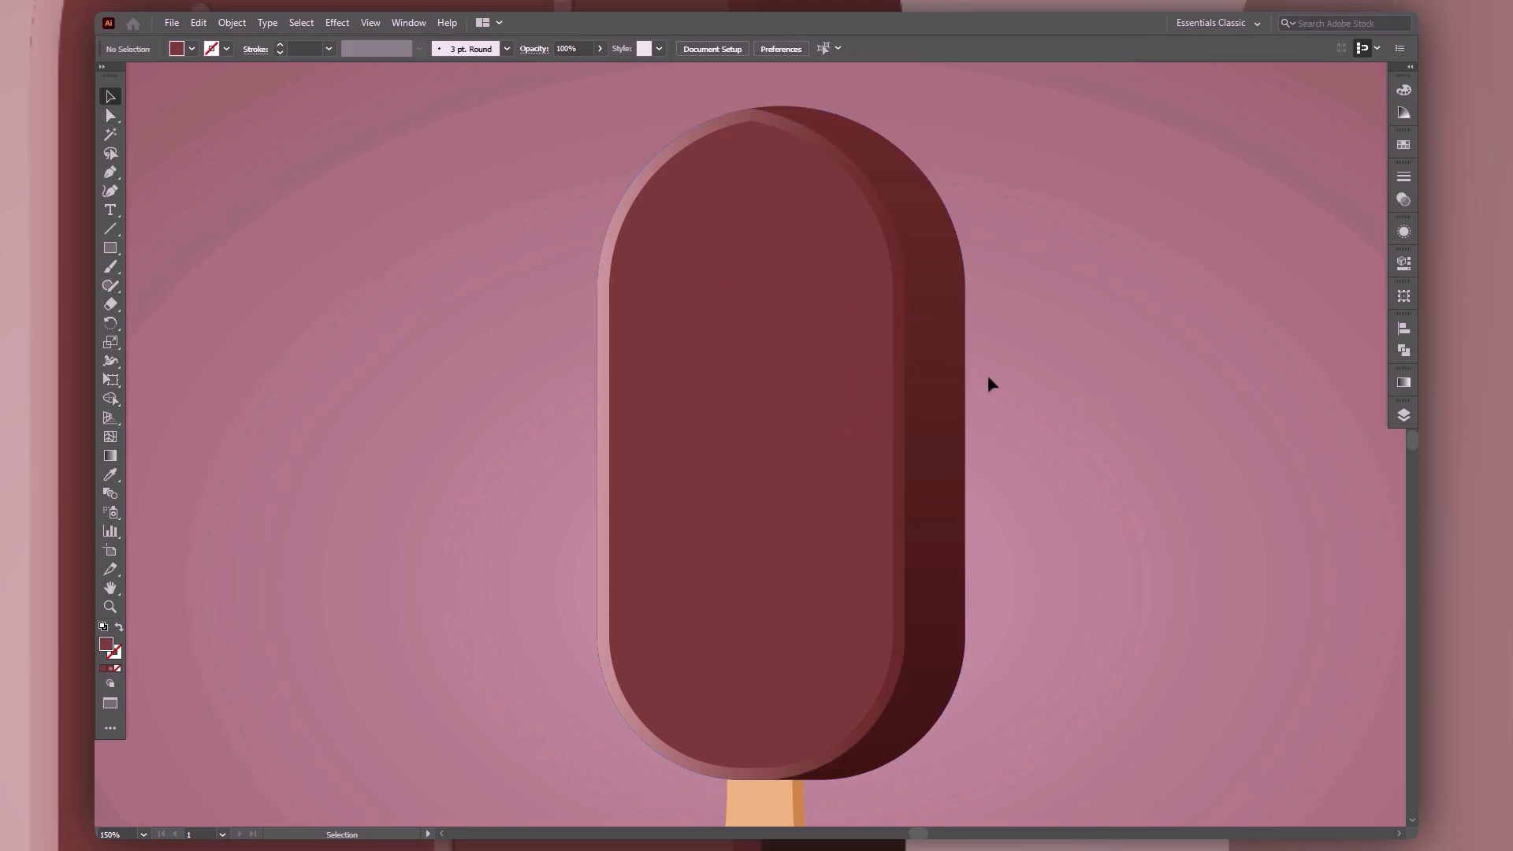
pyautogui.click(823, 252)
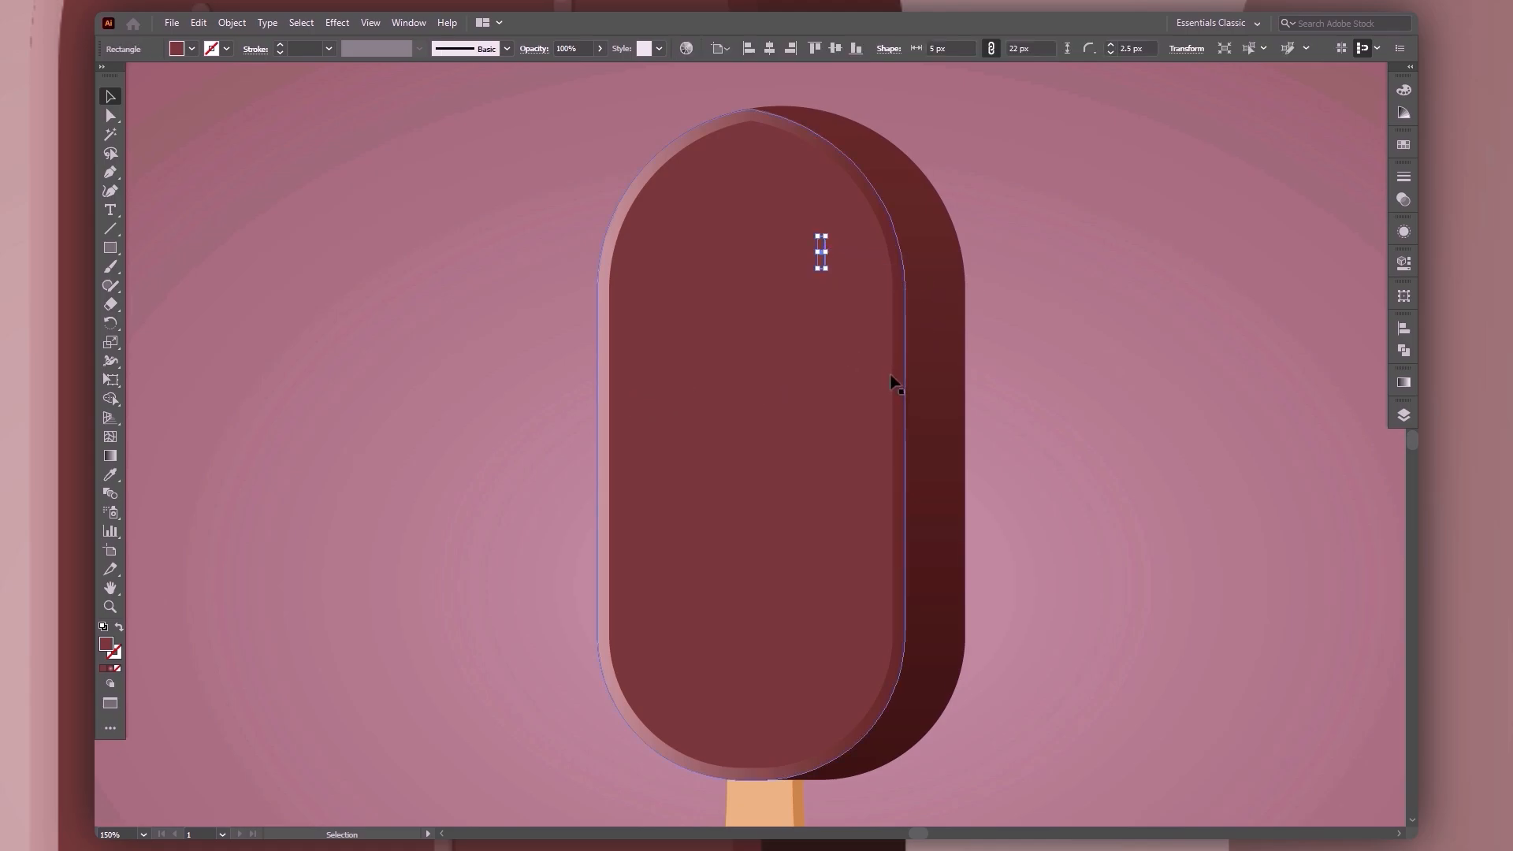
pyautogui.press('a')
pyautogui.hotkey('ctrl', '-')
pyautogui.hotkey('ctrl', '-')
pyautogui.press('v')
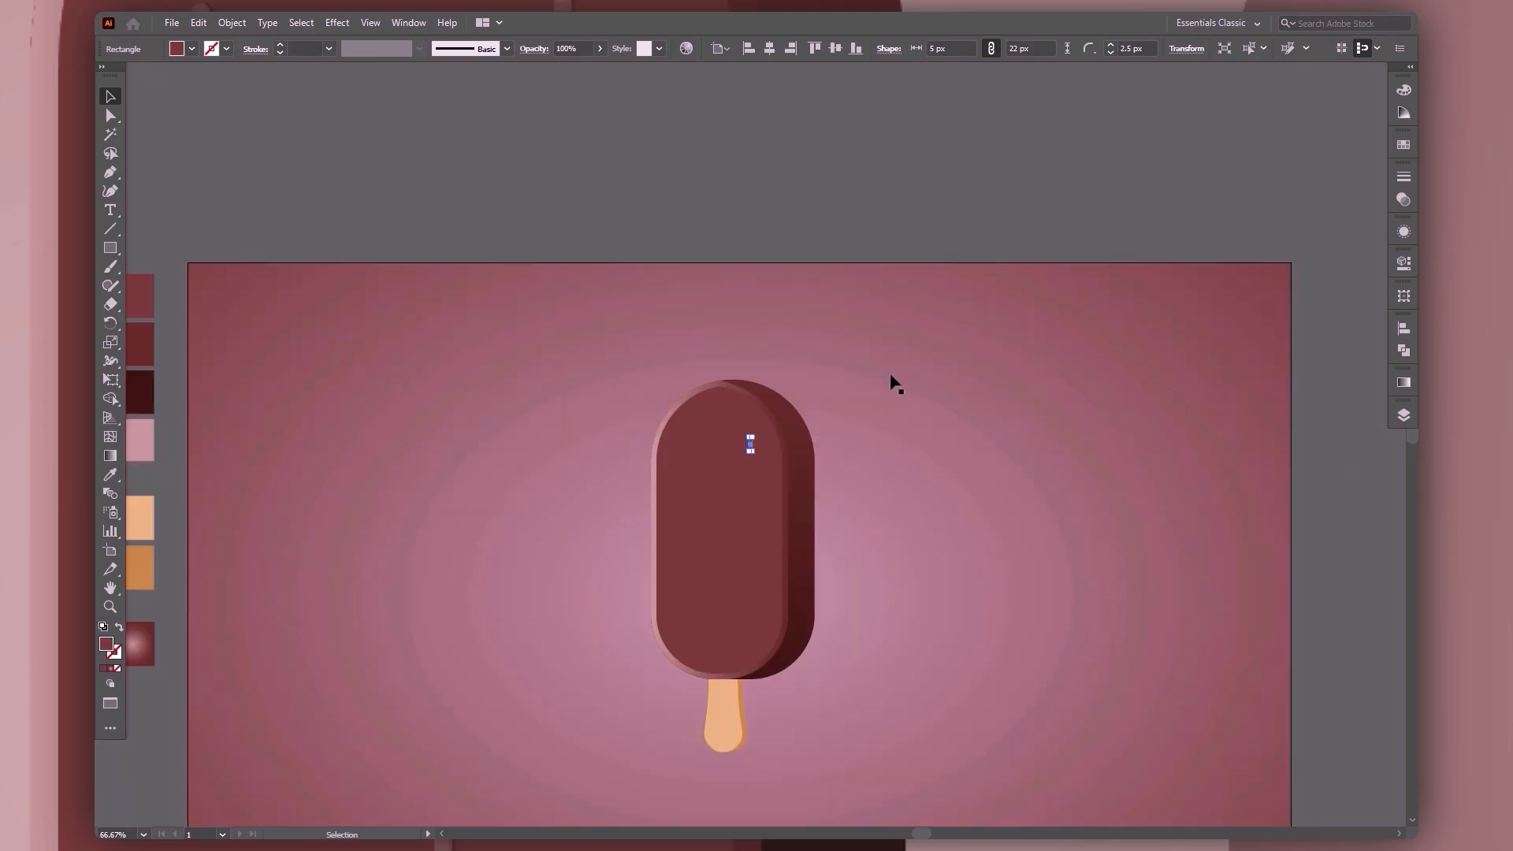
pyautogui.moveTo(912, 507); pyautogui.dragTo(970, 418)
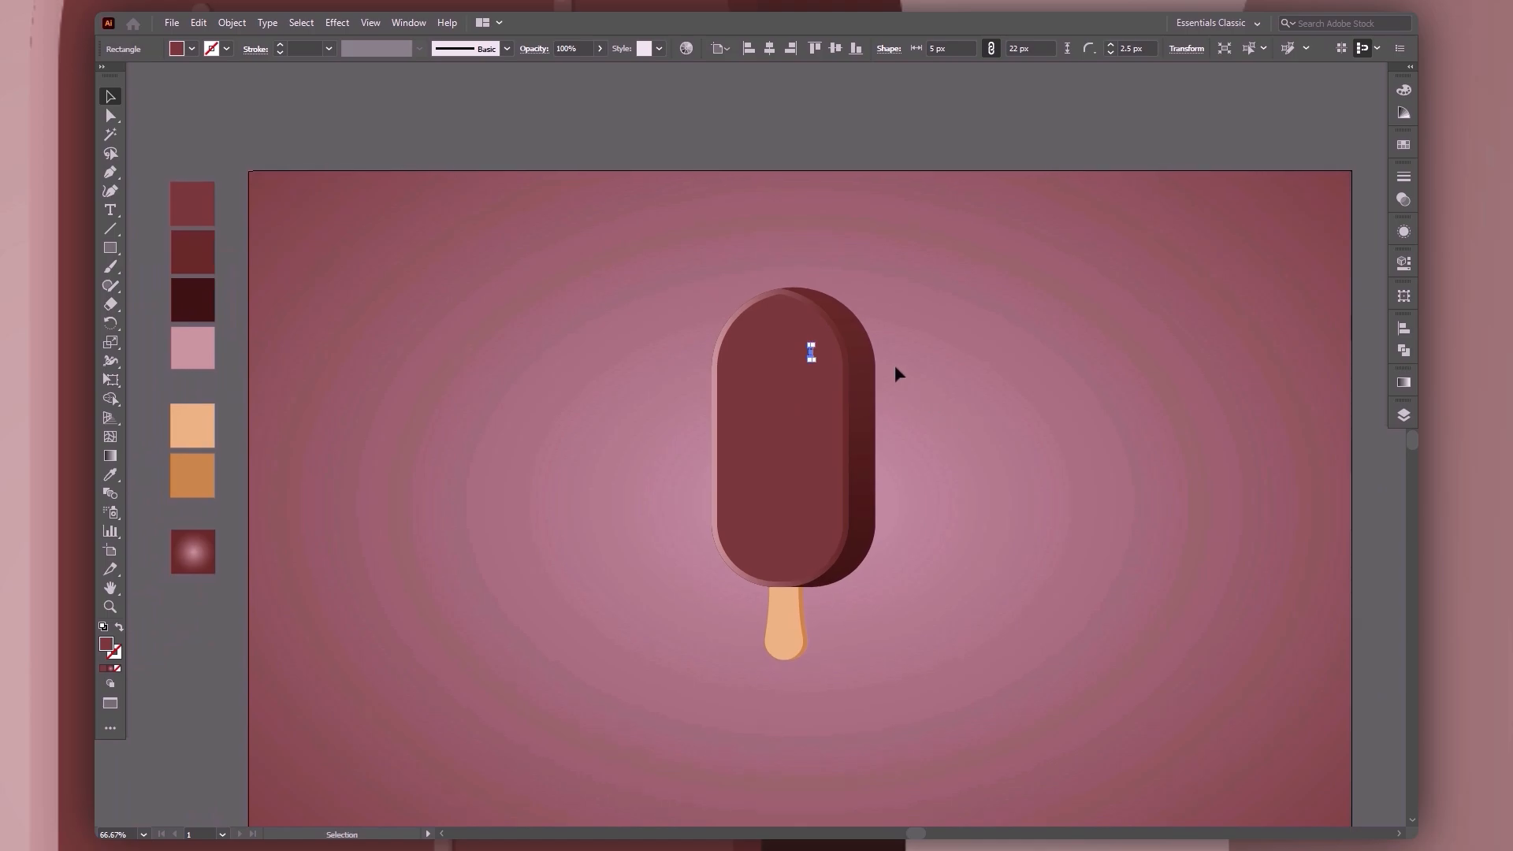
pyautogui.press('a')
pyautogui.hotkey('ctrl', '=')
pyautogui.hotkey('ctrl', '=')
pyautogui.hotkey('ctrl', '=')
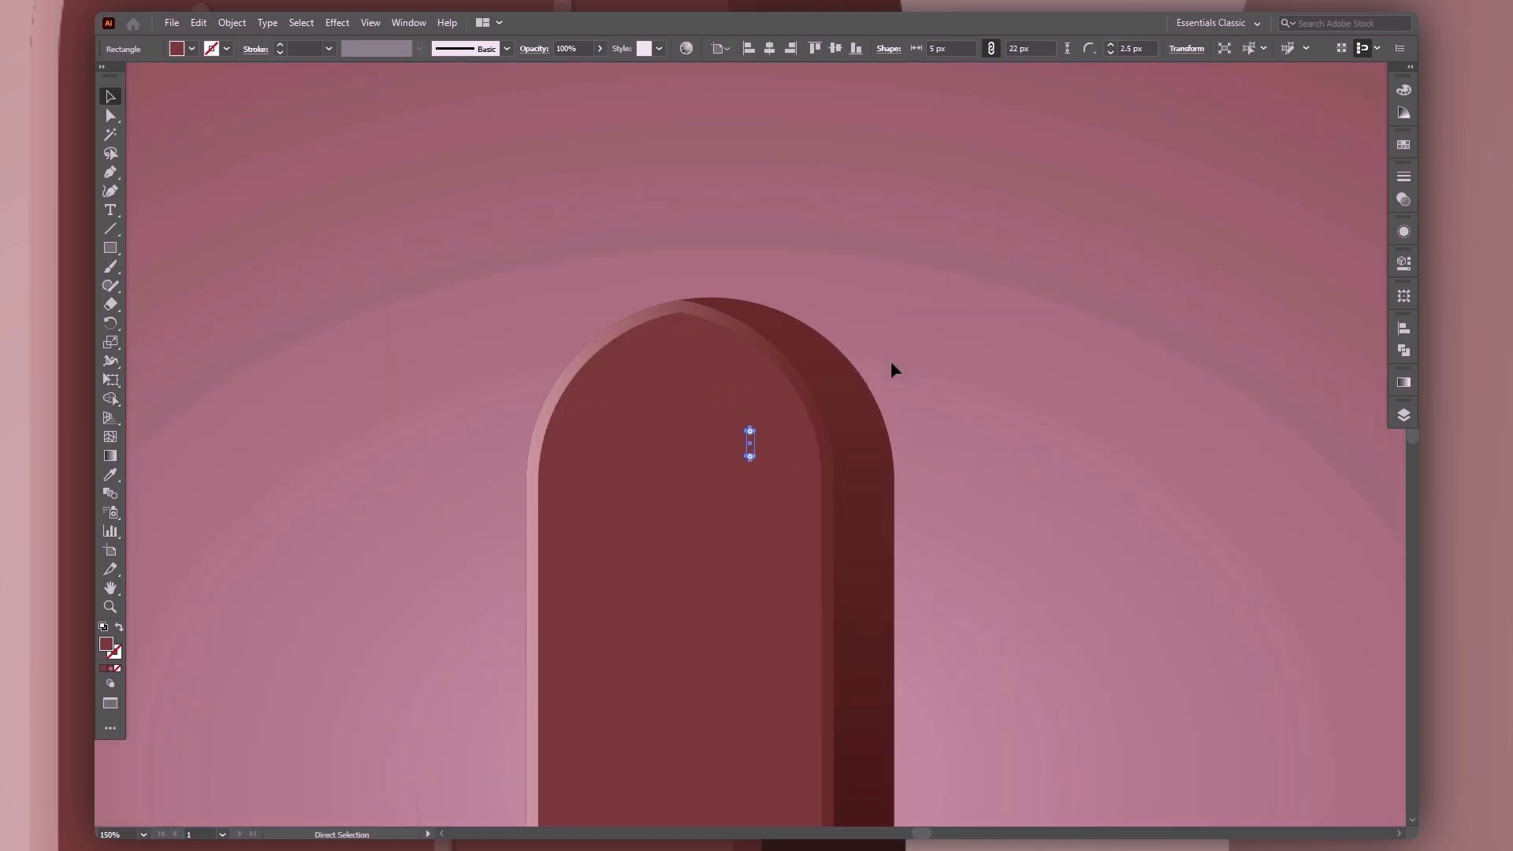
# Recolor the small rounded bar on the upper right of the front face to the lighter red 895252.
pyautogui.press('space')
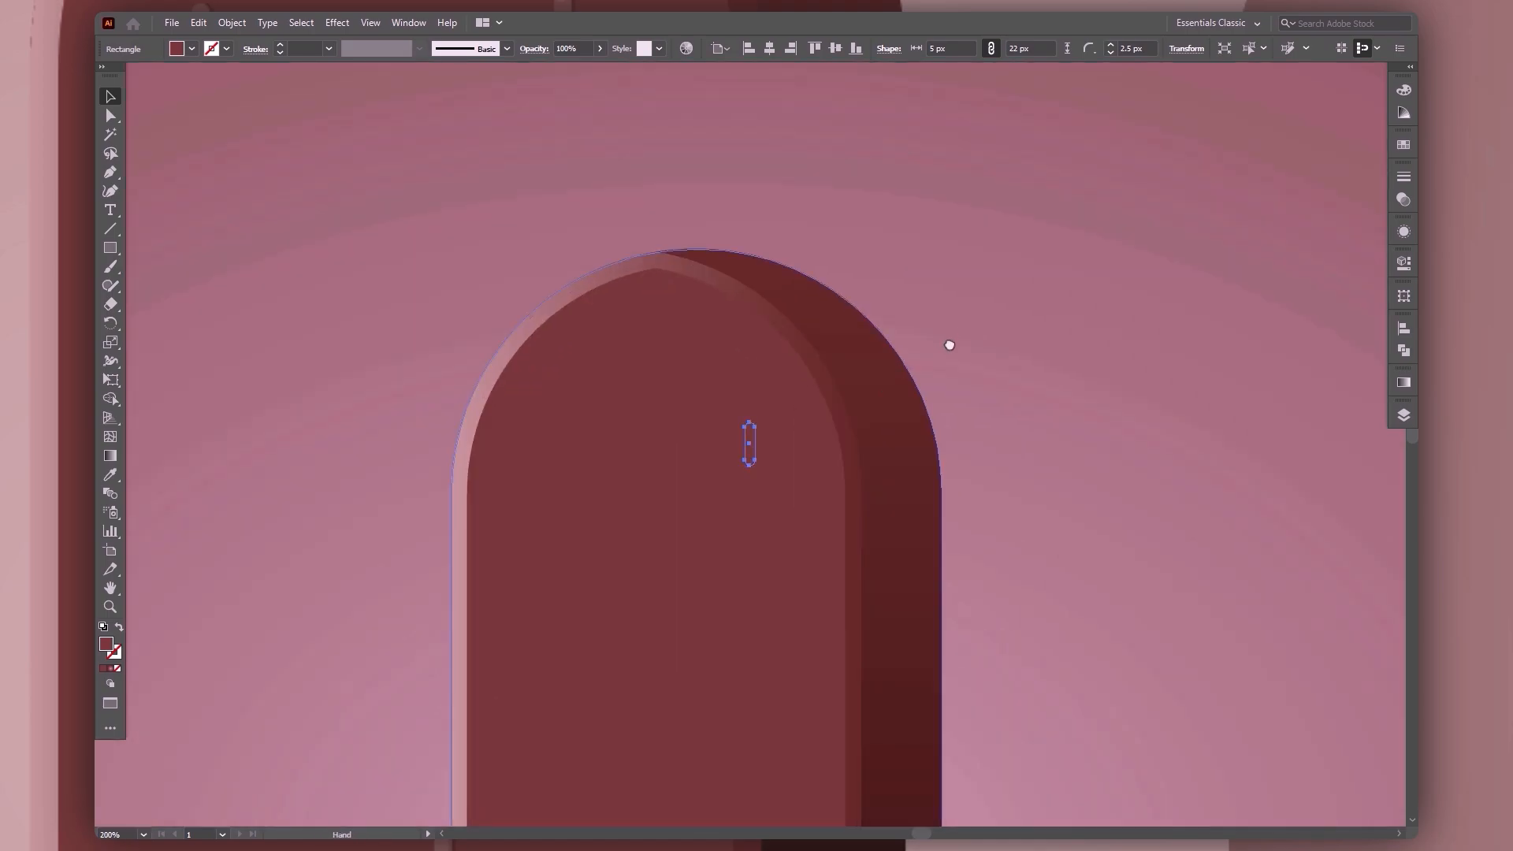
pyautogui.moveTo(949, 345); pyautogui.dragTo(941, 308)
pyautogui.press('v')
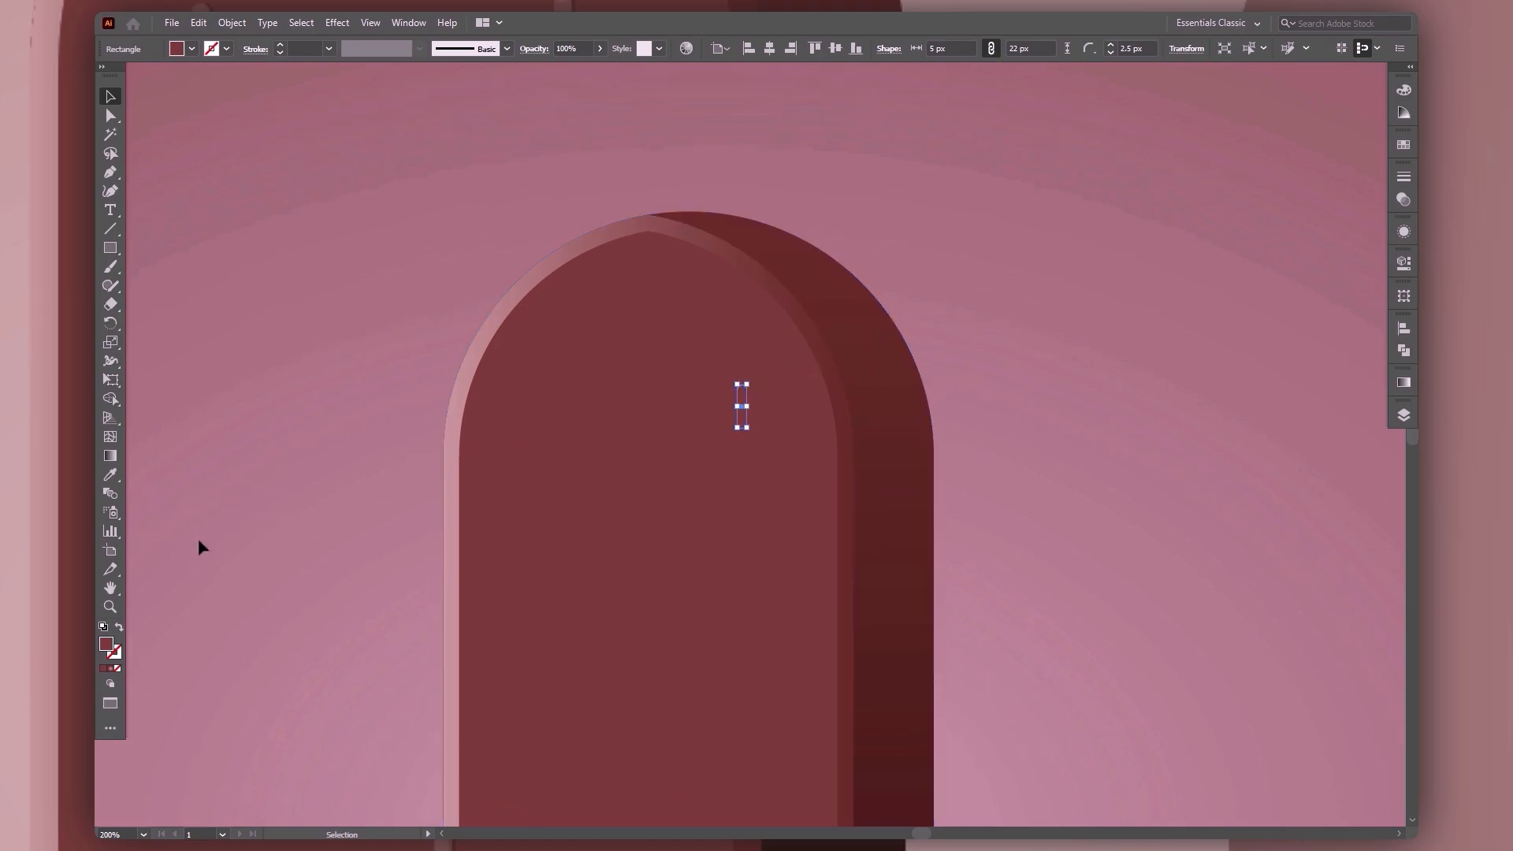
pyautogui.doubleClick(107, 644)
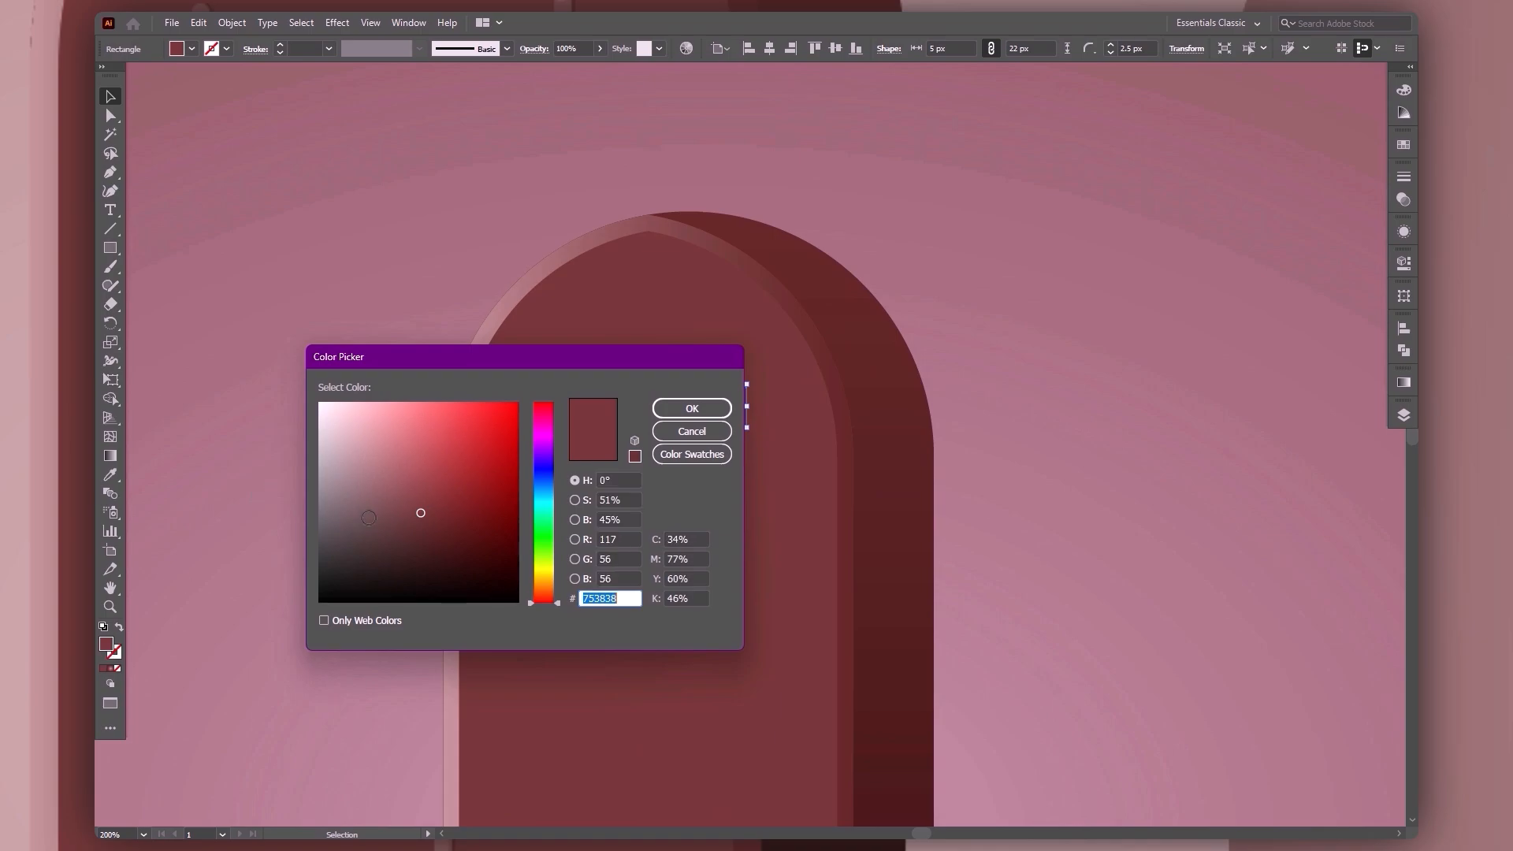
pyautogui.click(399, 494)
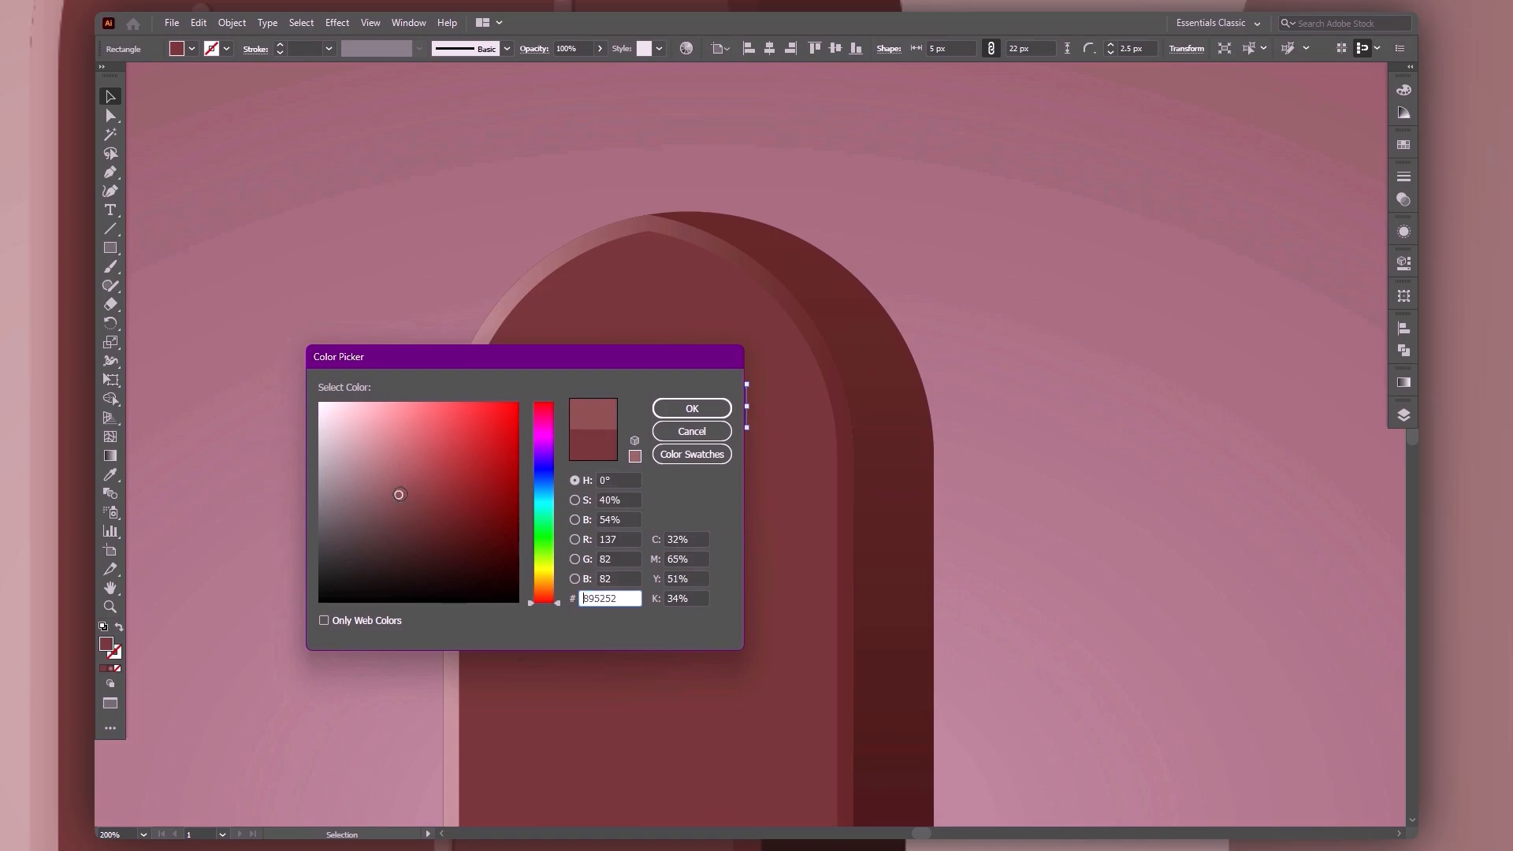
pyautogui.click(687, 409)
pyautogui.click(1035, 363)
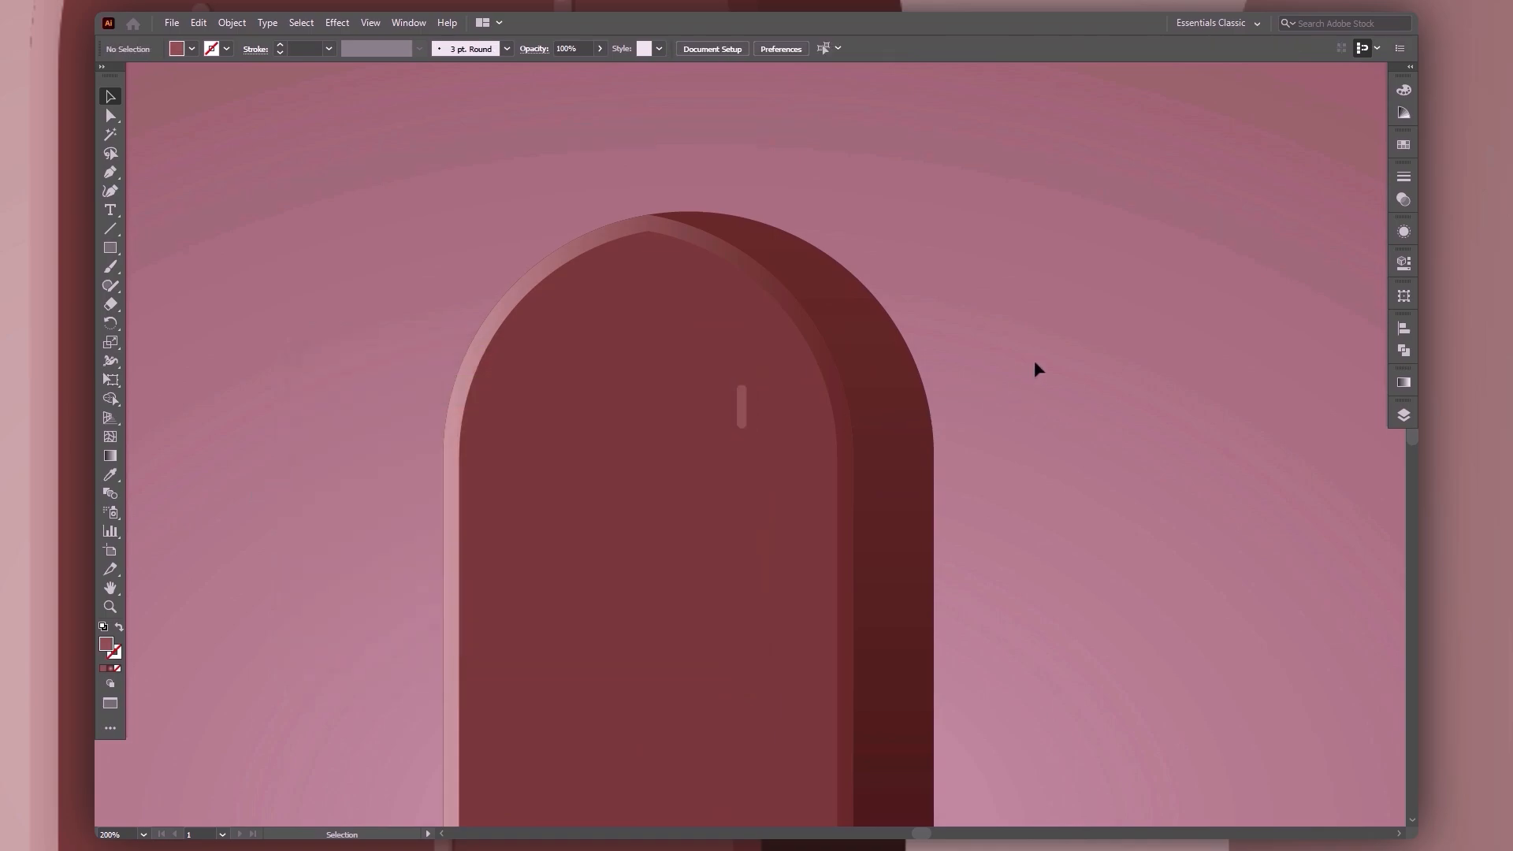
# Duplicate the small rounded bar in place and offset the copy slightly to the right.
pyautogui.click(745, 406)
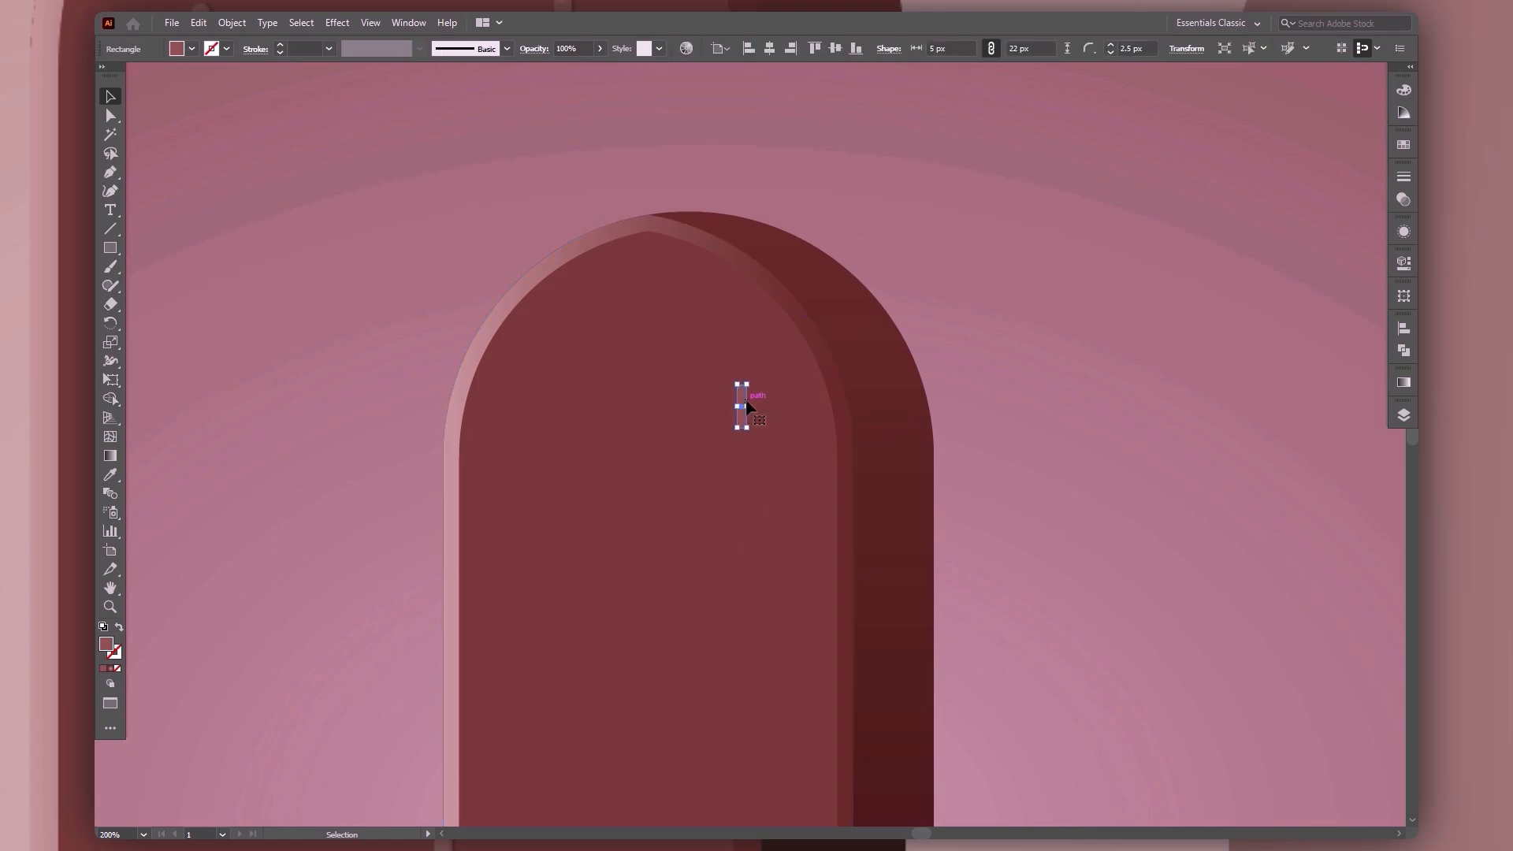
pyautogui.hotkey('ctrl', '+')
pyautogui.hotkey('ctrl', '+')
pyautogui.hotkey('ctrl', '+')
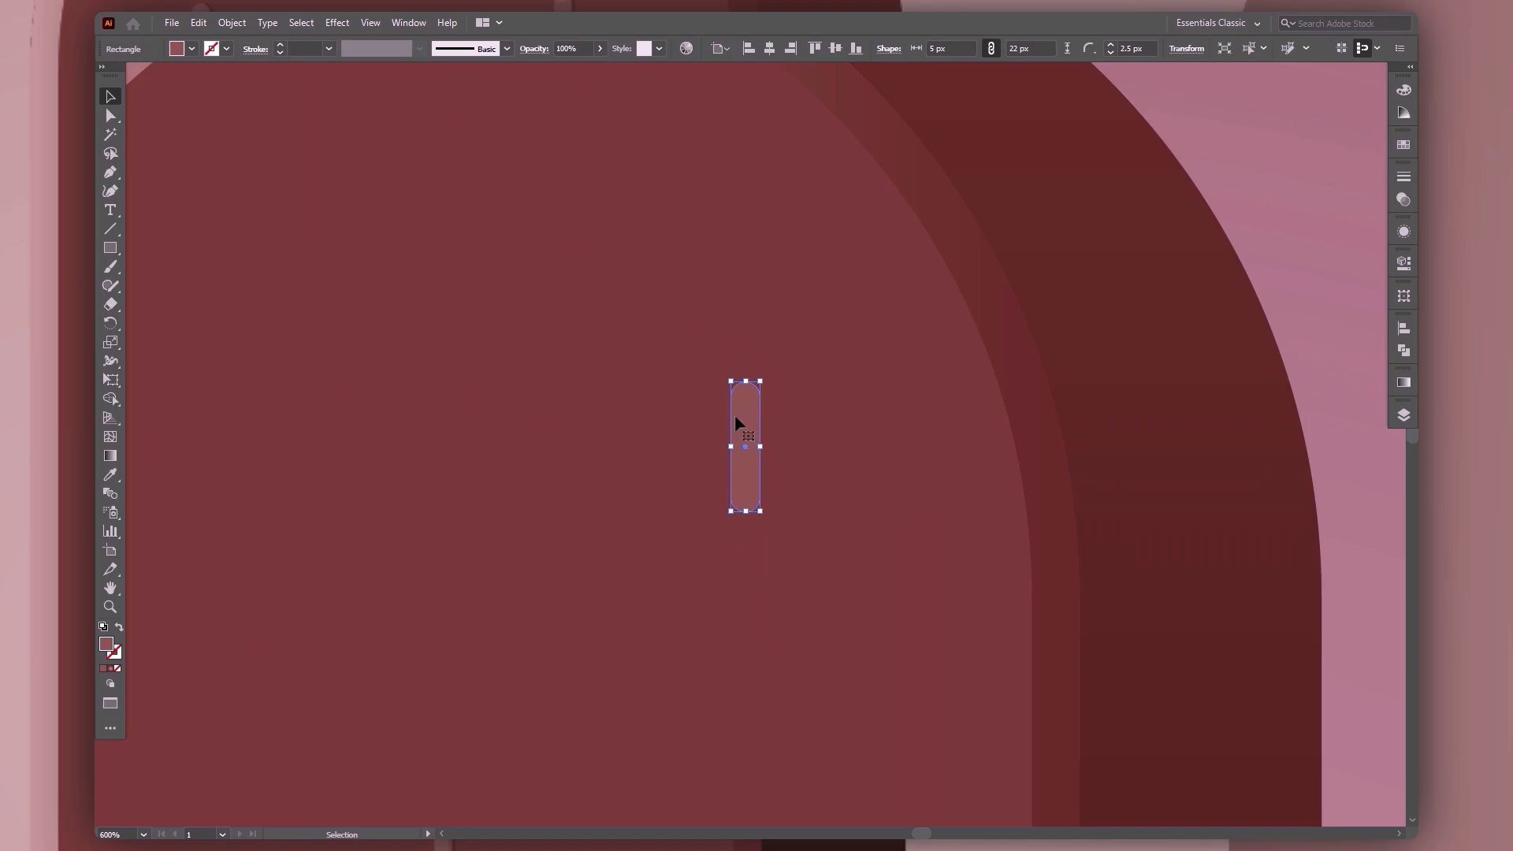
pyautogui.press('a')
pyautogui.hotkey('ctrl', 'c')
pyautogui.hotkey('ctrl', 'f')
pyautogui.press('Right')
pyautogui.press('Right')
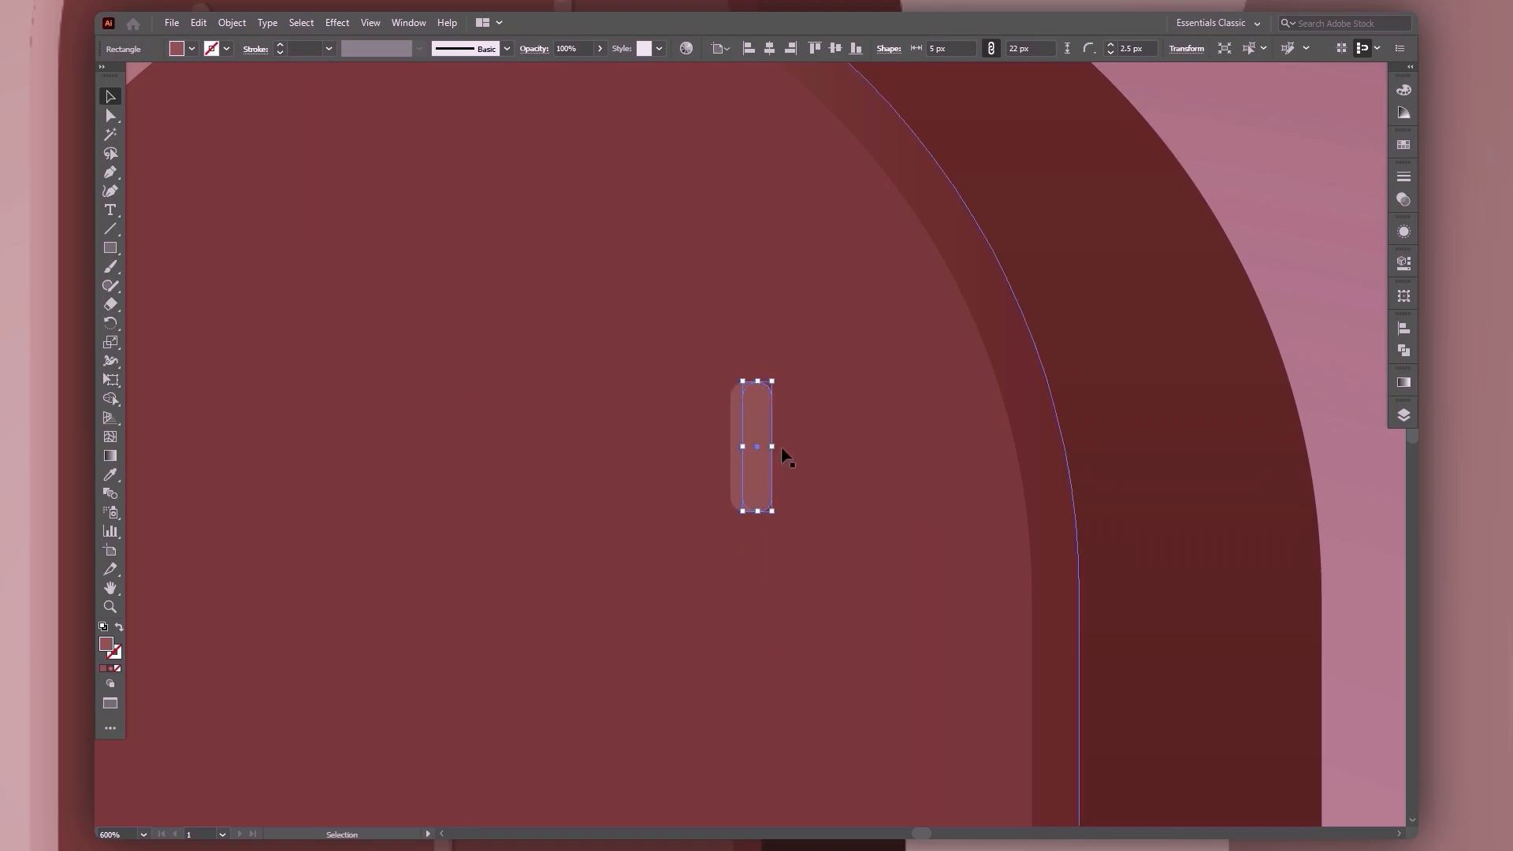
pyautogui.press('Left')
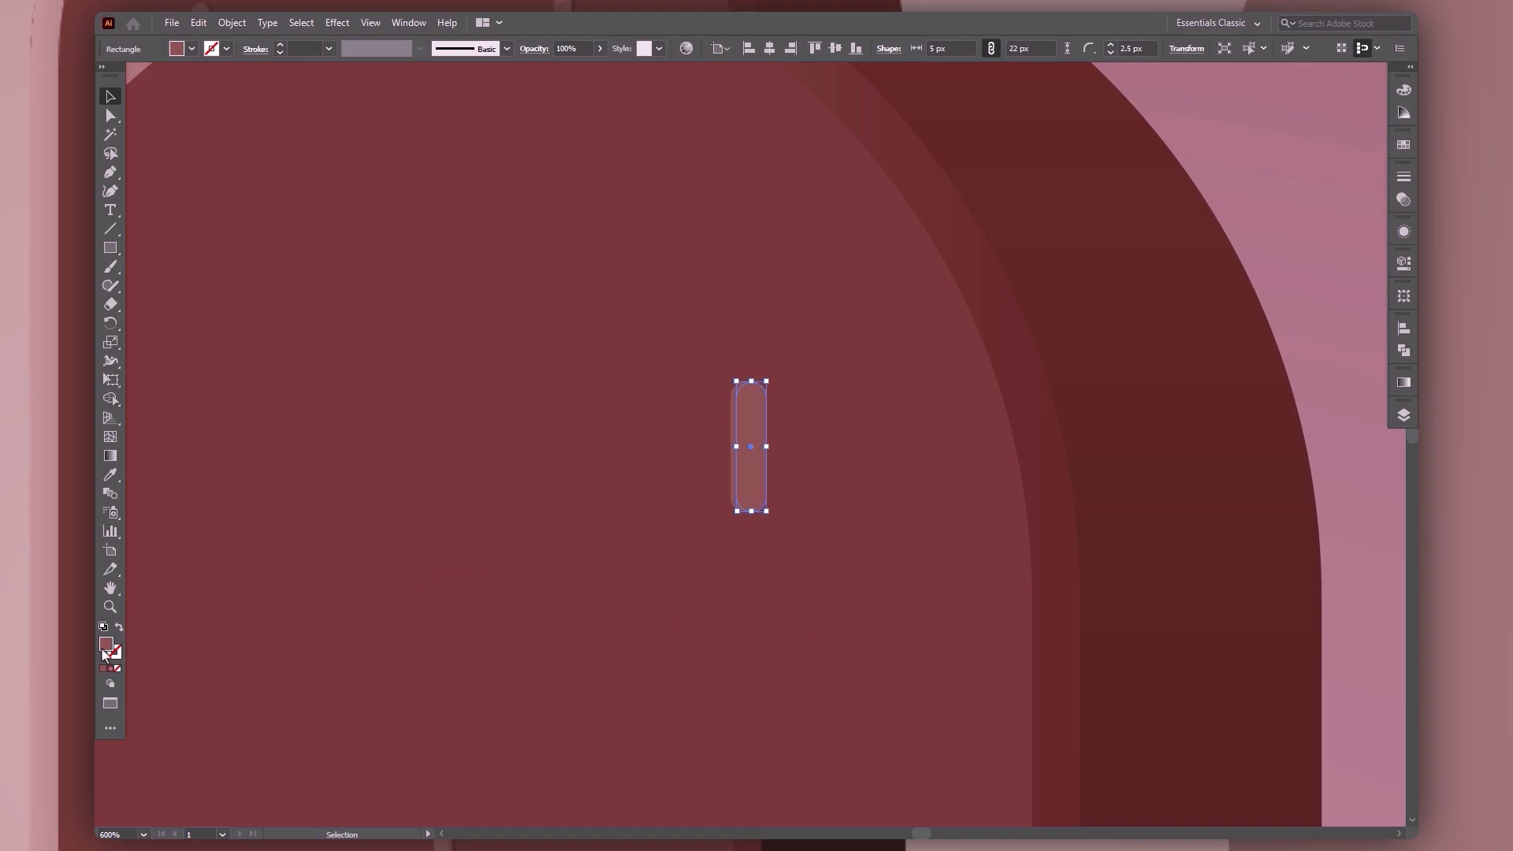
# Sample the front face color for the offset bar copy and darken it into a shadow tone.
pyautogui.press('i')
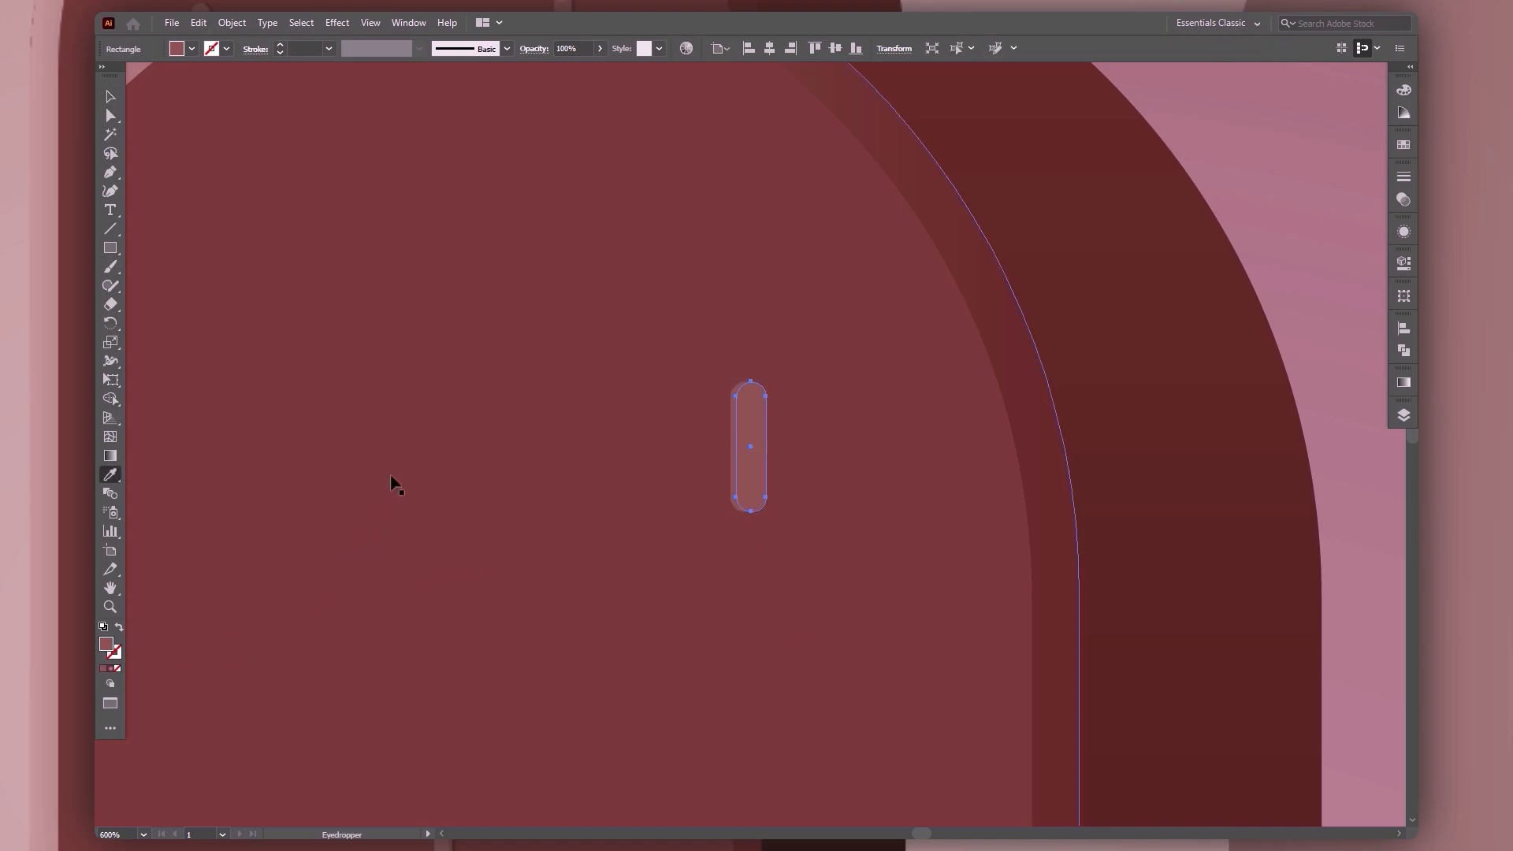
pyautogui.click(393, 478)
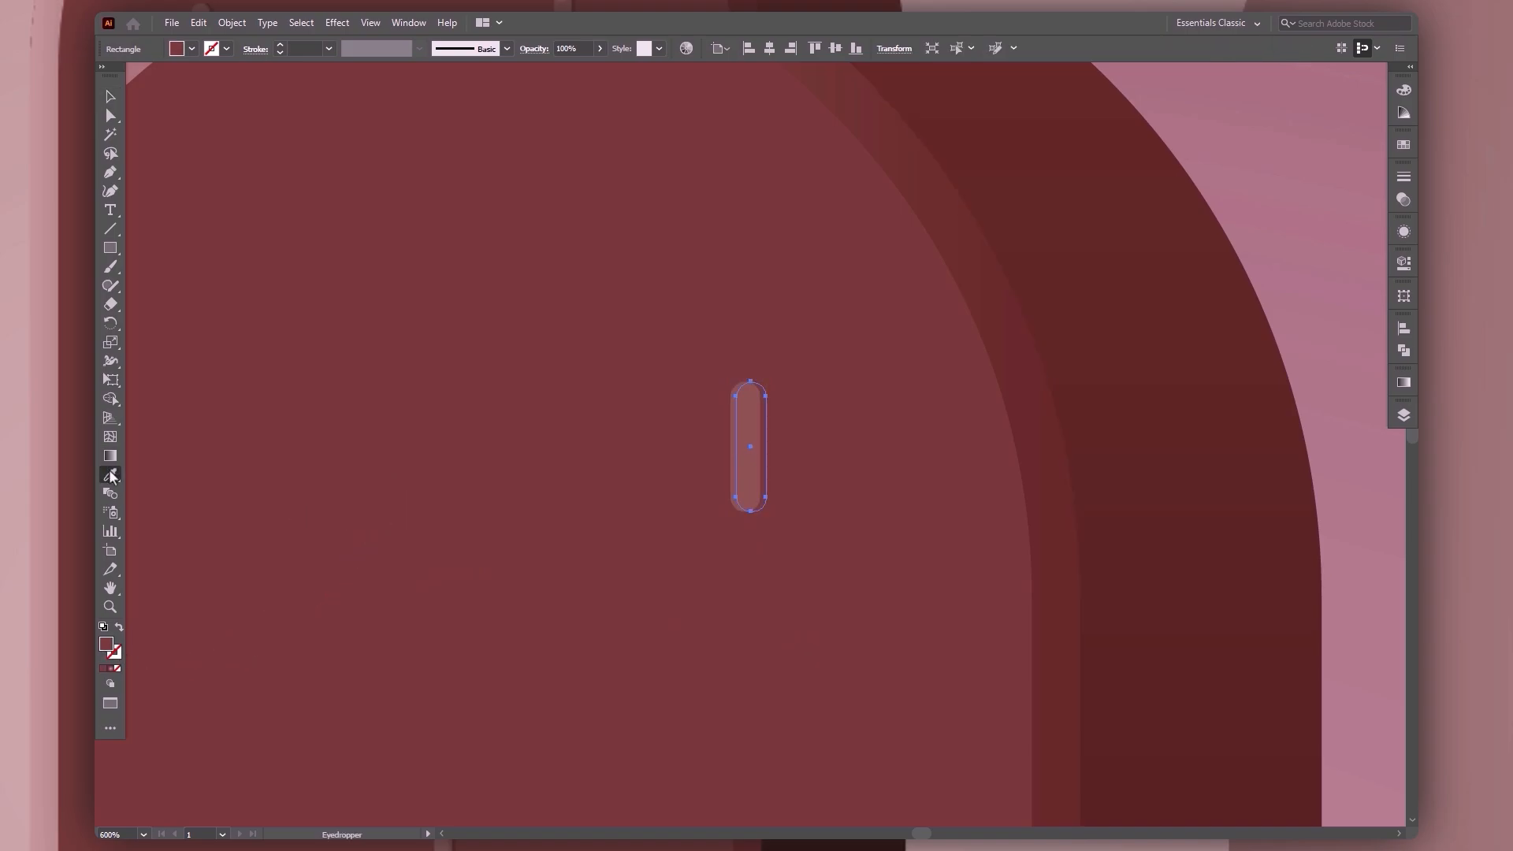
pyautogui.doubleClick(110, 648)
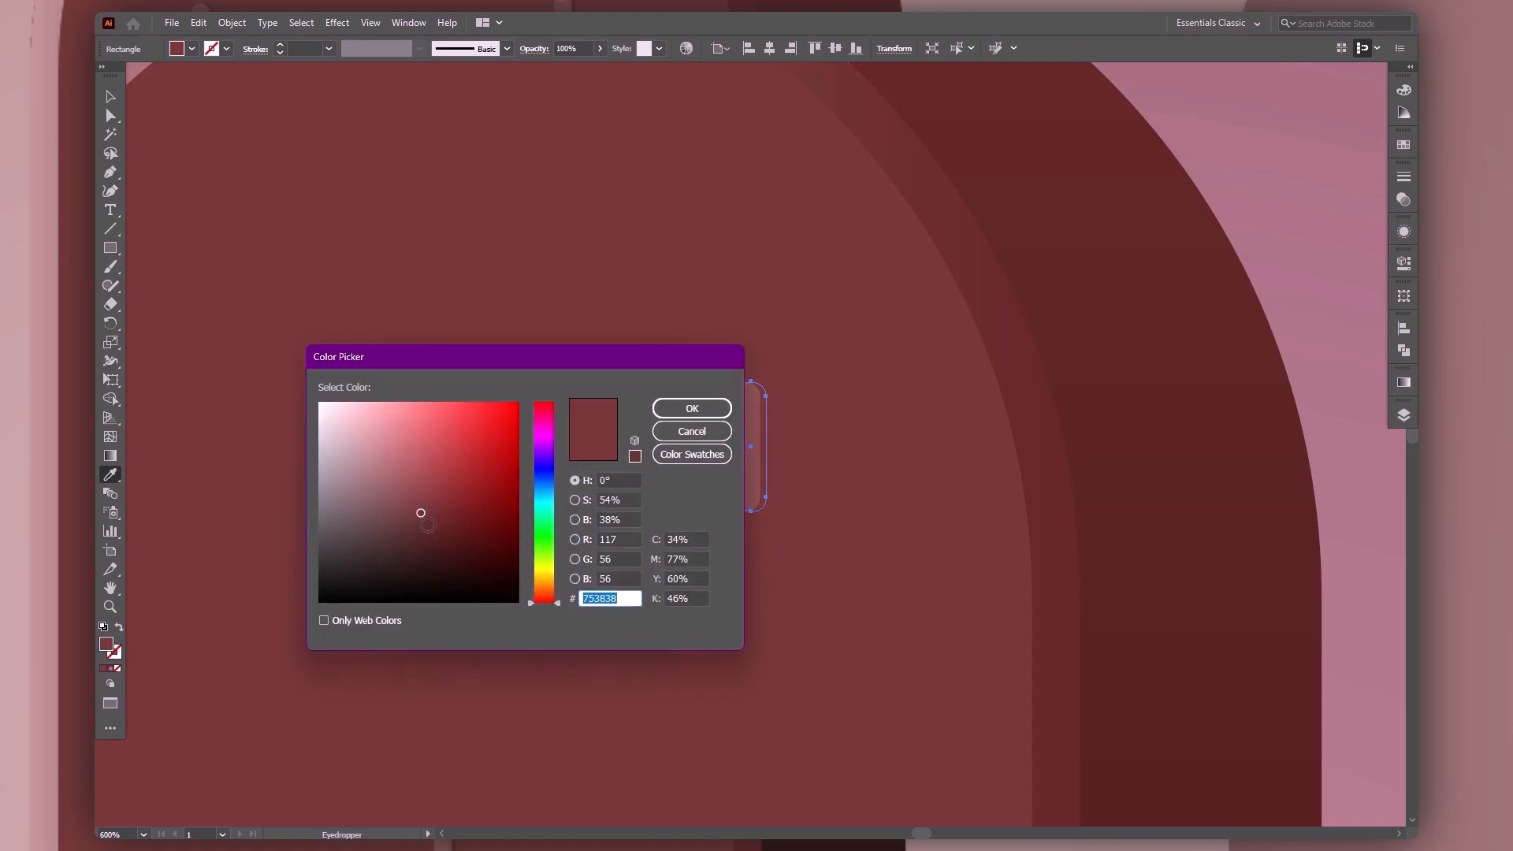
pyautogui.click(427, 526)
pyautogui.click(687, 409)
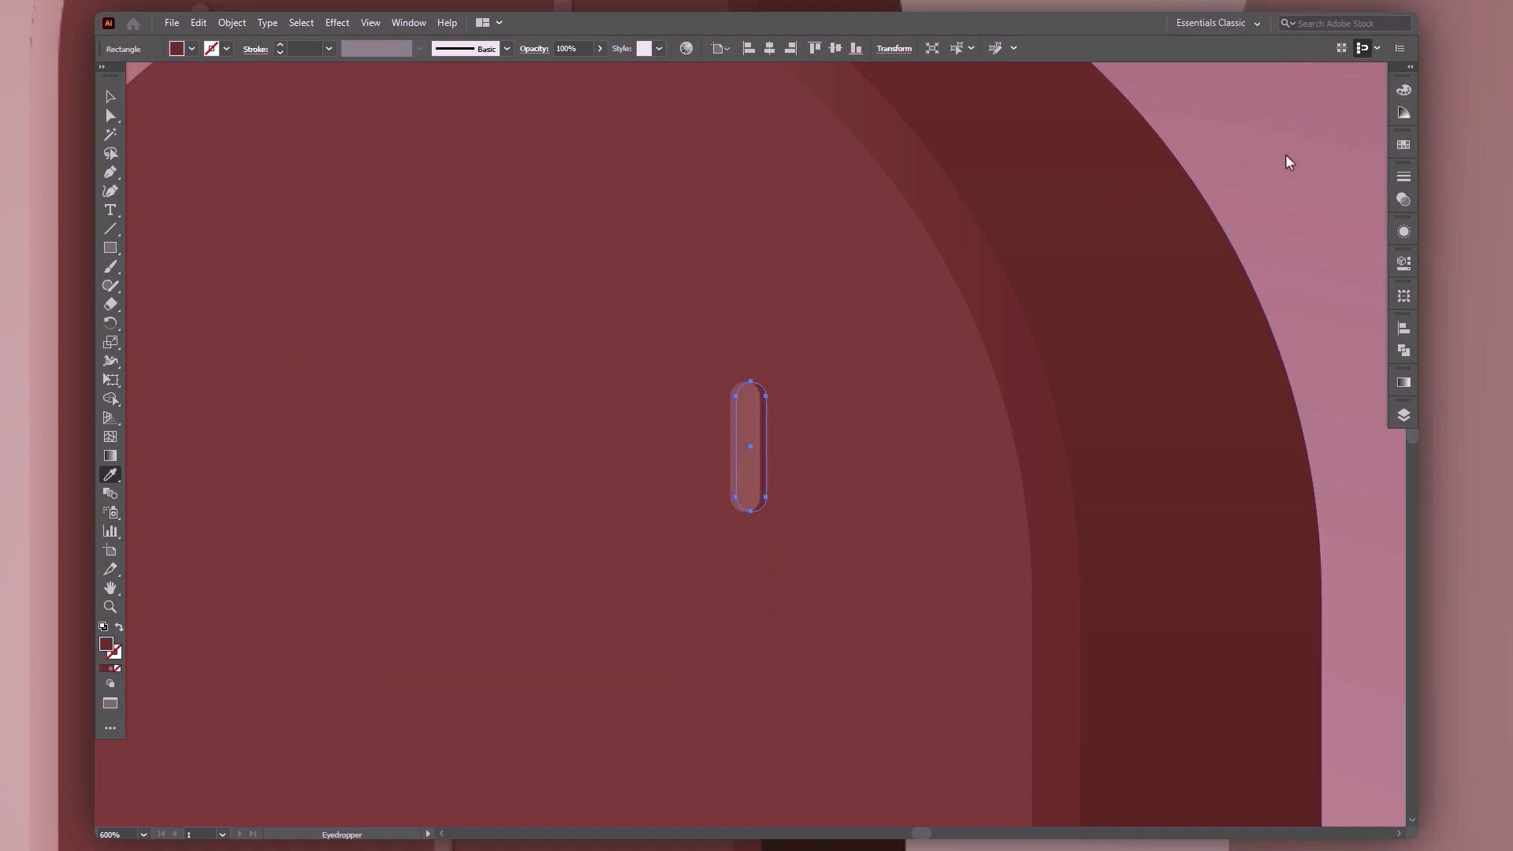
pyautogui.press('v')
pyautogui.hotkey('ctrl', 'shift', 'a')
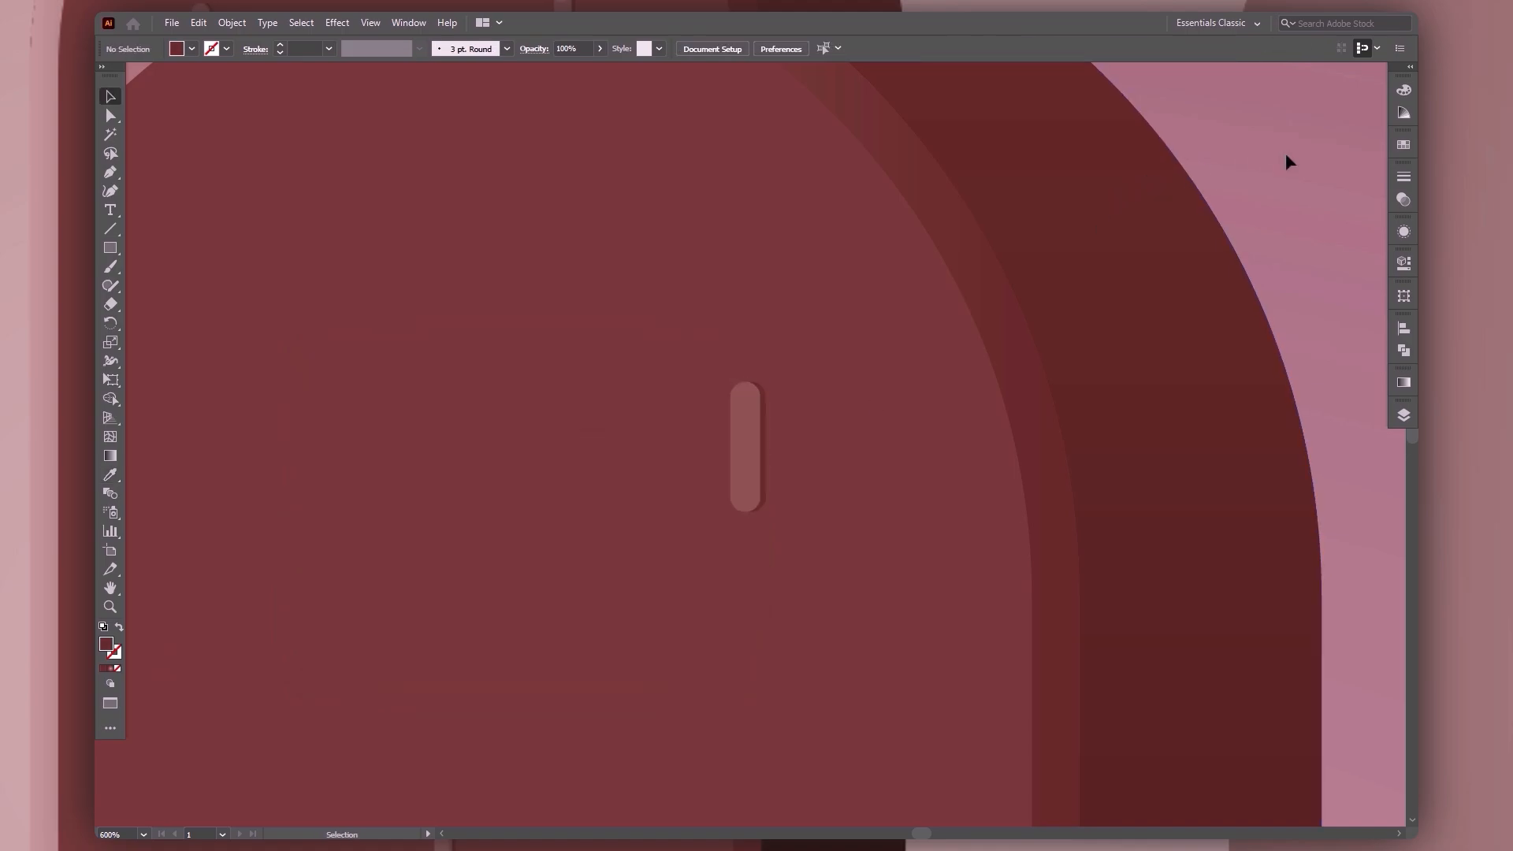
# Duplicate the light bar in place, shorten the copy to 13.2 px high and nudge it slightly left.
pyautogui.click(751, 451)
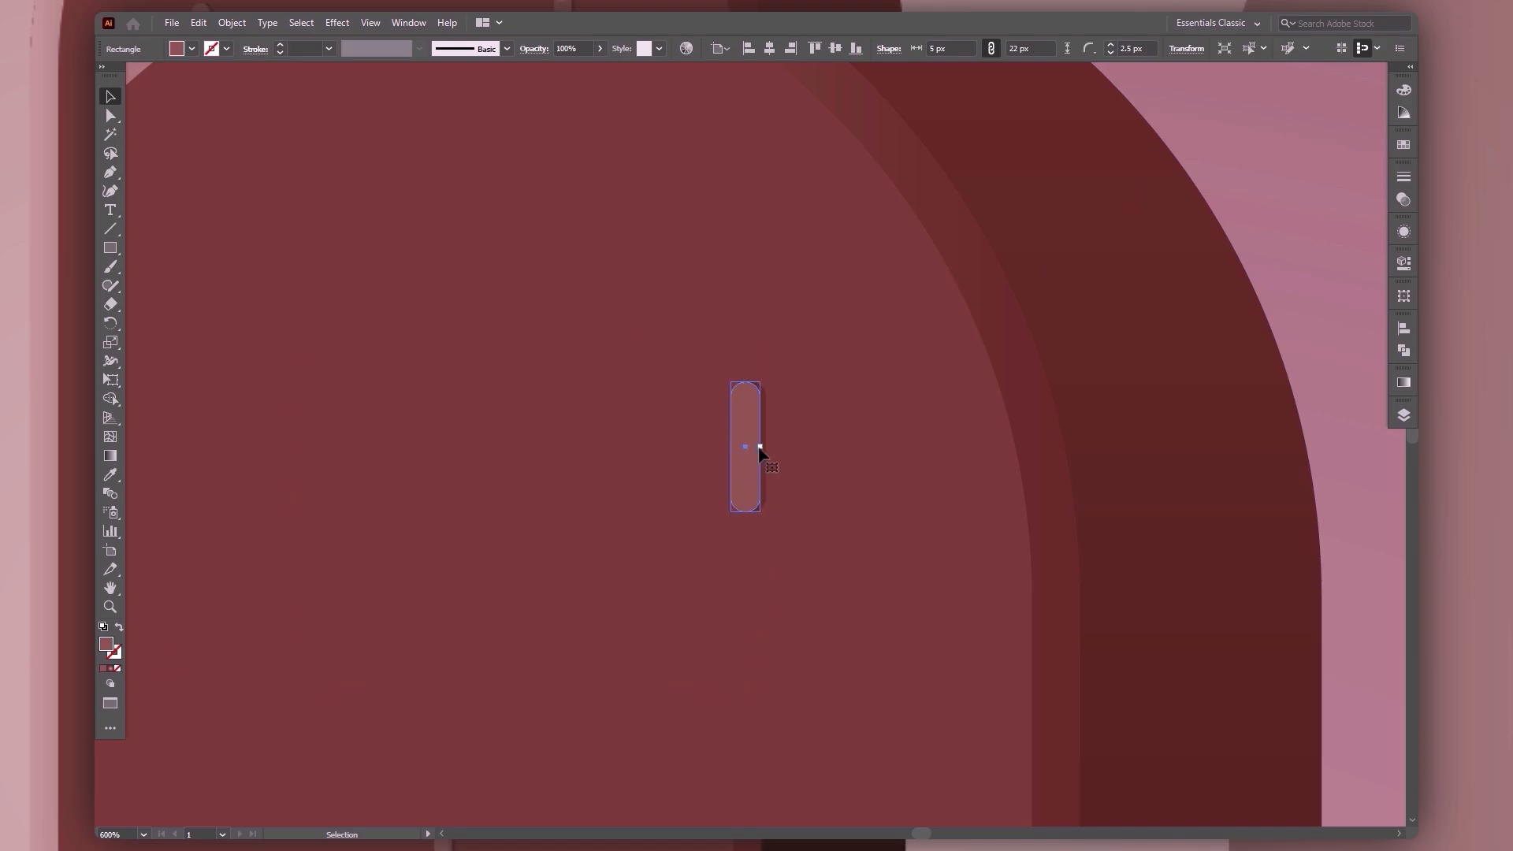
pyautogui.moveTo(760, 450); pyautogui.dragTo(757, 449)
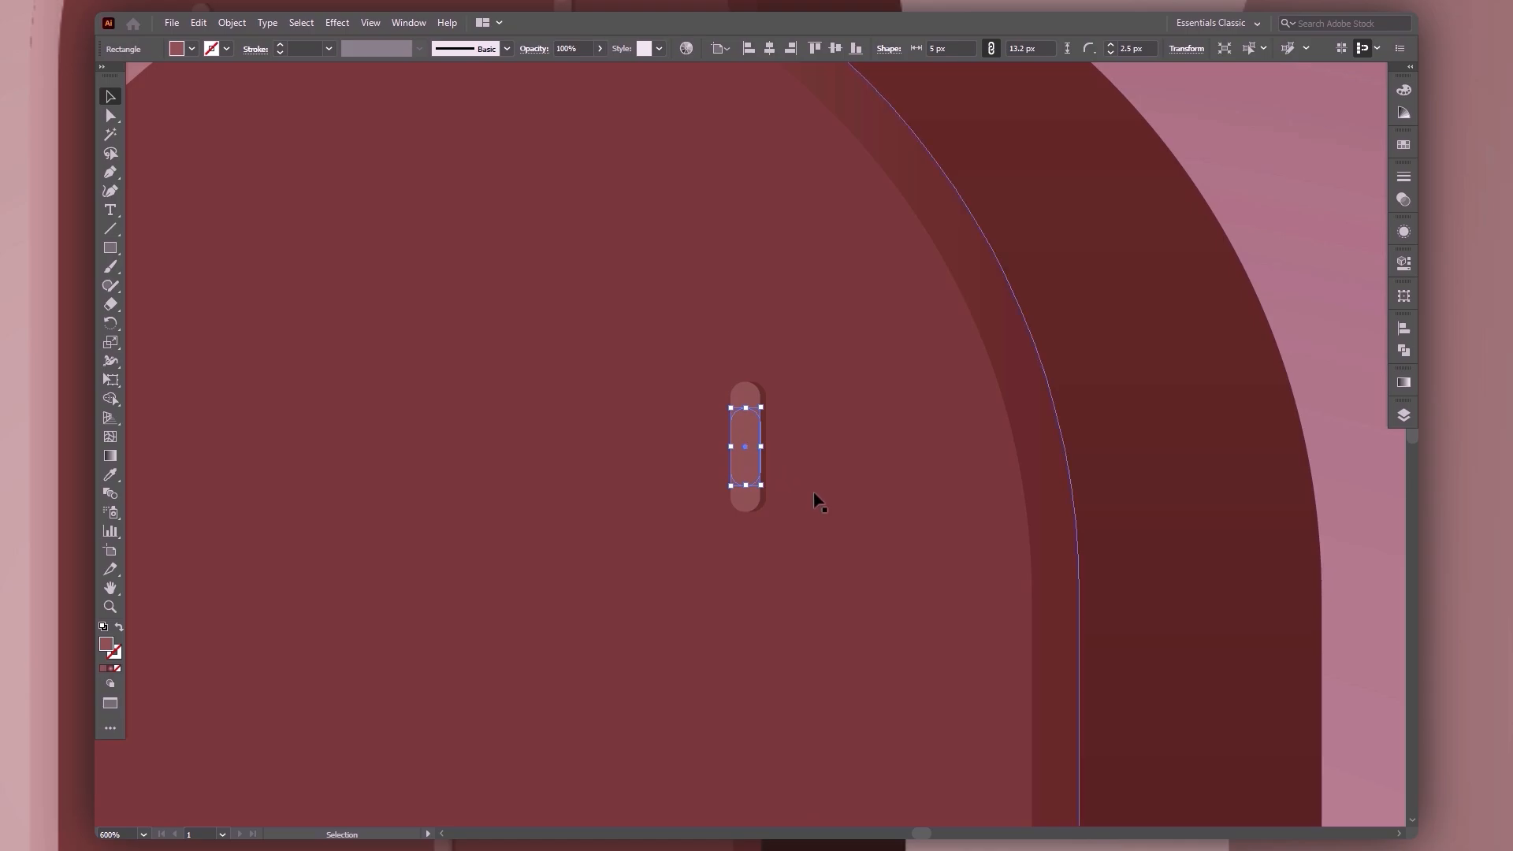
pyautogui.press('Left')
pyautogui.press('Left')
pyautogui.press('Right')
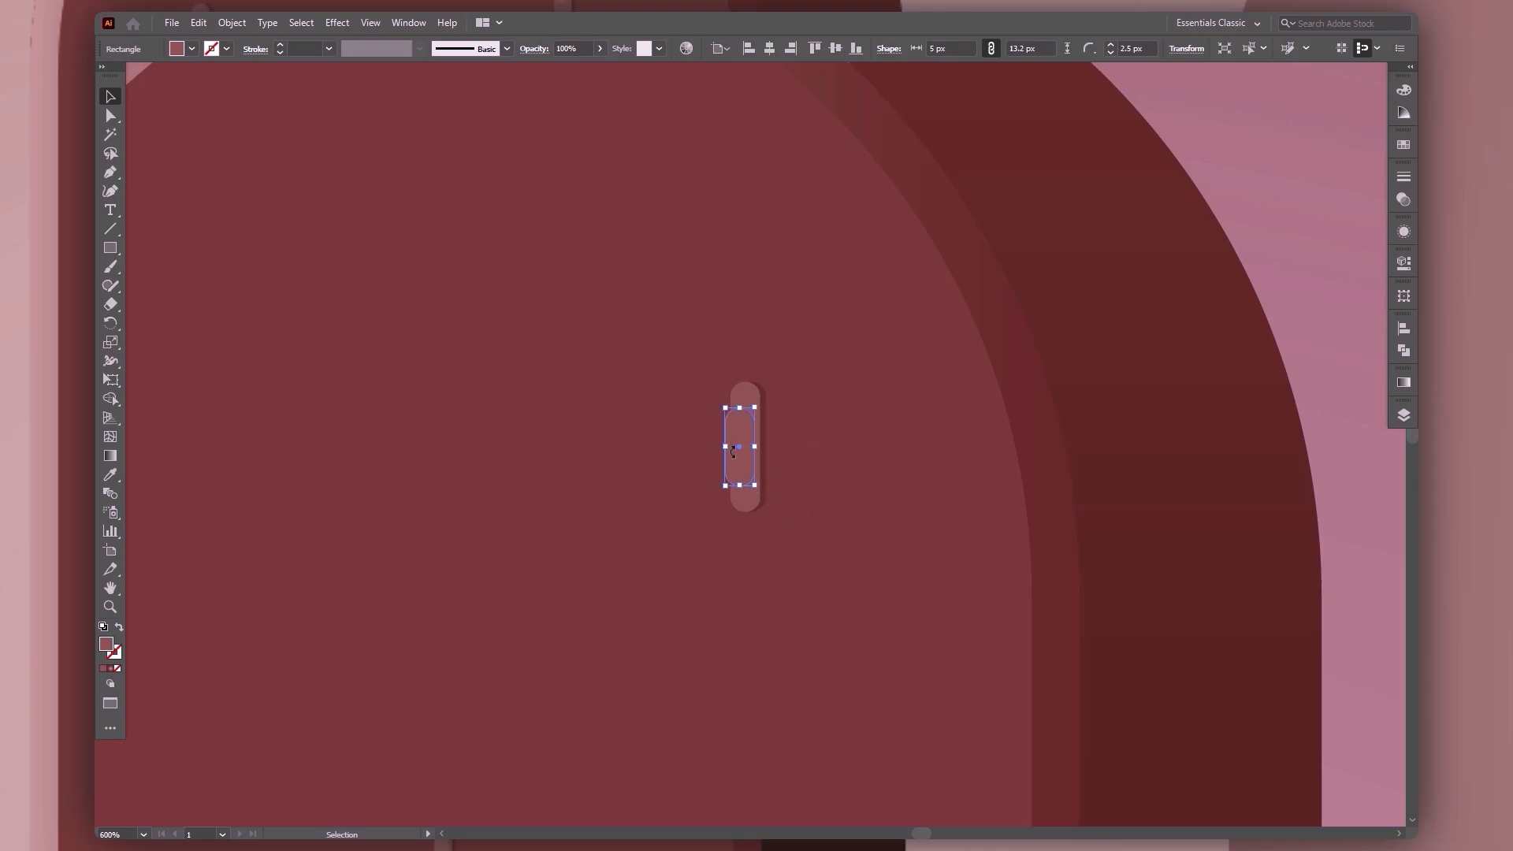
# Narrow the short bar copy to 4 px against the light bar's left edge and round its corners to 2 px.
pyautogui.press('a')
pyautogui.moveTo(742, 430); pyautogui.dragTo(763, 320)
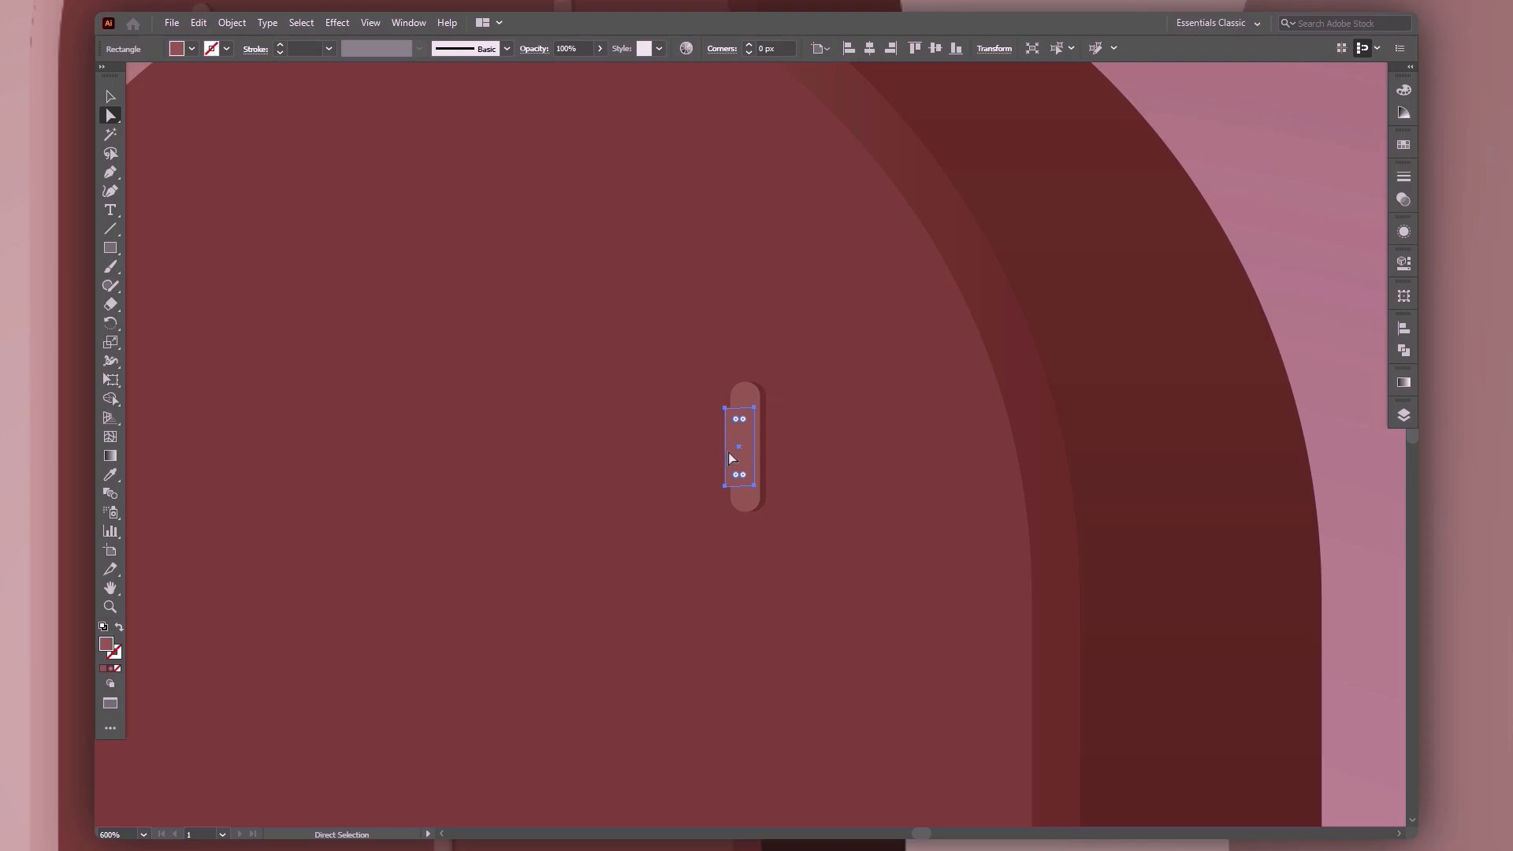
pyautogui.press('v')
pyautogui.moveTo(726, 447); pyautogui.dragTo(822, 544)
pyautogui.press('a')
# Recolor the short inner bar to a slightly lighter red as a highlight.
pyautogui.doubleClick(105, 650)
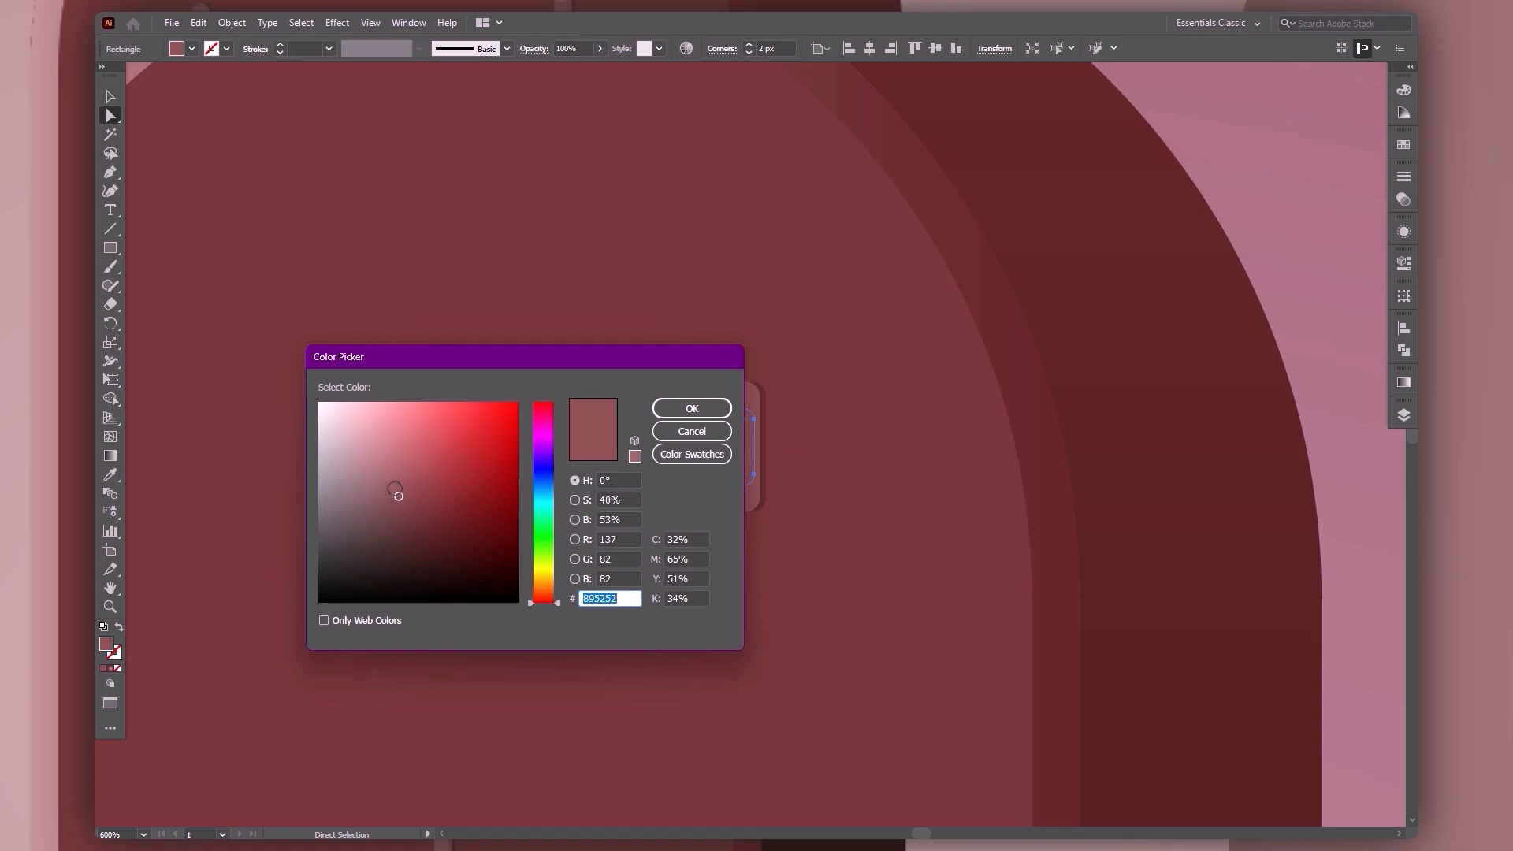
pyautogui.click(692, 409)
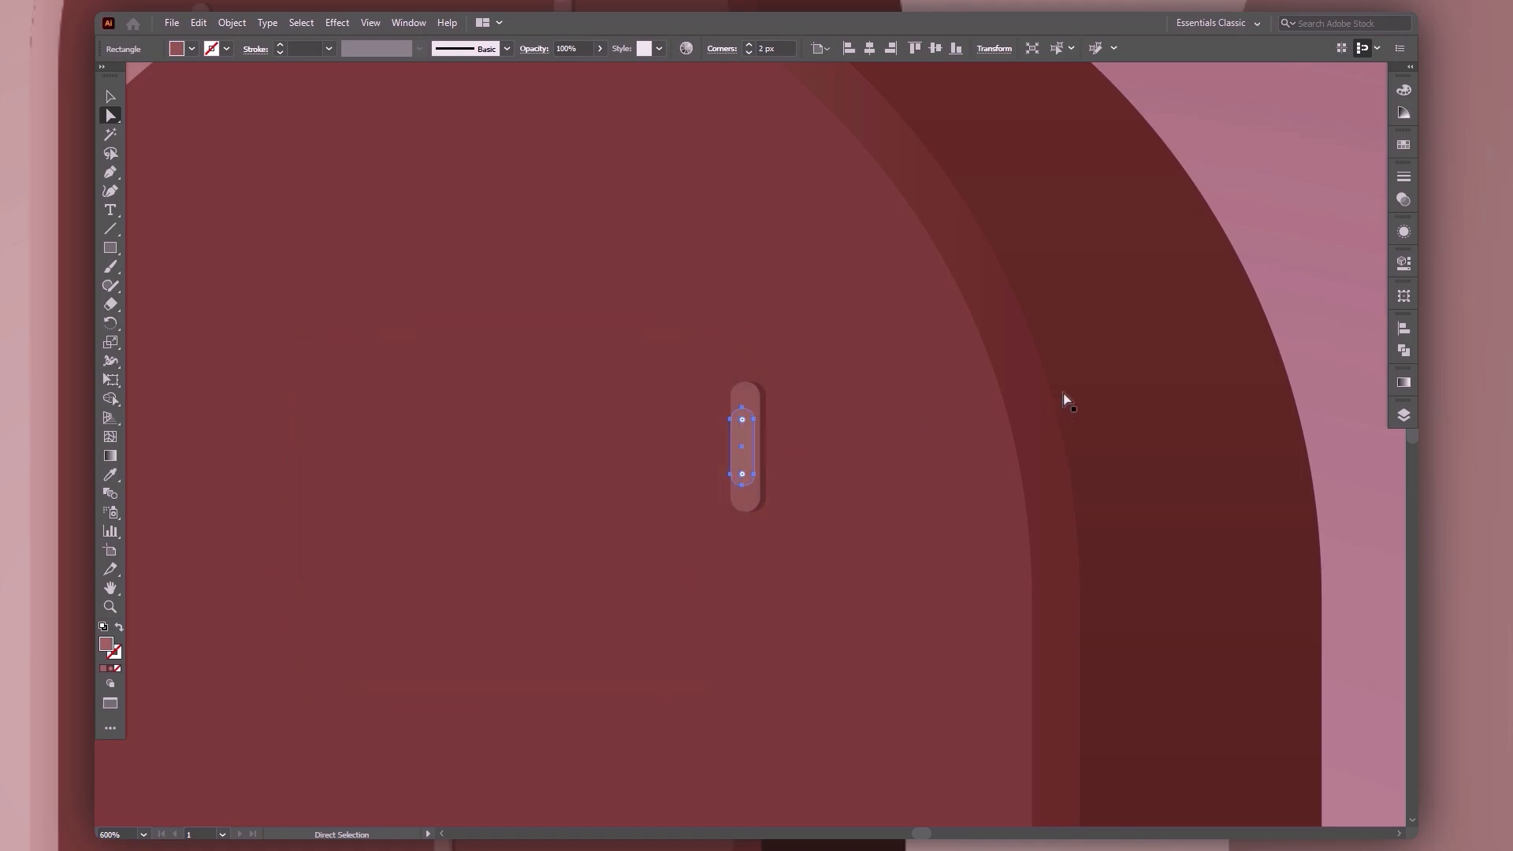
pyautogui.press('v')
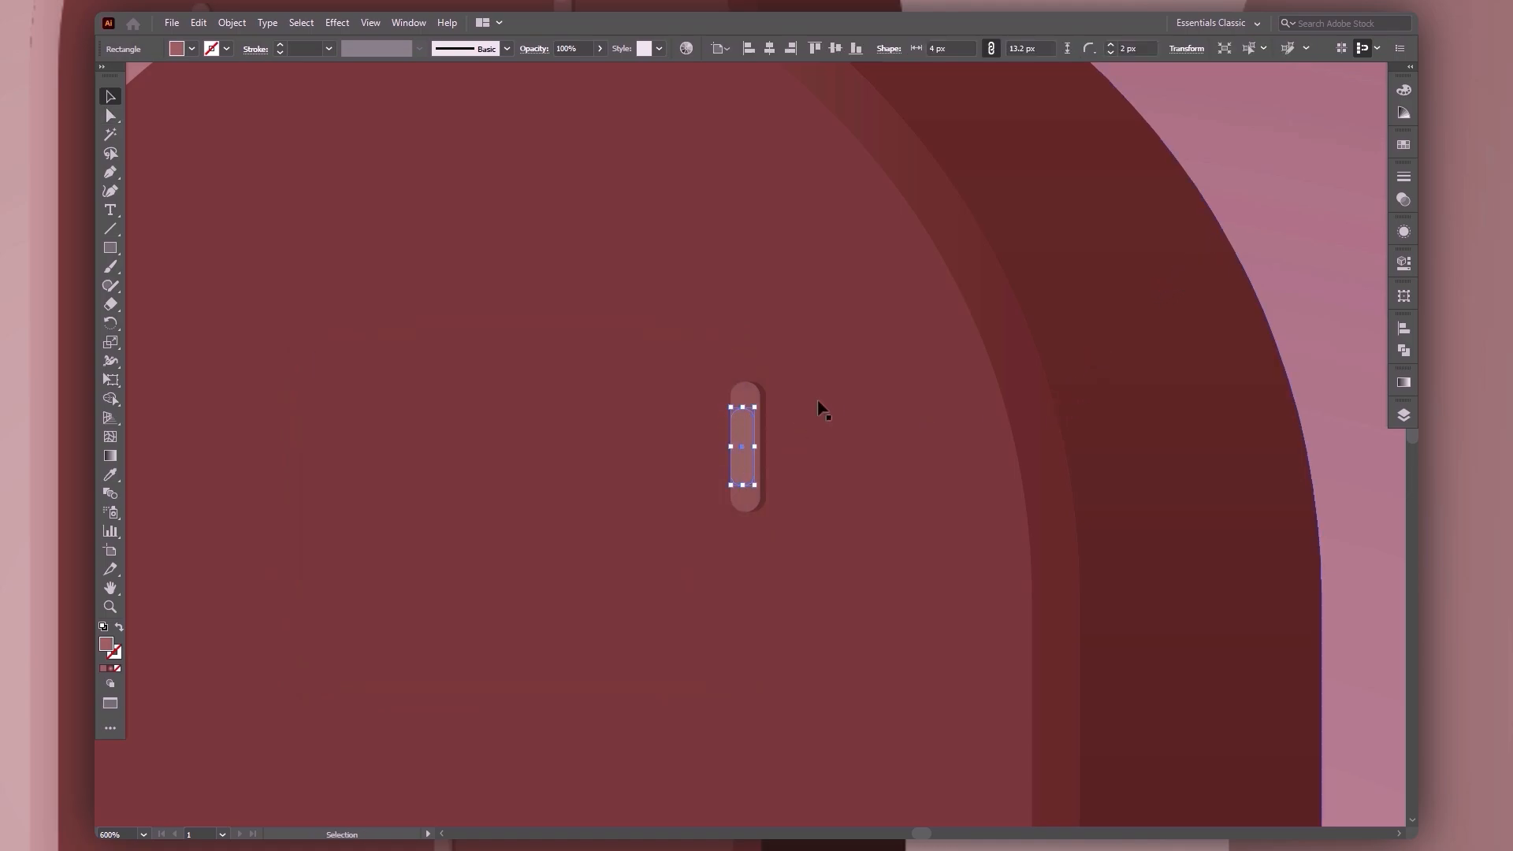
# Select the light bar, its shadow and its highlight, and group the three shapes.
pyautogui.click(762, 473)
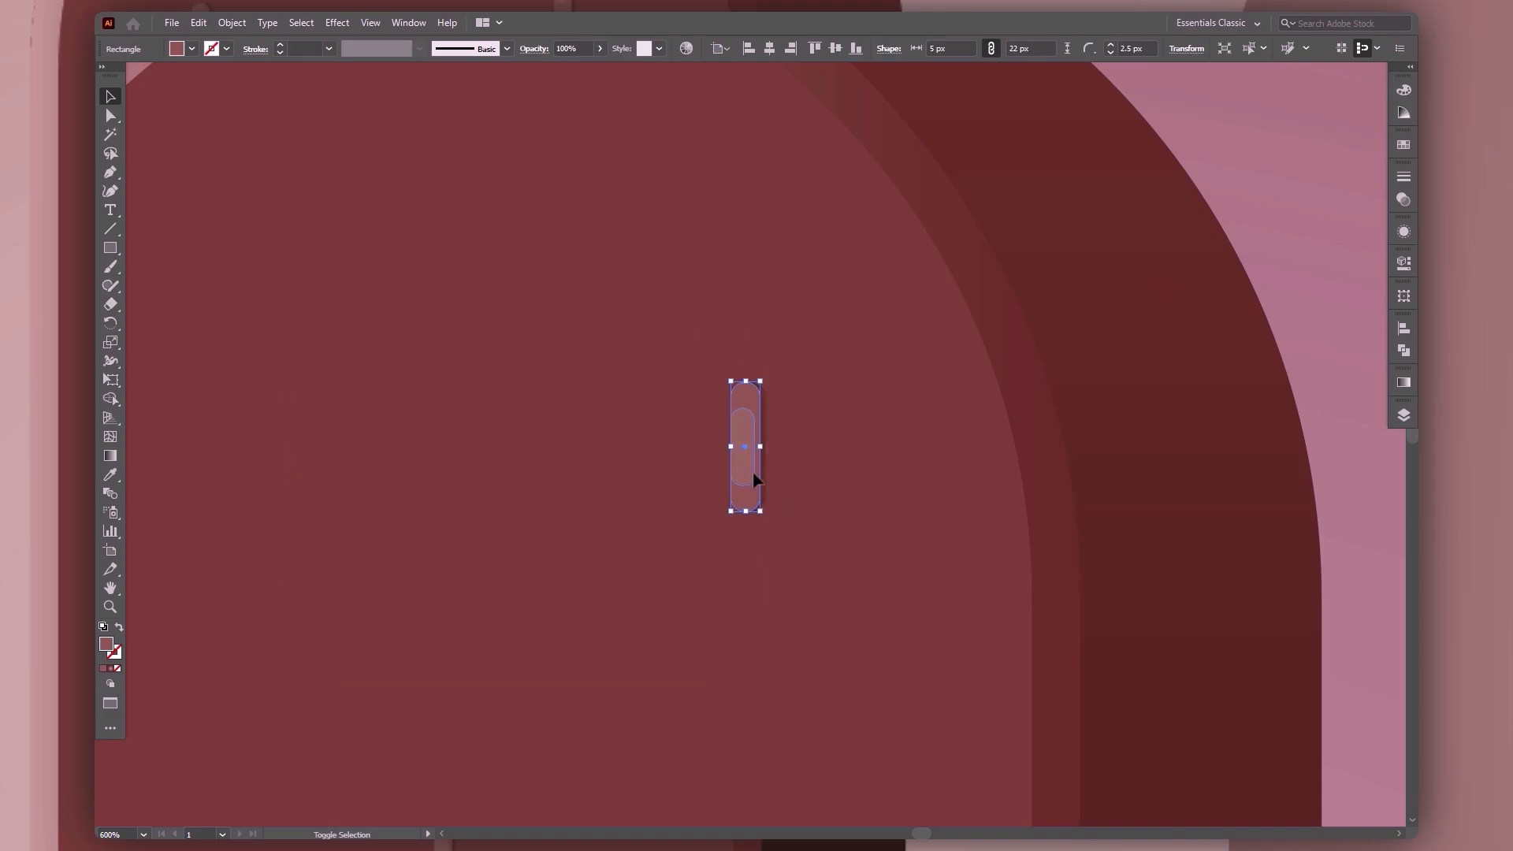
pyautogui.keyDown('shift'); pyautogui.click(752, 481); pyautogui.keyUp('shift')
pyautogui.rightClick(757, 475)
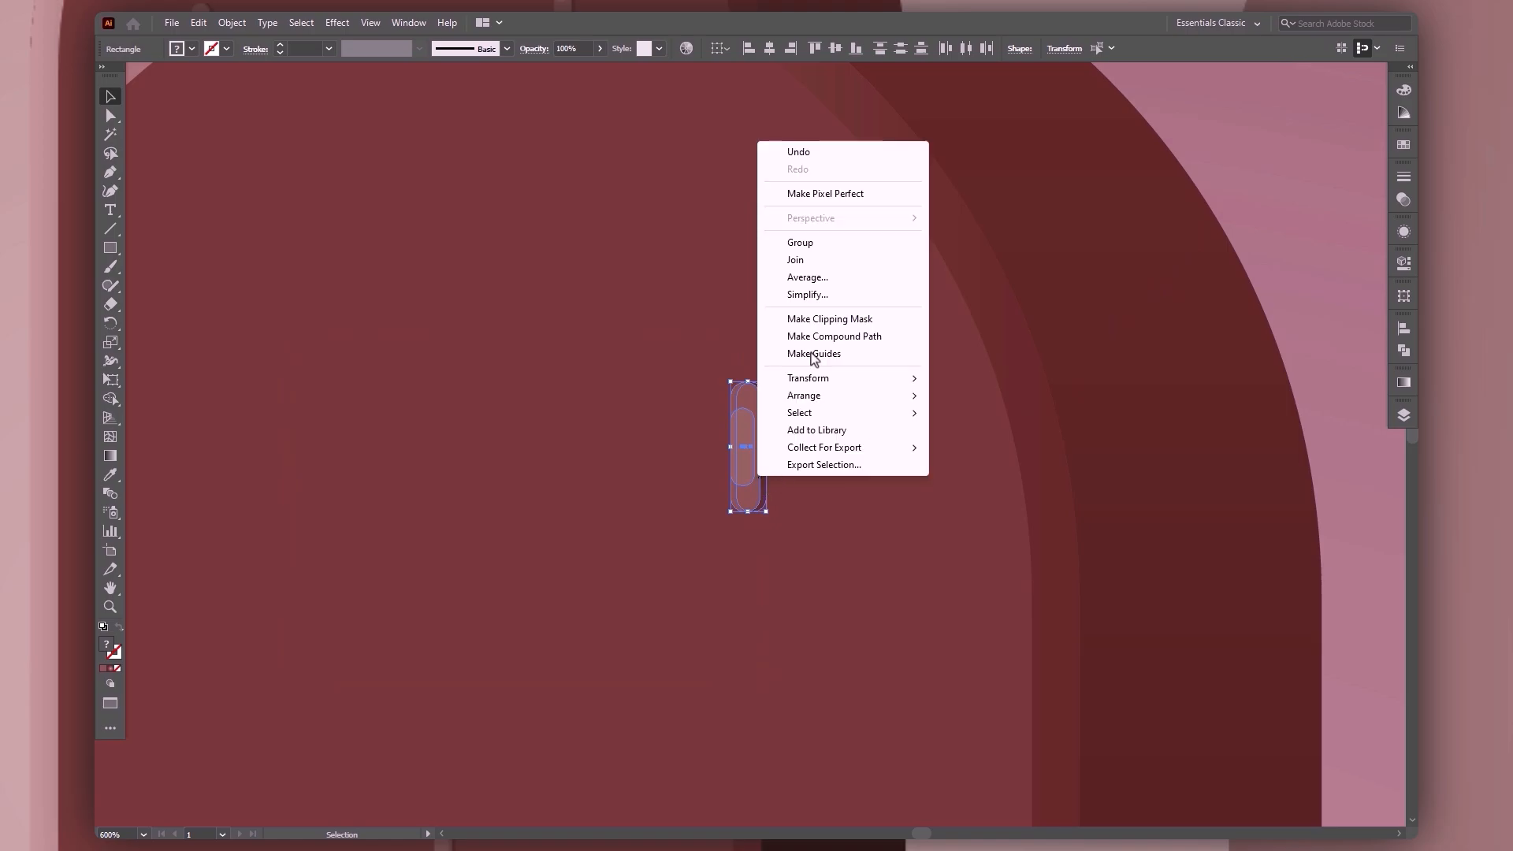
pyautogui.click(798, 245)
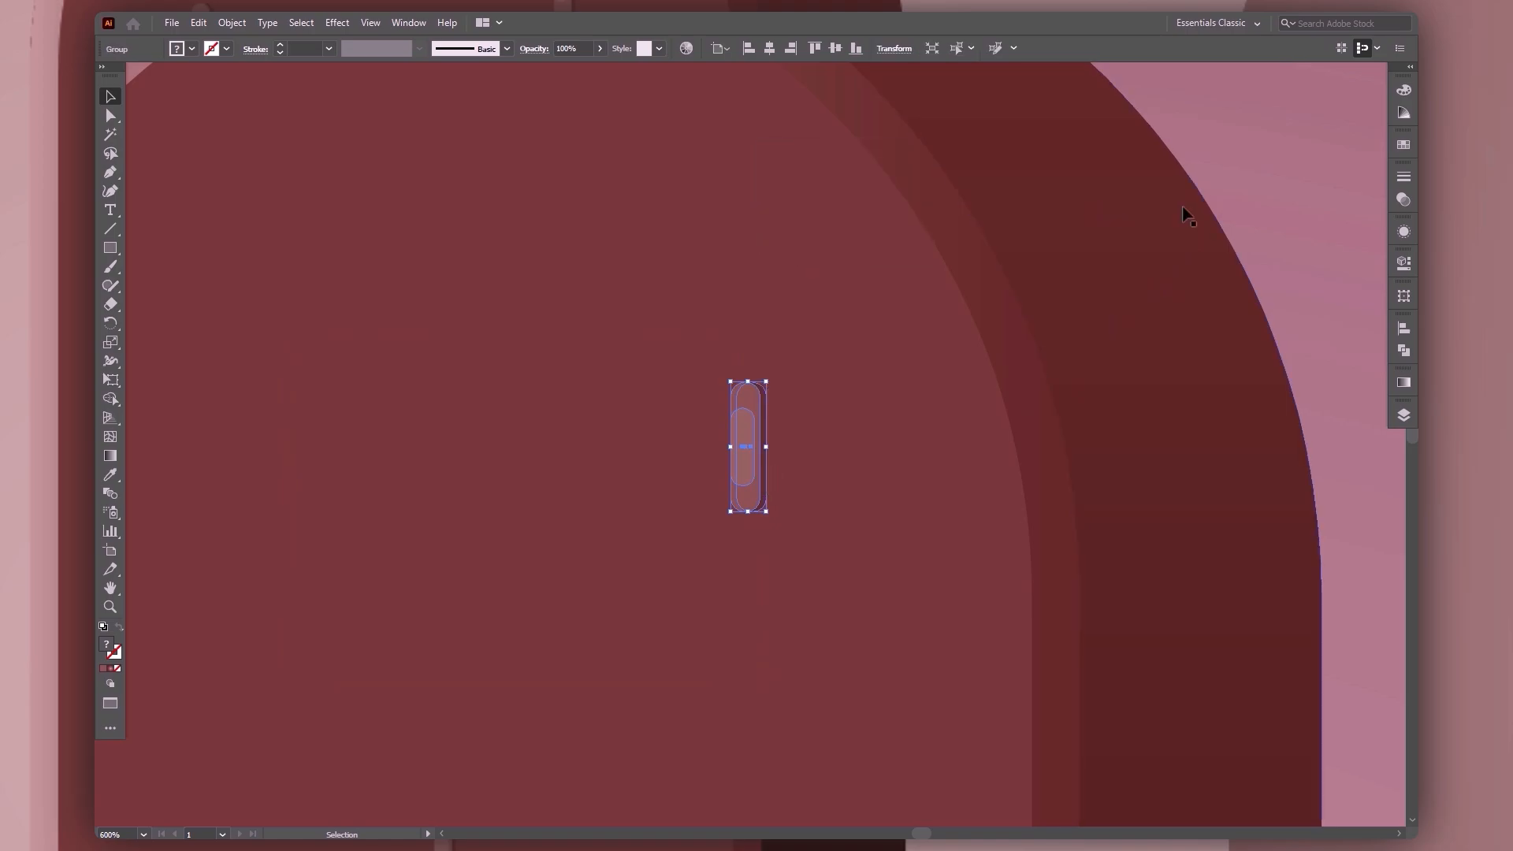
pyautogui.hotkey('ctrl', '0')
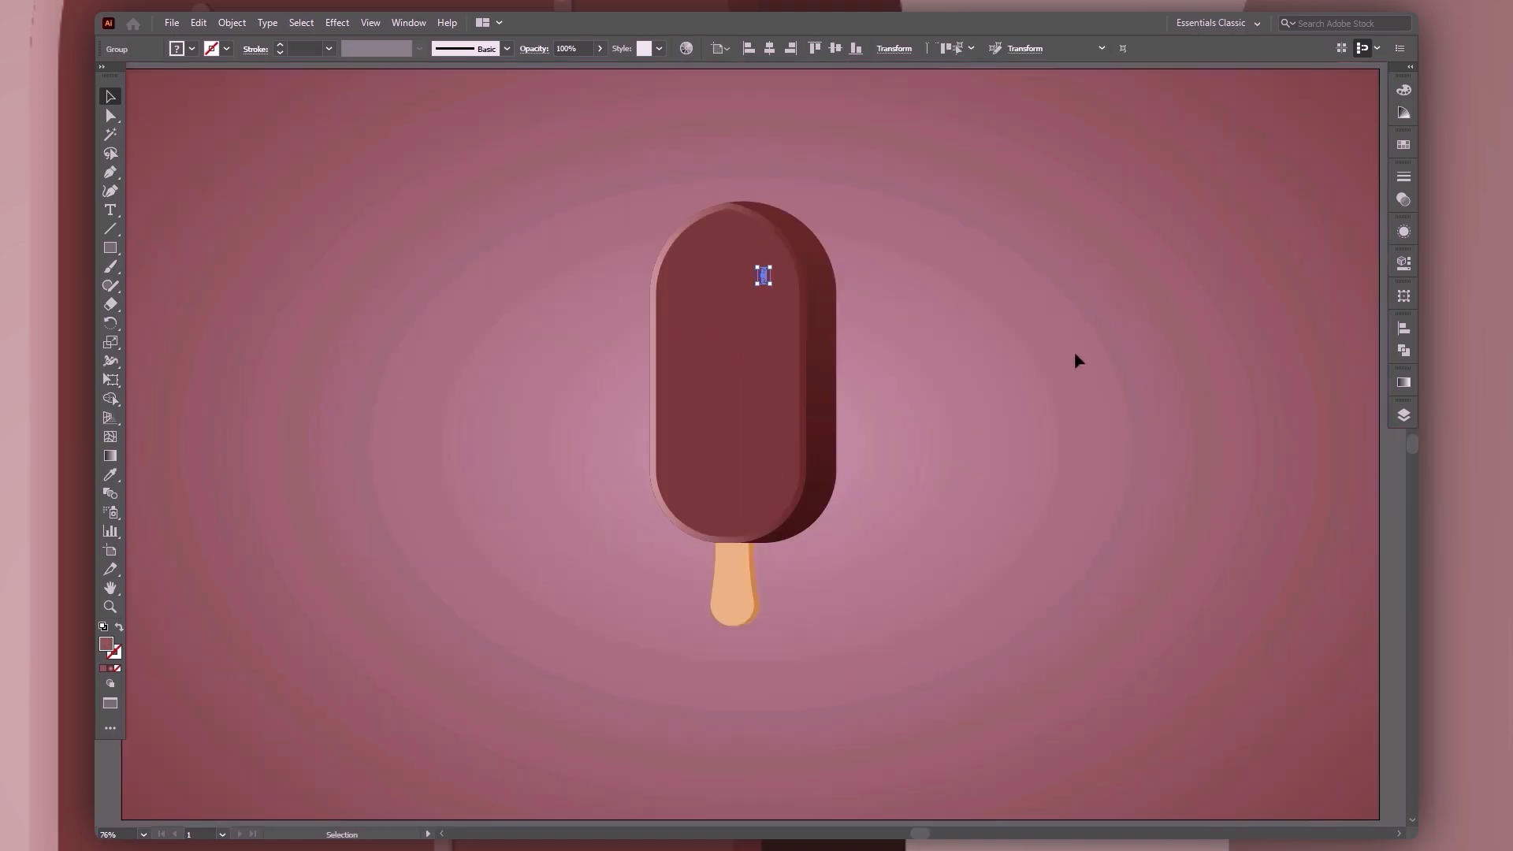
pyautogui.click(1075, 354)
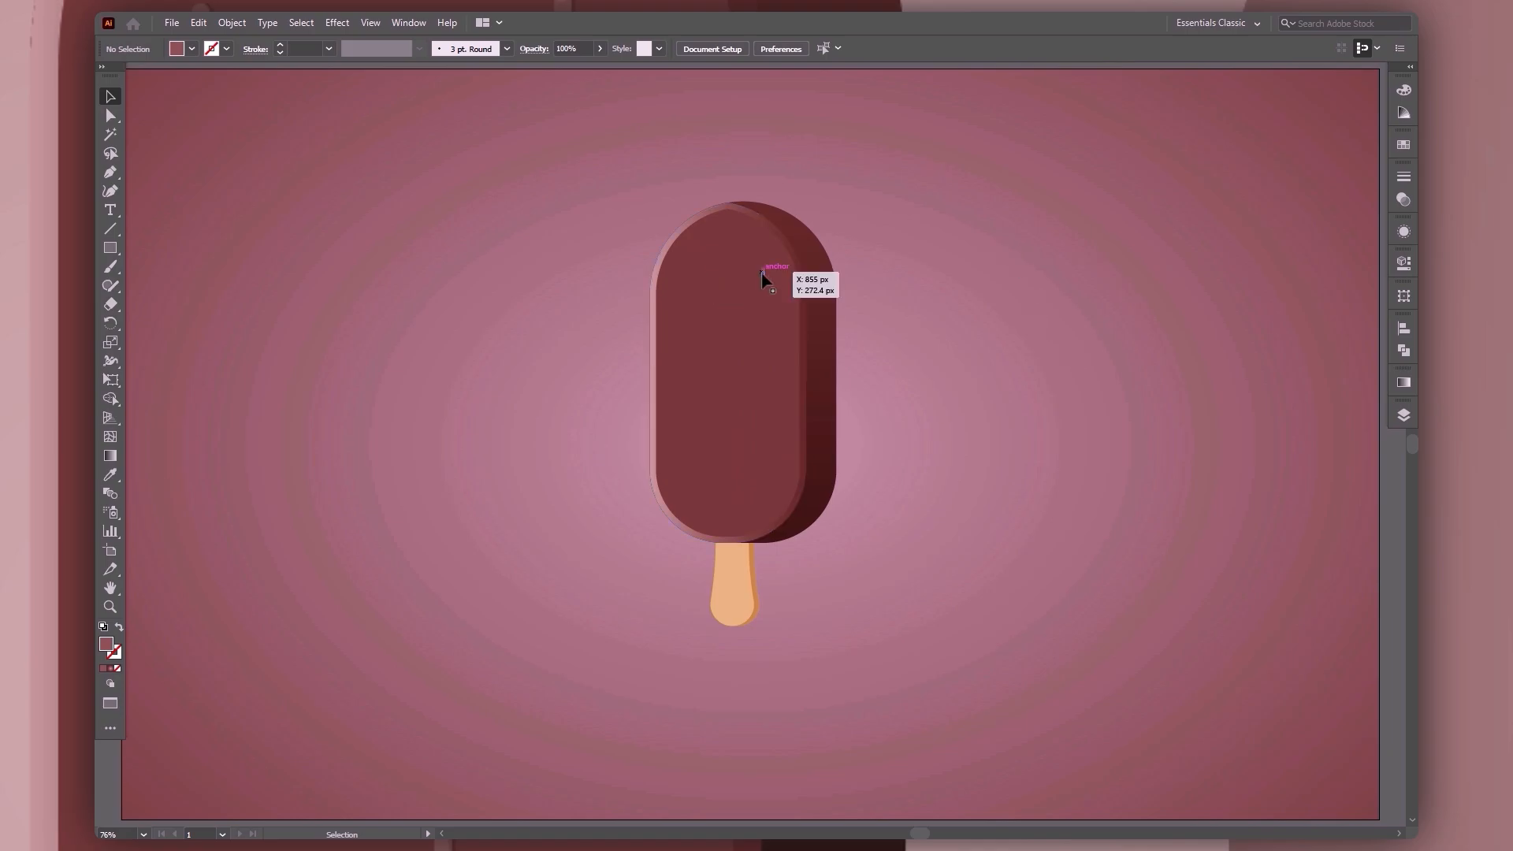
# Scatter copies of the grouped bar irregularly over the whole front face of the popsicle.
pyautogui.moveTo(762, 273); pyautogui.dragTo(687, 289)
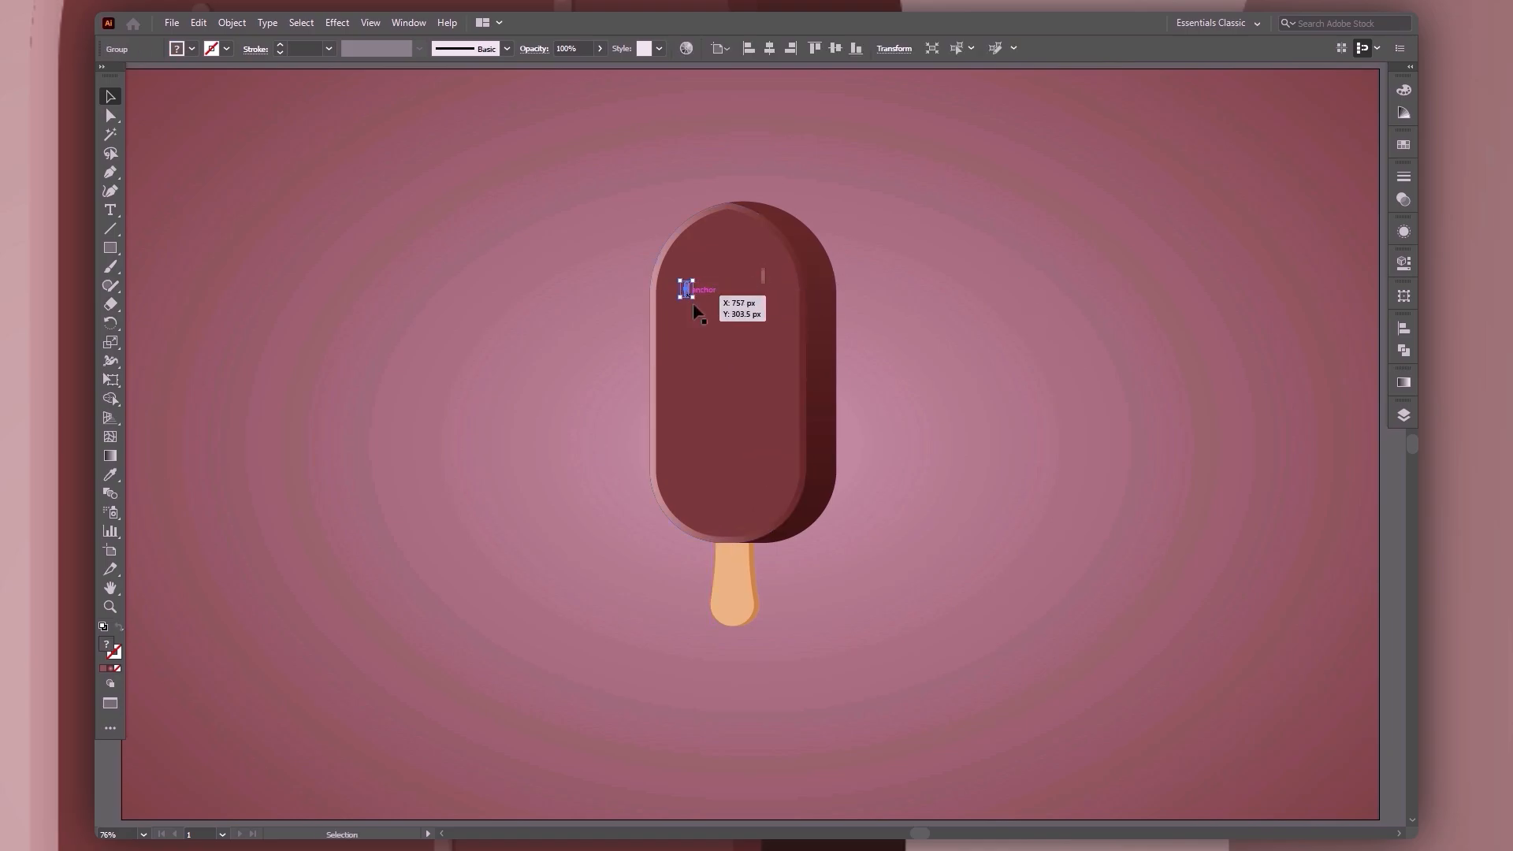
pyautogui.keyDown('shift'); pyautogui.click(763, 280); pyautogui.keyUp('shift')
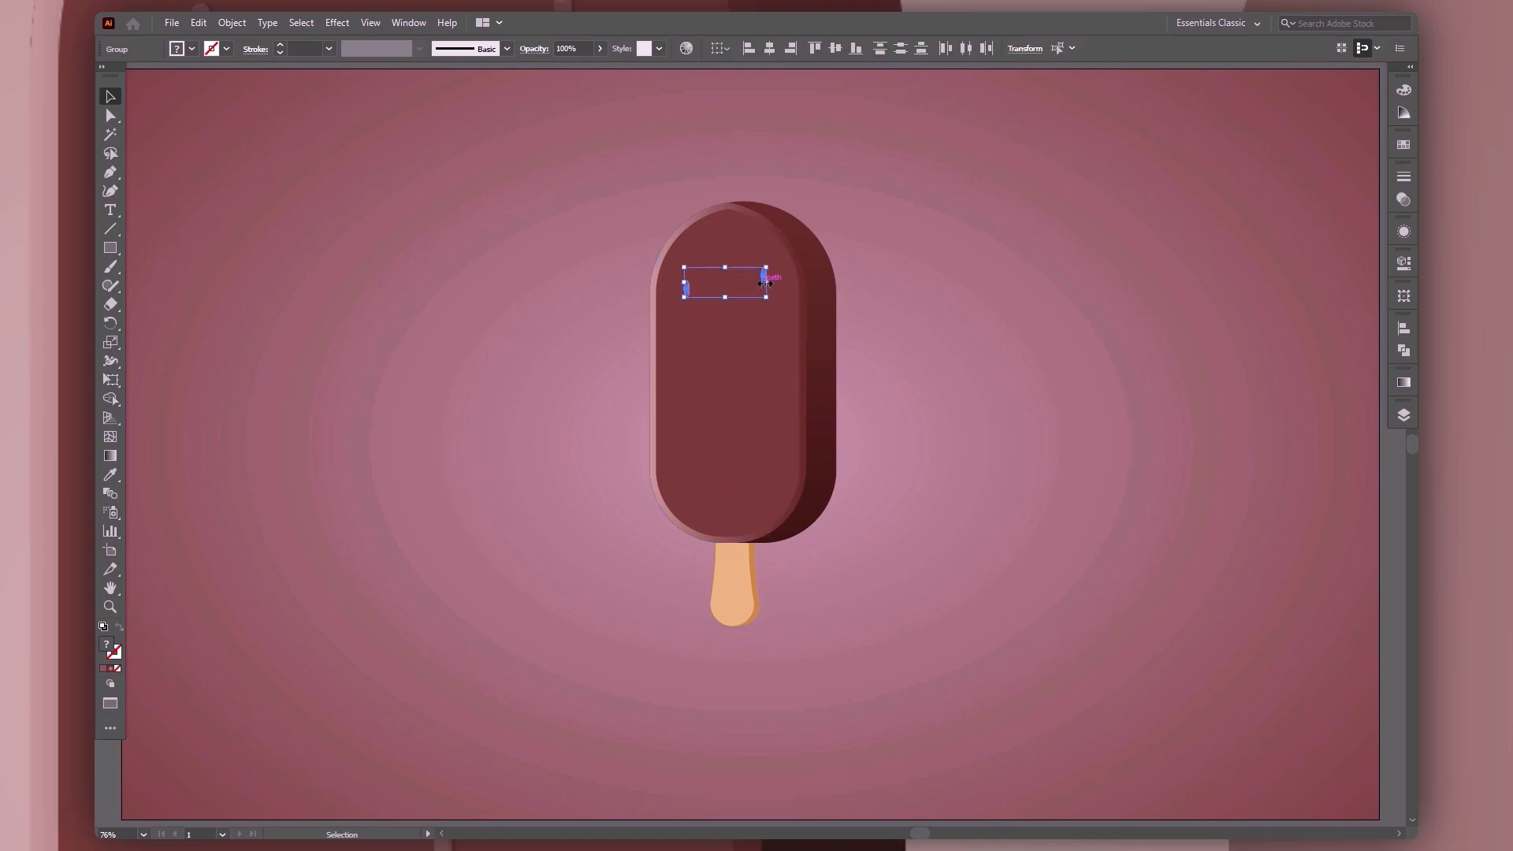
pyautogui.moveTo(765, 283); pyautogui.dragTo(749, 337)
pyautogui.hotkey('ctrl', 'd')
pyautogui.moveTo(686, 288); pyautogui.dragTo(697, 374)
pyautogui.moveTo(771, 309); pyautogui.dragTo(726, 338)
pyautogui.moveTo(763, 276); pyautogui.dragTo(726, 259)
pyautogui.moveTo(771, 311); pyautogui.dragTo(775, 352)
pyautogui.moveTo(695, 373); pyautogui.dragTo(676, 395)
pyautogui.moveTo(773, 353); pyautogui.dragTo(787, 301)
pyautogui.moveTo(787, 302); pyautogui.dragTo(684, 470)
pyautogui.moveTo(763, 276); pyautogui.dragTo(670, 441)
pyautogui.moveTo(773, 381); pyautogui.dragTo(776, 497)
pyautogui.moveTo(749, 344); pyautogui.dragTo(759, 447)
pyautogui.moveTo(695, 379); pyautogui.dragTo(723, 409)
pyautogui.moveTo(694, 328); pyautogui.dragTo(732, 302)
pyautogui.moveTo(772, 386); pyautogui.dragTo(783, 409)
pyautogui.moveTo(783, 408); pyautogui.dragTo(753, 417)
pyautogui.moveTo(749, 341); pyautogui.dragTo(748, 377)
pyautogui.moveTo(749, 377); pyautogui.dragTo(717, 372)
pyautogui.moveTo(700, 438); pyautogui.dragTo(716, 488)
pyautogui.moveTo(740, 461); pyautogui.dragTo(745, 501)
pyautogui.moveTo(716, 488); pyautogui.dragTo(698, 509)
pyautogui.moveTo(726, 261); pyautogui.dragTo(696, 256)
pyautogui.moveTo(726, 261); pyautogui.dragTo(748, 244)
pyautogui.moveTo(725, 260); pyautogui.dragTo(724, 239)
pyautogui.click(953, 539)
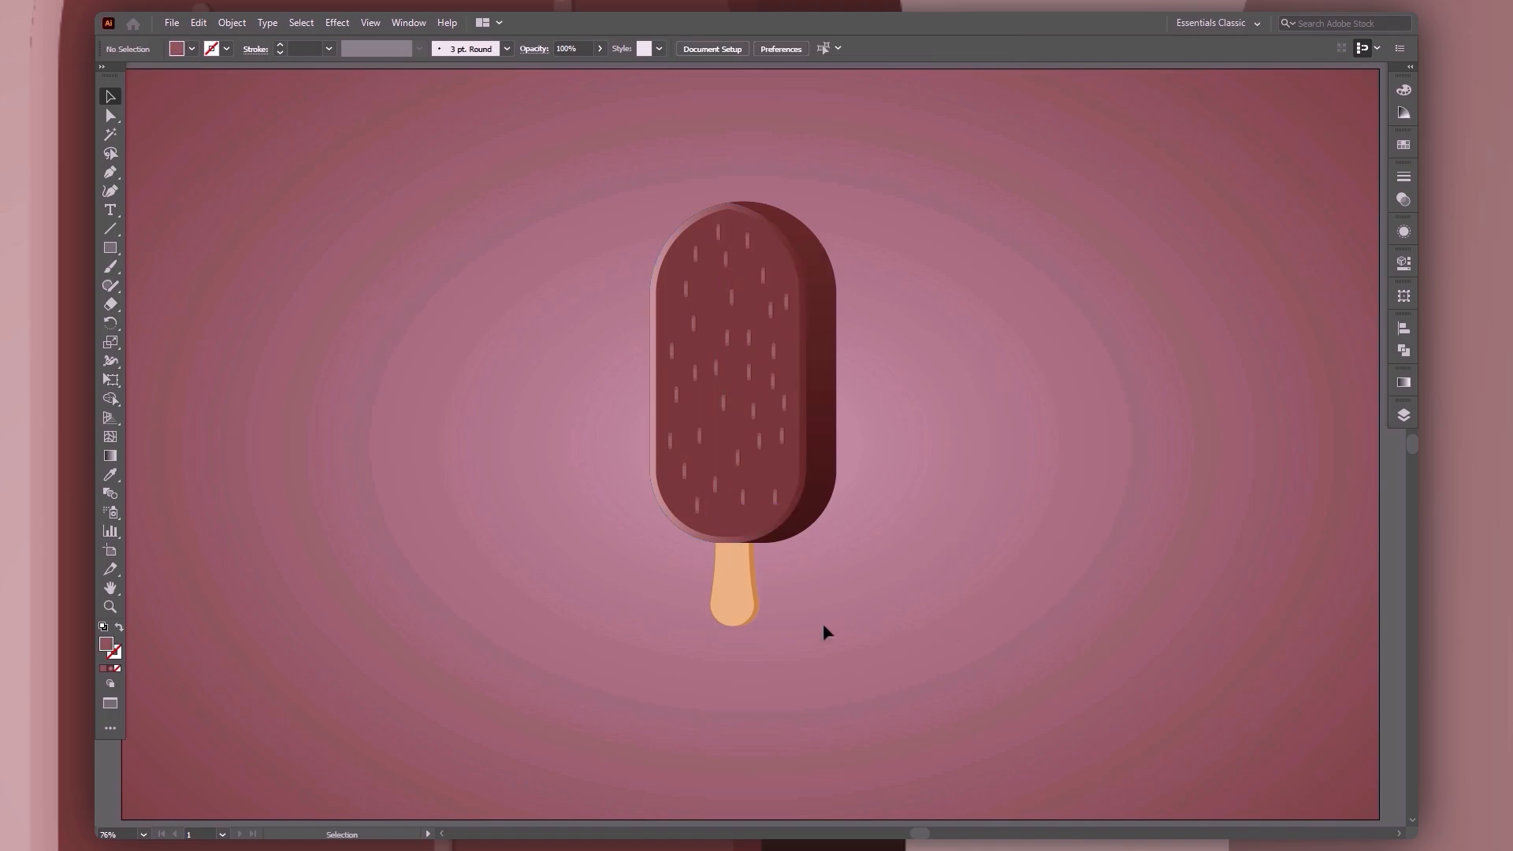
# Isolate the stick group beneath the popsicle and select its light front shape.
pyautogui.click(745, 605)
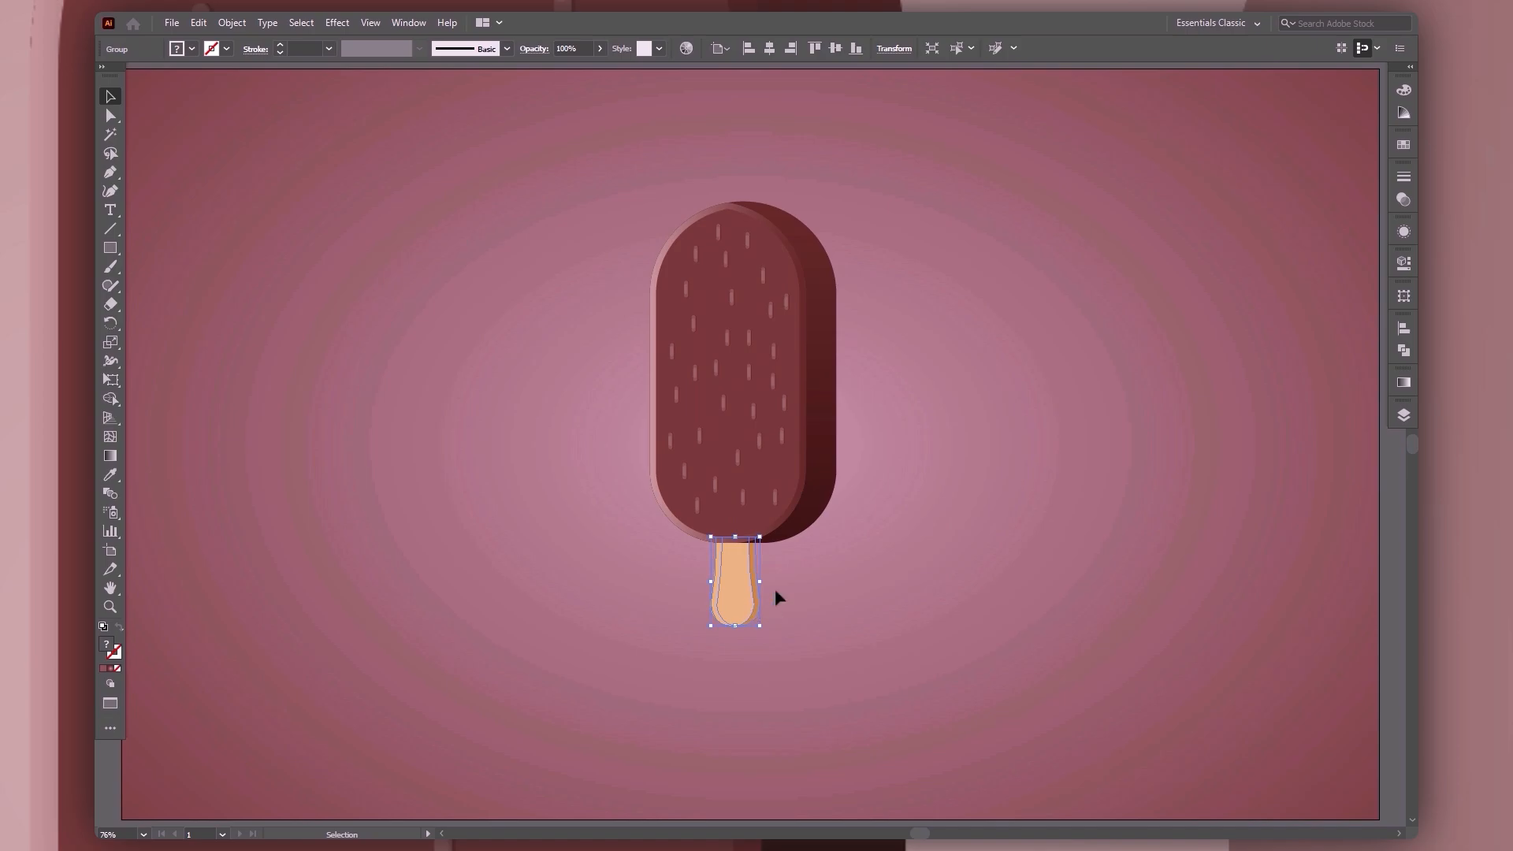
pyautogui.click(786, 587)
pyautogui.doubleClick(719, 601)
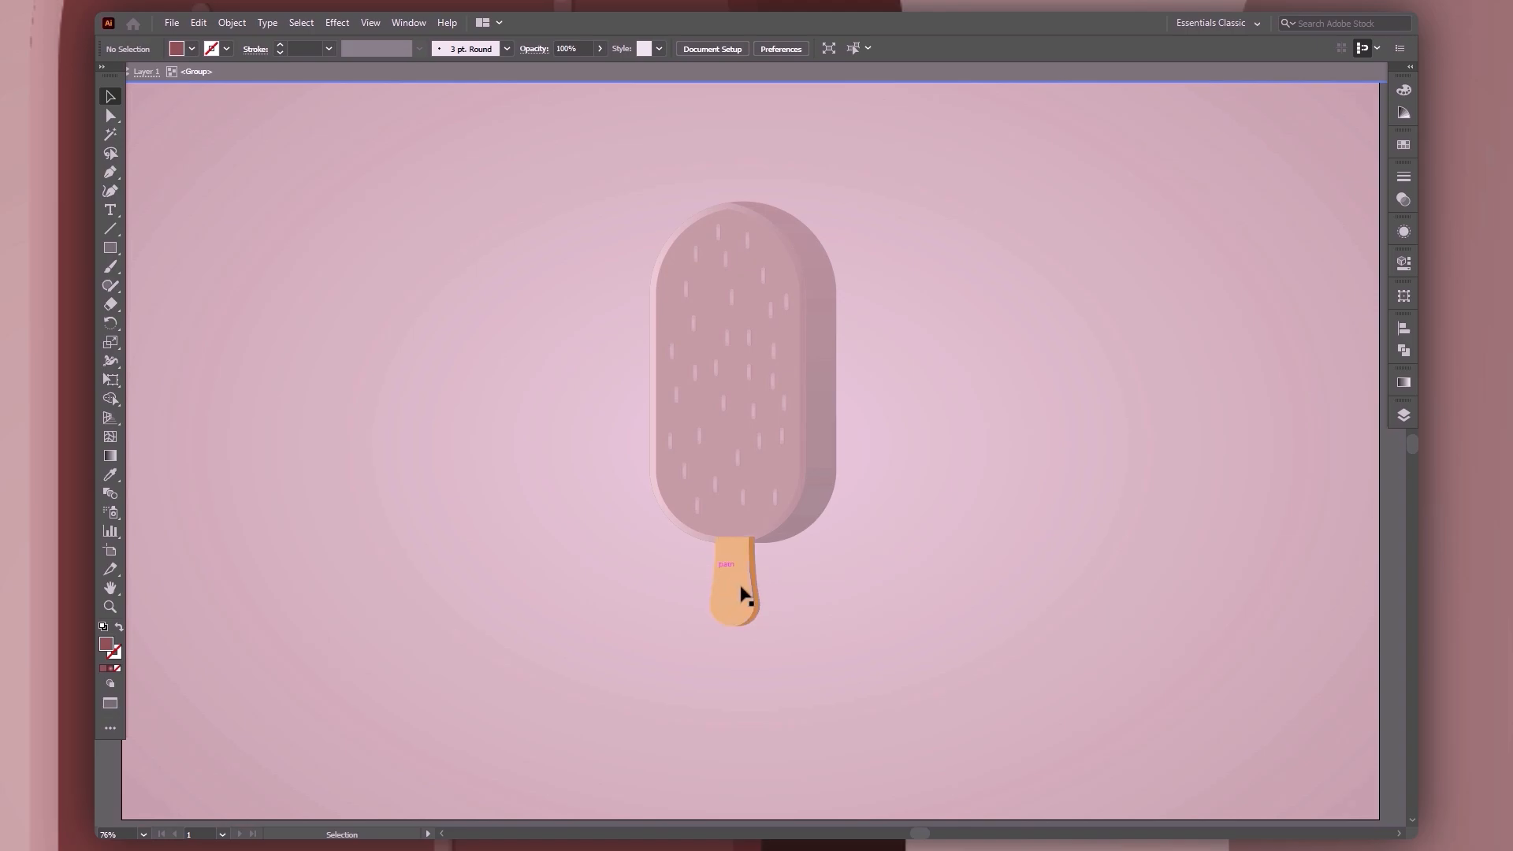
pyautogui.click(741, 591)
# Draw an open wood-grain path about 76 px tall with a small kink along the left part of the stick.
pyautogui.hotkey('ctrl', '+')
pyautogui.hotkey('ctrl', '+')
pyautogui.hotkey('ctrl', '+')
pyautogui.hotkey('ctrl', '+')
pyautogui.press('p')
pyautogui.click(722, 293)
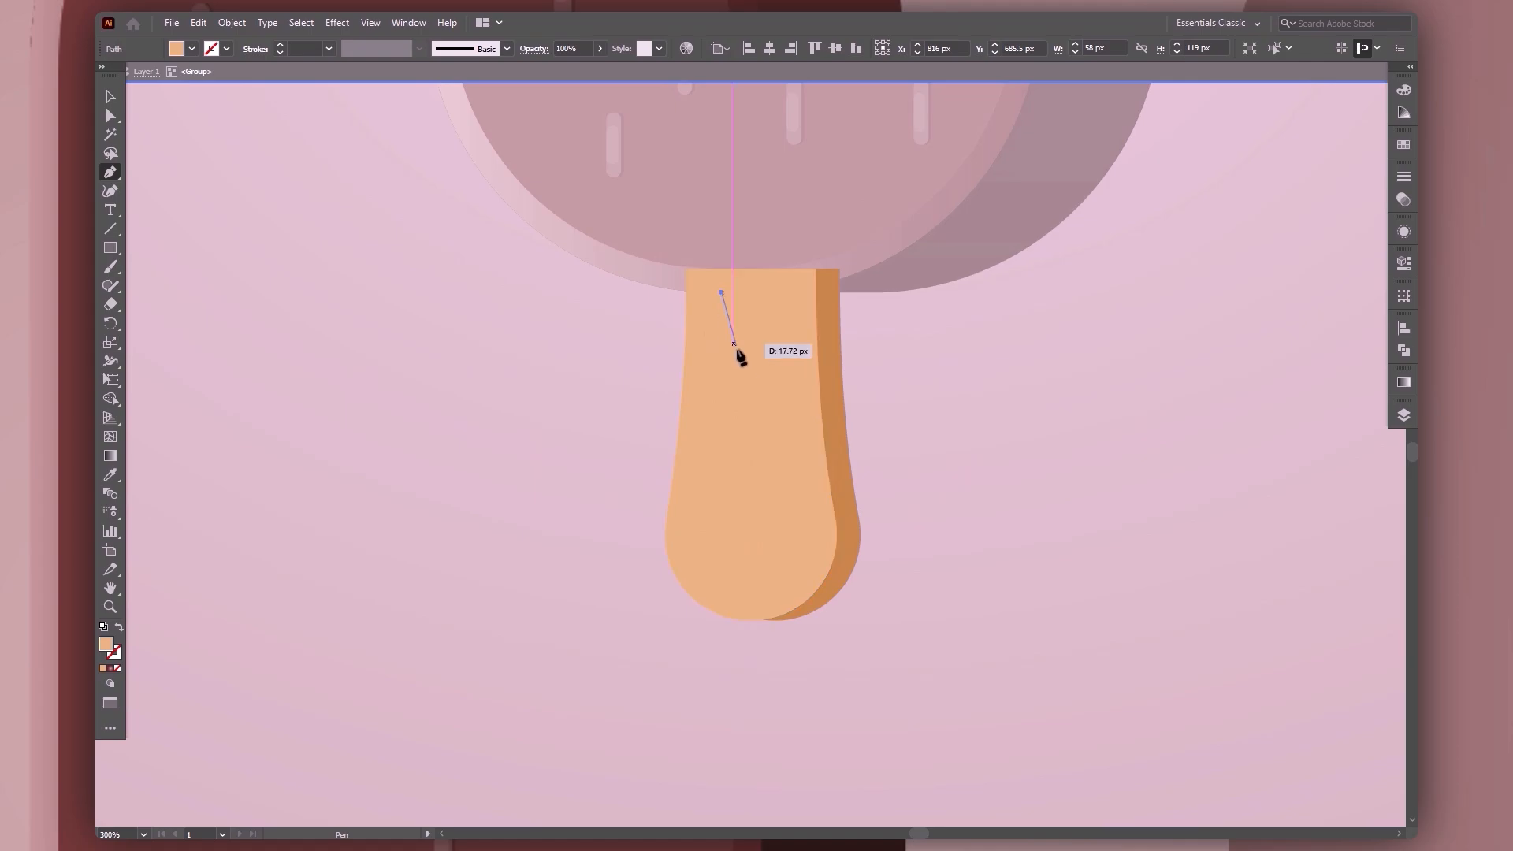
pyautogui.moveTo(712, 370); pyautogui.dragTo(712, 422)
pyautogui.click(722, 391)
pyautogui.click(712, 420)
pyautogui.click(716, 517)
# Sample the stick's darker side color for the grain path and apply it as stroke without fill.
pyautogui.press('i')
pyautogui.click(837, 425)
pyautogui.press('v')
pyautogui.click(119, 628)
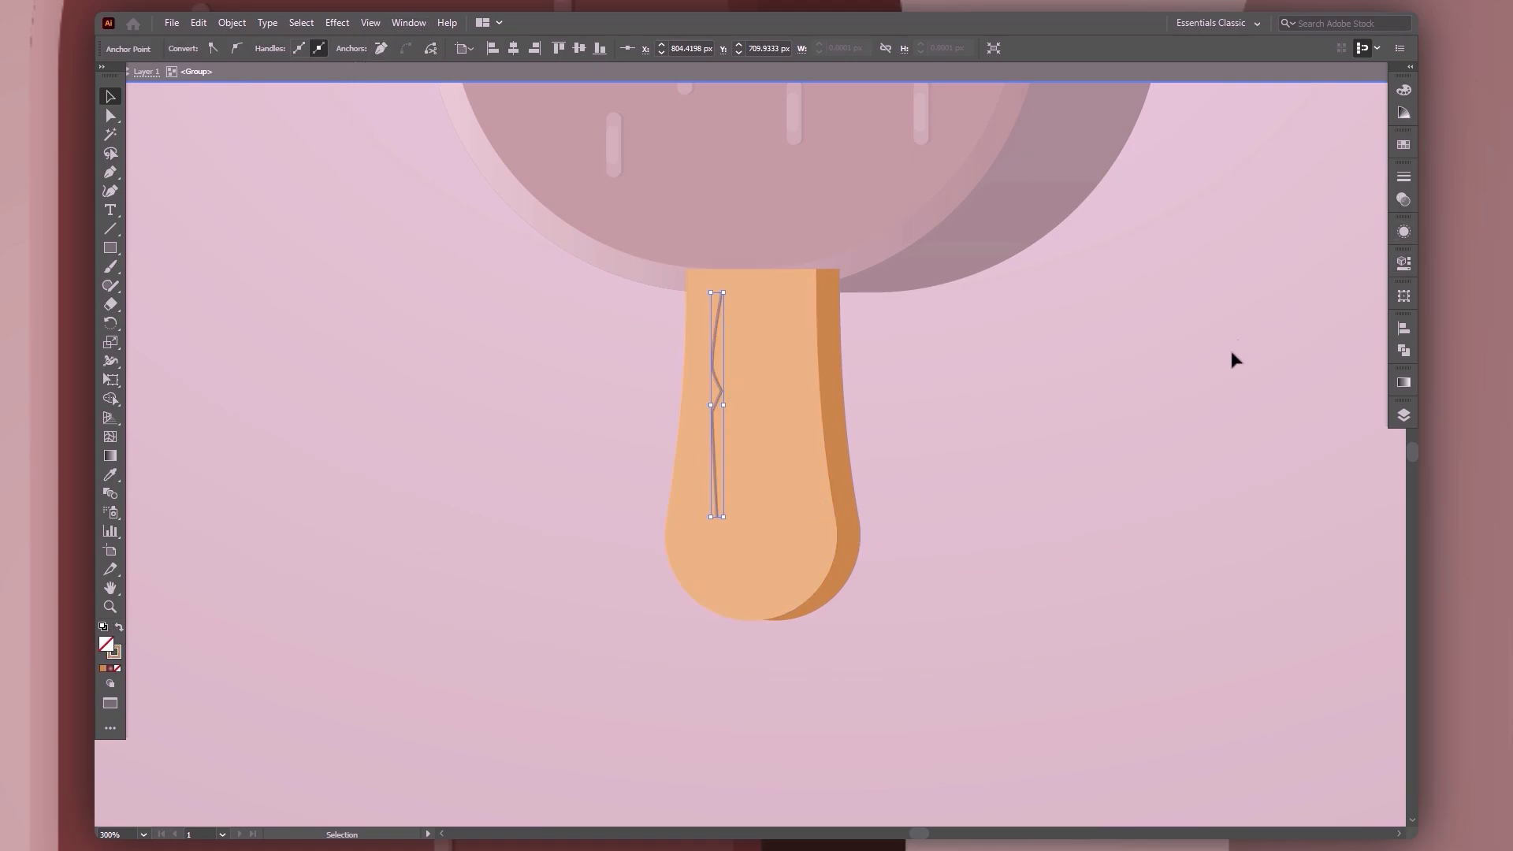
# Set the wood-grain path's stroke to 0.5 pt with the tapered Width Profile 1.
pyautogui.click(1172, 406)
pyautogui.click(712, 356)
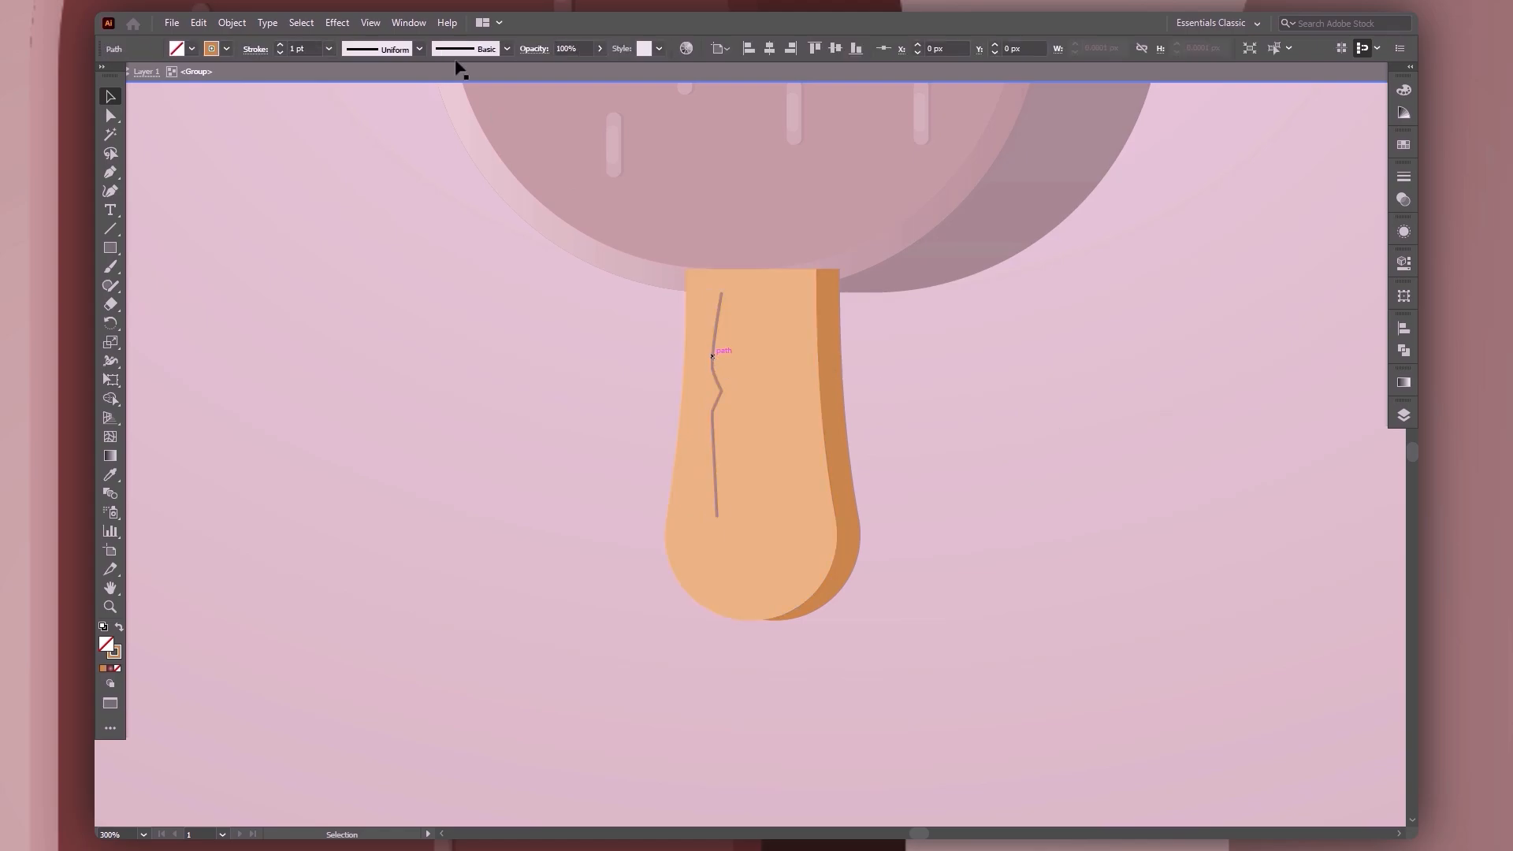
pyautogui.click(280, 53)
pyautogui.click(381, 49)
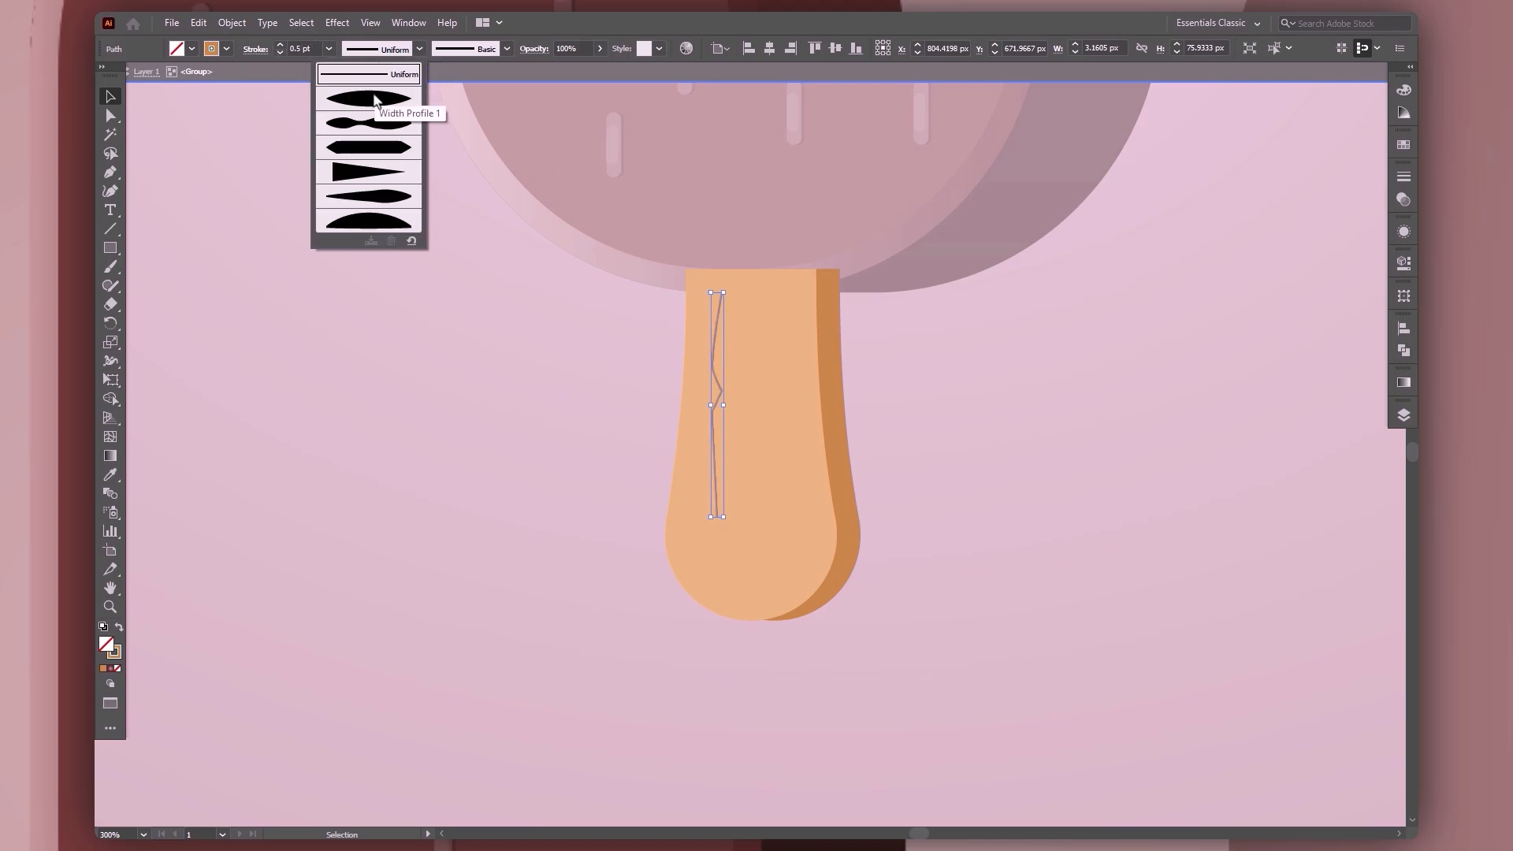
pyautogui.click(378, 98)
# Reposition the grain line lower on the stick and place a copy of it along the stick's right part.
pyautogui.moveTo(718, 517); pyautogui.dragTo(714, 557)
pyautogui.moveTo(721, 428)
pyautogui.mouseDown()
pyautogui.moveTo(777, 466)
pyautogui.moveTo(787, 435)
pyautogui.moveTo(752, 487)
pyautogui.mouseUp()
pyautogui.click(1023, 388)
# Draw a gently waving open grain path about 74 px tall between the two existing grain lines.
pyautogui.press('p')
pyautogui.click(744, 381)
pyautogui.moveTo(743, 556); pyautogui.dragTo(741, 572)
pyautogui.click(749, 598)
pyautogui.press('Escape')
# Give the middle grain path the neighbouring line's 0.5 pt stroke color with Width Profile 1, and leave isolation mode.
pyautogui.press('v')
pyautogui.click(747, 471)
pyautogui.press('i')
pyautogui.click(785, 380)
pyautogui.click(379, 53)
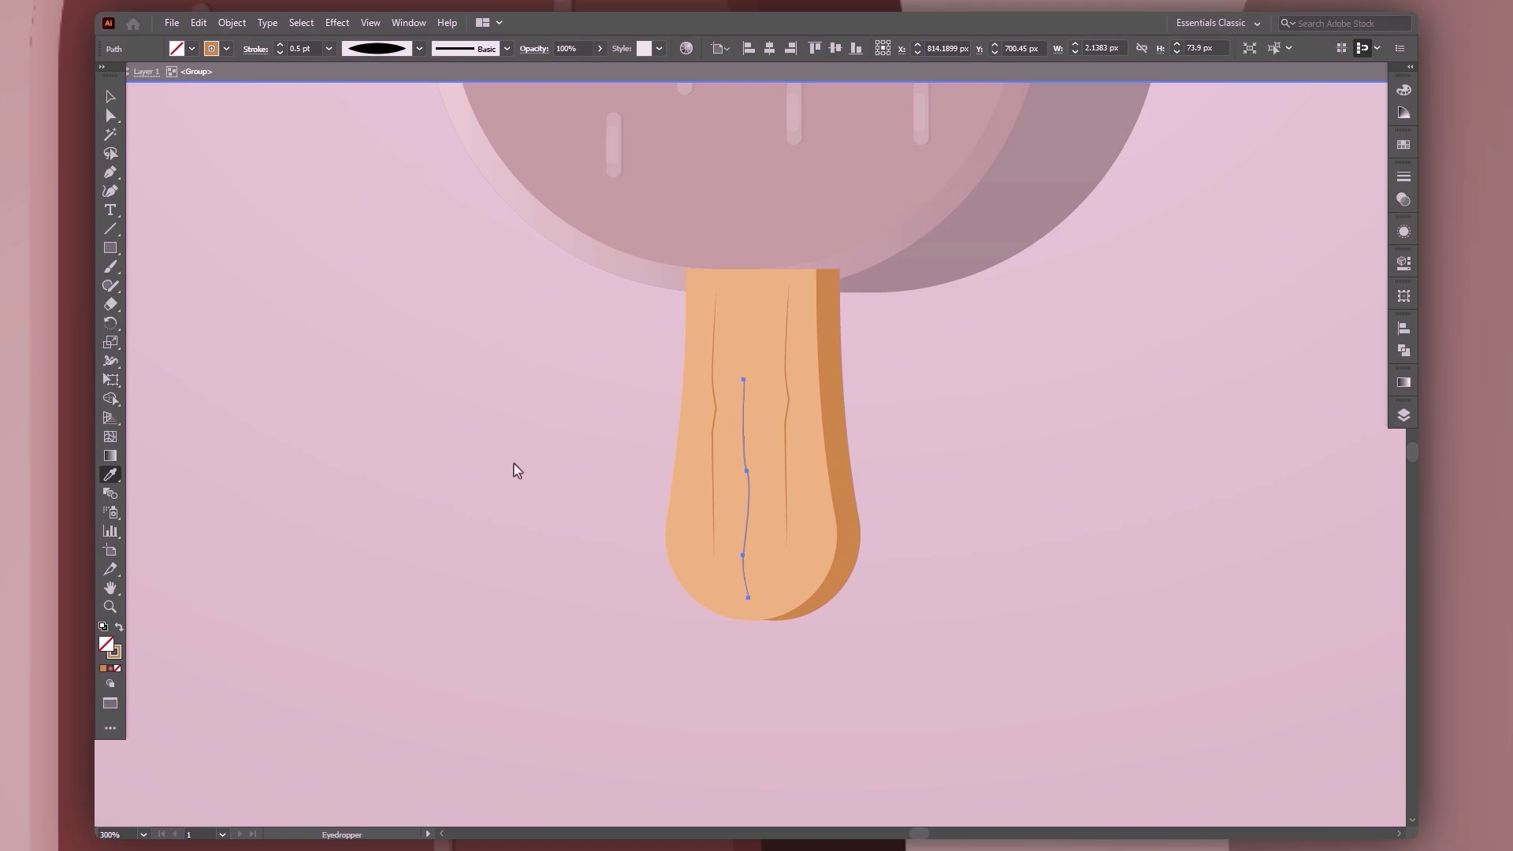
pyautogui.press('v')
pyautogui.click(1176, 622)
pyautogui.hotkey('ctrl', '0')
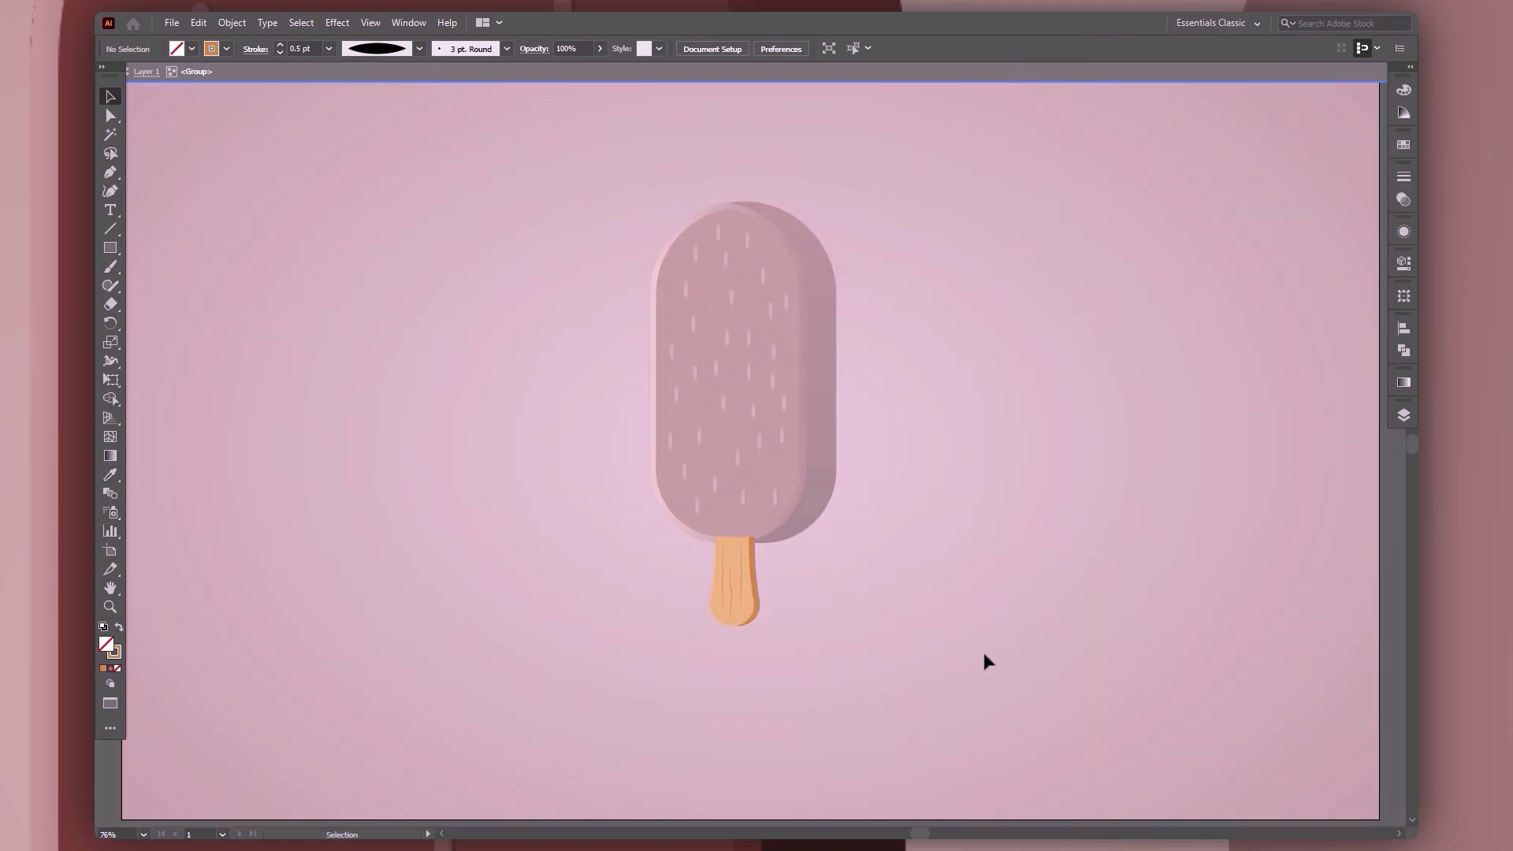
pyautogui.press('Escape')
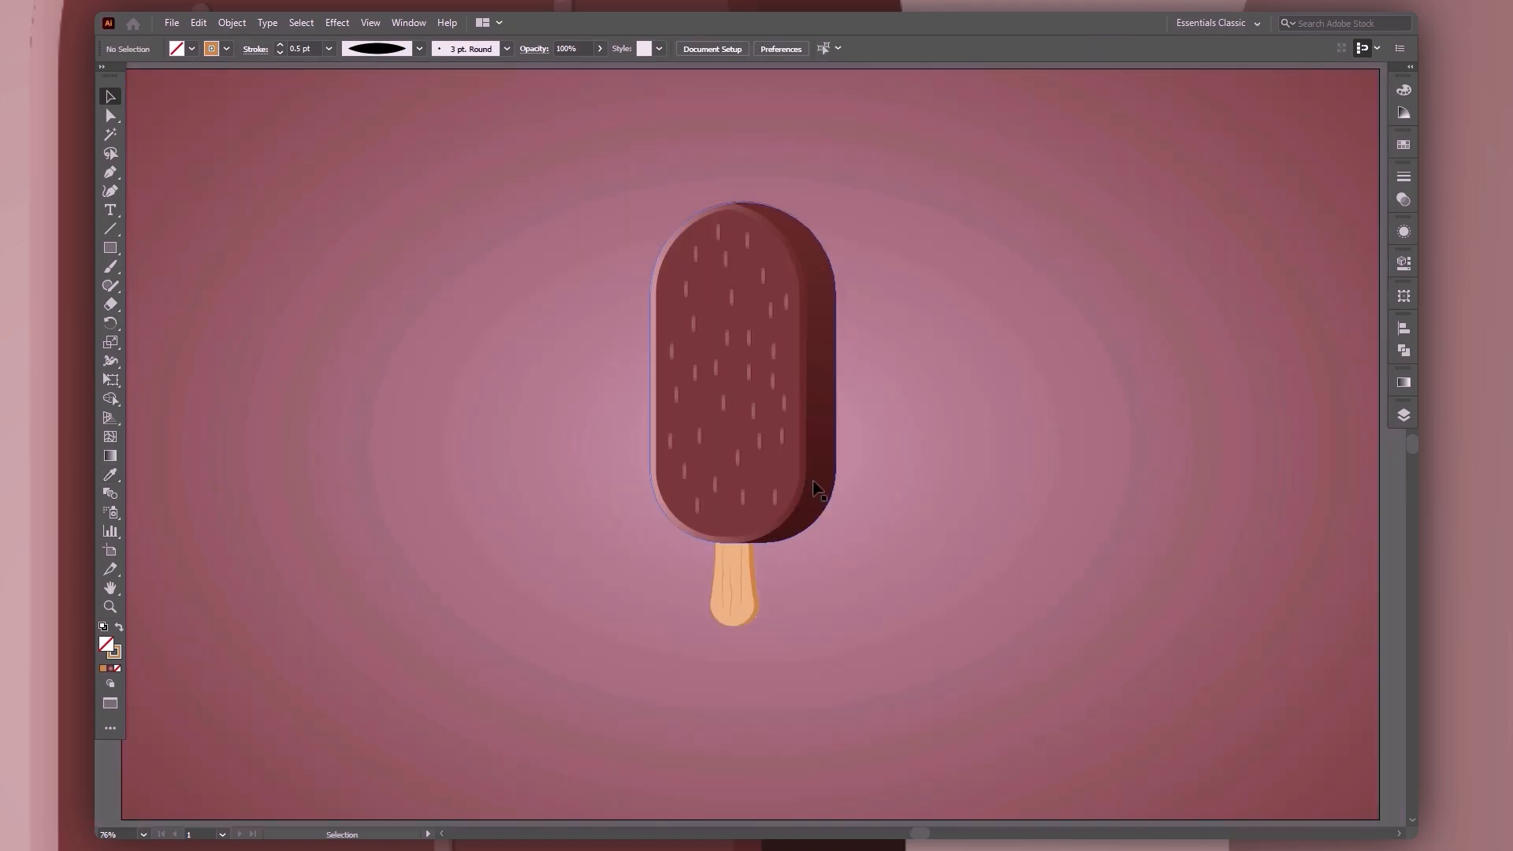
pyautogui.click(735, 589)
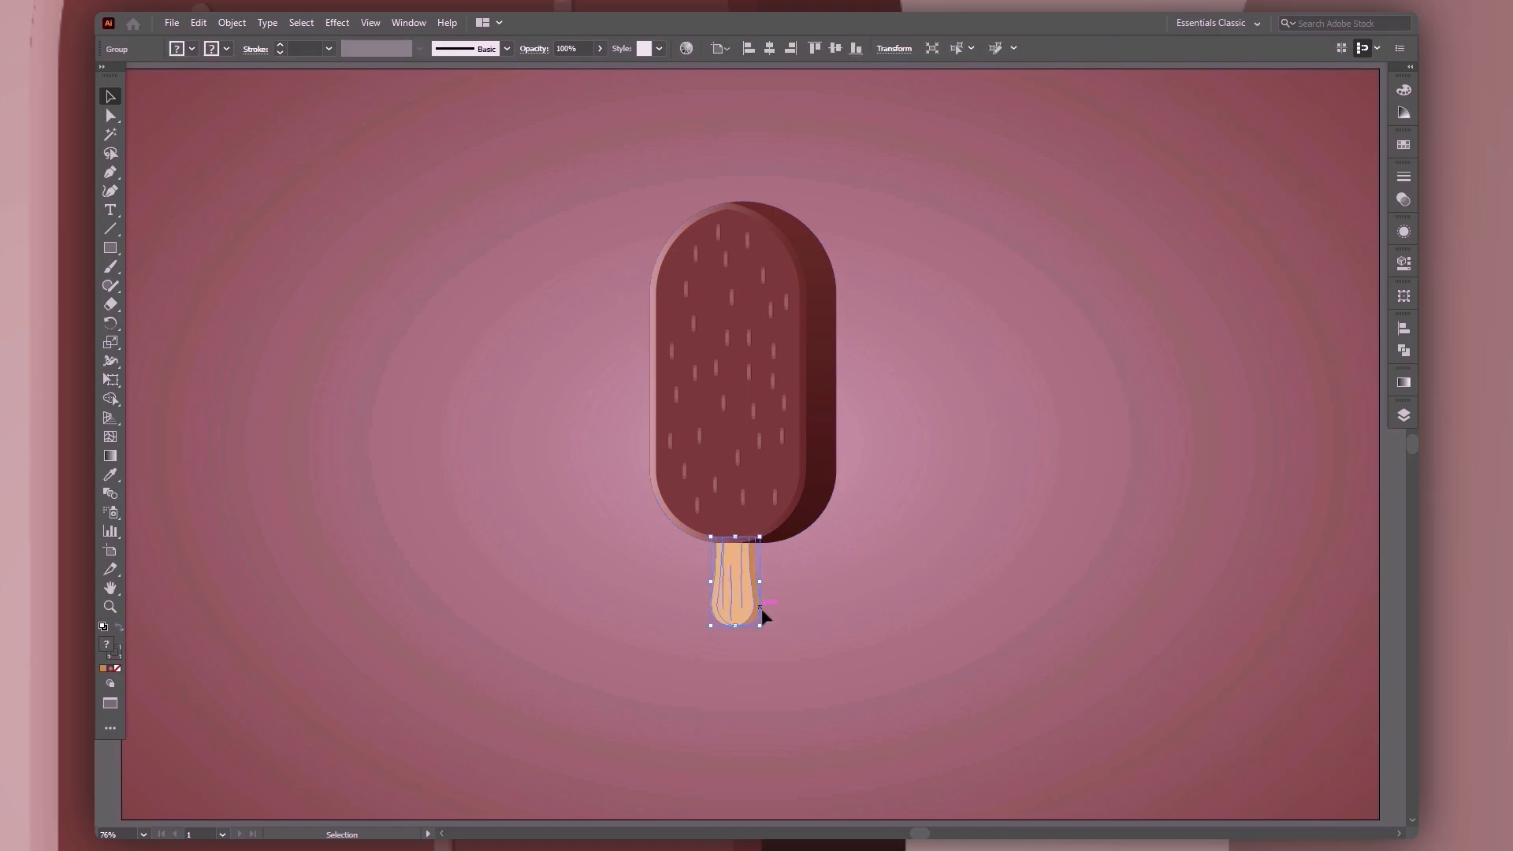
pyautogui.click(871, 573)
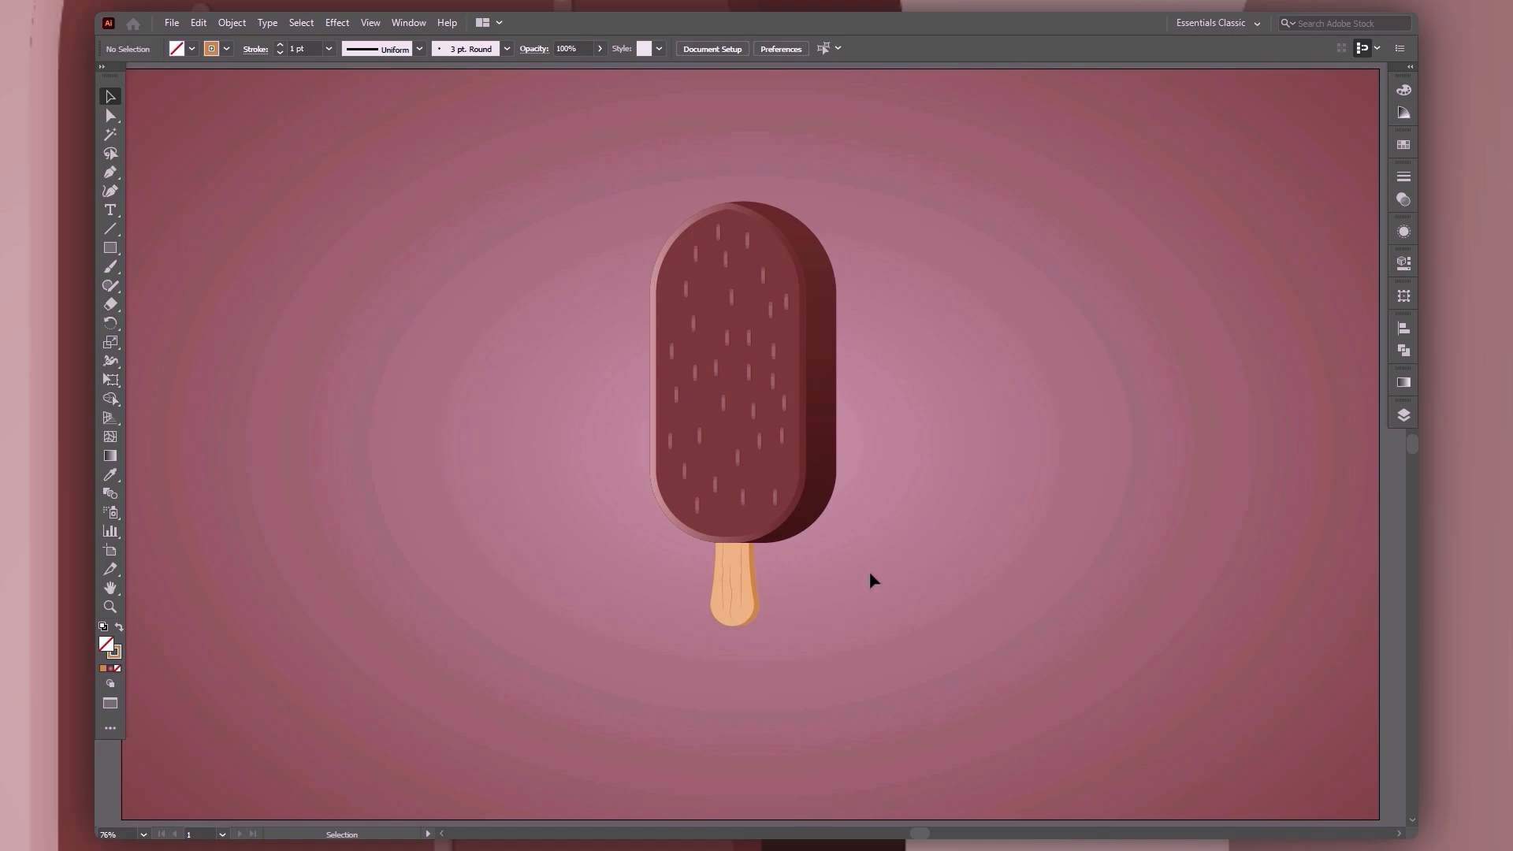
# Hide the background layer and move the dark gradient stop of the popsicle's side shape up to about its middle.
pyautogui.hotkey('ctrl', '-')
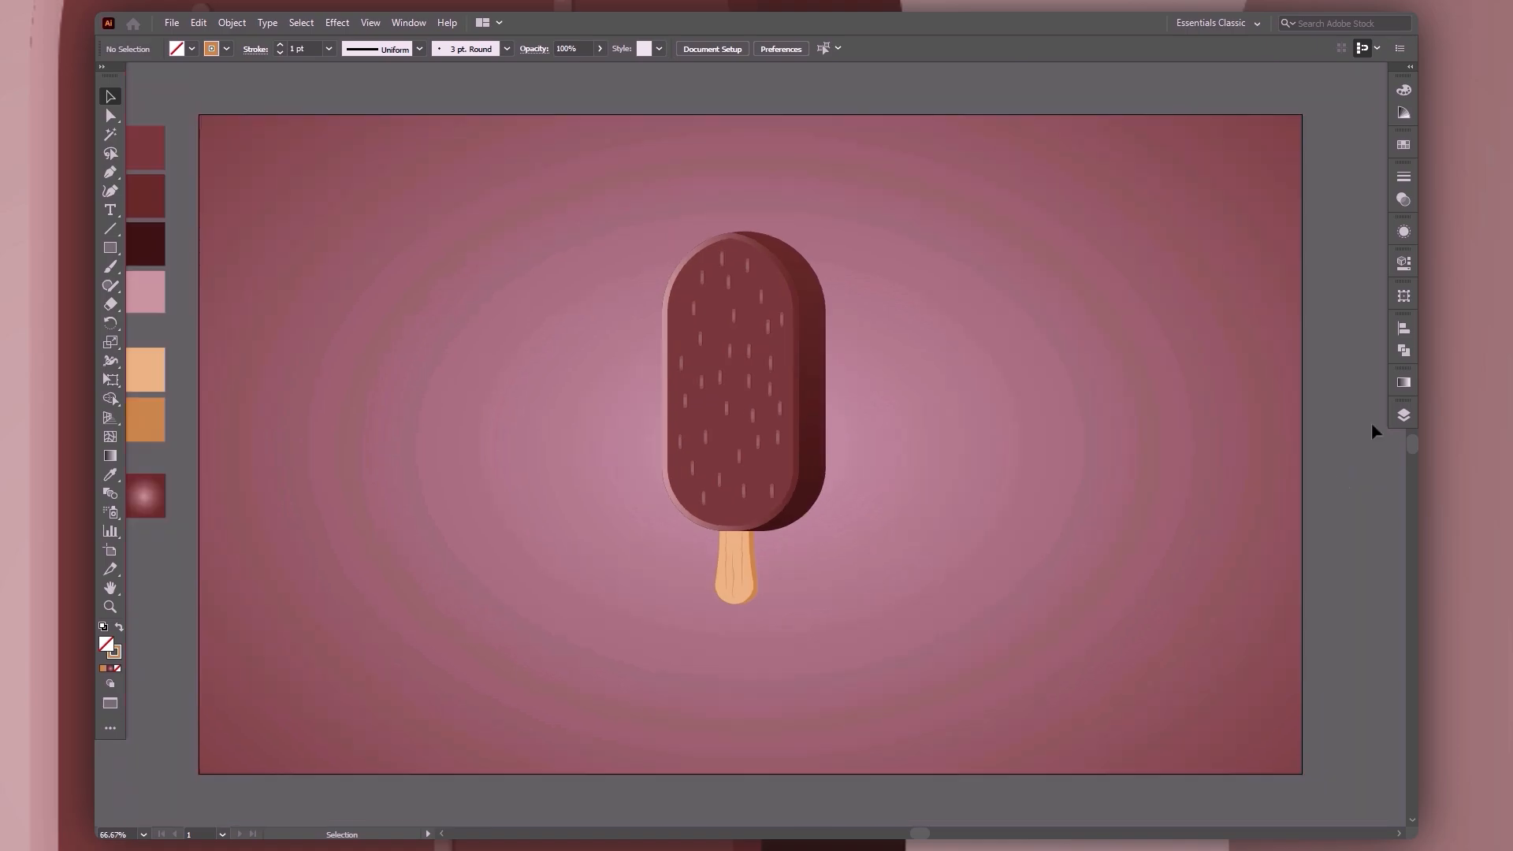
pyautogui.press('F7')
pyautogui.click(1210, 449)
pyautogui.click(822, 347)
pyautogui.press('g')
pyautogui.click(746, 483)
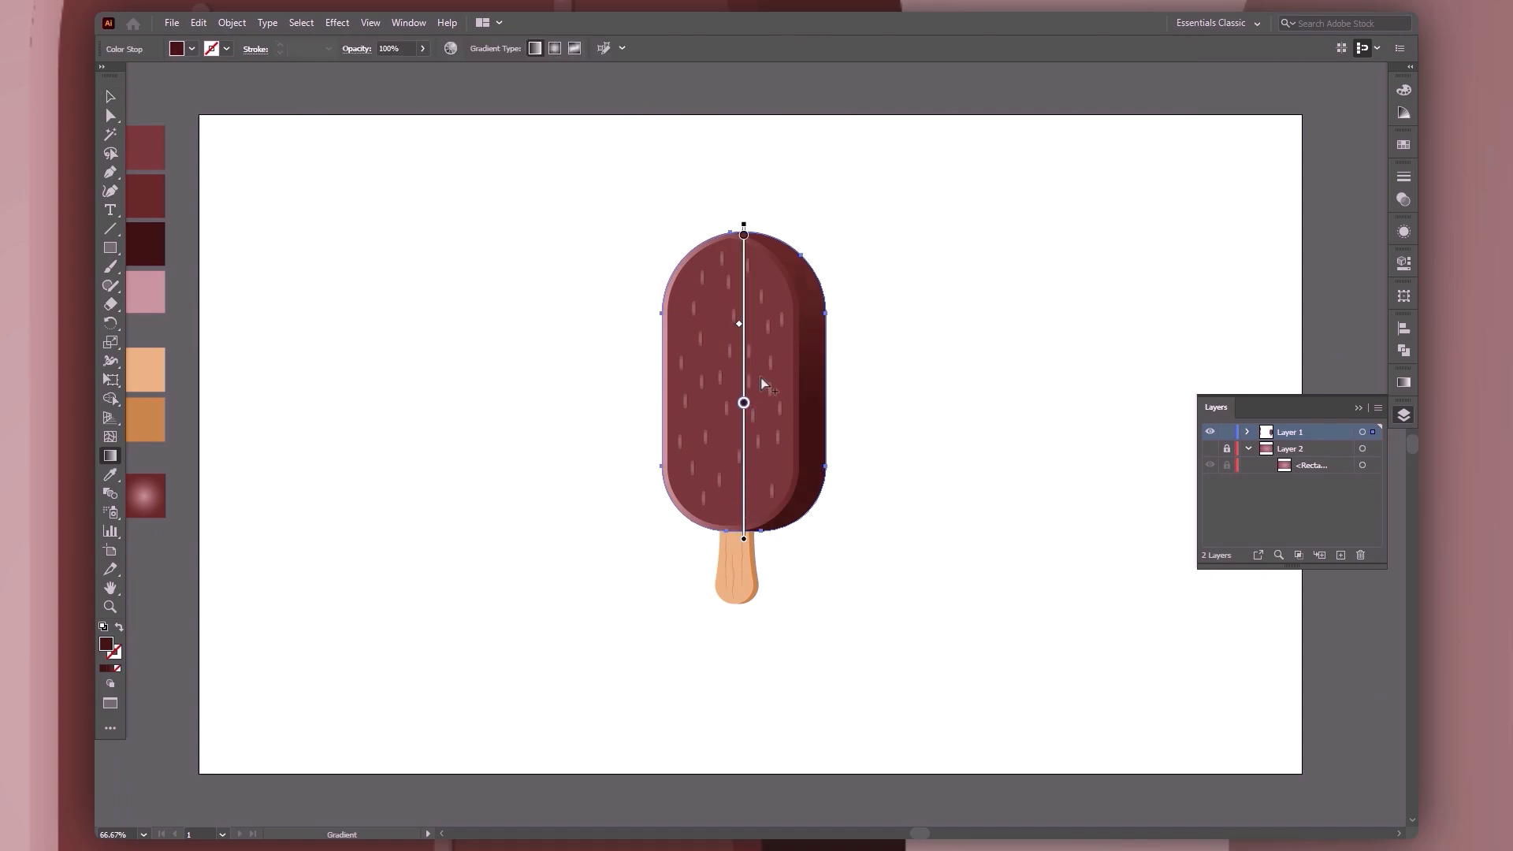
pyautogui.press('v')
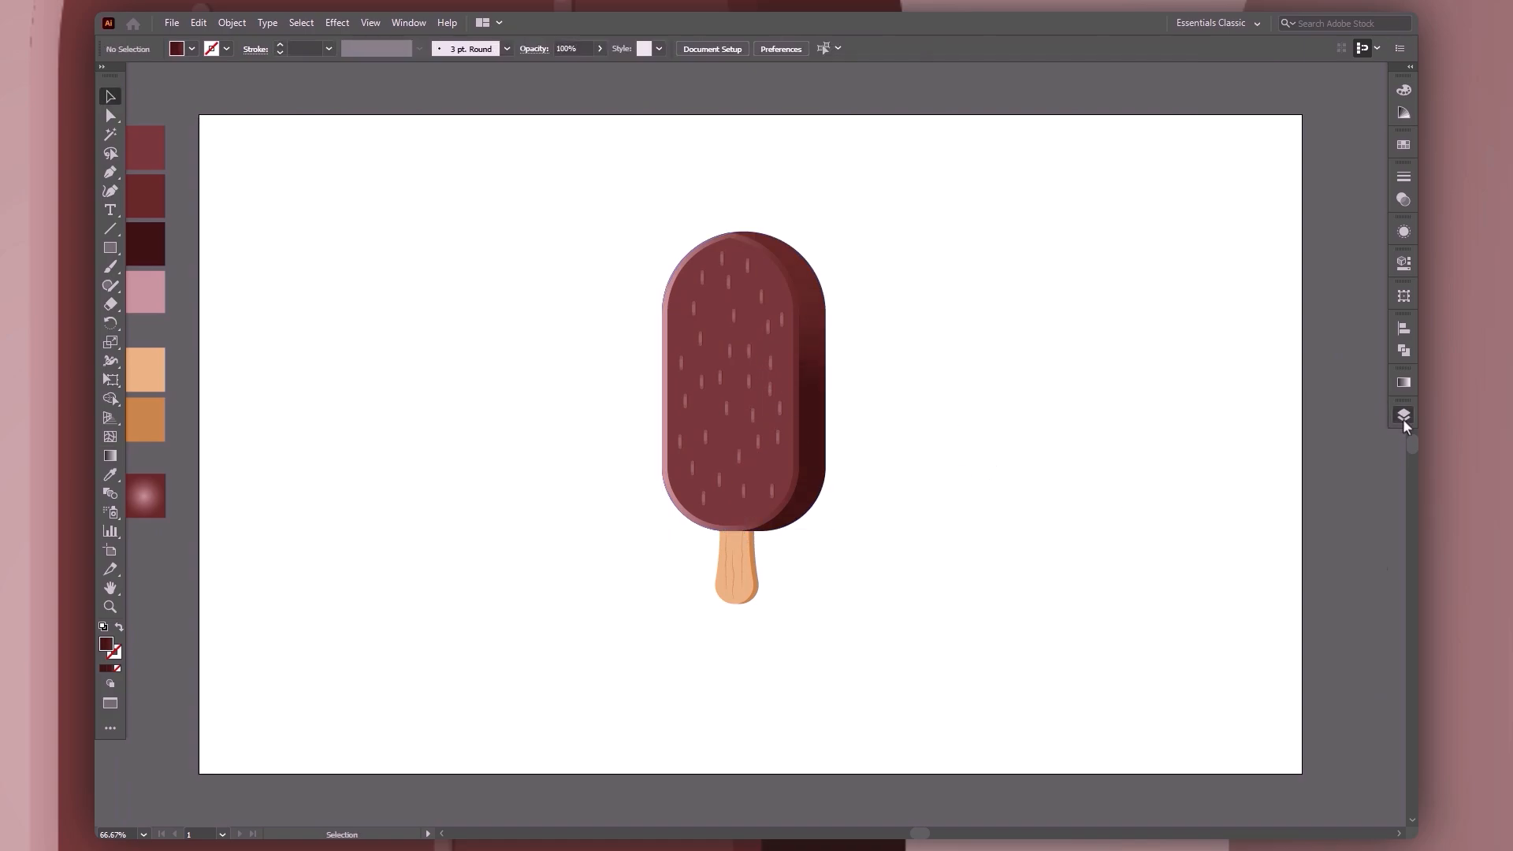
# Show and unlock Layer 2 and resample the centre stop of the background rectangle's radial gradient as light pink.
pyautogui.click(1209, 448)
pyautogui.click(1226, 448)
pyautogui.click(1362, 465)
pyautogui.click(1403, 382)
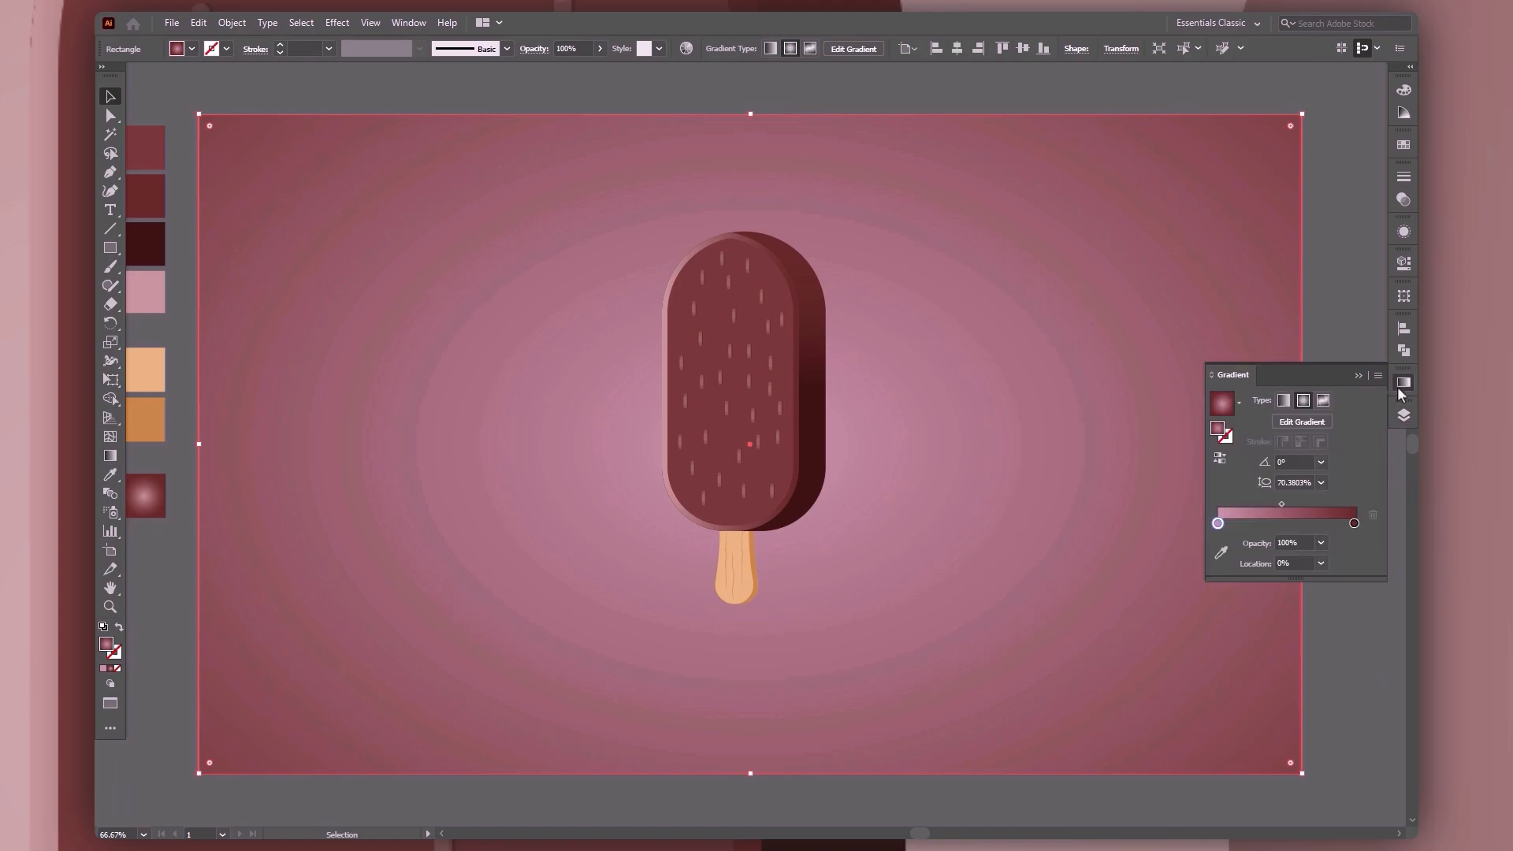
pyautogui.click(1221, 534)
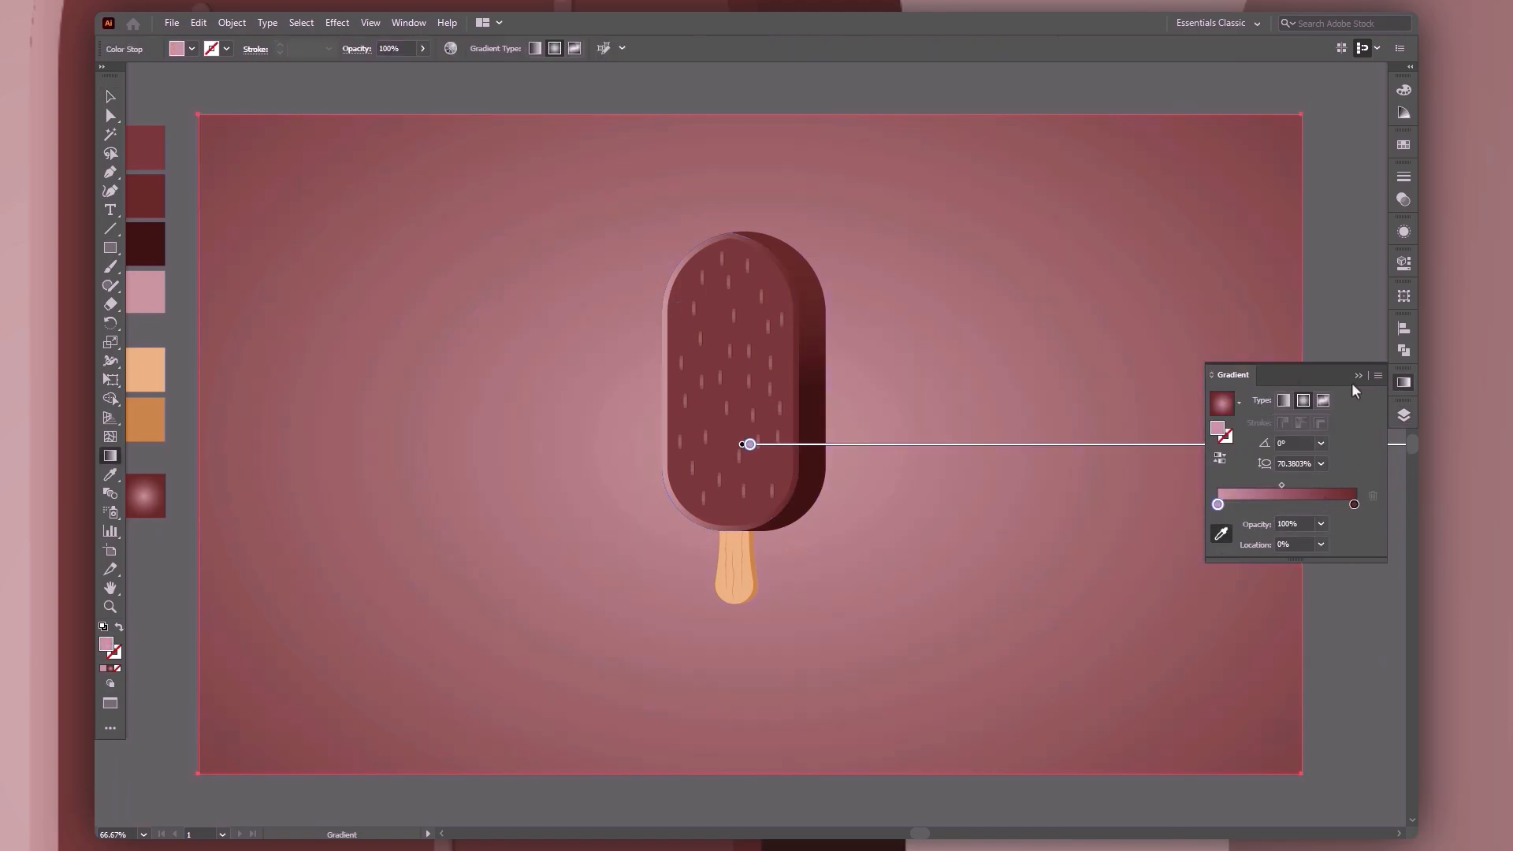
# Try opacities of 35, 50, 75 and 55% on the background rectangle.
pyautogui.press('v')
pyautogui.click(565, 48)
pyautogui.write('35')
pyautogui.press('Return')
pyautogui.click(572, 50)
pyautogui.write('50')
pyautogui.press('Return')
pyautogui.click(569, 50)
pyautogui.write('75')
pyautogui.press('Return')
pyautogui.click(566, 49)
pyautogui.write('55')
pyautogui.press('Return')
# Set the background rectangle's opacity to 45%.
pyautogui.click(566, 49)
pyautogui.write('45')
pyautogui.press('Return')
pyautogui.click(1325, 319)
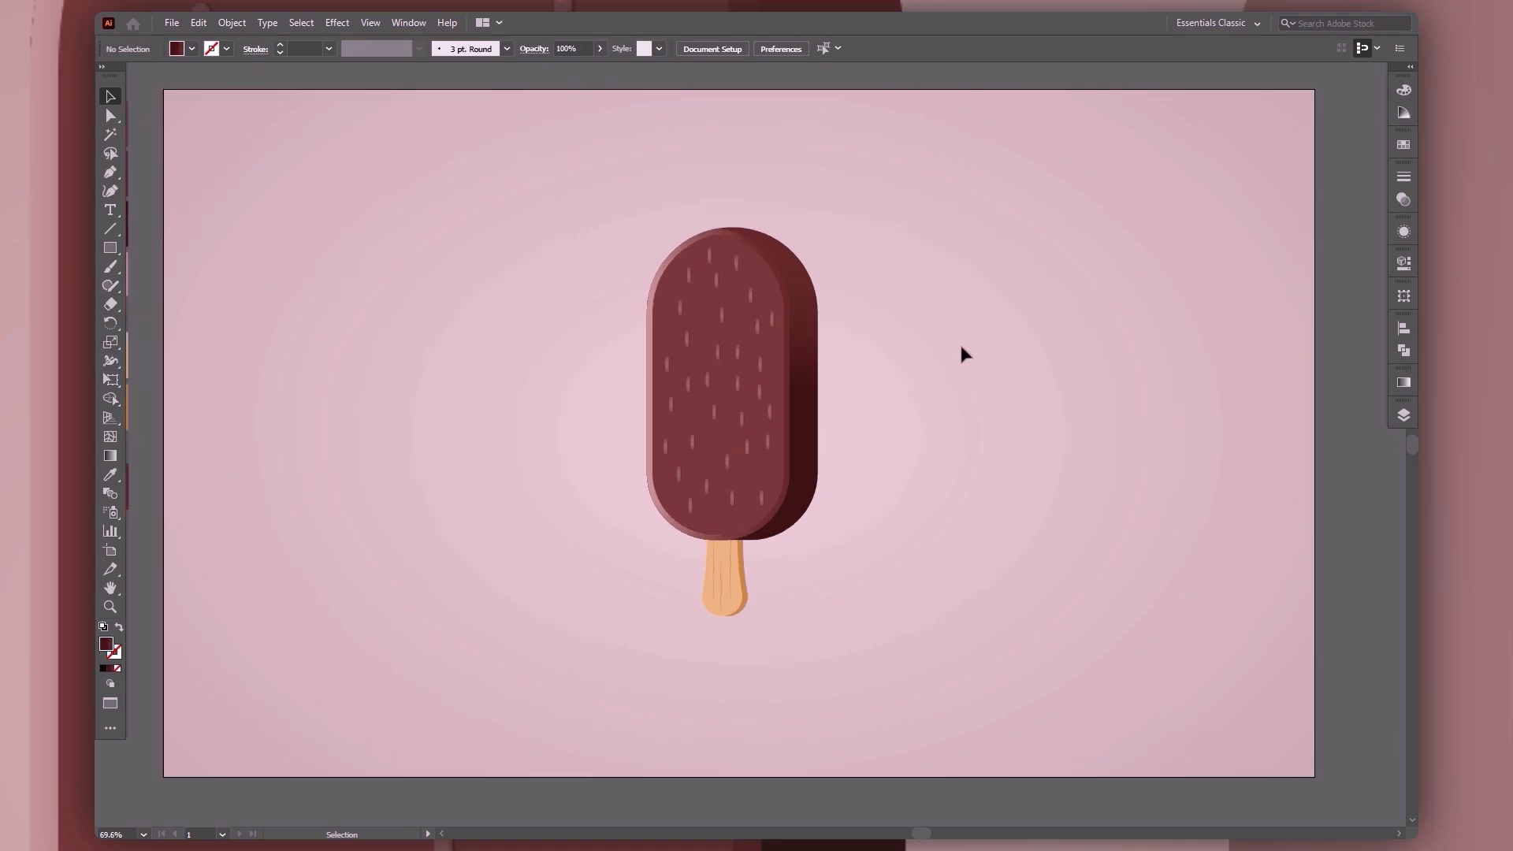
# Copy the stick group and the dark side shape to the empty area right of the popsicle.
pyautogui.click(725, 579)
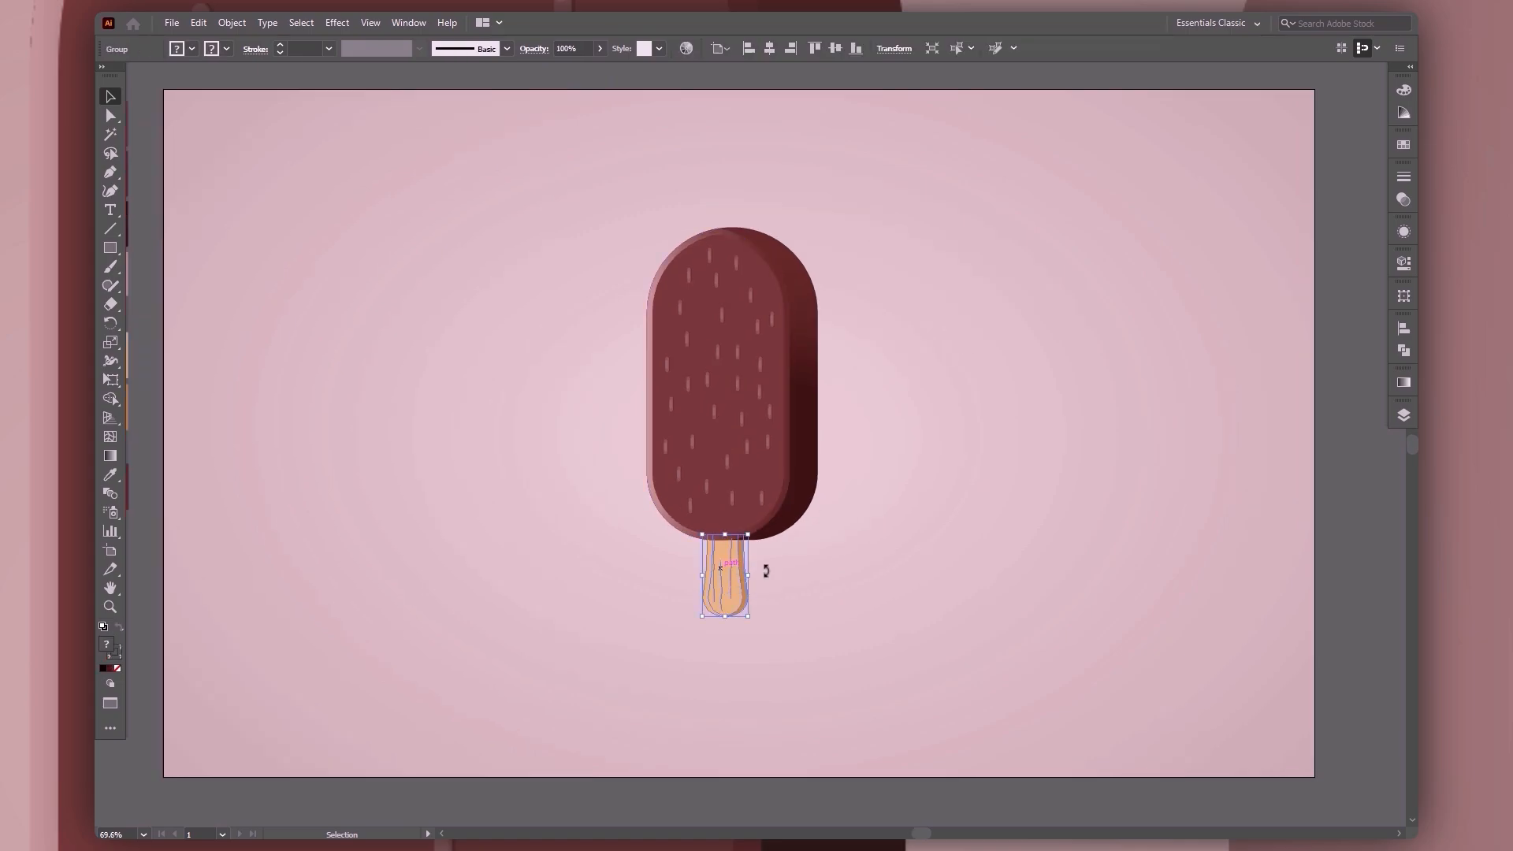
pyautogui.keyDown('shift'); pyautogui.click(810, 451); pyautogui.keyUp('shift')
pyautogui.moveTo(812, 451); pyautogui.dragTo(1091, 430)
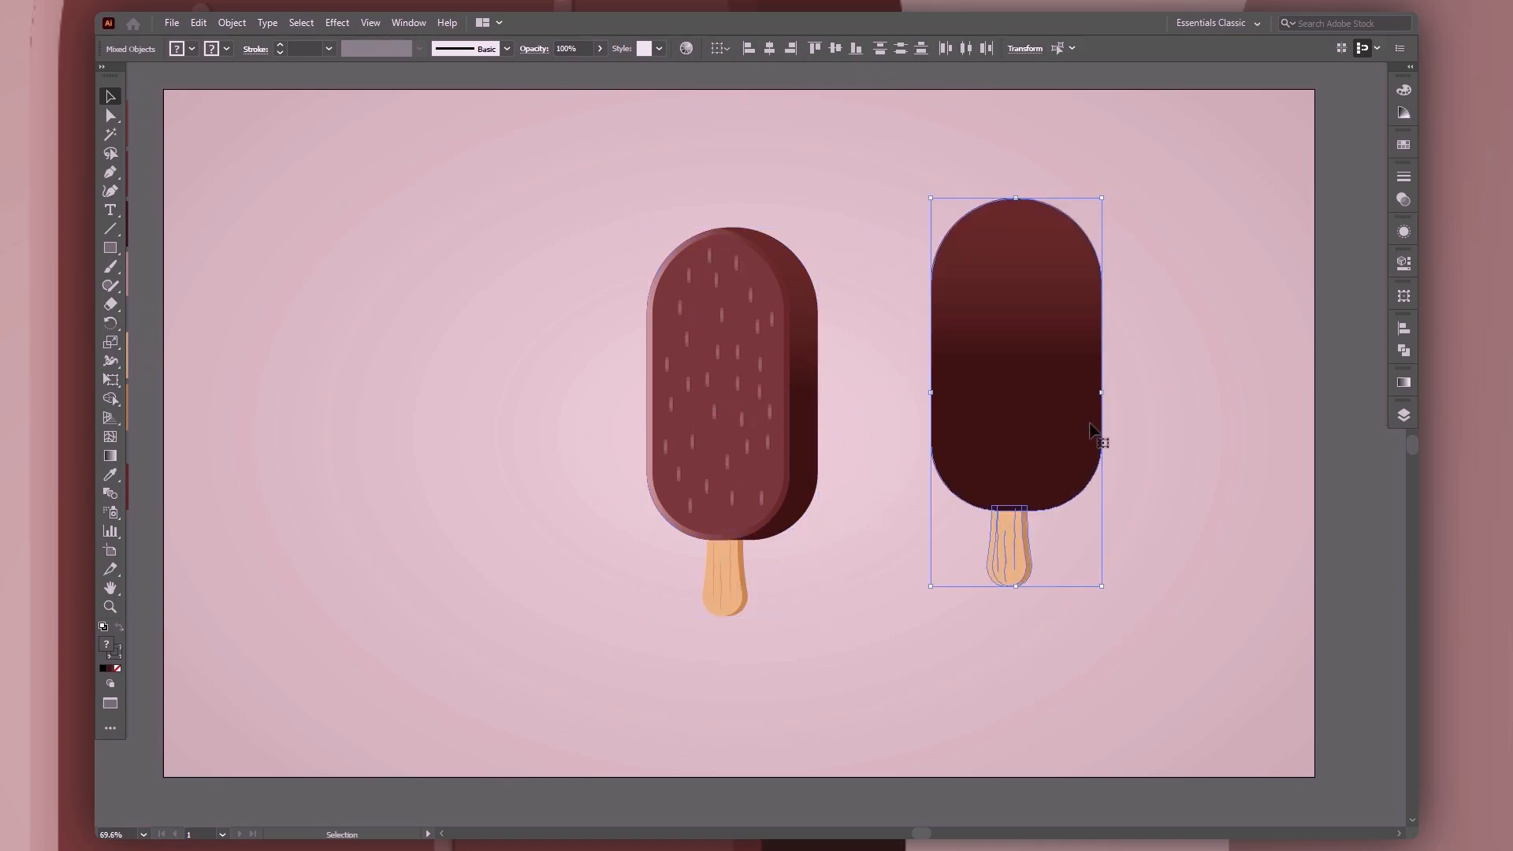
pyautogui.click(1142, 440)
# Delete all the wood-grain lines from the copied stick.
pyautogui.press('a')
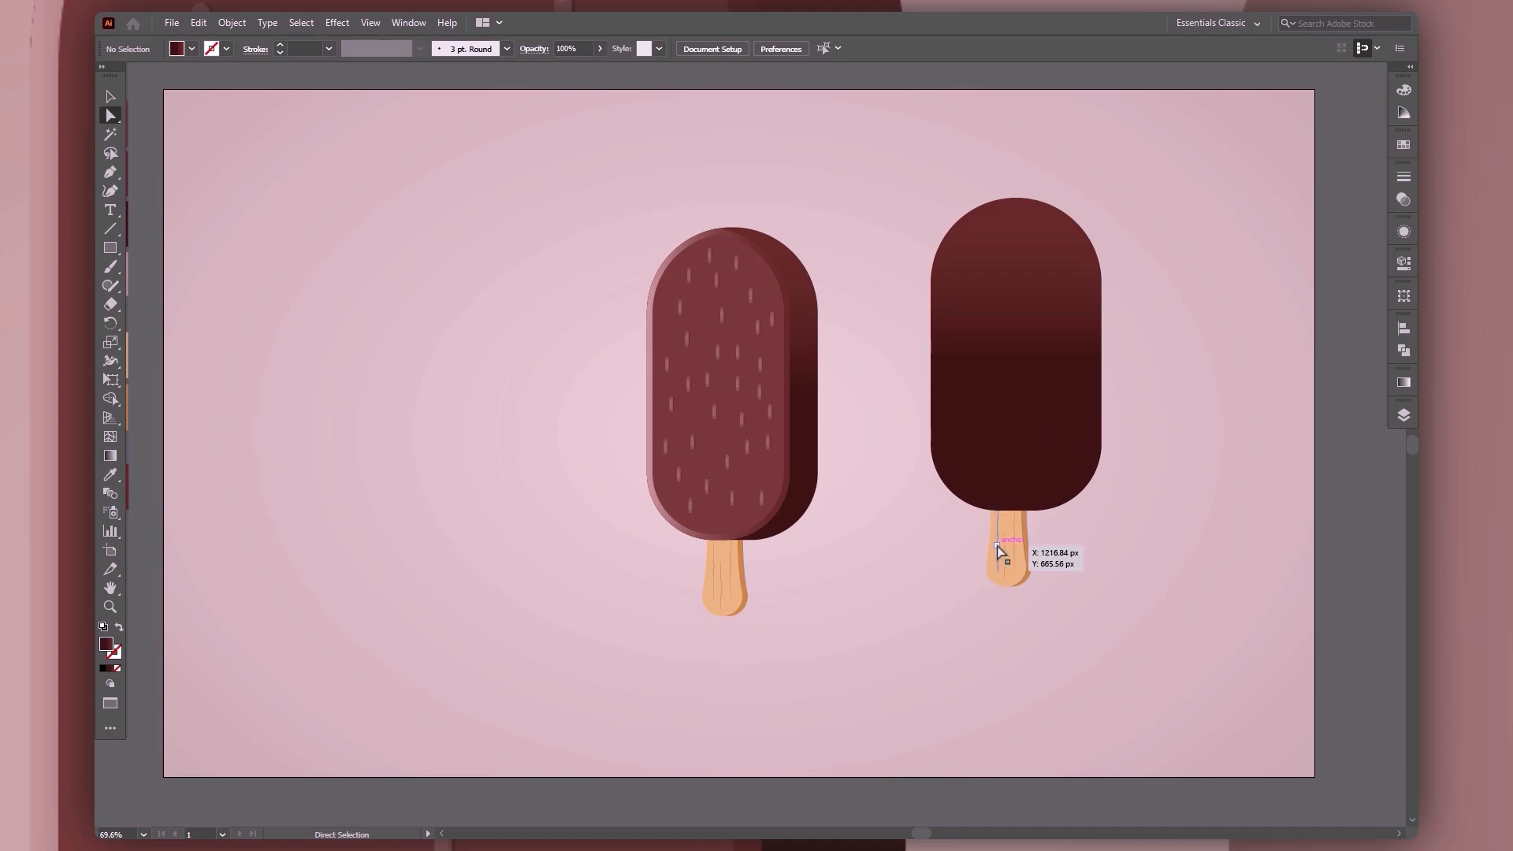
pyautogui.click(996, 546)
pyautogui.click(1005, 551)
pyautogui.press('Delete')
pyautogui.press('Delete')
pyautogui.click(1014, 548)
pyautogui.press('Delete')
pyautogui.press('Delete')
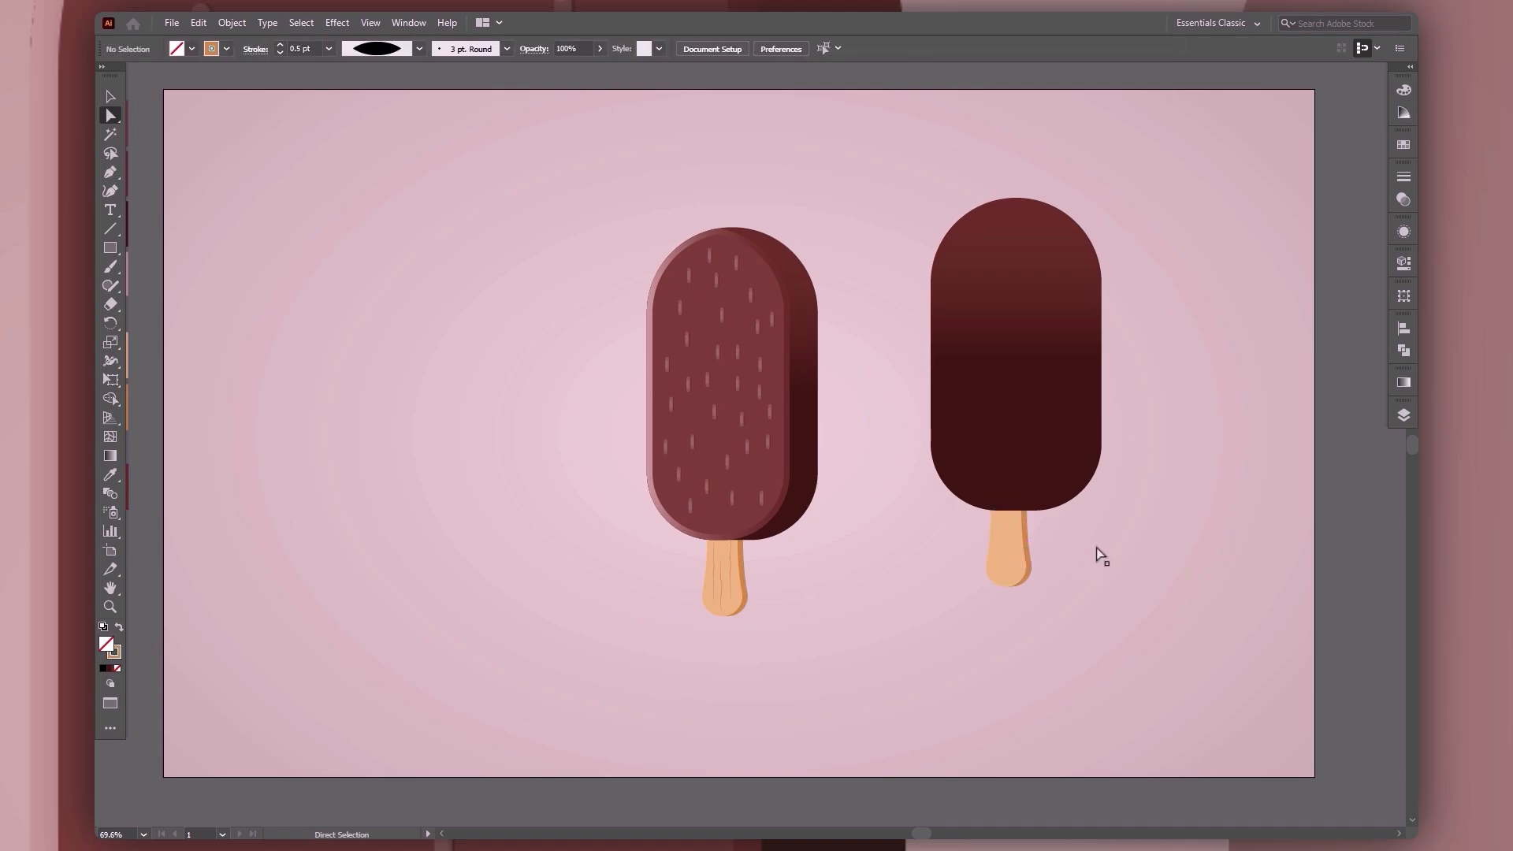
# Narrow the copied body shape slightly by pulling in its right side.
pyautogui.press('v')
pyautogui.click(1083, 381)
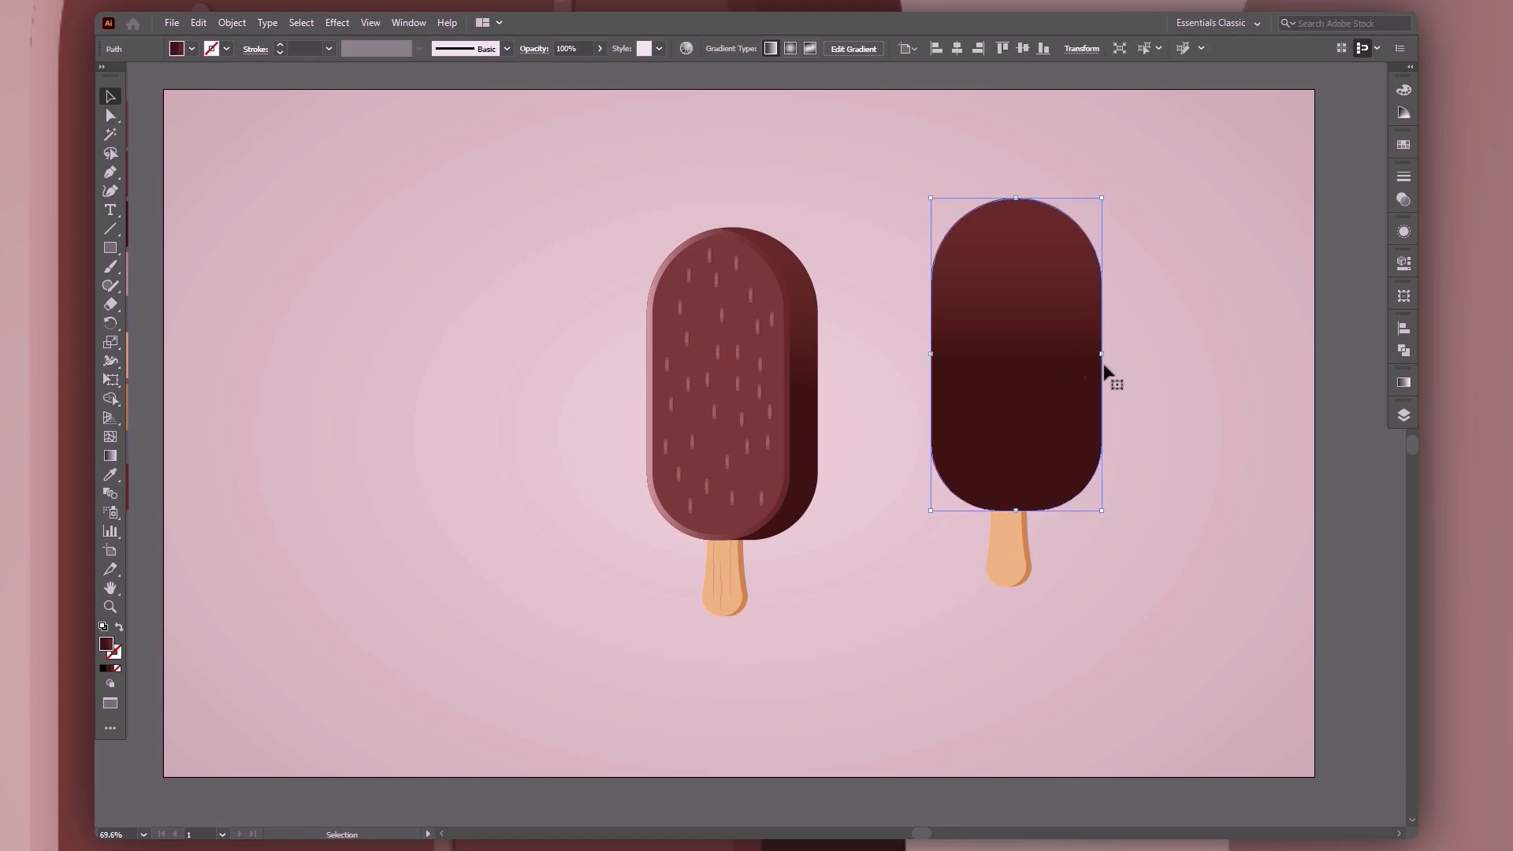
pyautogui.moveTo(1101, 357); pyautogui.dragTo(1090, 359)
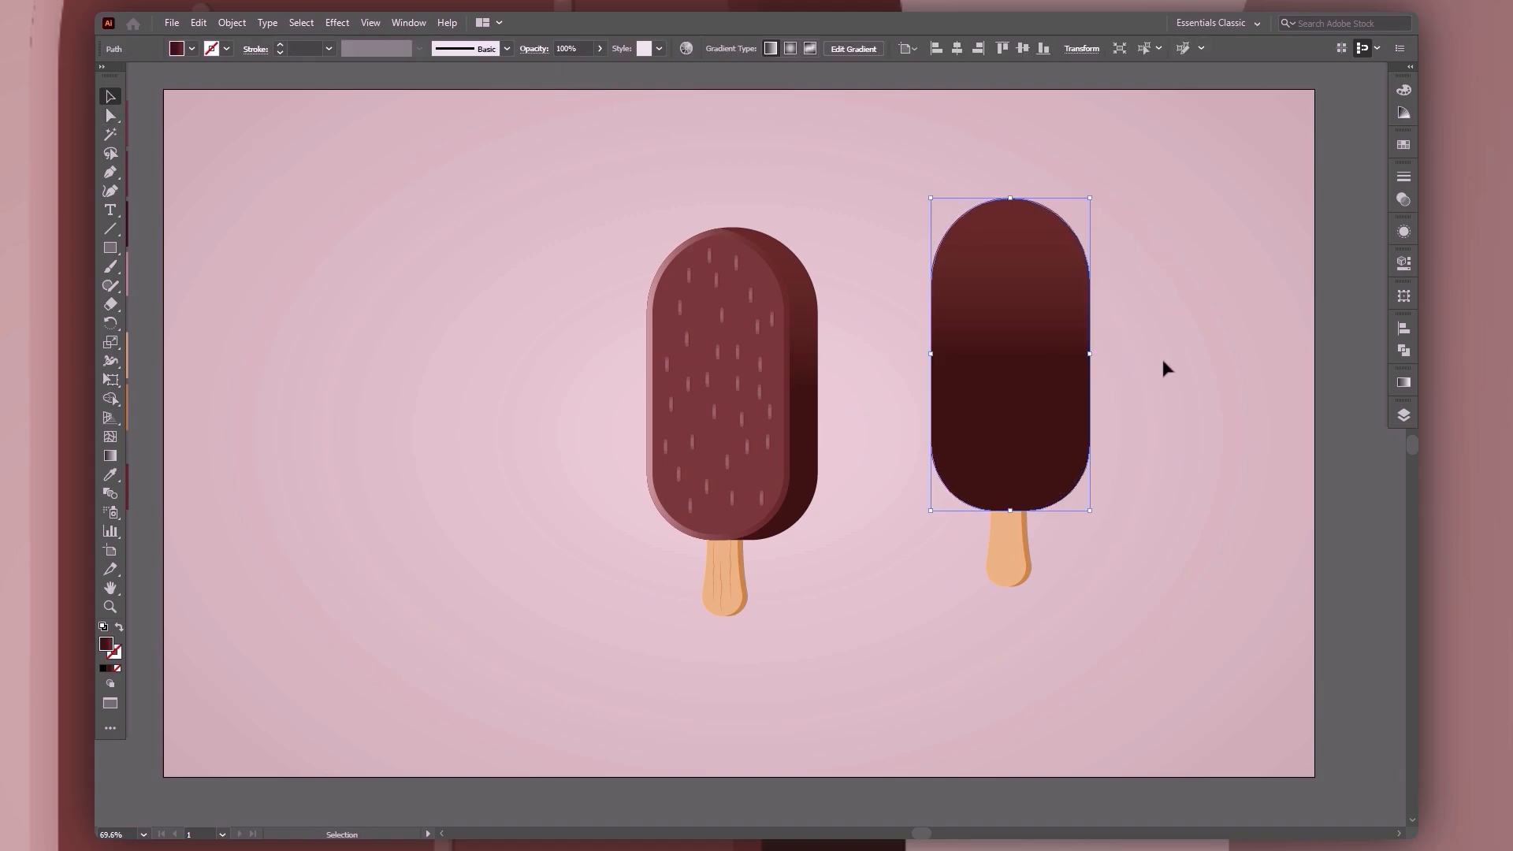
pyautogui.click(1145, 268)
pyautogui.moveTo(1138, 246); pyautogui.dragTo(1001, 622)
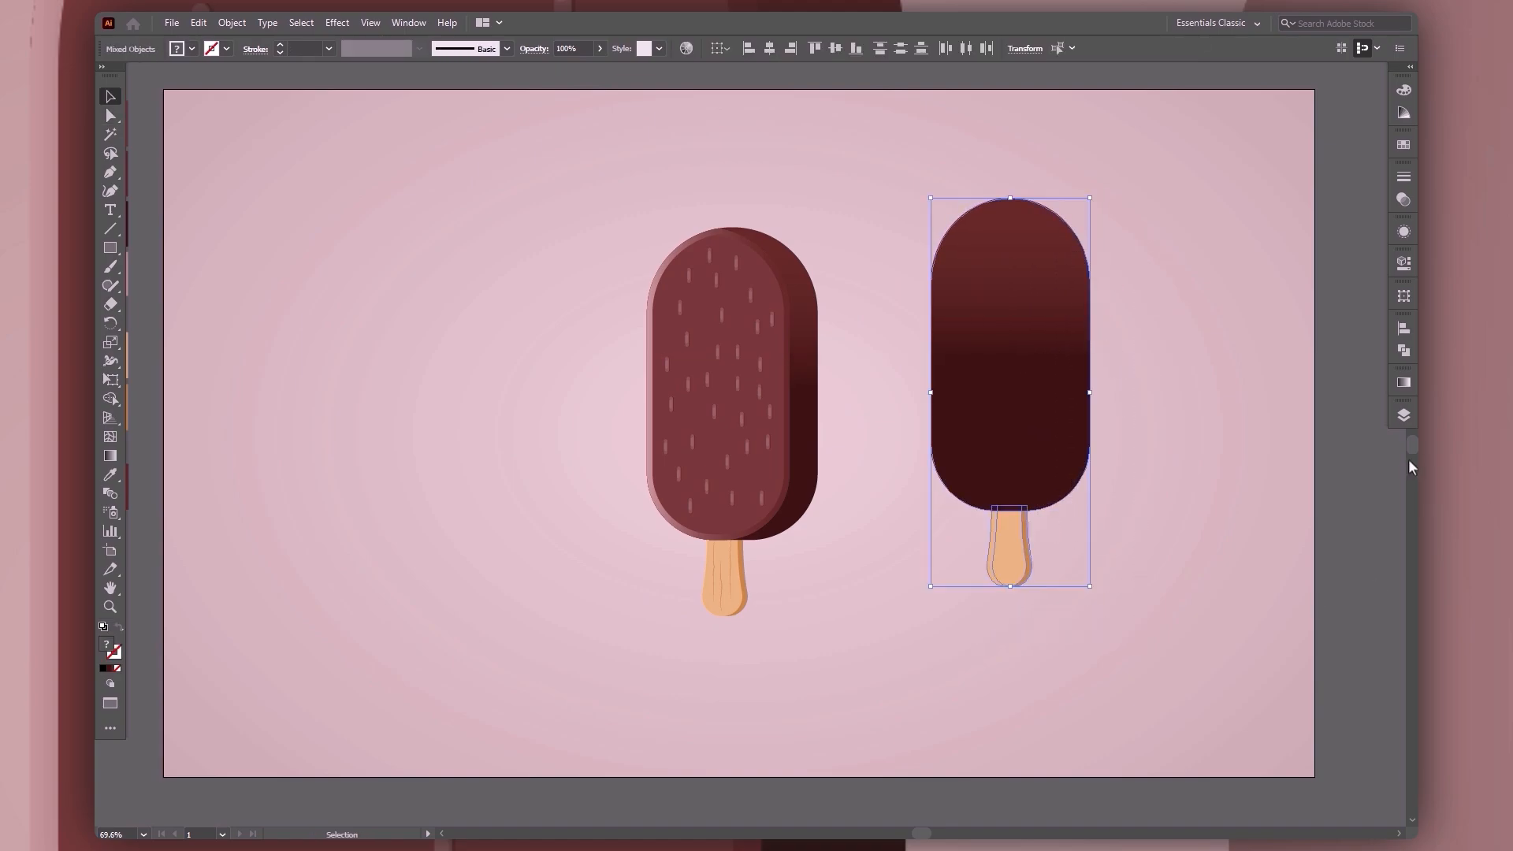
pyautogui.click(1162, 522)
# Unite the parts of the copied stick into a single shape.
pyautogui.moveTo(1092, 544); pyautogui.dragTo(986, 574)
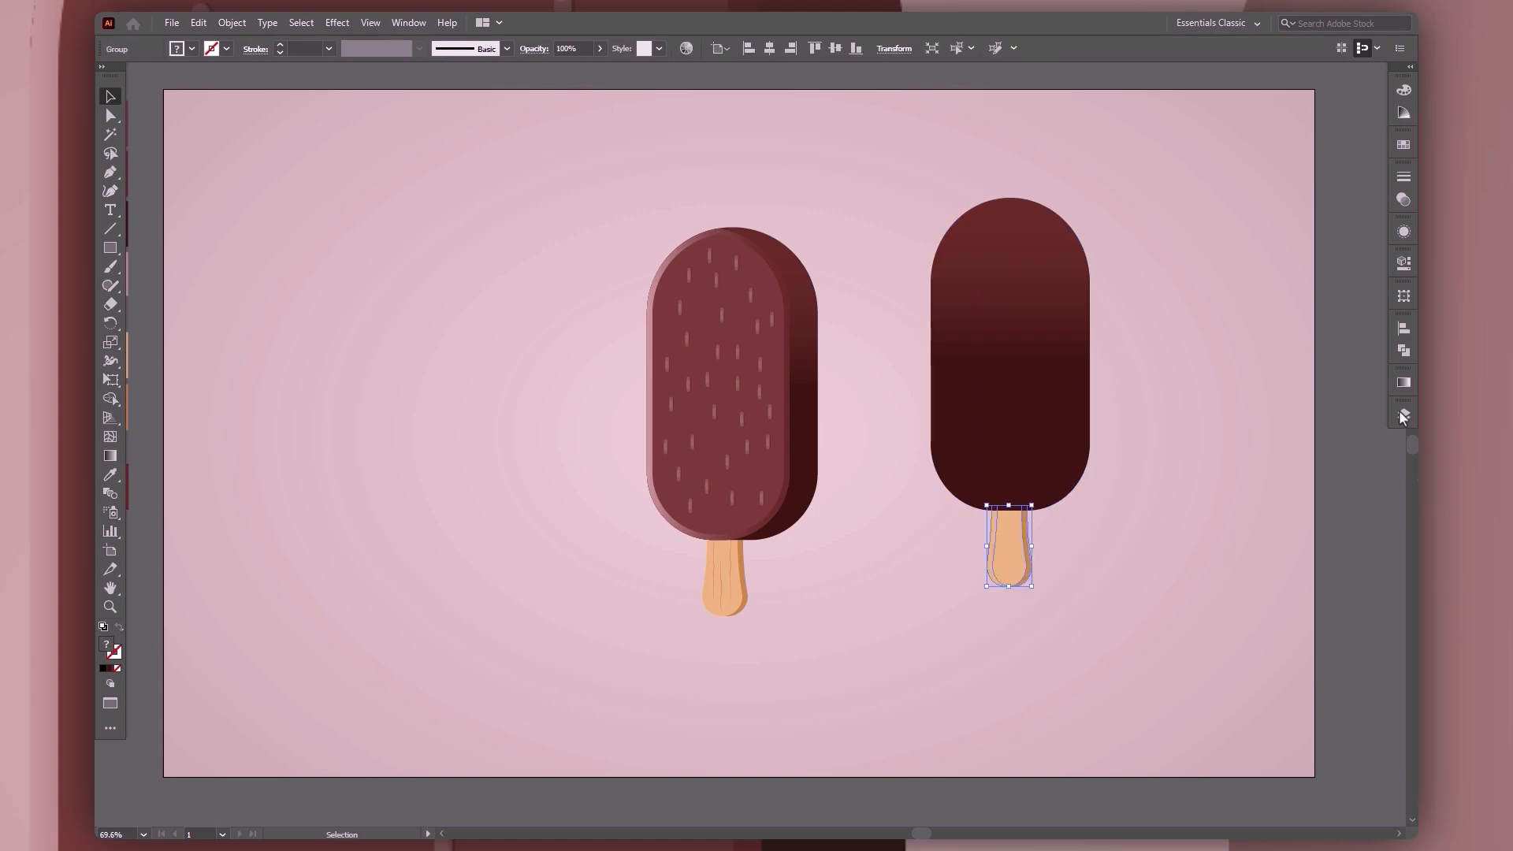
pyautogui.click(1404, 351)
pyautogui.click(1227, 365)
# Align the copied body and its stick to a common vertical centre line.
pyautogui.moveTo(1223, 304); pyautogui.dragTo(966, 630)
pyautogui.click(1404, 328)
pyautogui.click(1246, 377)
# Unite the copied body and stick into one silhouette, shrink it slightly and move it closer to the popsicle.
pyautogui.click(1403, 351)
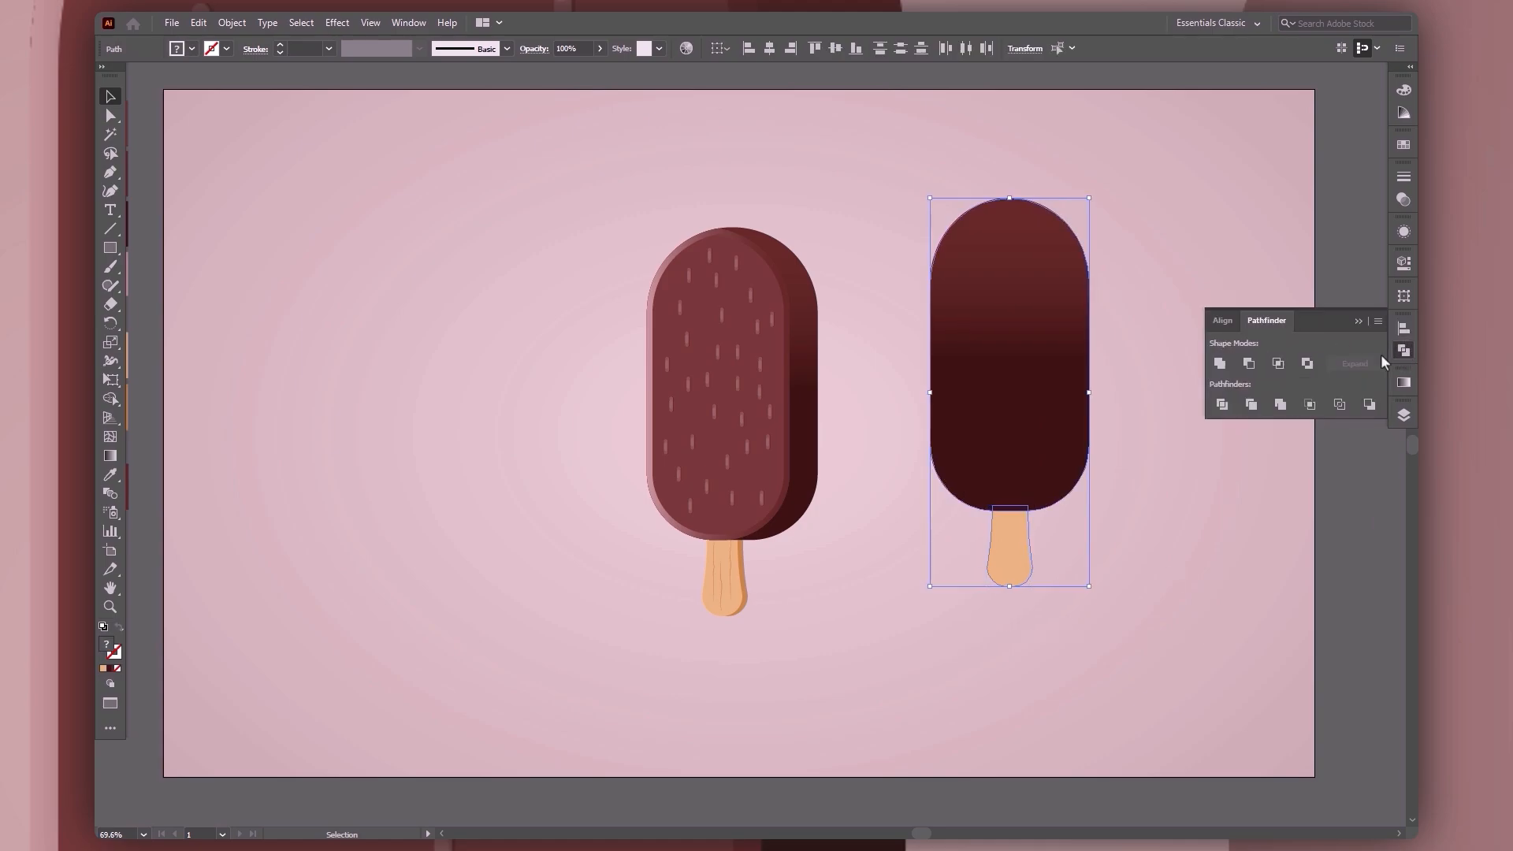
pyautogui.click(1221, 364)
pyautogui.moveTo(1045, 384); pyautogui.dragTo(982, 427)
pyautogui.press('p')
pyautogui.press('v')
pyautogui.click(737, 643)
# Draw a closed four-point slanted band from the lower end of the popsicle's stick to the silhouette's stick.
pyautogui.press('p')
pyautogui.click(702, 601)
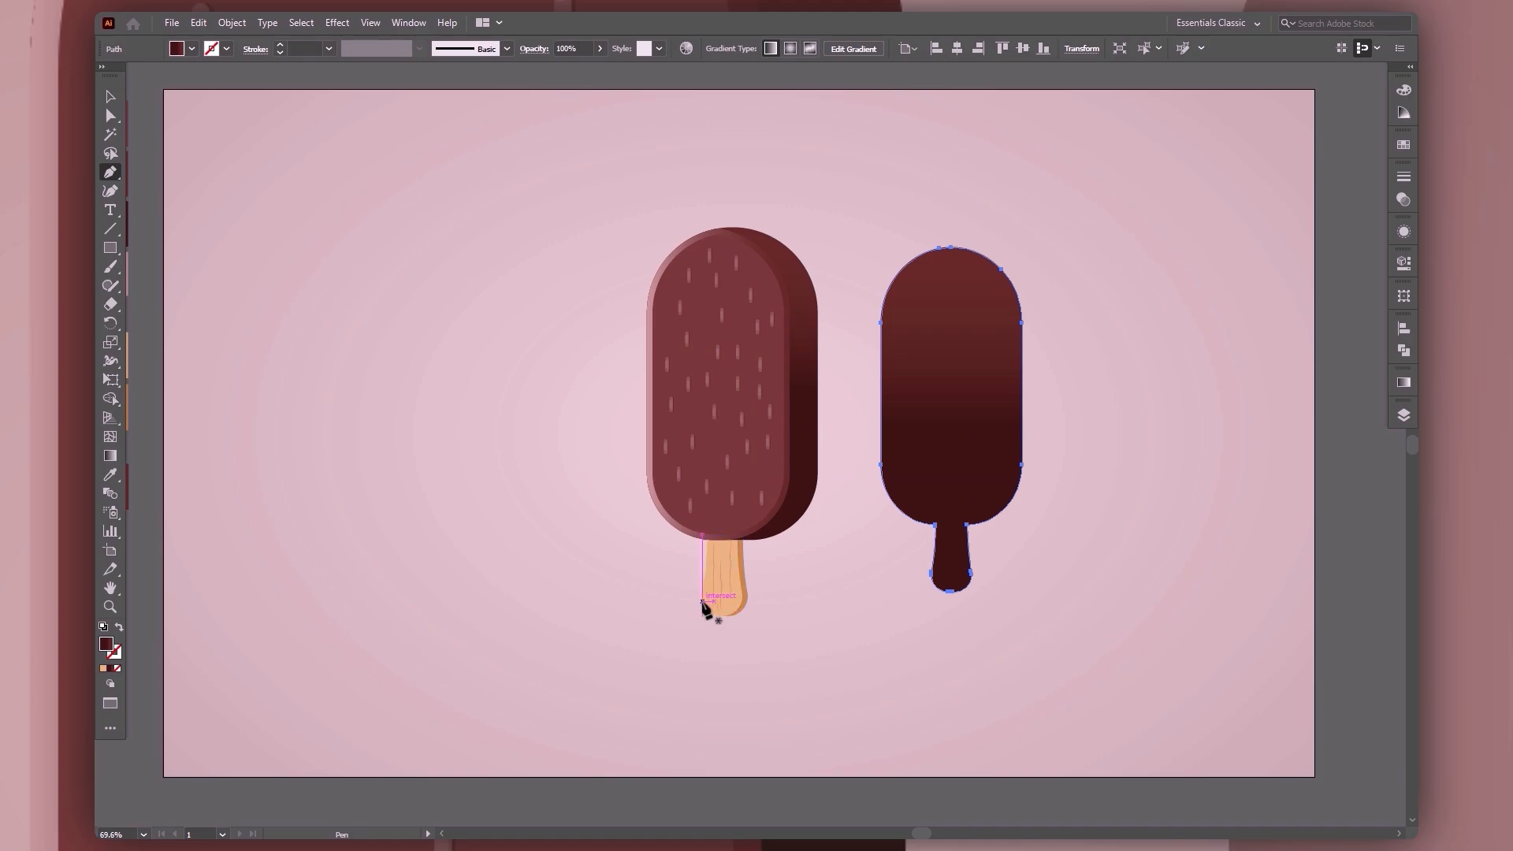
pyautogui.click(935, 550)
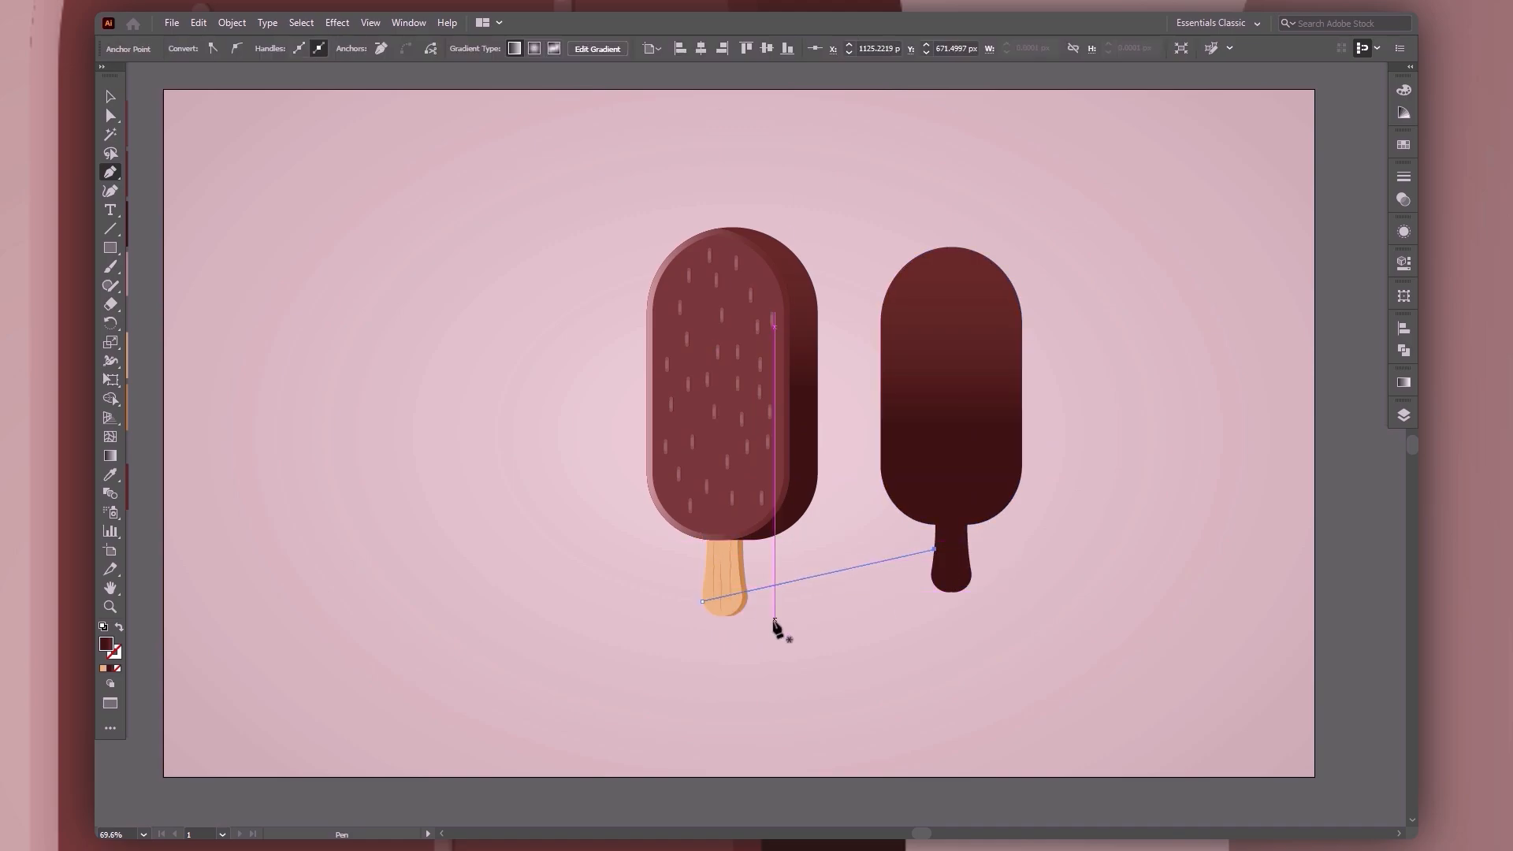
pyautogui.moveTo(702, 601); pyautogui.dragTo(743, 612)
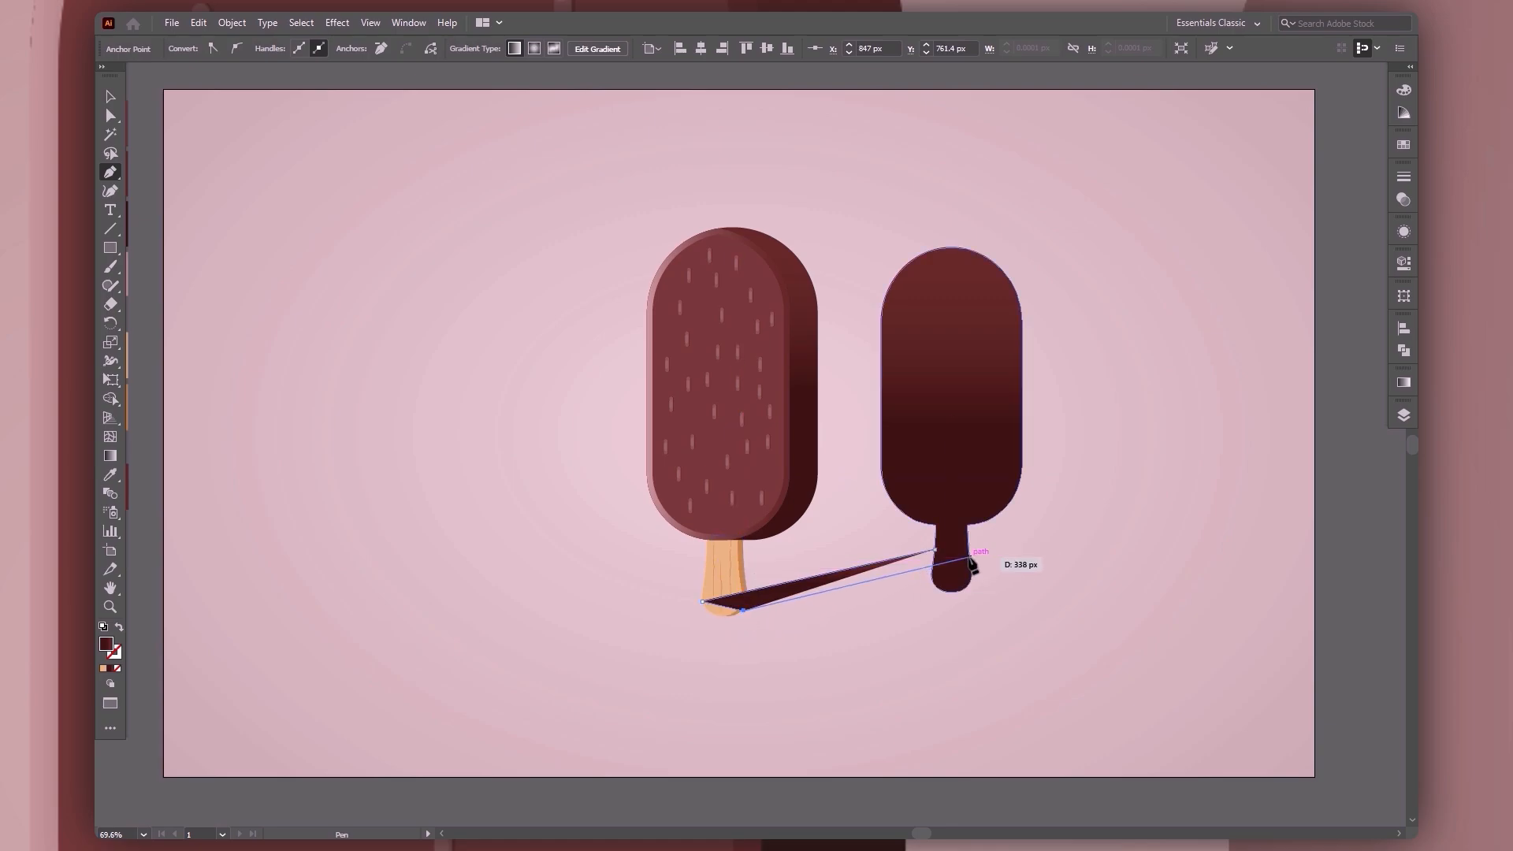
pyautogui.click(969, 558)
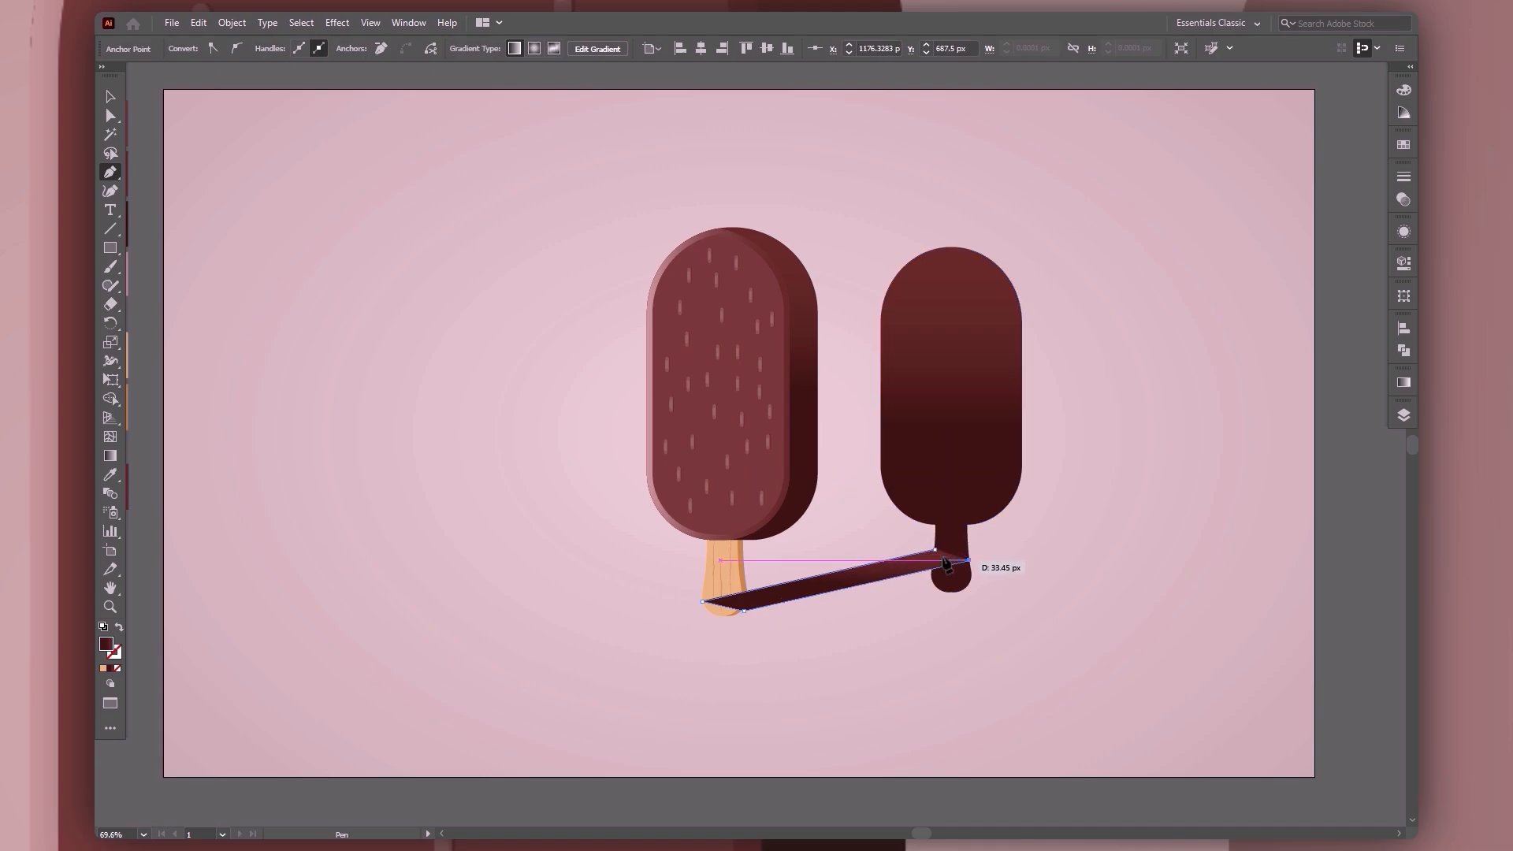
pyautogui.click(936, 552)
# Select the band and the silhouette, and remove the silhouette's rounded stick end below the band with Shape Builder.
pyautogui.press('z')
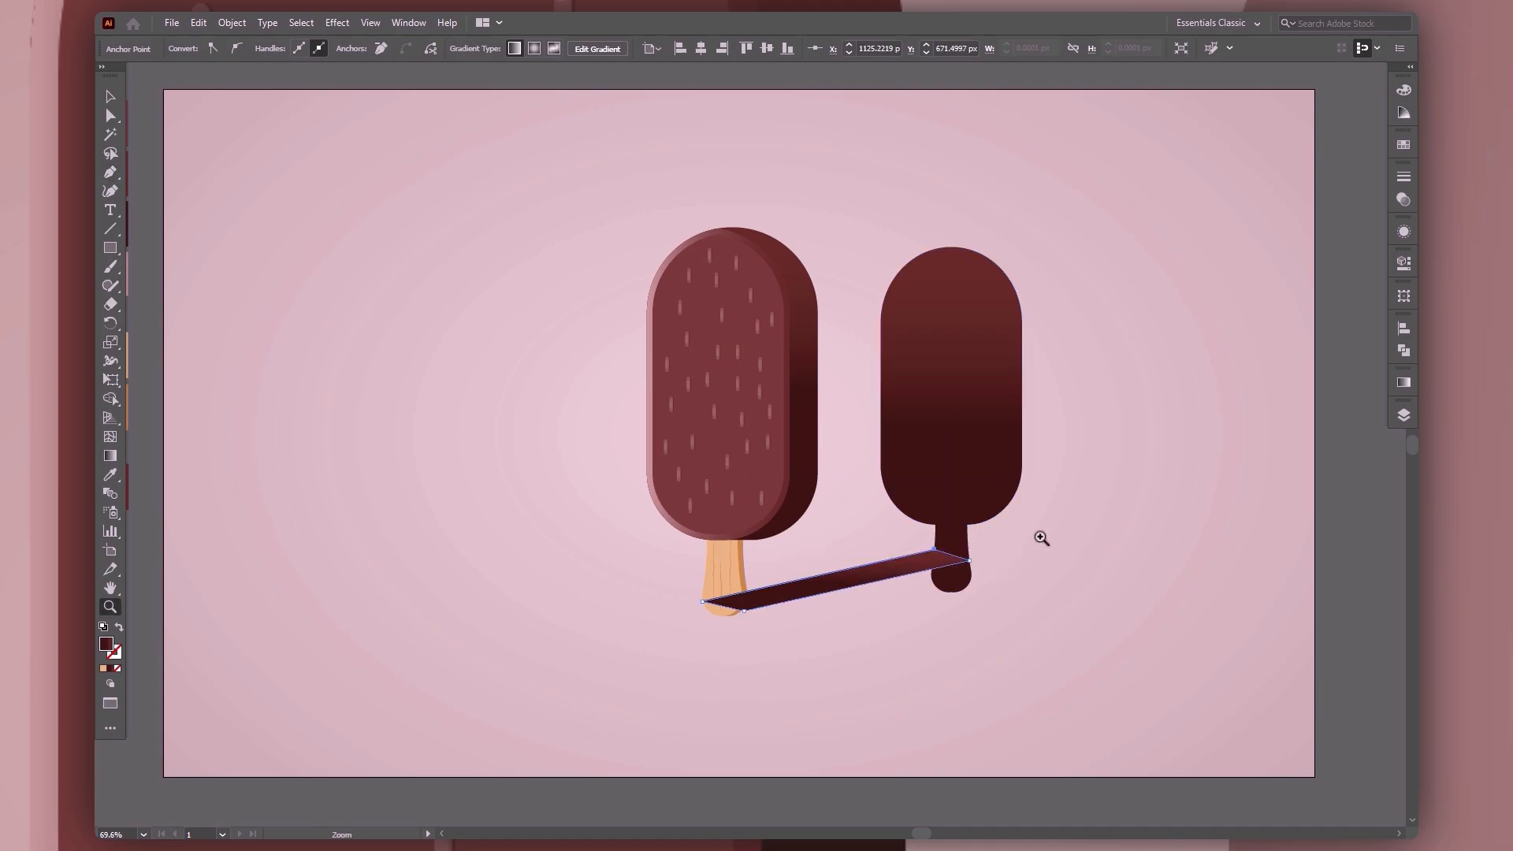
pyautogui.click(1047, 538)
pyautogui.click(628, 476)
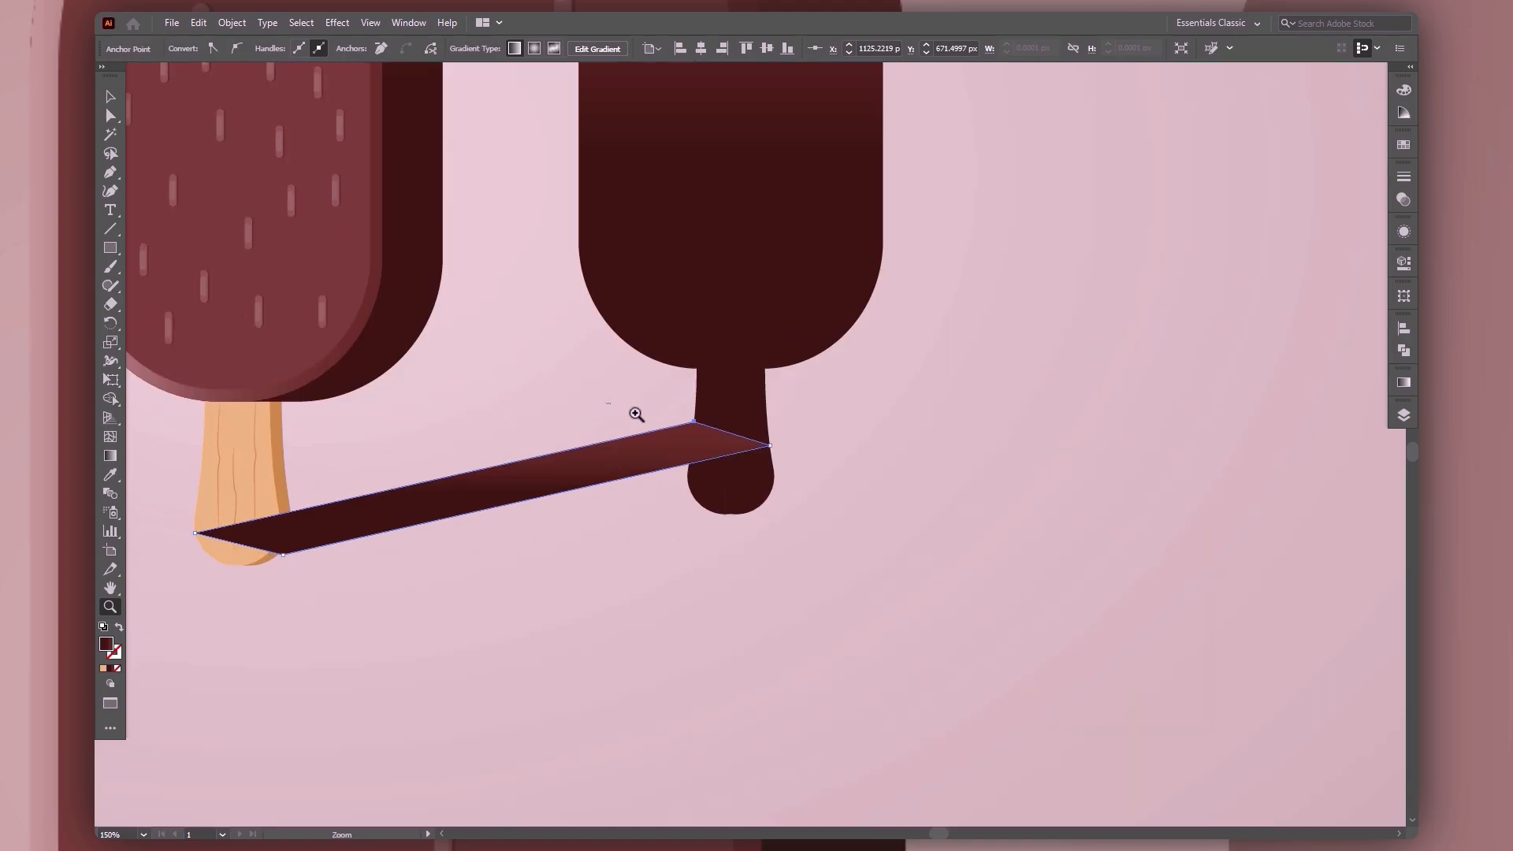
pyautogui.moveTo(611, 405); pyautogui.dragTo(883, 651)
pyautogui.press('v')
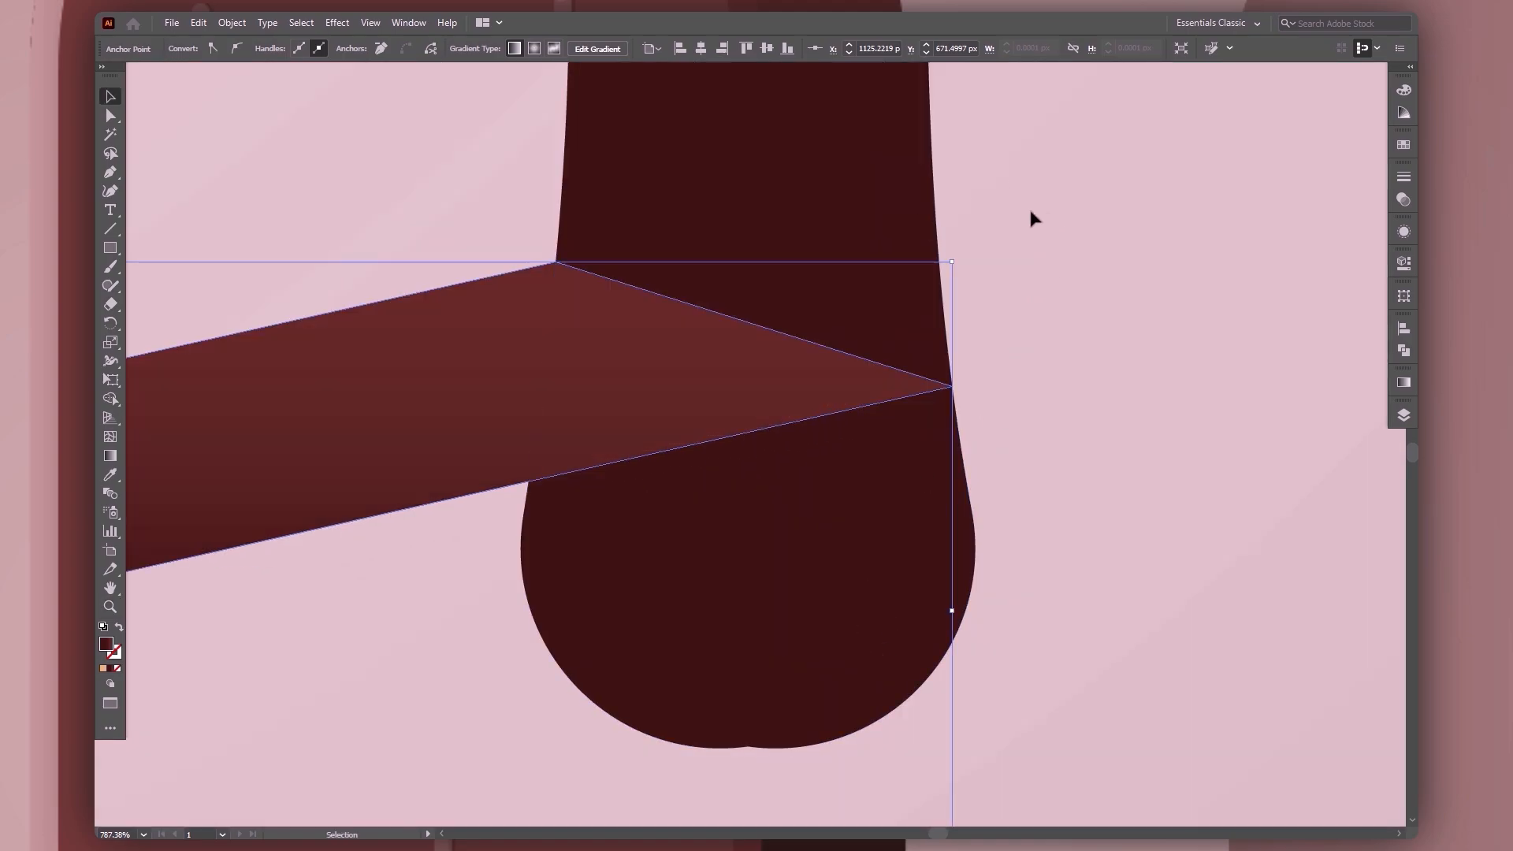
pyautogui.moveTo(988, 211); pyautogui.dragTo(726, 603)
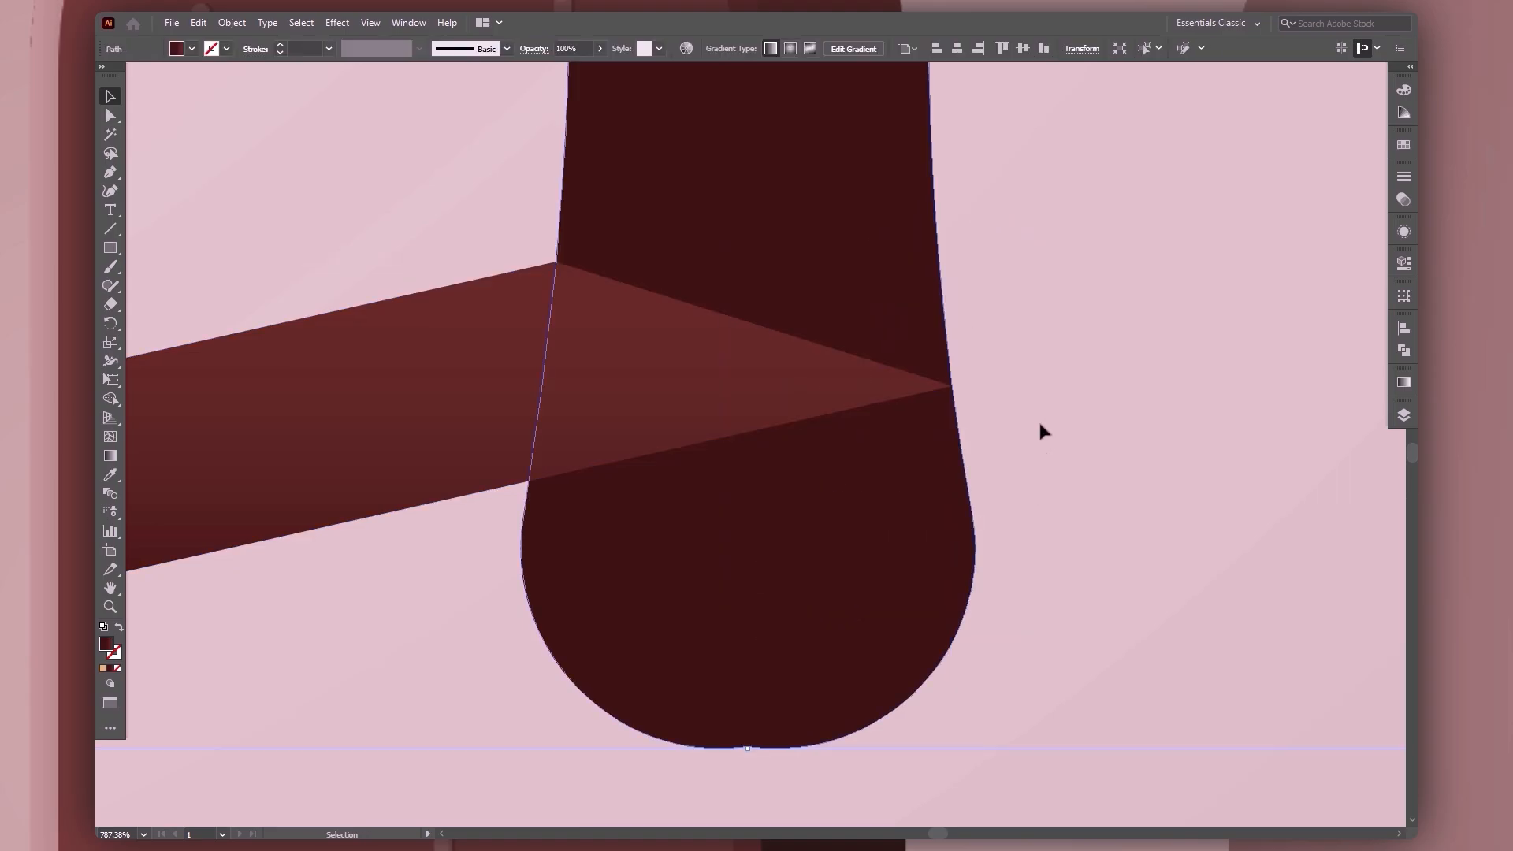
pyautogui.moveTo(1002, 263); pyautogui.dragTo(500, 712)
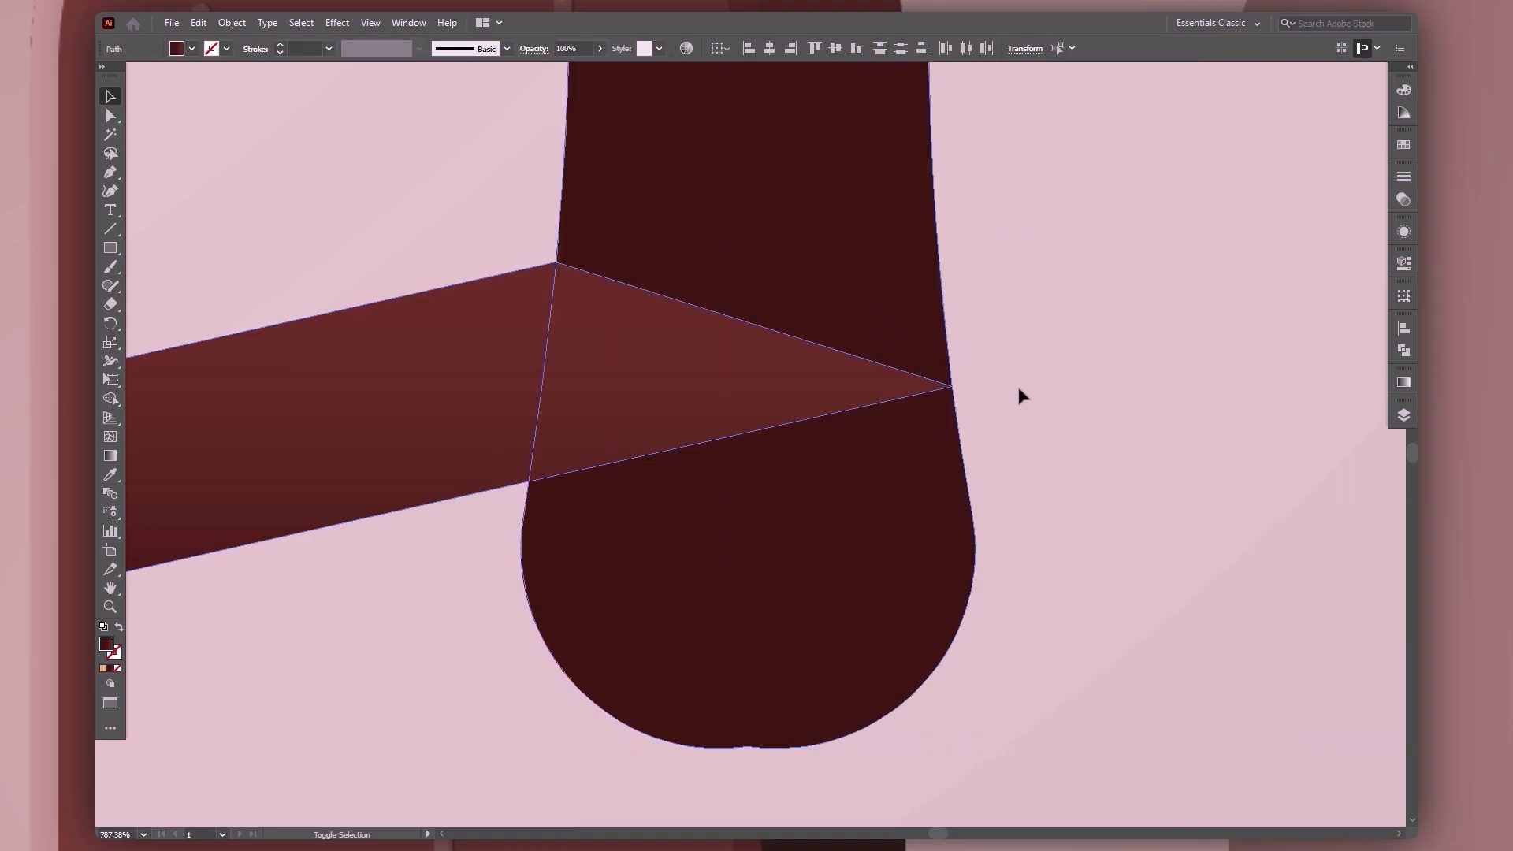
pyautogui.hotkey('shift', 'm')
pyautogui.keyDown('alt'); pyautogui.click(915, 540); pyautogui.keyUp('alt')
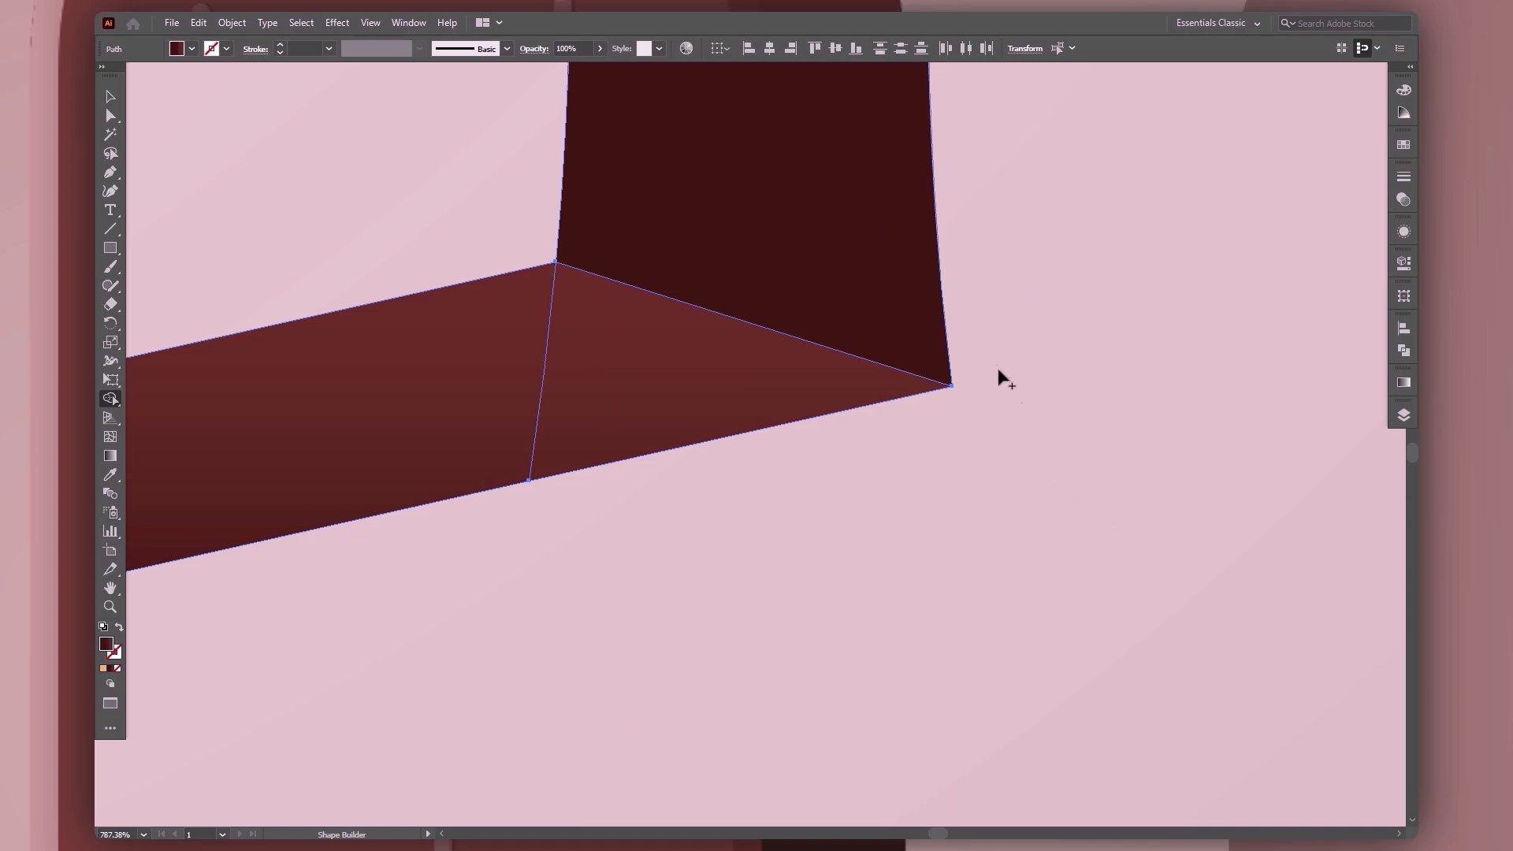
# Merge the silhouette and all sections of the slanted band into one shape with Shape Builder.
pyautogui.moveTo(787, 263)
pyautogui.mouseDown()
pyautogui.moveTo(625, 401)
pyautogui.moveTo(469, 439)
pyautogui.mouseUp()
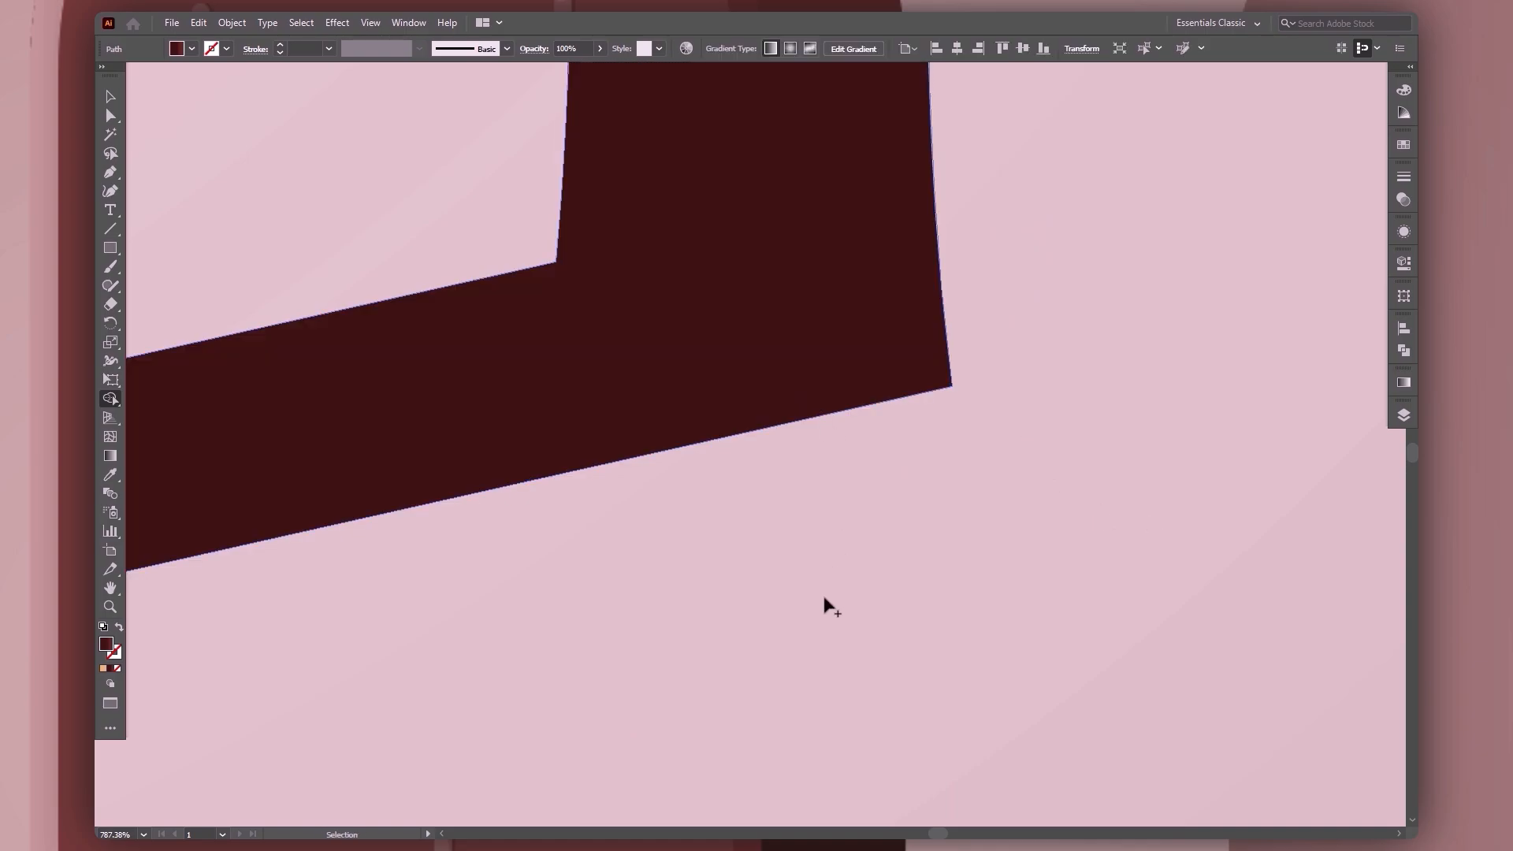
pyautogui.hotkey('ctrl', '0')
pyautogui.press('v')
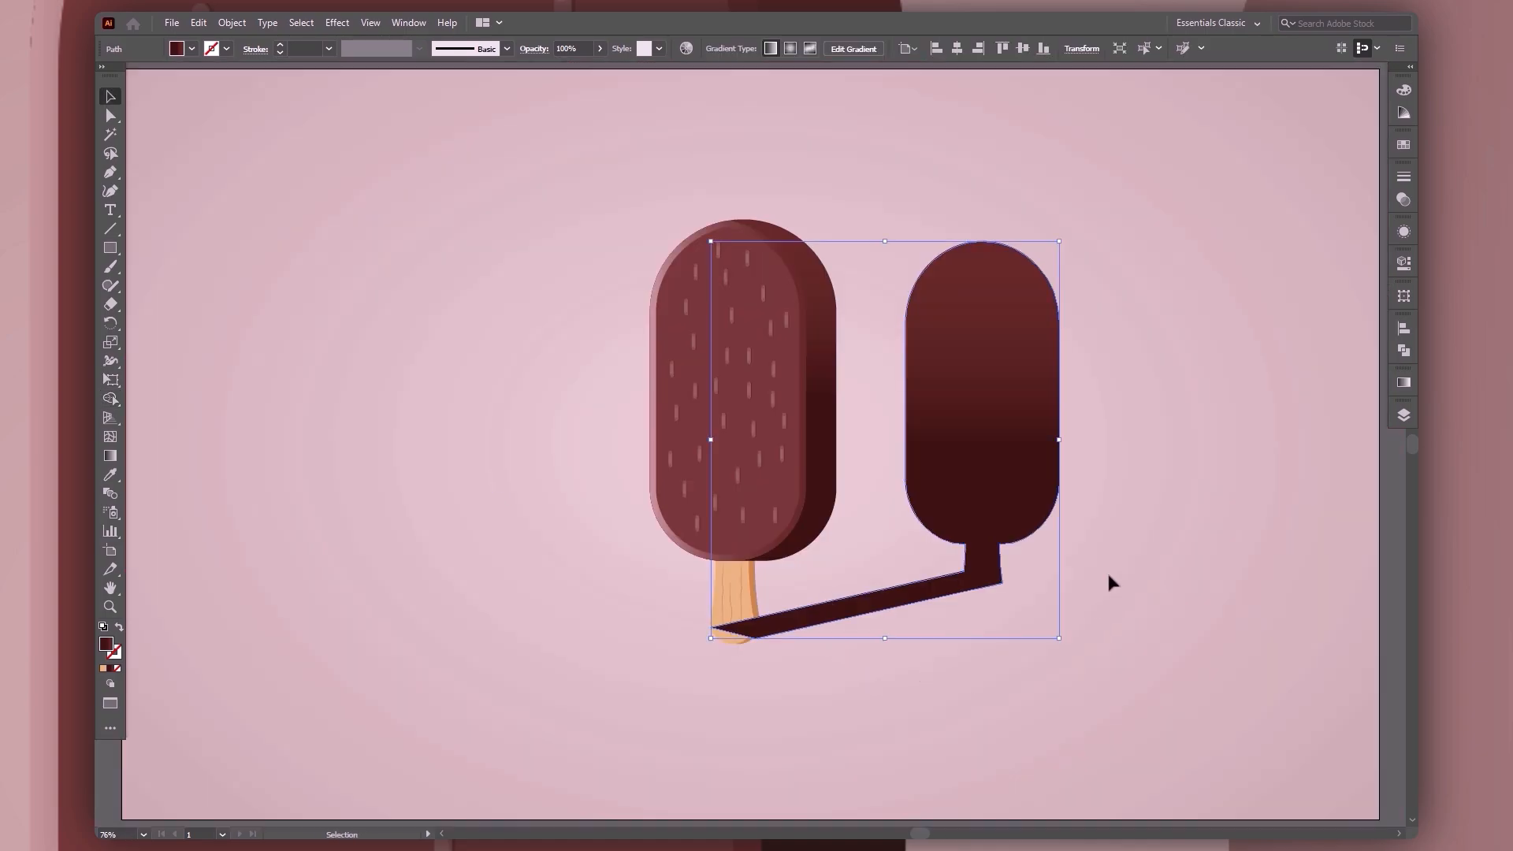
# Select the merged silhouette with its slanted band and remove it from the artboard.
pyautogui.click(1107, 571)
pyautogui.click(1015, 380)
pyautogui.press('Delete')
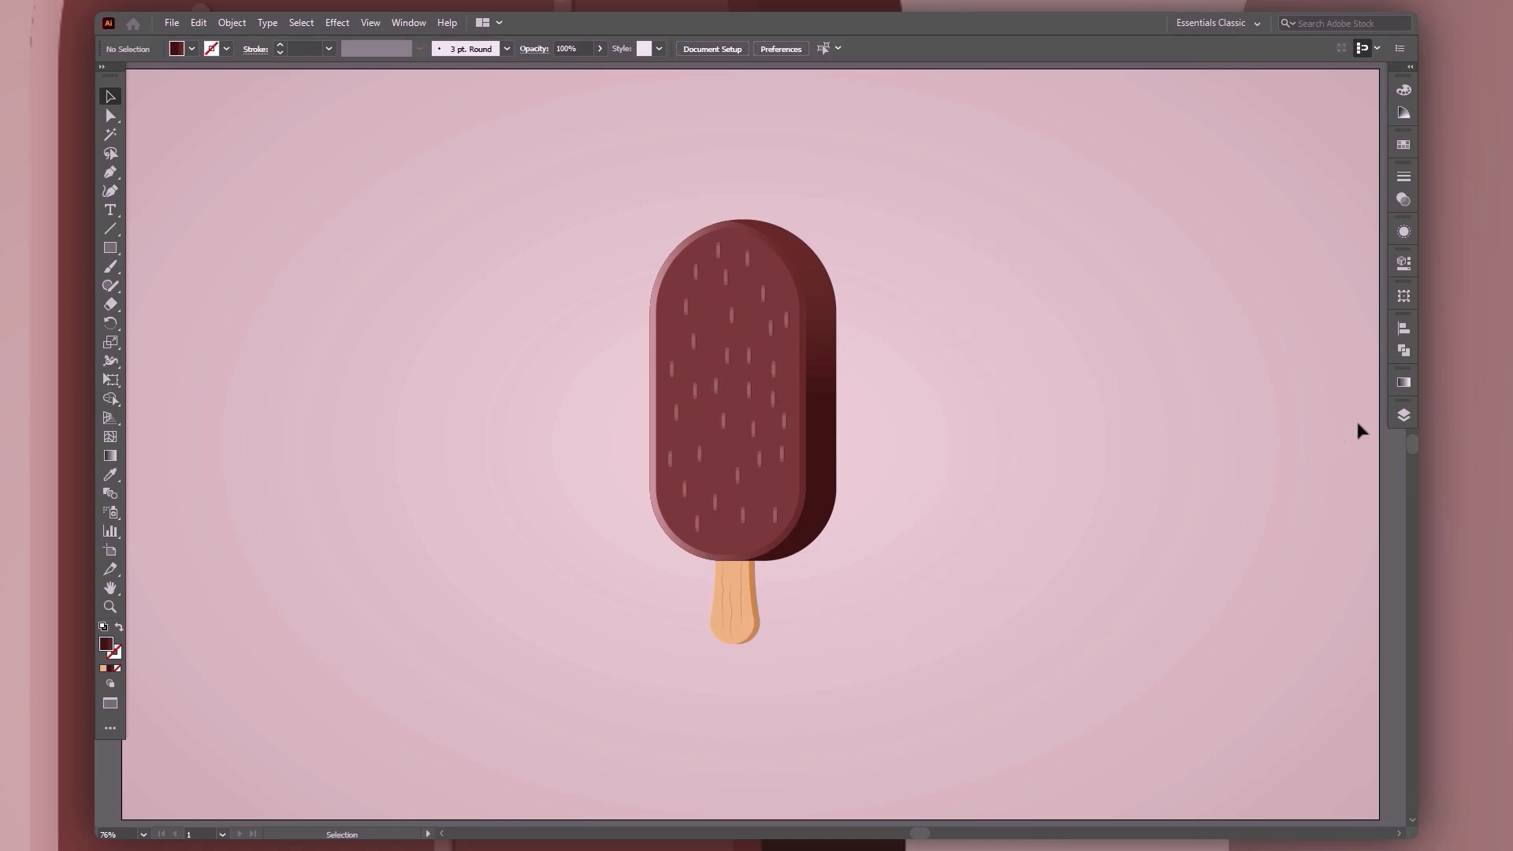
# Delete the stray leftover path from Layer 2, keeping that layer active.
pyautogui.click(1403, 419)
pyautogui.click(1247, 448)
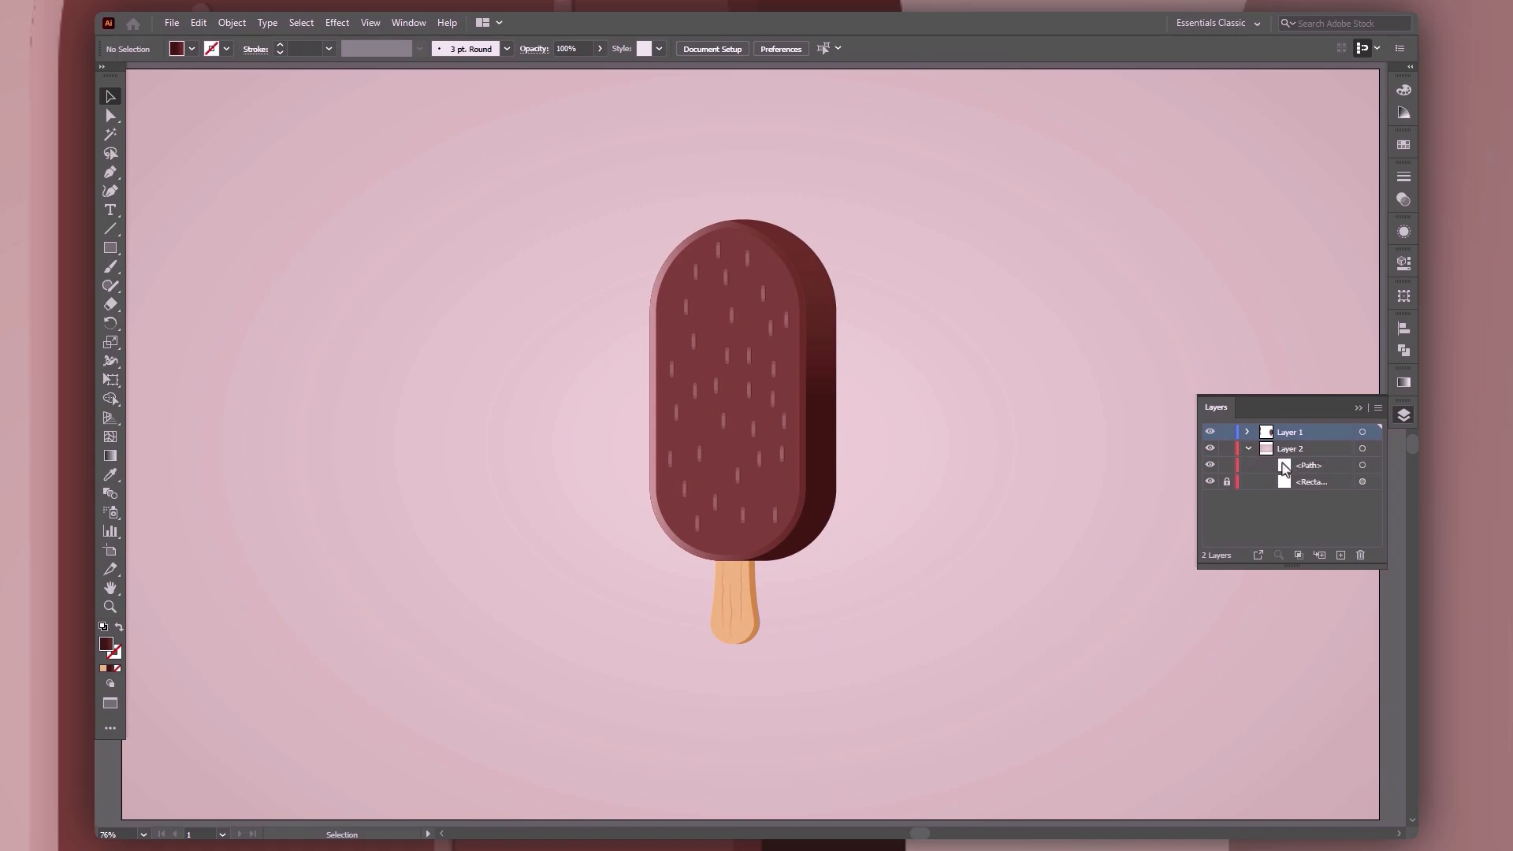
pyautogui.click(1349, 450)
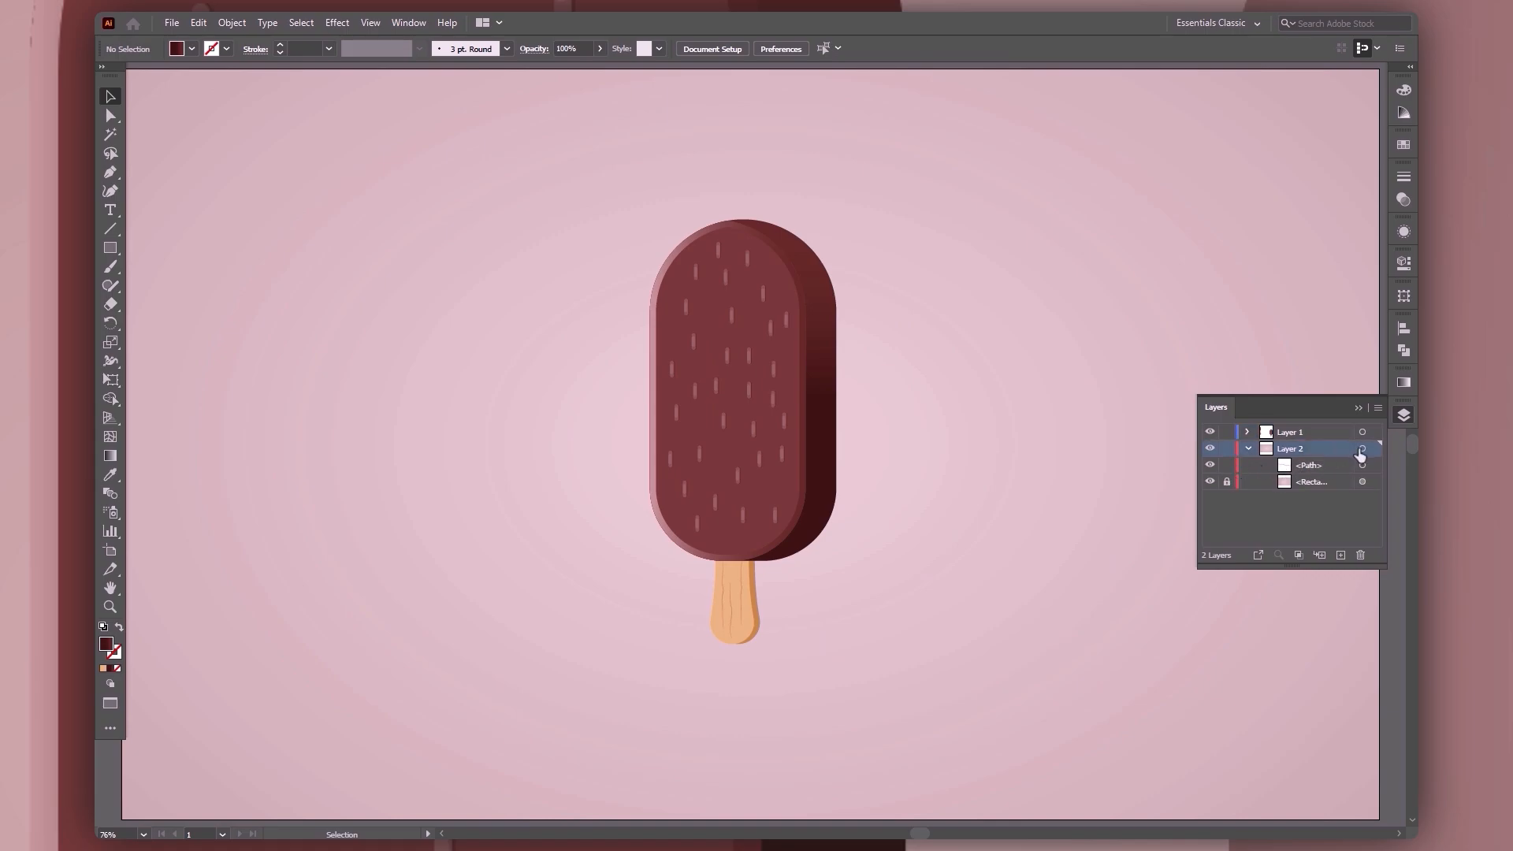
pyautogui.click(1362, 449)
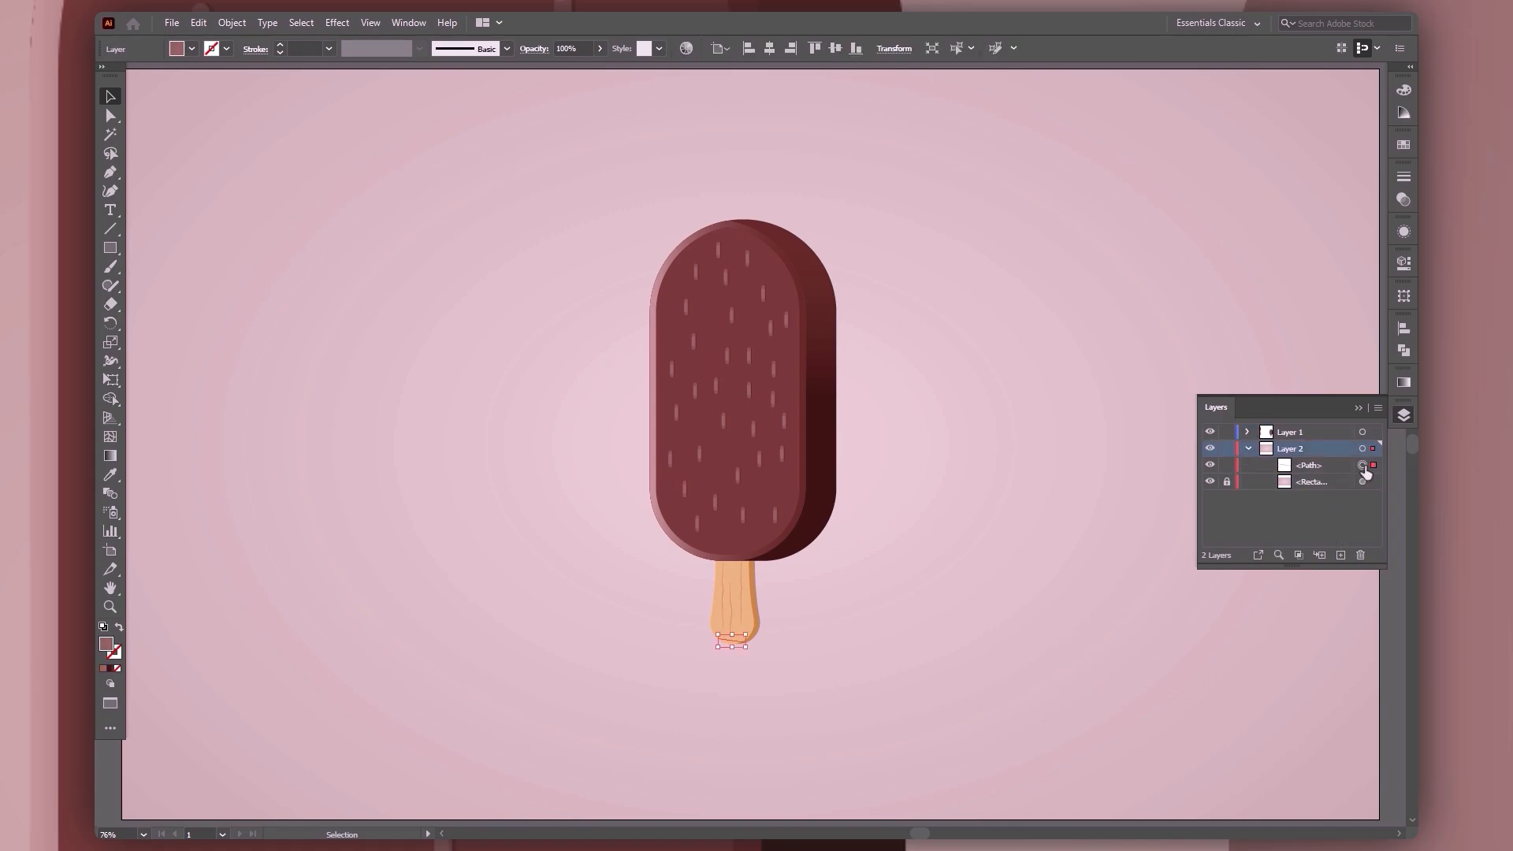
pyautogui.click(1362, 466)
pyautogui.press('Delete')
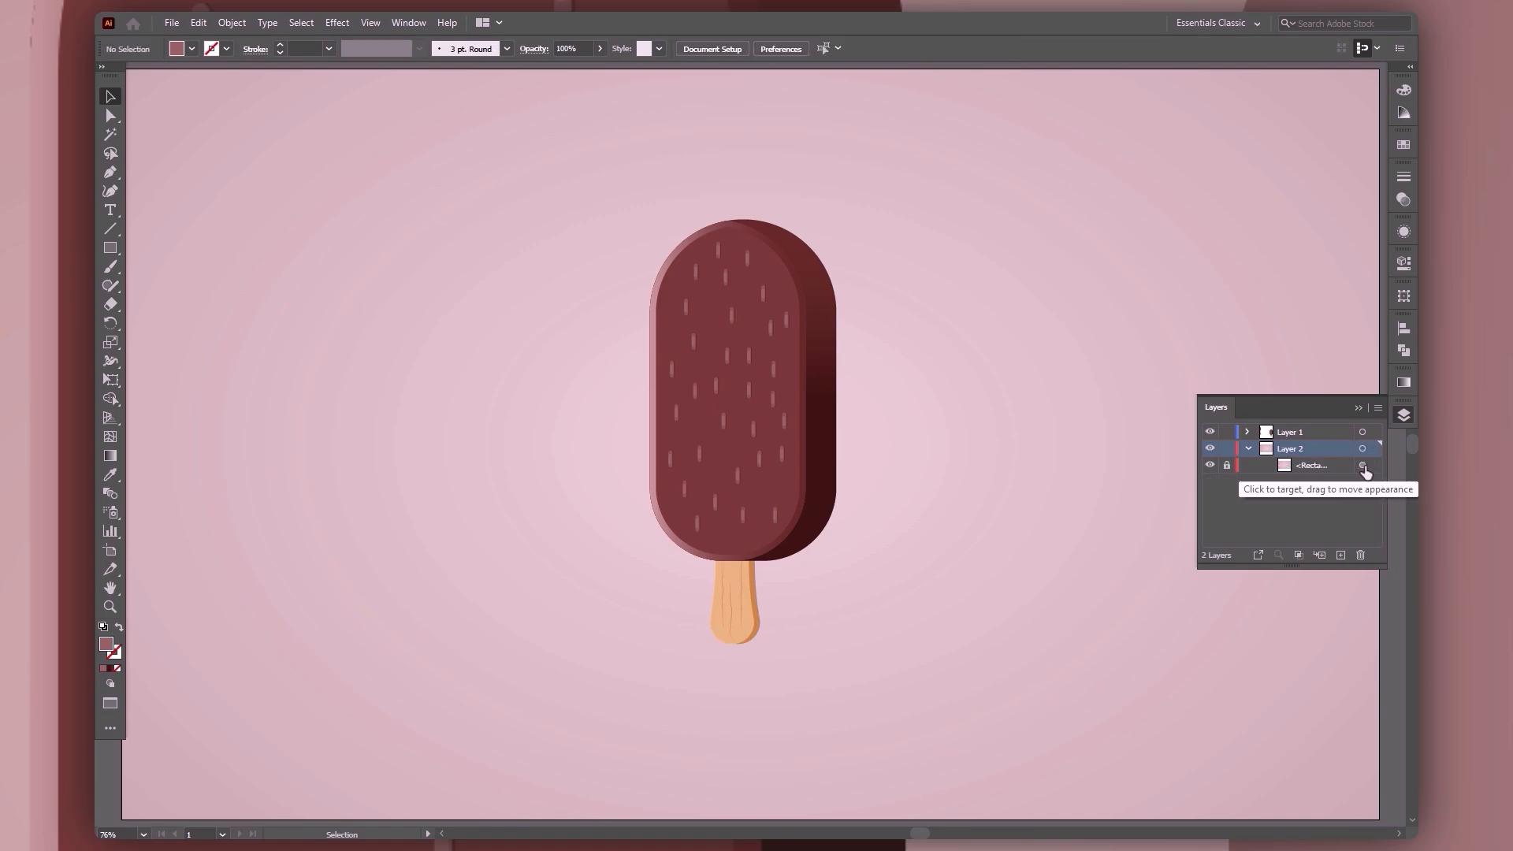
pyautogui.click(1357, 408)
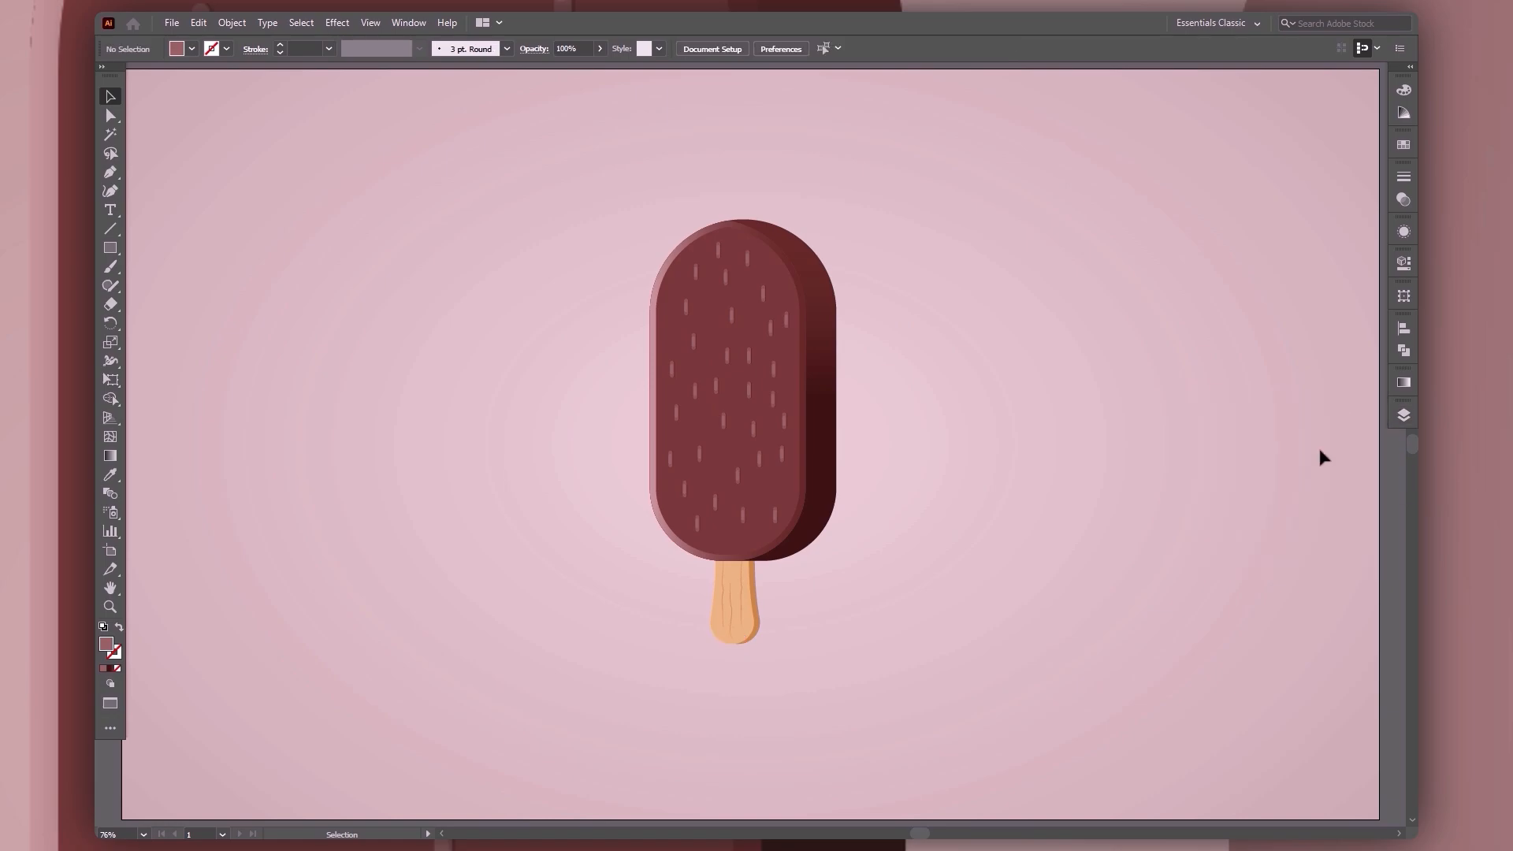
# Paste the removed silhouette with its slanted band in back, onto Layer 2 behind the popsicle, and deselect it.
pyautogui.click(222, 28)
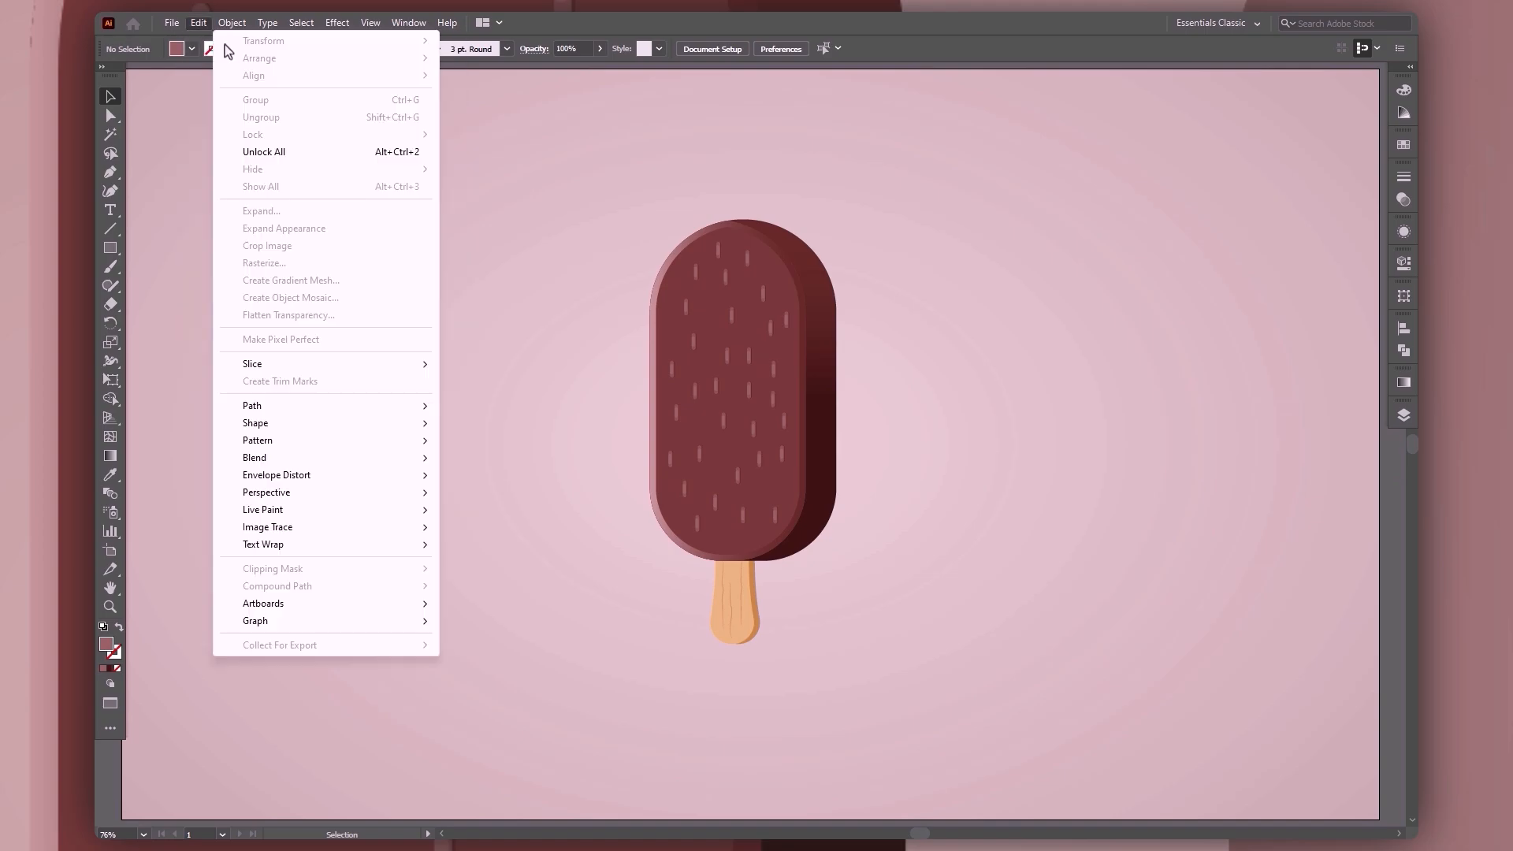
pyautogui.moveTo(200, 28)
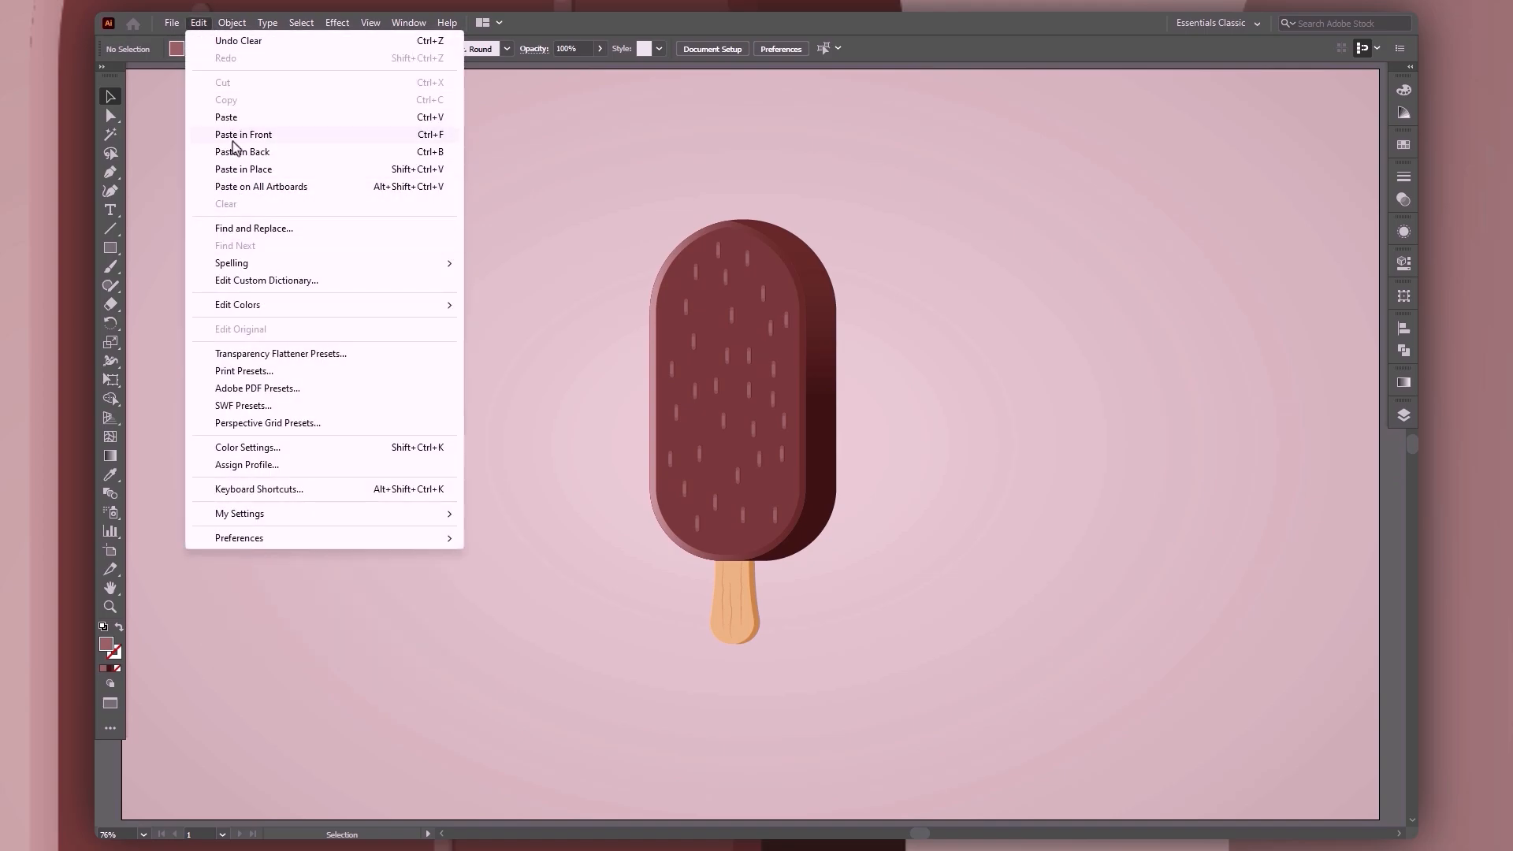
pyautogui.click(242, 152)
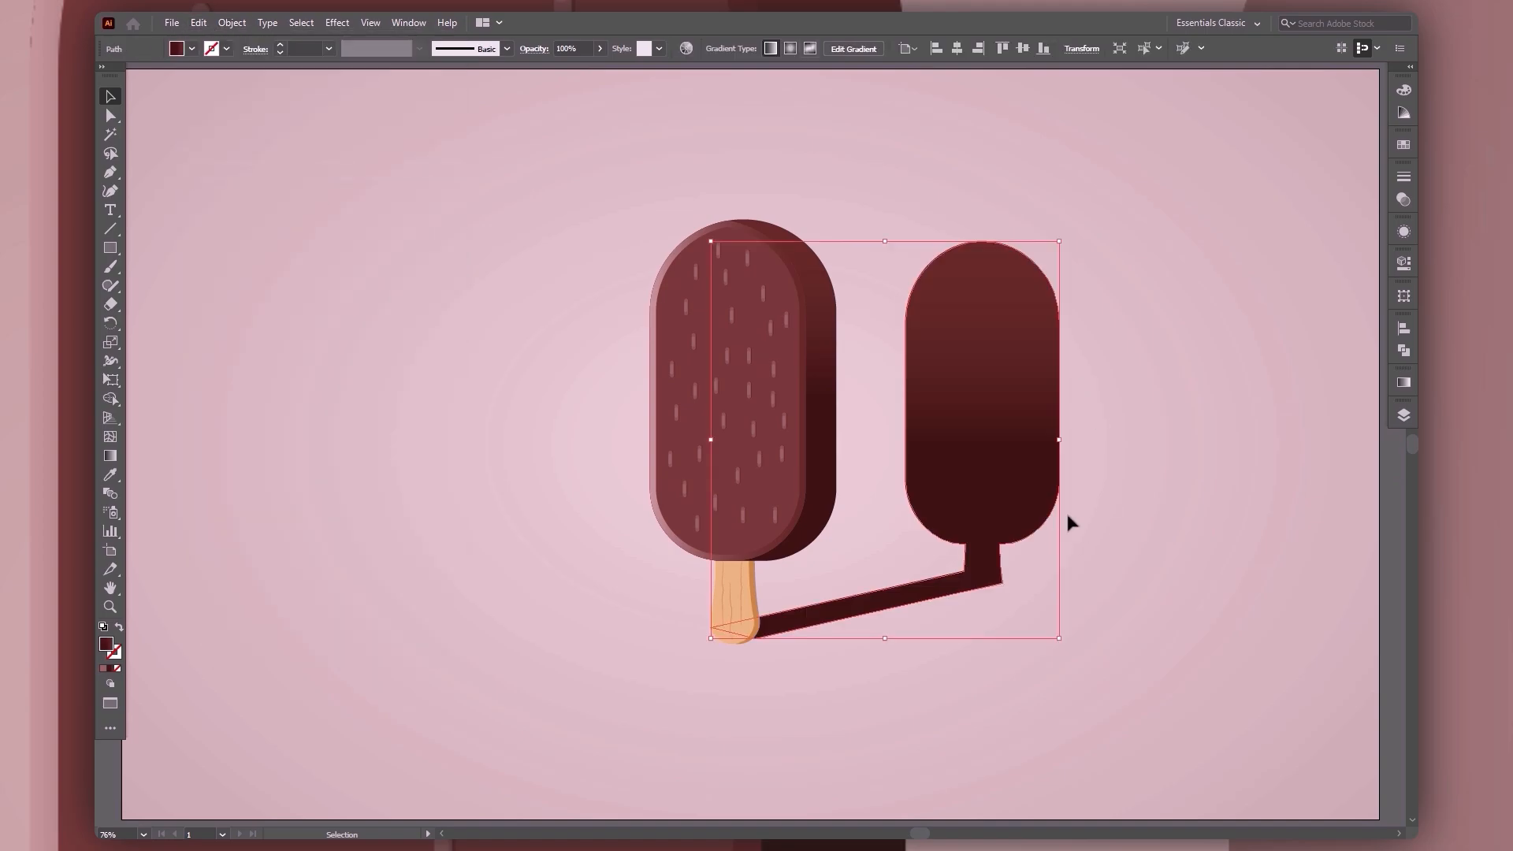
pyautogui.click(1181, 456)
# Nudge the two lower anchor points where the silhouette's stick meets the slanted band slightly upward, one after the other.
pyautogui.press('a')
pyautogui.click(1001, 584)
pyautogui.press('Up')
pyautogui.press('Up')
pyautogui.press('Up')
pyautogui.press('Up')
pyautogui.press('Up')
pyautogui.press('Up')
pyautogui.press('Up')
pyautogui.press('Up')
pyautogui.press('Up')
pyautogui.press('Up')
pyautogui.click(962, 592)
pyautogui.press('Up')
pyautogui.press('Up')
pyautogui.press('Up')
pyautogui.press('Up')
pyautogui.press('Up')
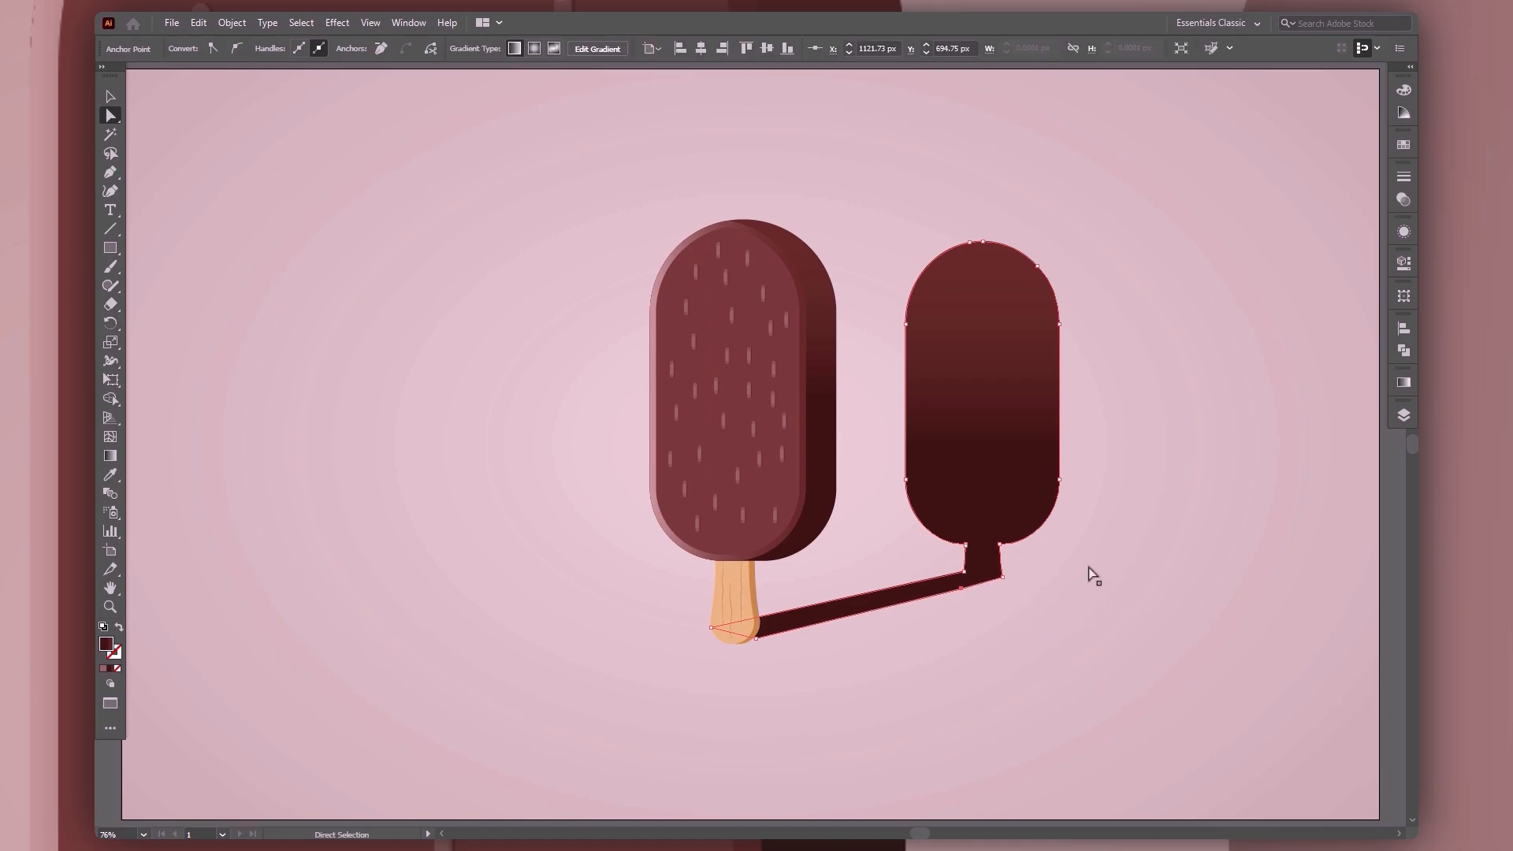
# Move the silhouette gradient's dark stop to about 0.3% and its midpoint to about 55%.
pyautogui.press('v')
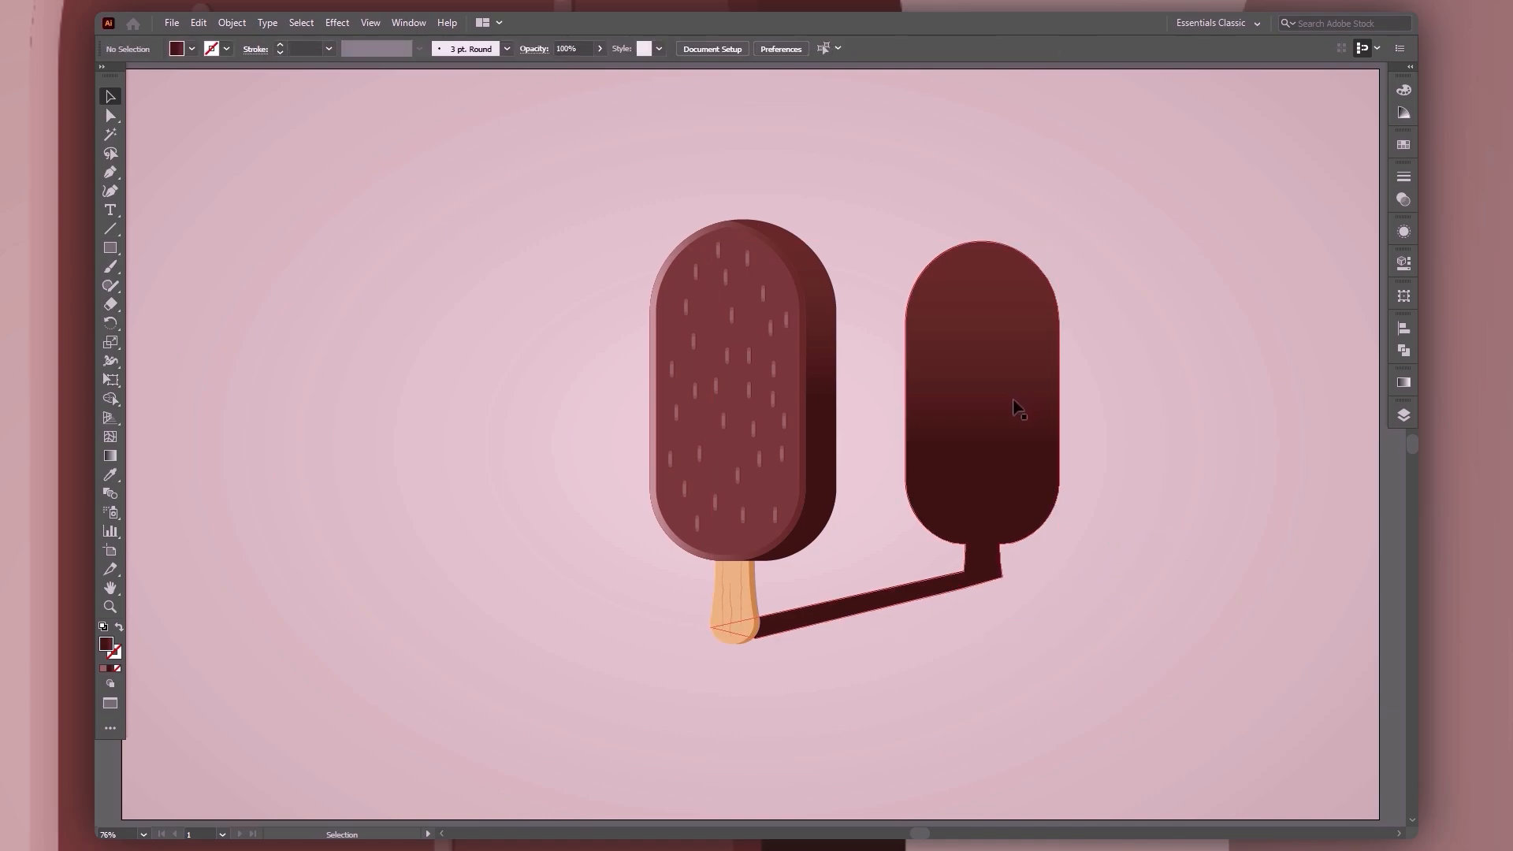
pyautogui.click(1404, 383)
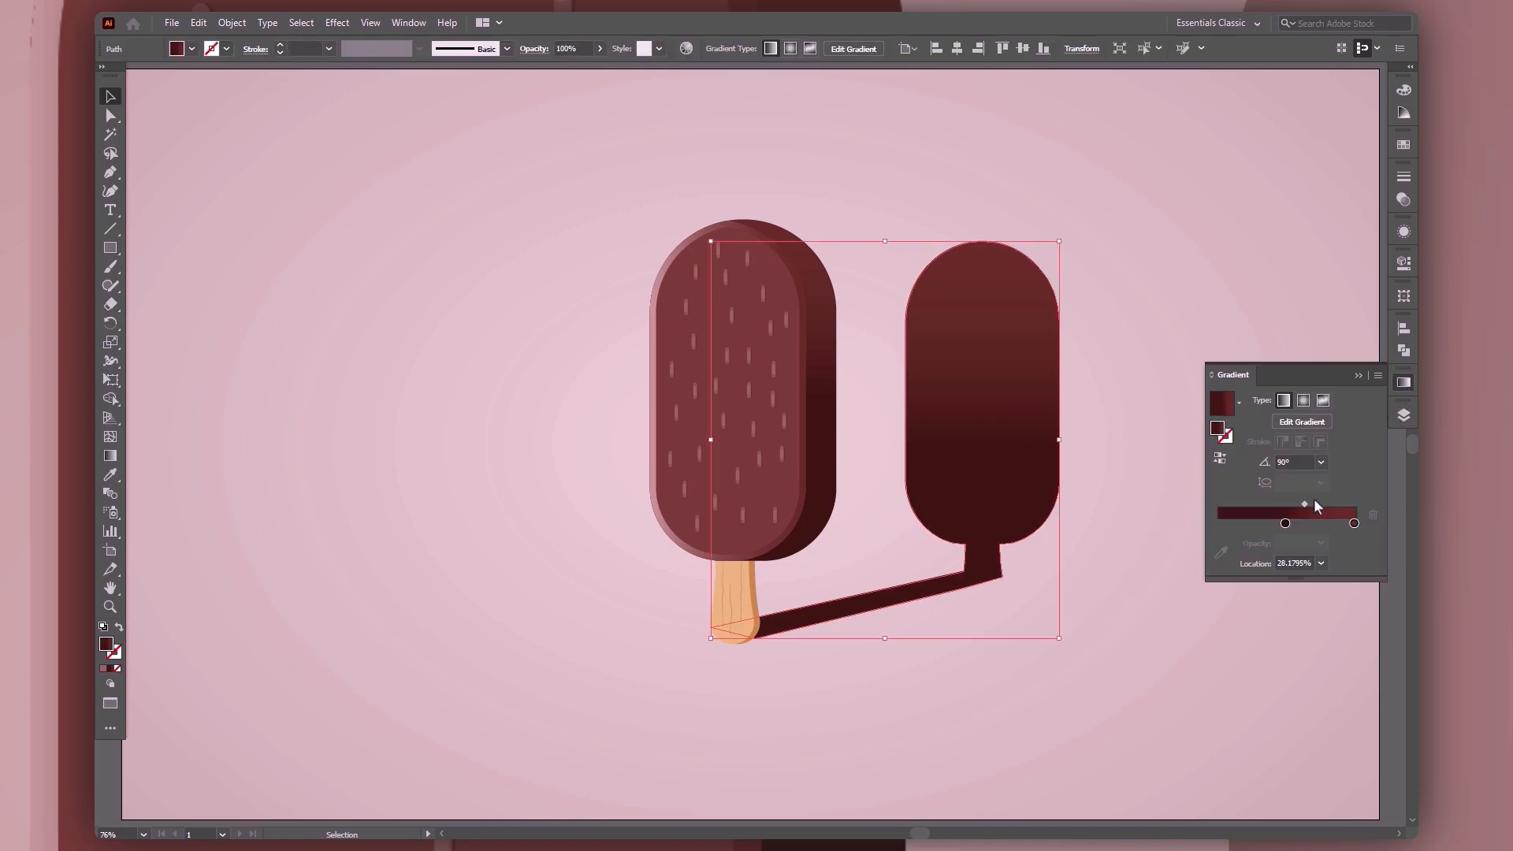
pyautogui.moveTo(1285, 524); pyautogui.dragTo(1219, 524)
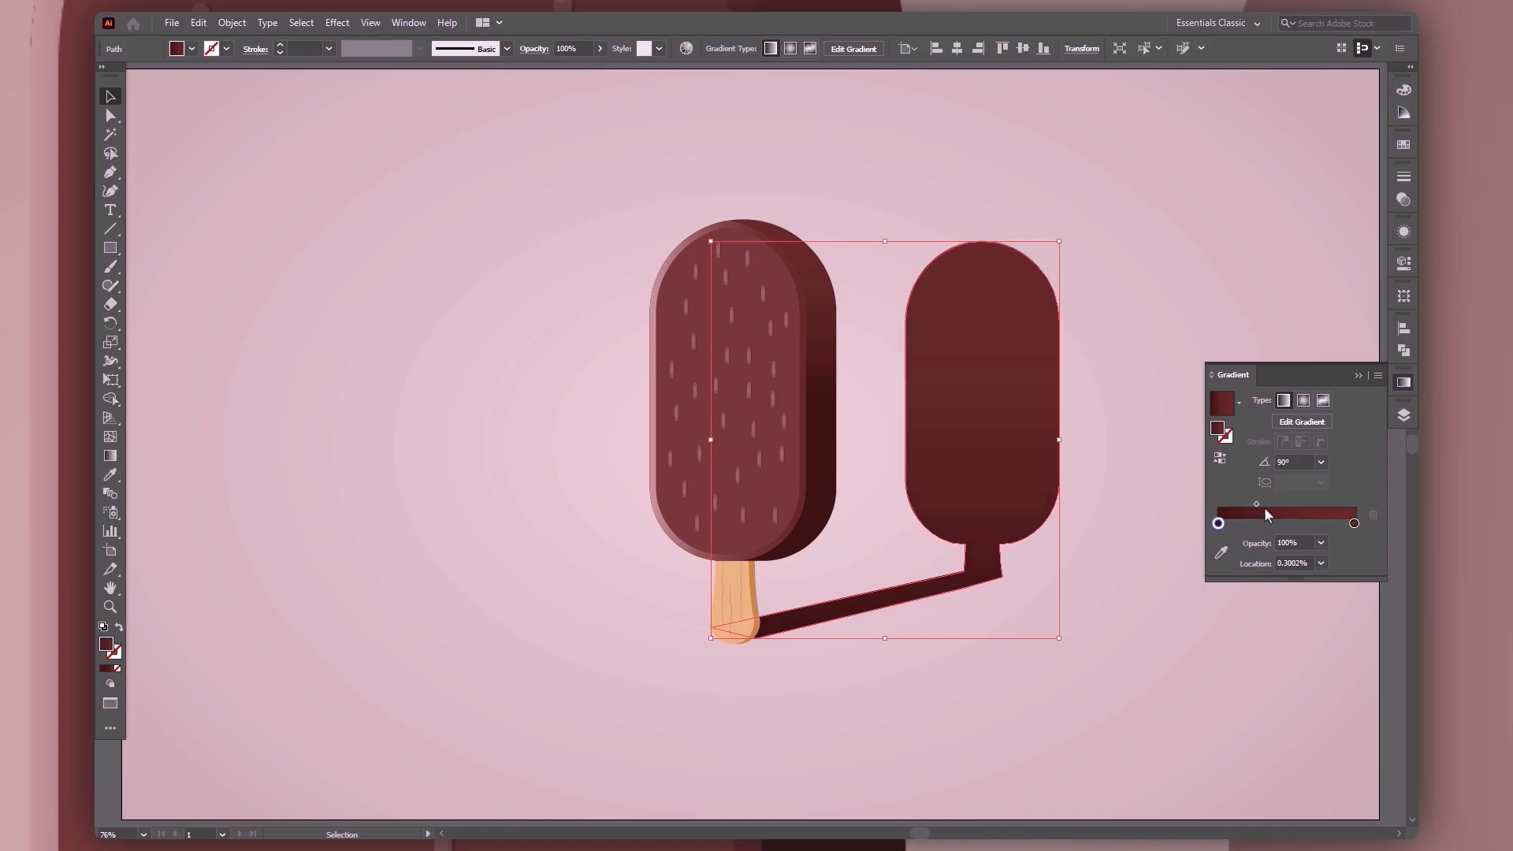
pyautogui.click(1256, 504)
# Set the silhouette's linear gradient angle to 180°.
pyautogui.click(1301, 422)
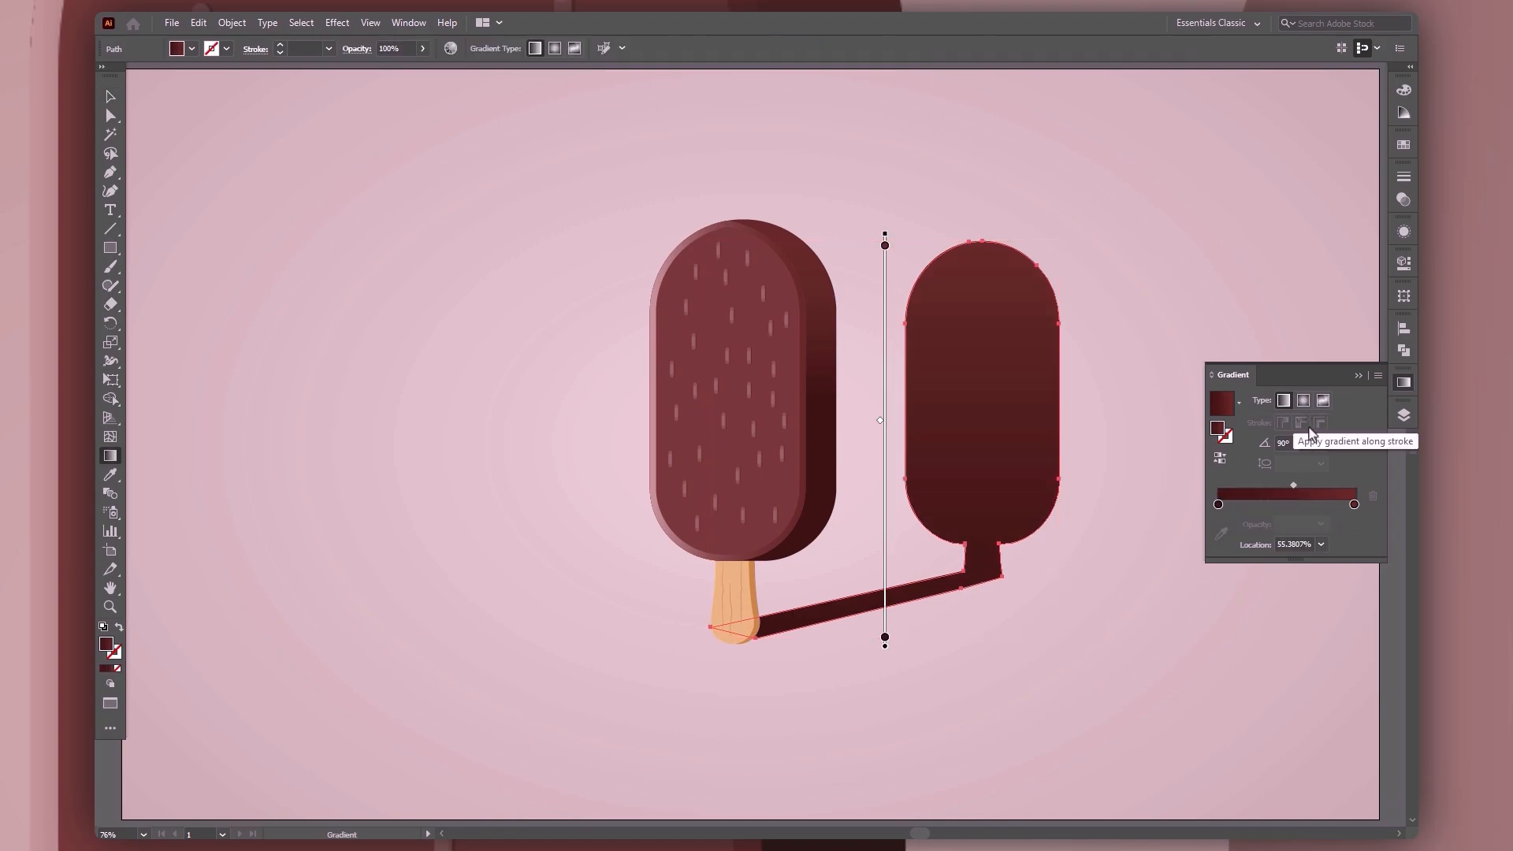
pyautogui.click(1321, 443)
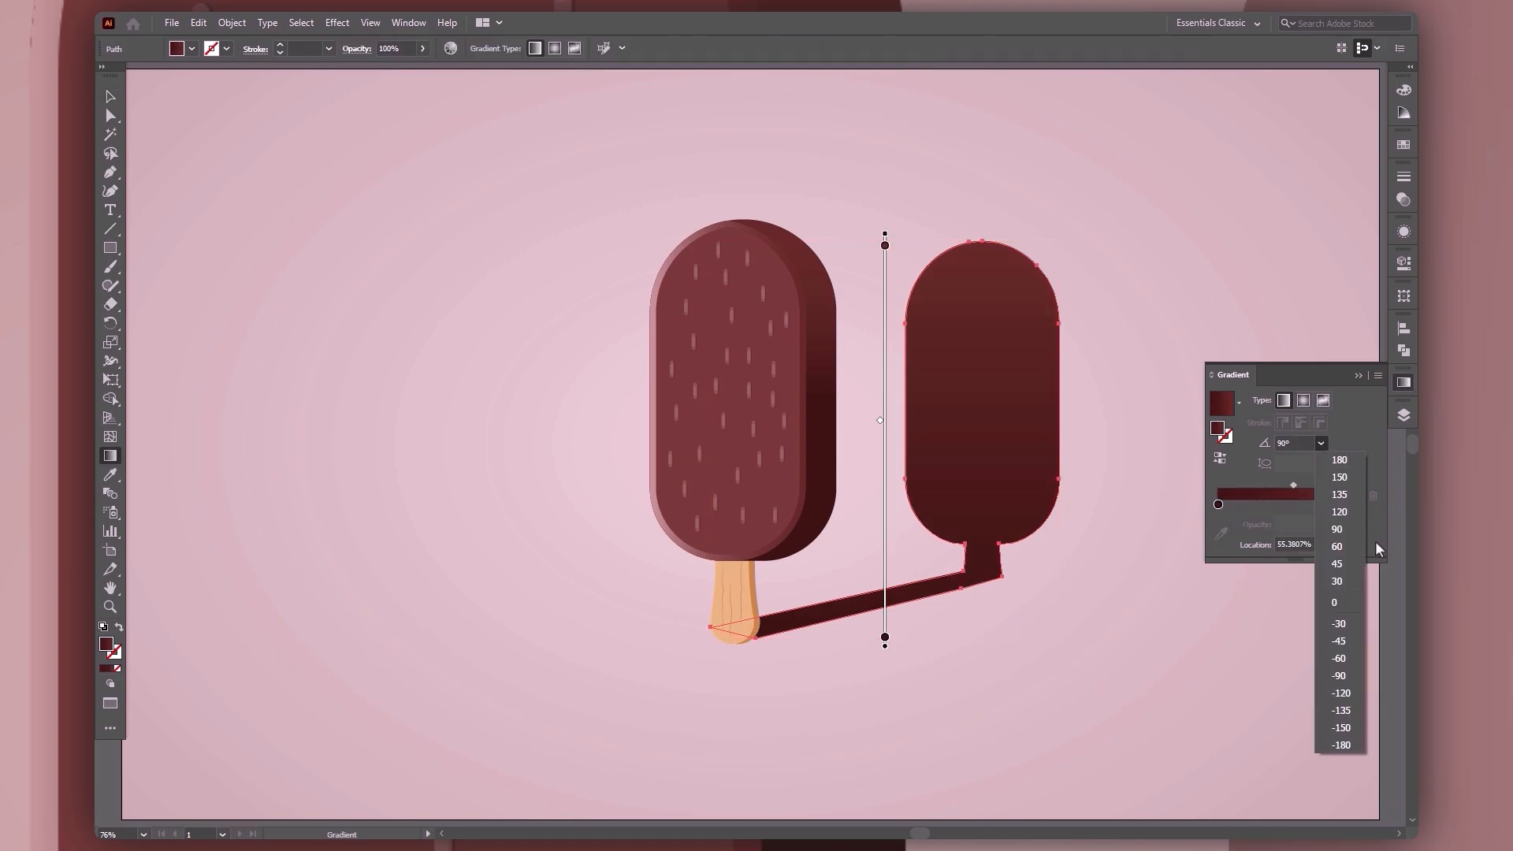
pyautogui.click(1340, 459)
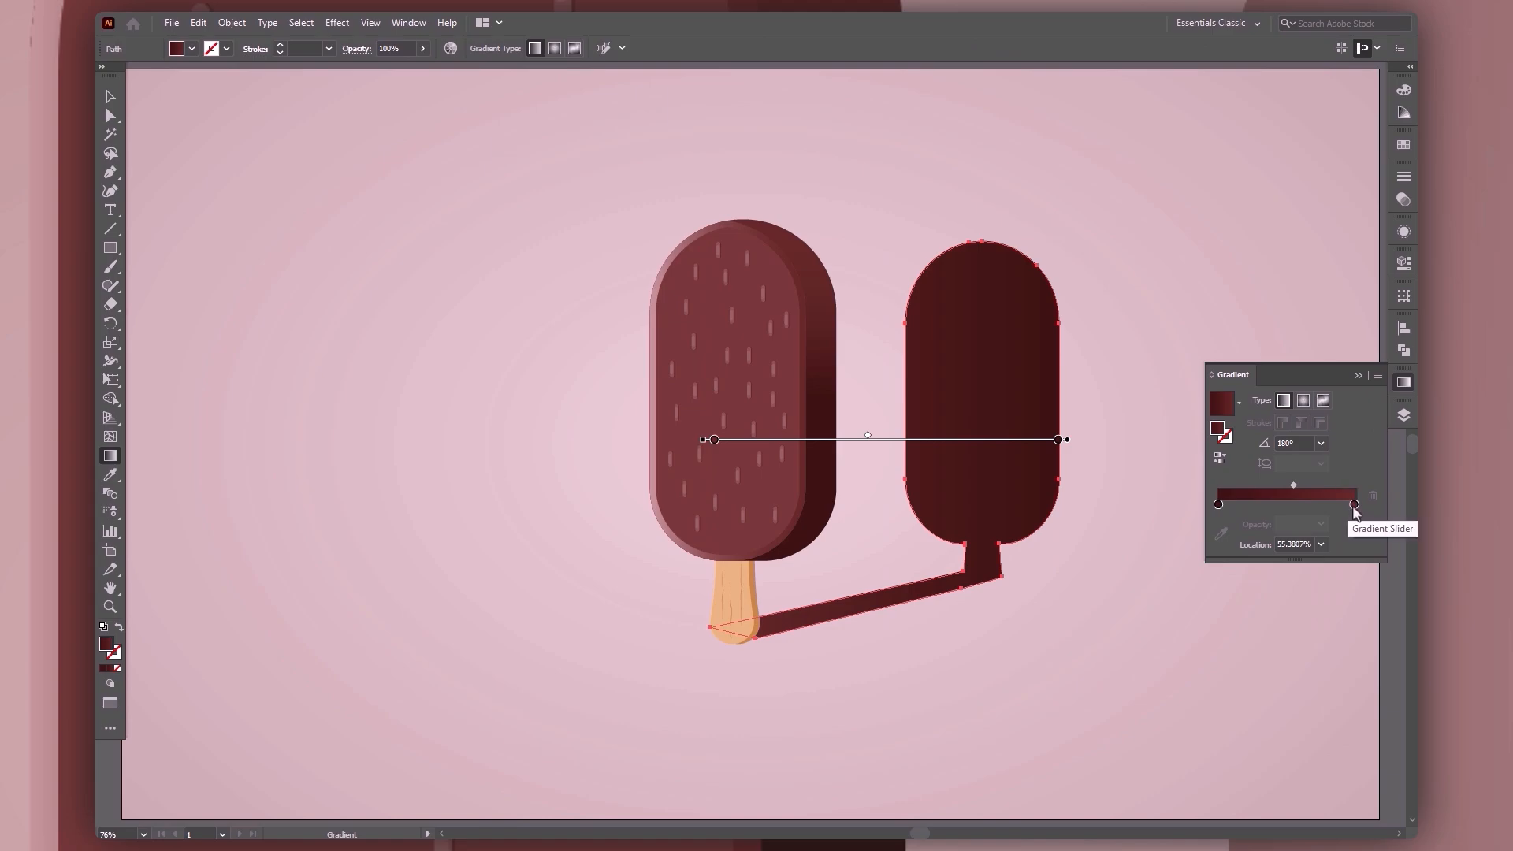
# Set the opacity of the silhouette gradient's dark stop to 10% and deselect the finished shadow.
pyautogui.click(1218, 504)
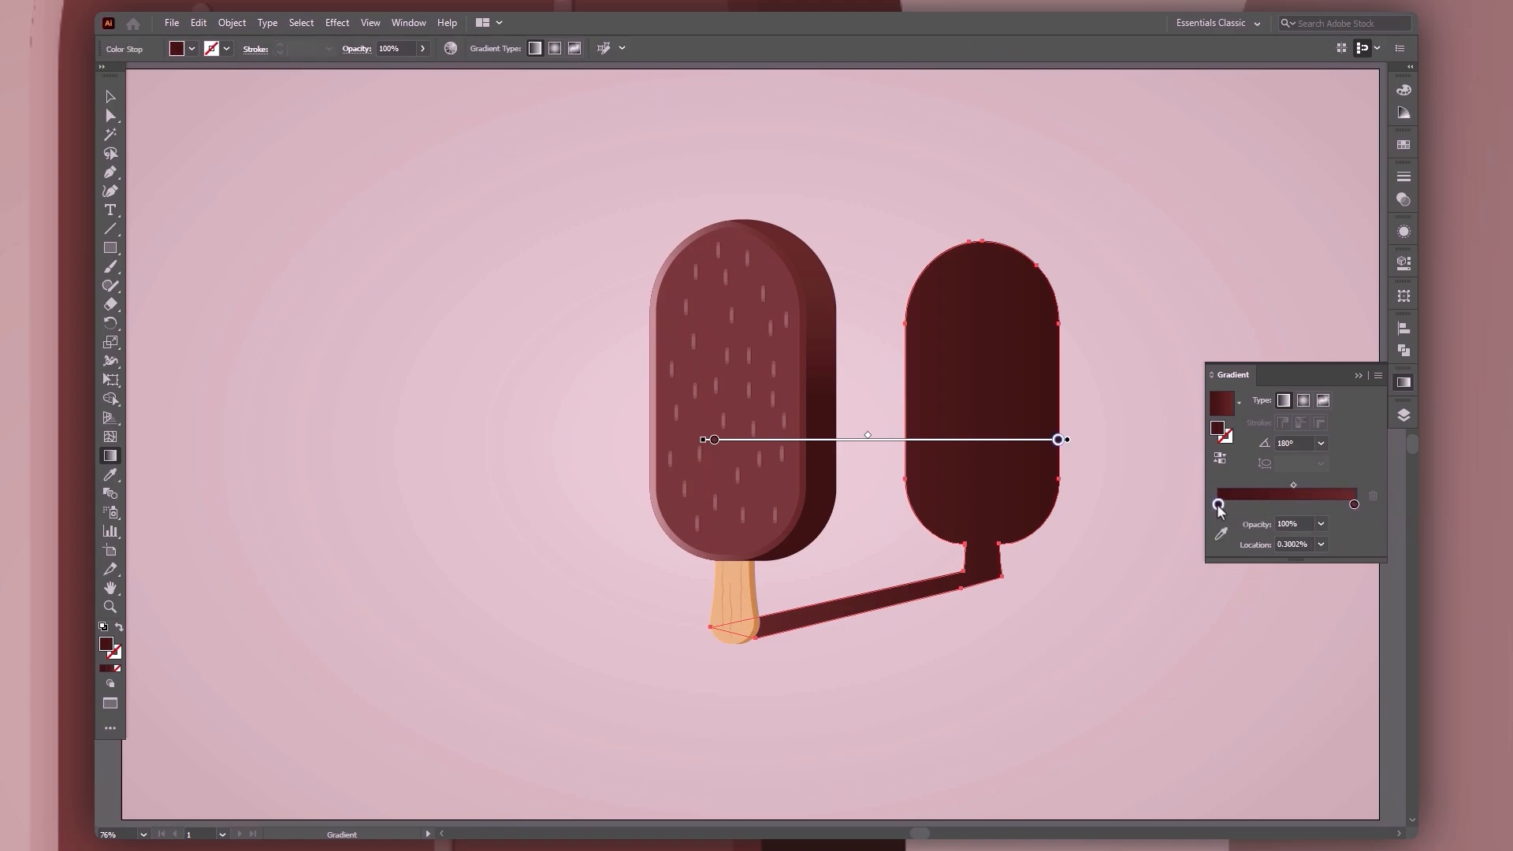
pyautogui.click(1284, 525)
pyautogui.write('10')
pyautogui.press('Return')
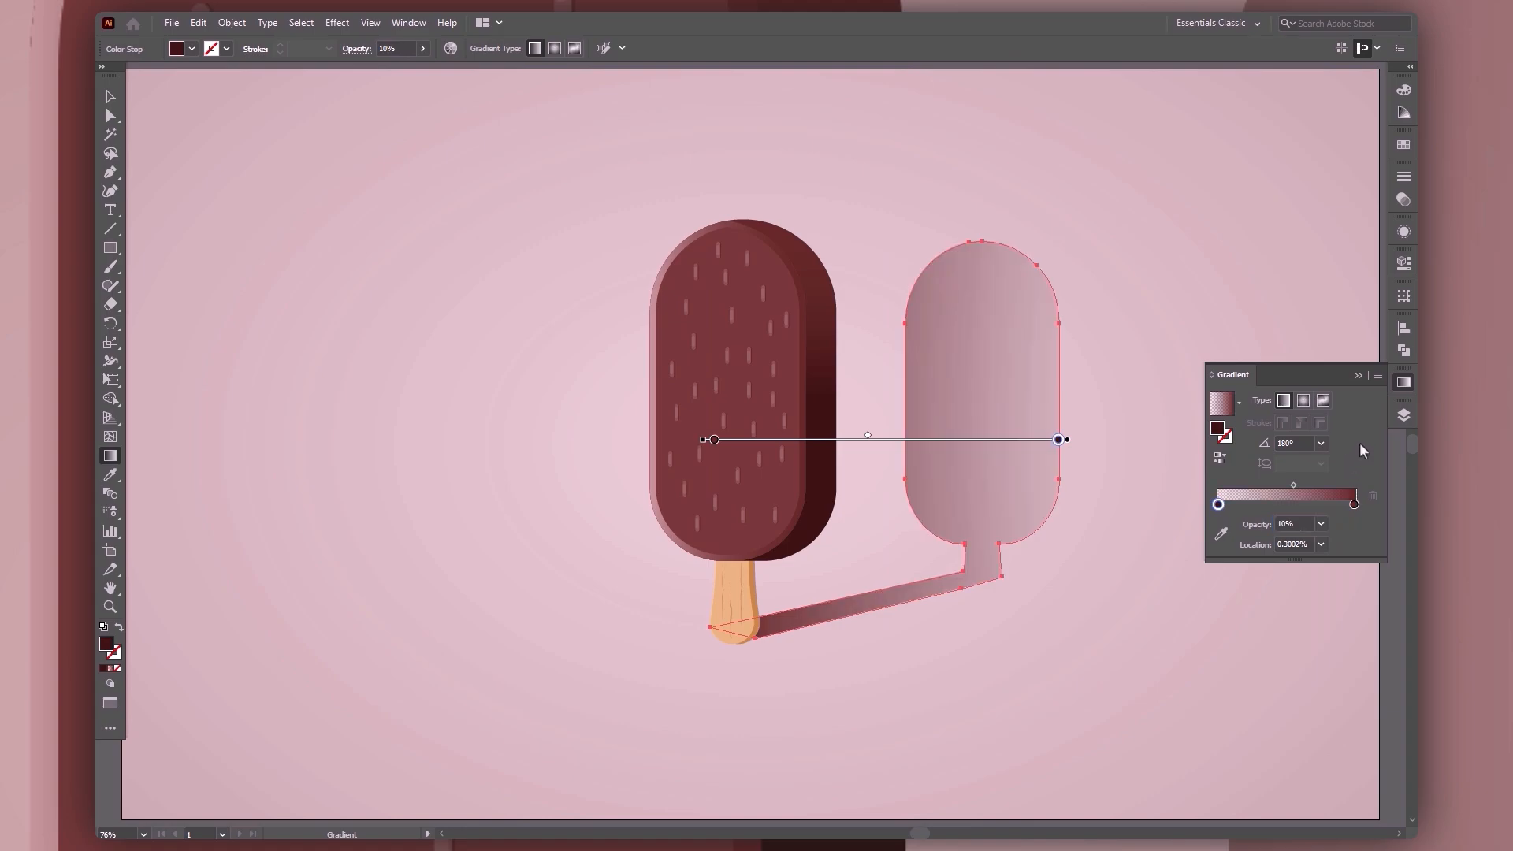
pyautogui.click(1359, 376)
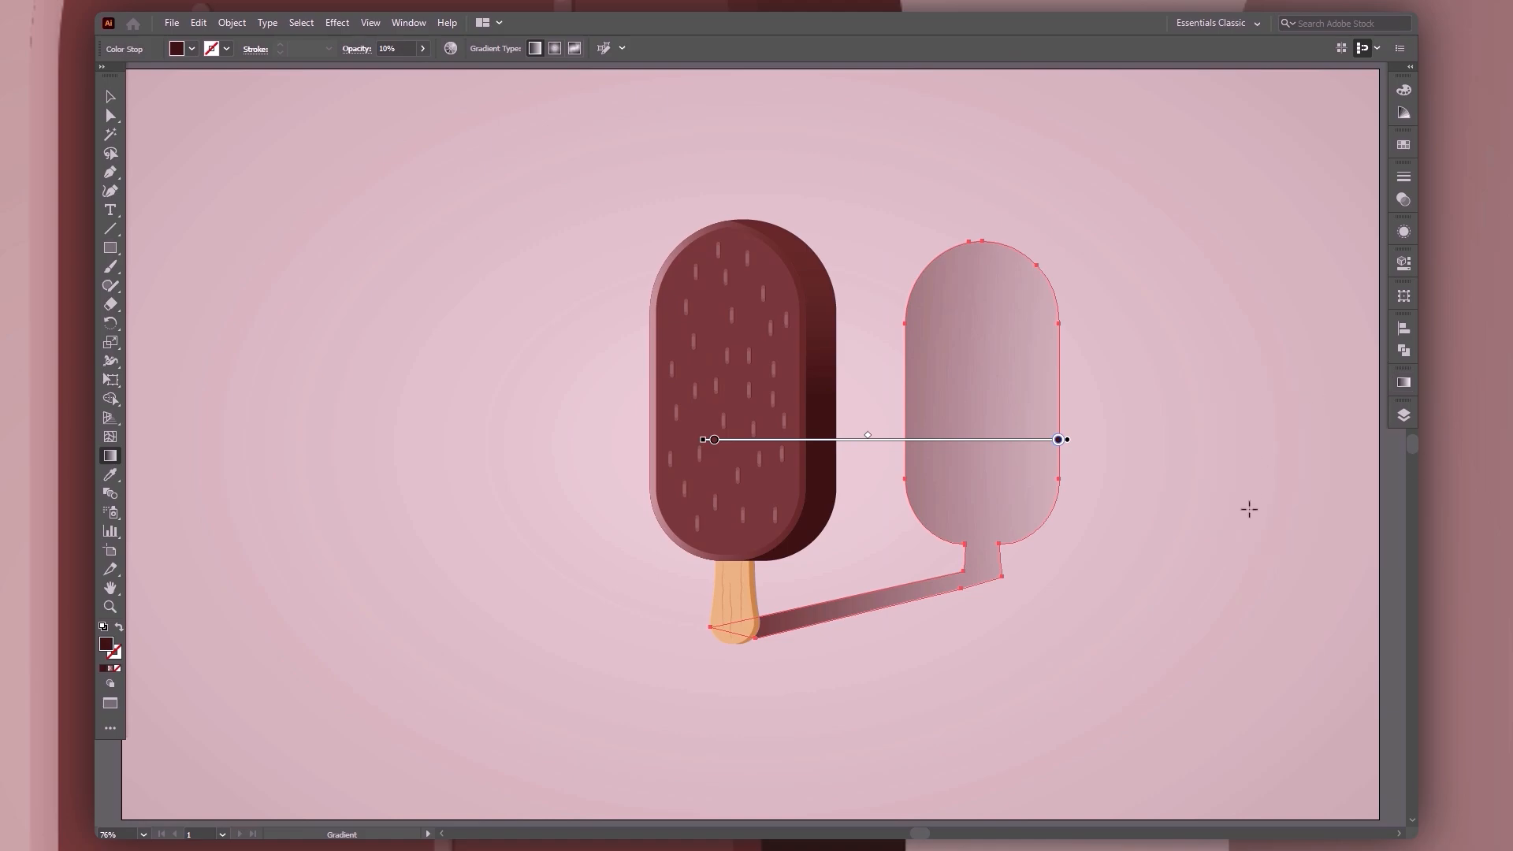
pyautogui.press('v')
pyautogui.click(1255, 591)
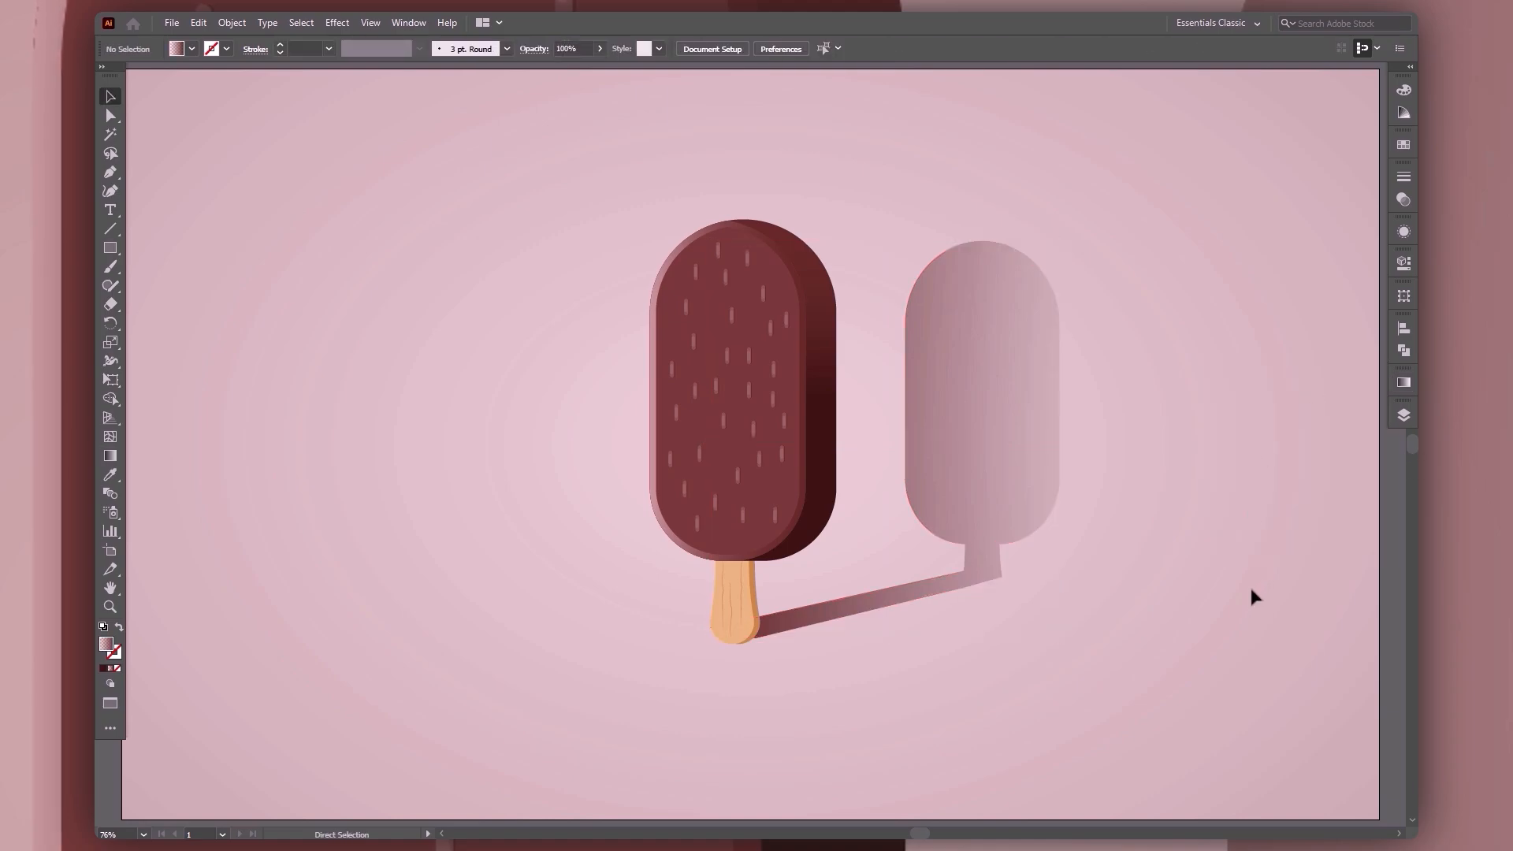
pyautogui.hotkey('ctrl', '-')
pyautogui.hotkey('ctrl', '-')
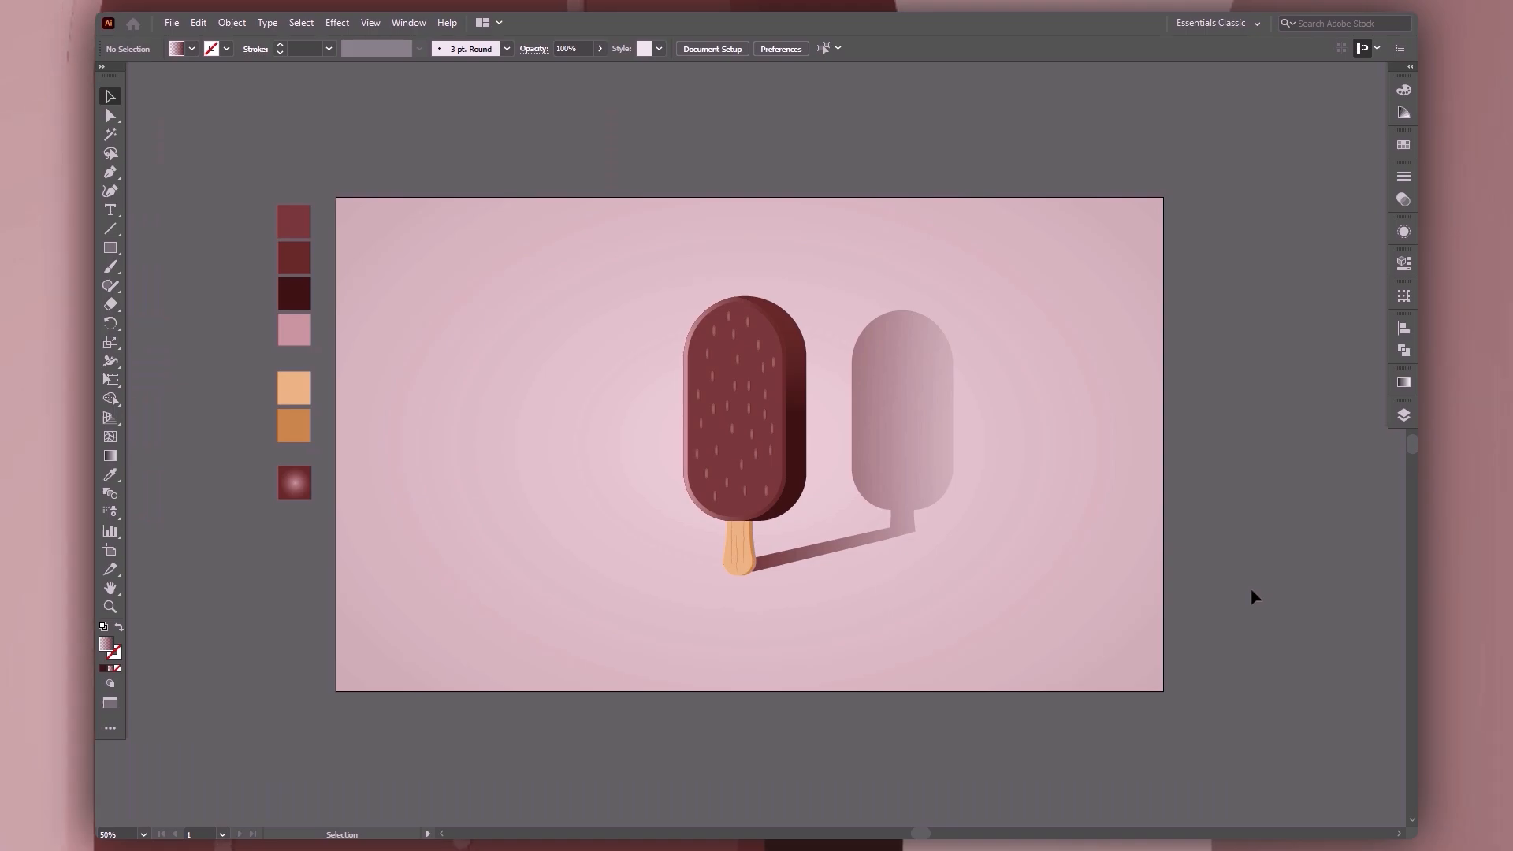